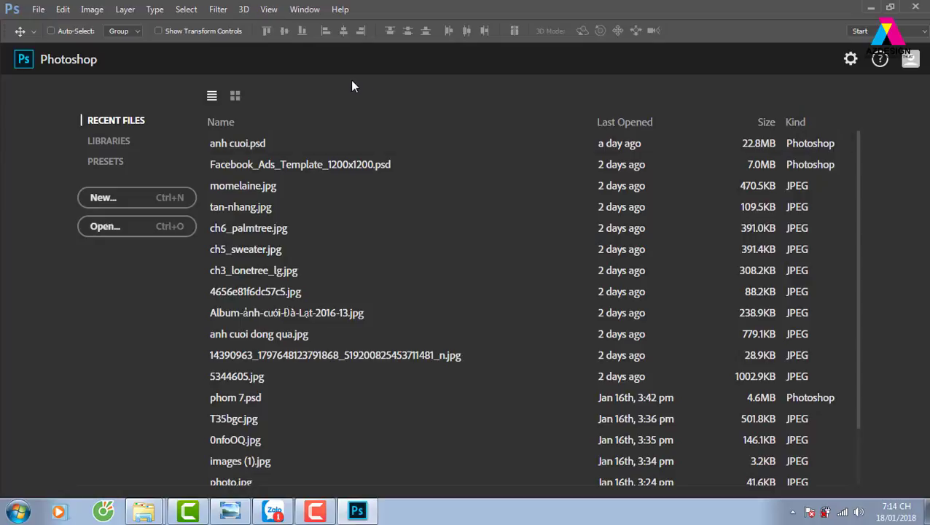
- Start opening an image and browse Local Disk (E:) into thuvienanh and the adidas folder
{"action": "left_click", "coordinate": [182, 231]}
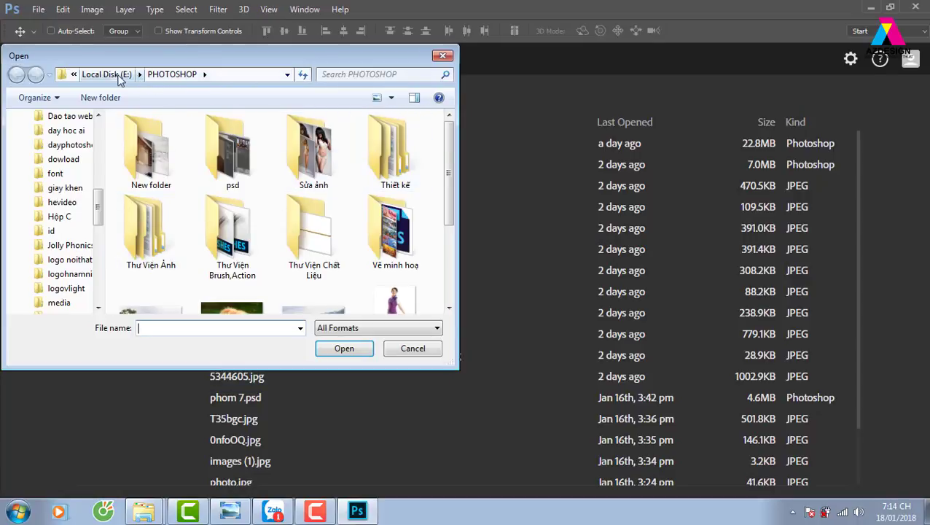
{"action": "left_click", "coordinate": [110, 76]}
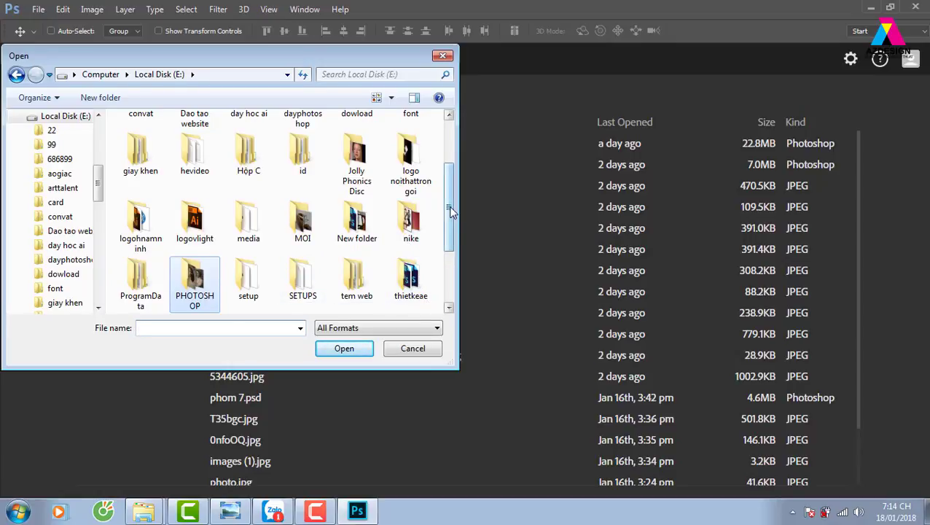
{"action": "left_click_drag", "start_coordinate": [448, 208], "coordinate": [447, 251]}
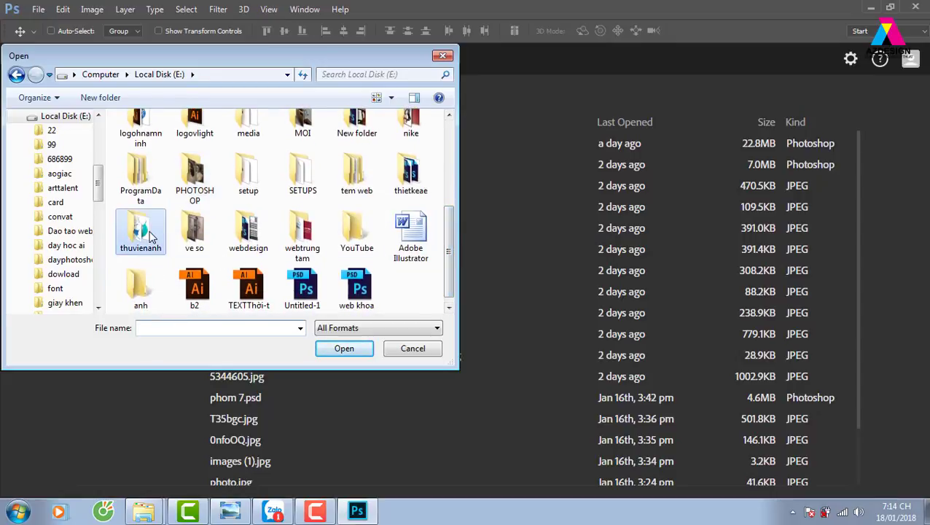
{"action": "double_click", "coordinate": [140, 232]}
{"action": "double_click", "coordinate": [160, 142]}
{"action": "left_click", "coordinate": [162, 141]}
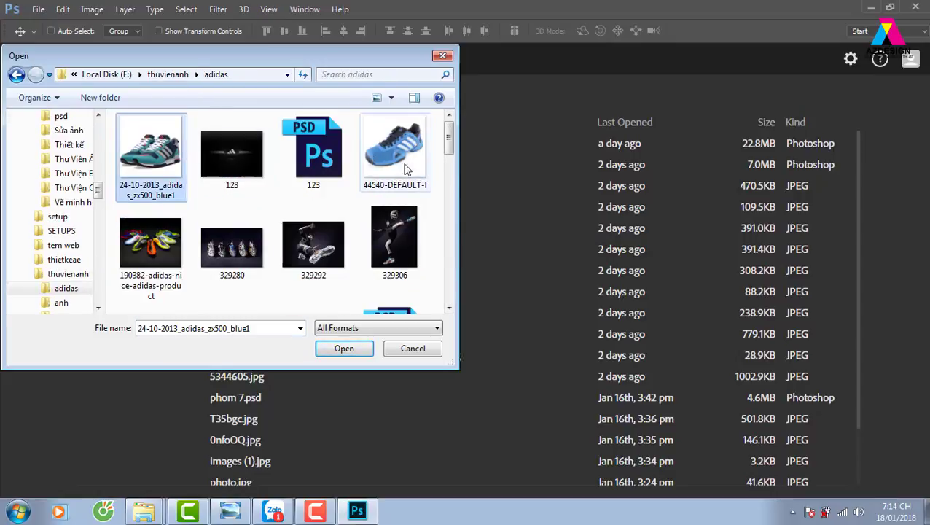
{"action": "mouse_move", "coordinate": [451, 135]}
{"action": "left_mouse_down"}
{"action": "mouse_move", "coordinate": [448, 290]}
{"action": "mouse_move", "coordinate": [448, 129]}
{"action": "left_mouse_up"}
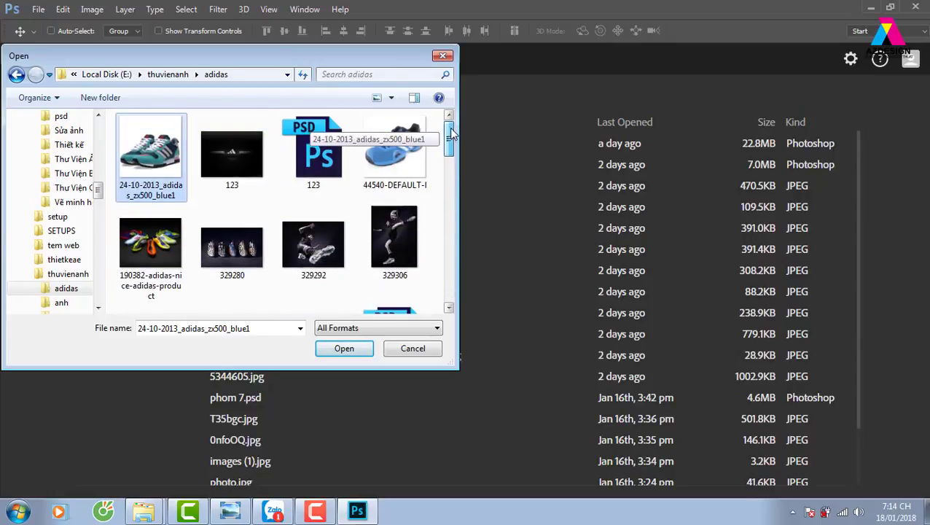
- Back up to Local Disk (E:), enter the nike folder, and select the leaping sprinter photo
{"action": "left_click", "coordinate": [16, 75]}
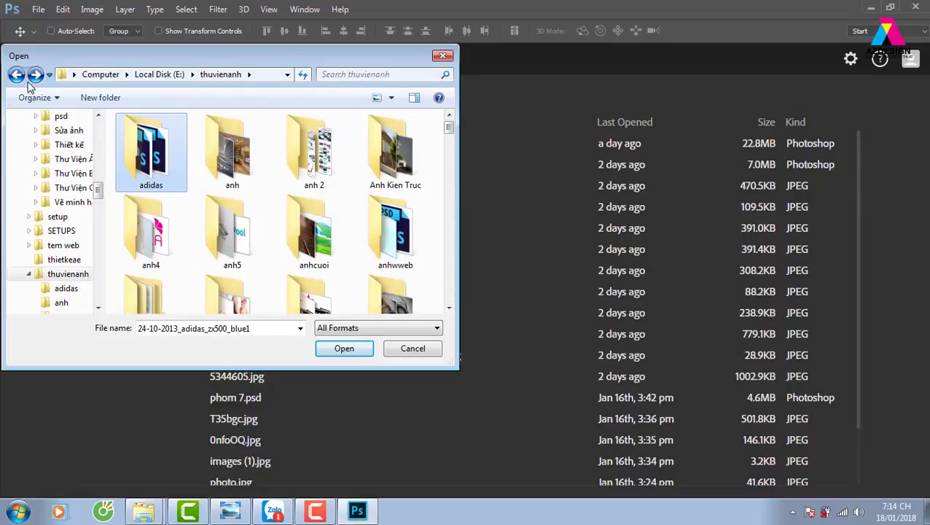
{"action": "left_click", "coordinate": [16, 74]}
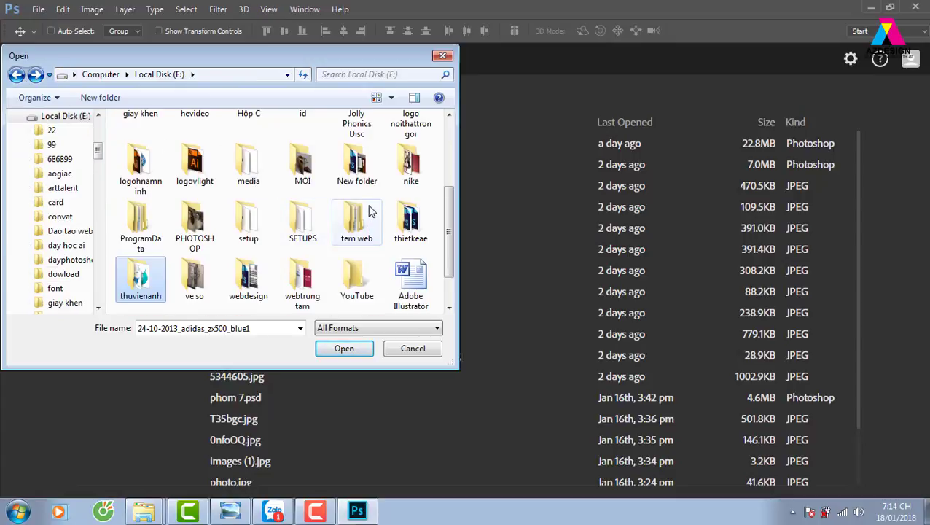
{"action": "double_click", "coordinate": [411, 161]}
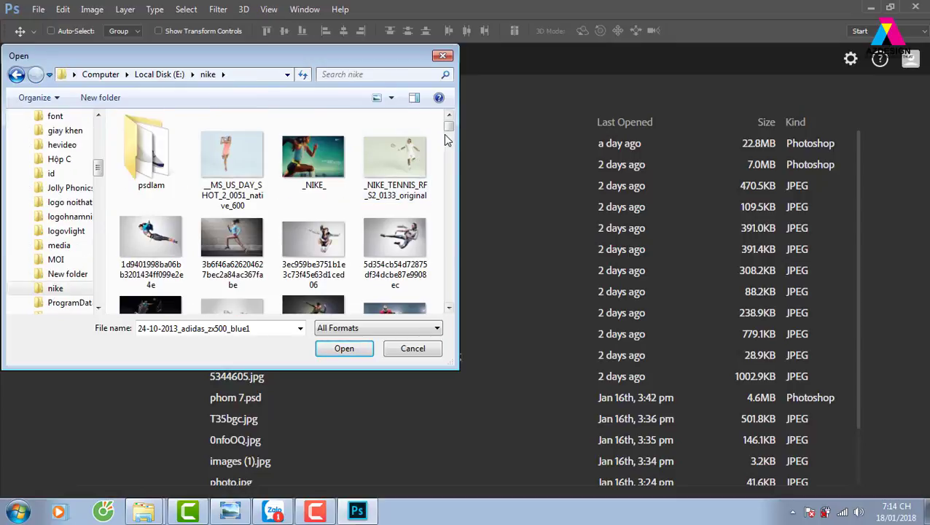
{"action": "scroll", "coordinate": [450, 135], "scroll_direction": "down", "scroll_amount": 3}
{"action": "scroll", "coordinate": [450, 135], "scroll_direction": "down", "scroll_amount": 1}
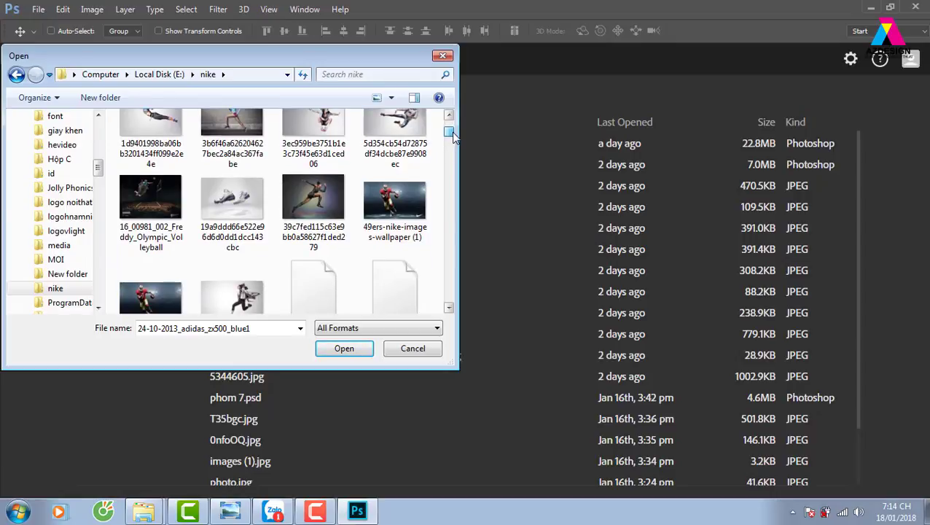
{"action": "left_click", "coordinate": [314, 198]}
- Open the sprinter JPEG, collapse Libraries, and move the Layers panel beside the canvas
{"action": "left_click", "coordinate": [344, 349]}
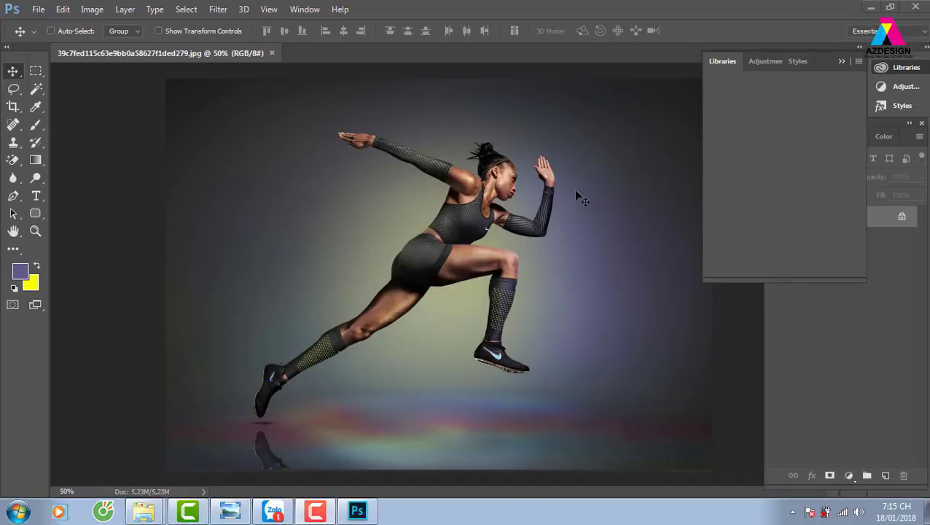
{"action": "left_click", "coordinate": [843, 62]}
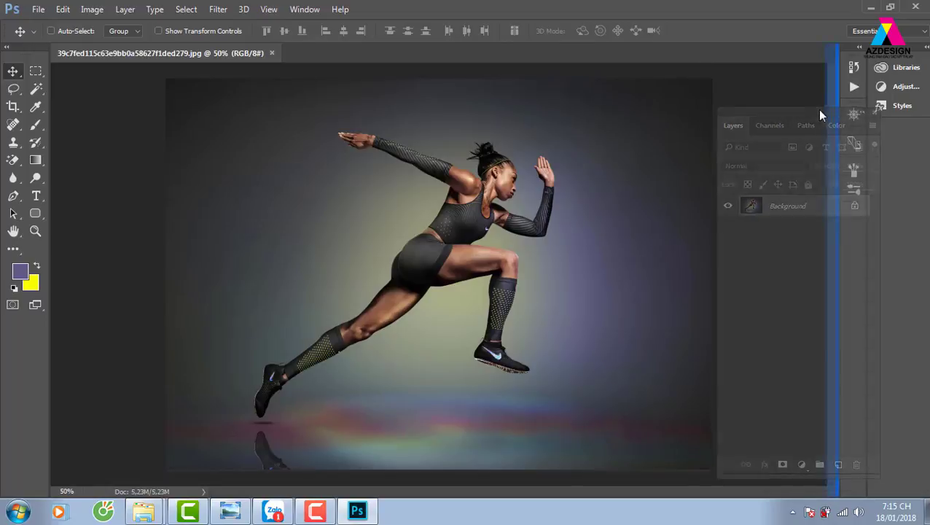
{"action": "left_click_drag", "start_coordinate": [827, 116], "coordinate": [764, 92]}
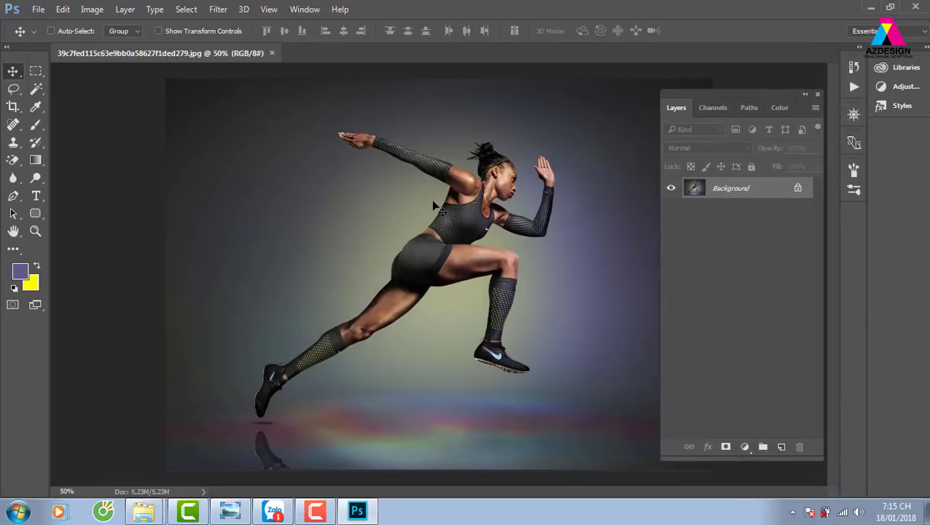
- Apply Hue/Saturation with the Hue slider dragged to a negative value
{"action": "key", "text": "ctrl+u"}
{"action": "left_click_drag", "start_coordinate": [744, 207], "coordinate": [702, 208]}
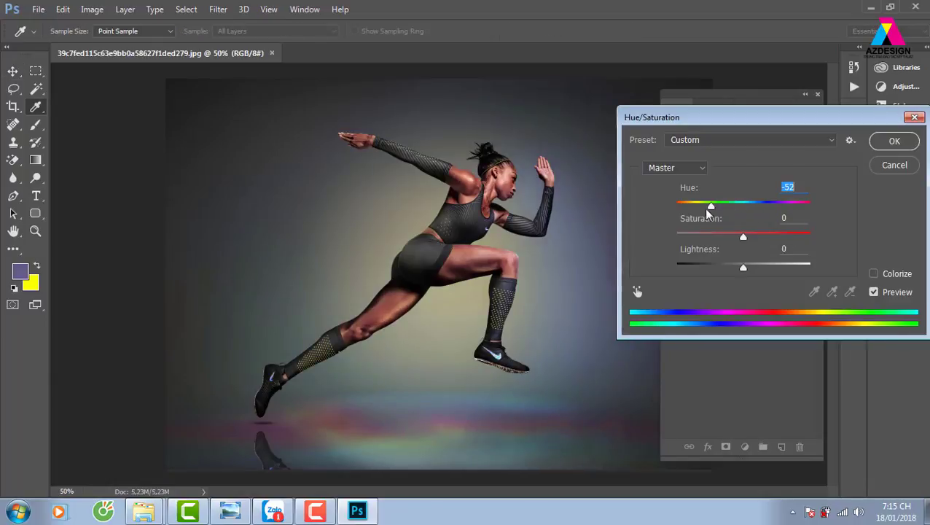
{"action": "left_click", "coordinate": [894, 140]}
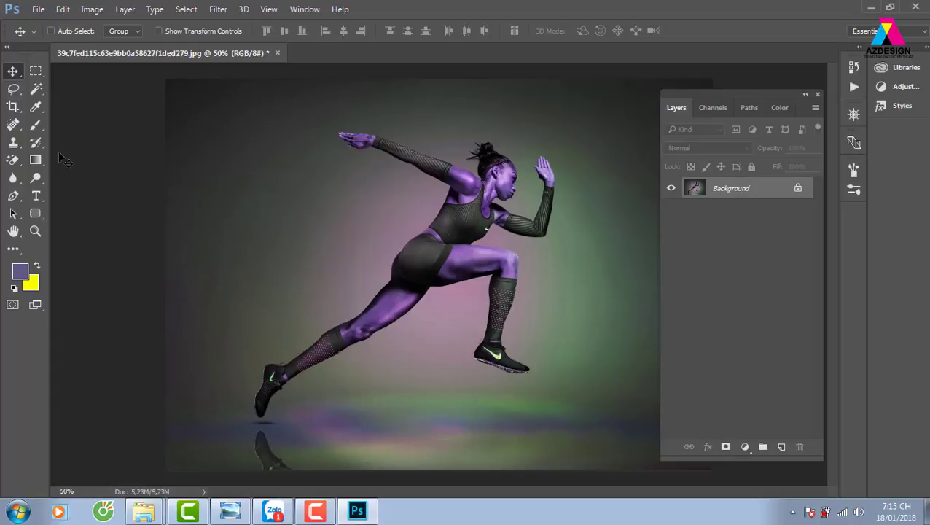
- Select the History Brush Tool at 180 px size and 100% opacity
{"action": "left_click", "coordinate": [35, 143]}
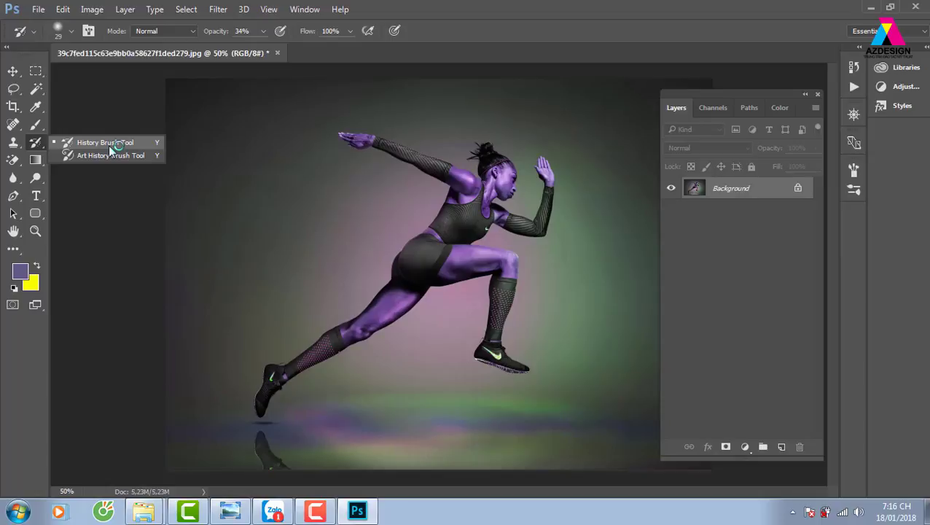
{"action": "left_click", "coordinate": [116, 146]}
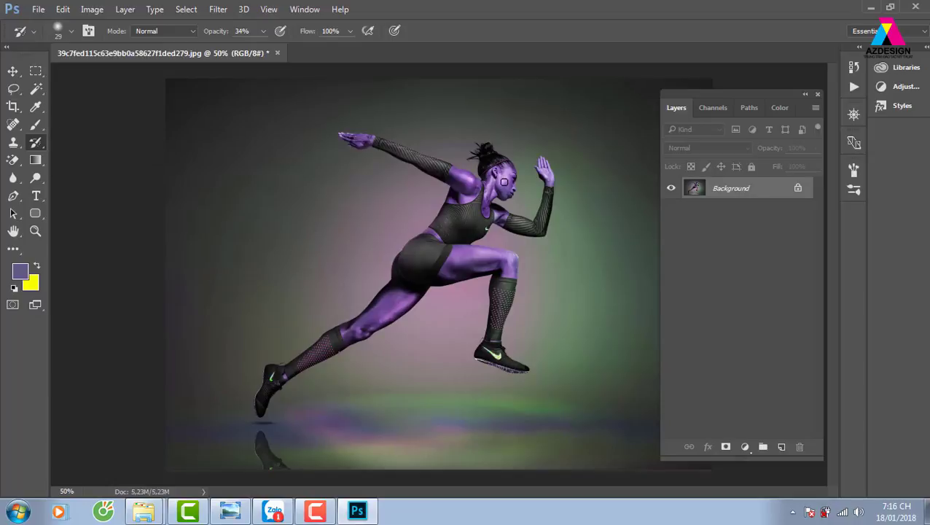
{"action": "right_click", "coordinate": [288, 120]}
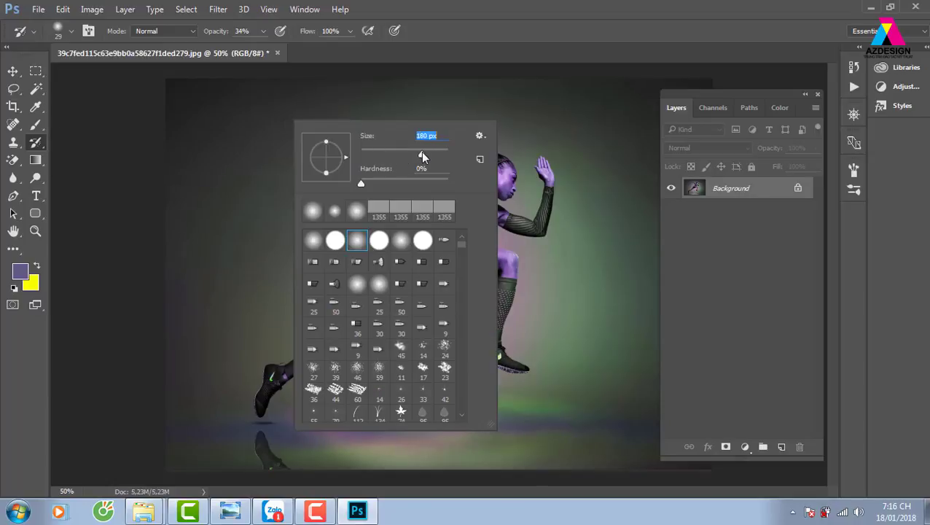
{"action": "left_click", "coordinate": [264, 30]}
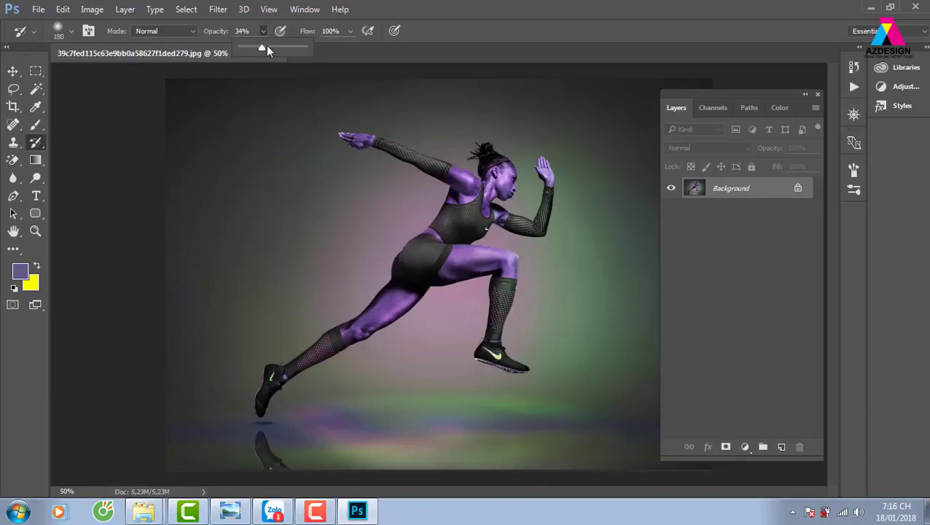
{"action": "left_click_drag", "start_coordinate": [267, 48], "coordinate": [305, 48]}
- Paint natural colour back over the face, torso, legs, thigh, hand and shoulder
{"action": "left_click_drag", "start_coordinate": [547, 137], "coordinate": [394, 301]}
{"action": "left_click_drag", "start_coordinate": [411, 266], "coordinate": [228, 395]}
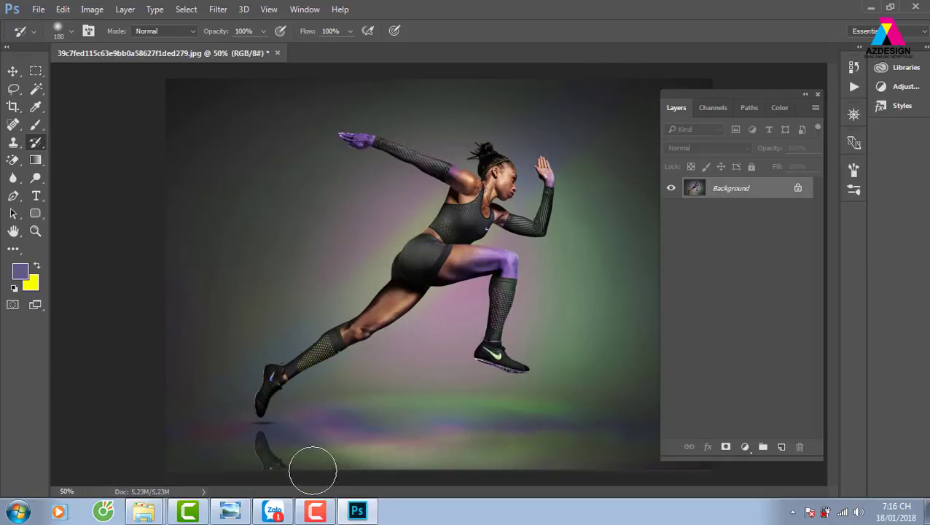
{"action": "left_click", "coordinate": [315, 510]}
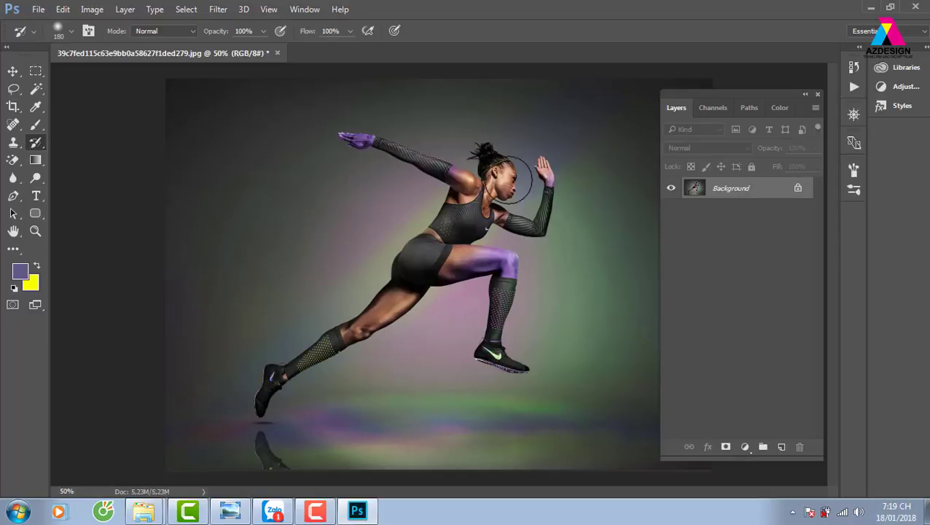
{"action": "left_click_drag", "start_coordinate": [510, 259], "coordinate": [481, 263]}
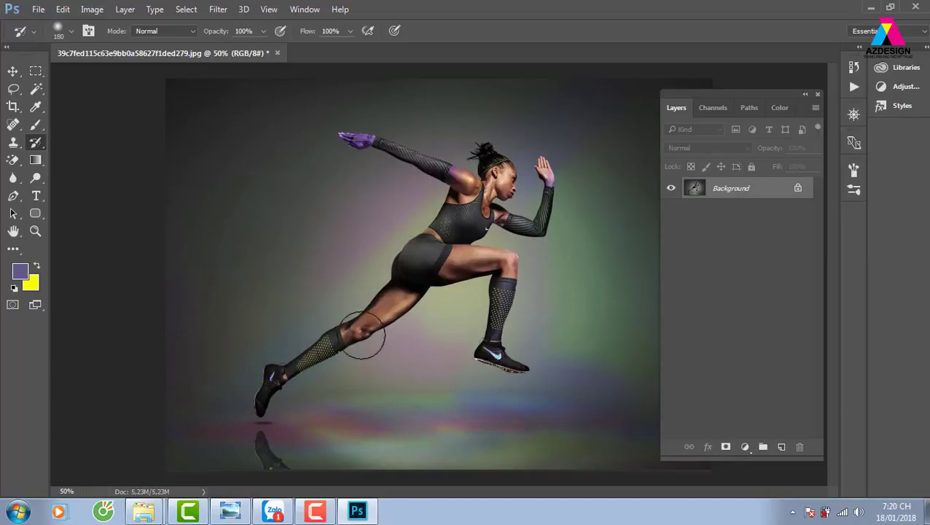
{"action": "left_click_drag", "start_coordinate": [476, 189], "coordinate": [456, 147]}
{"action": "left_click_drag", "start_coordinate": [327, 128], "coordinate": [383, 142]}
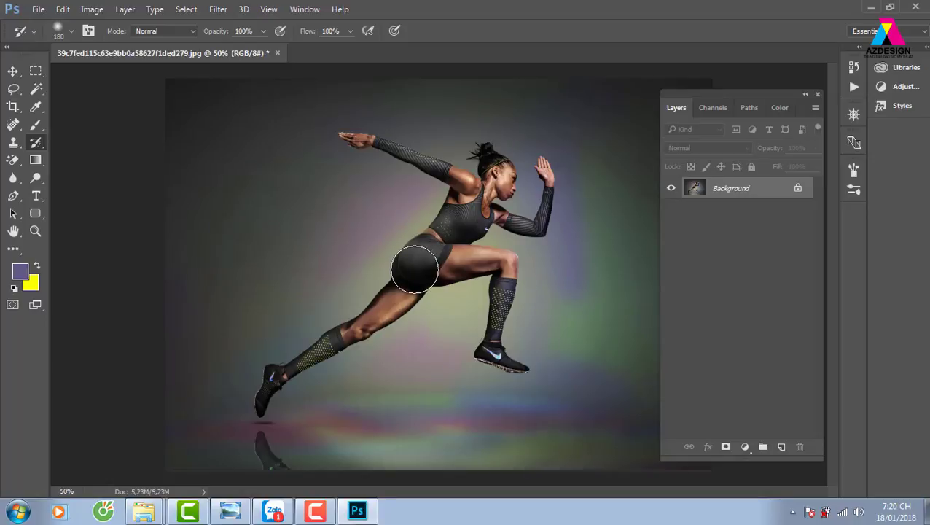
- Show the History panel via Window > History and enlarge it to list every state
{"action": "left_click", "coordinate": [306, 16]}
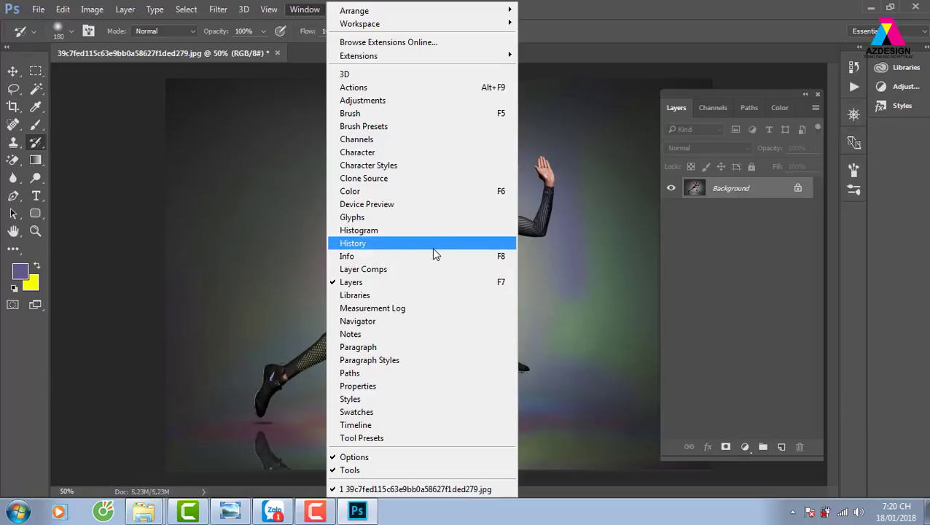
{"action": "left_click", "coordinate": [398, 247]}
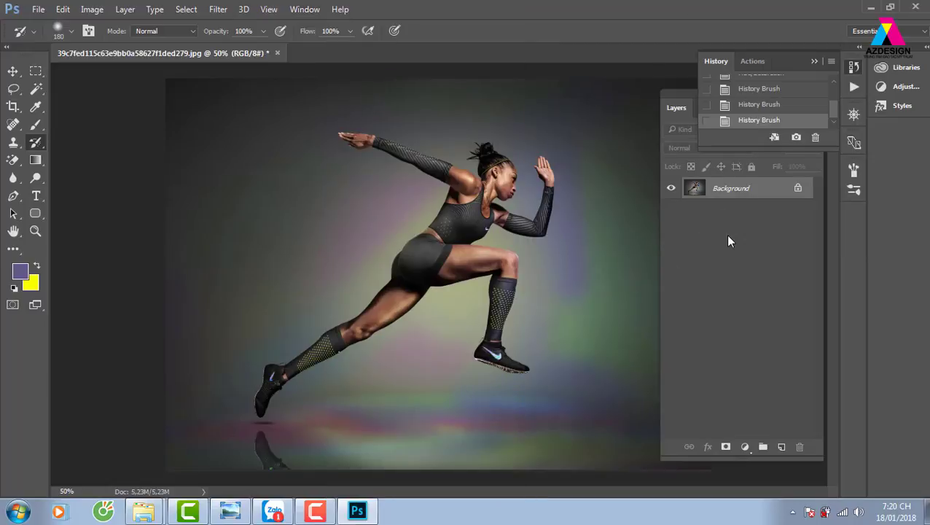
{"action": "left_click_drag", "start_coordinate": [761, 147], "coordinate": [767, 332]}
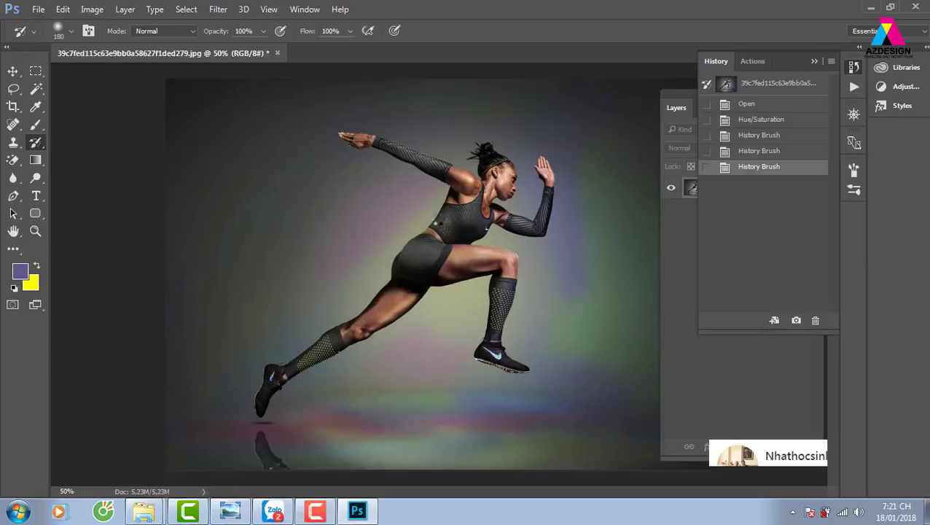
- Revert the photo with F12 and reapply a Hue shift of about -77
{"action": "key", "text": "F12"}
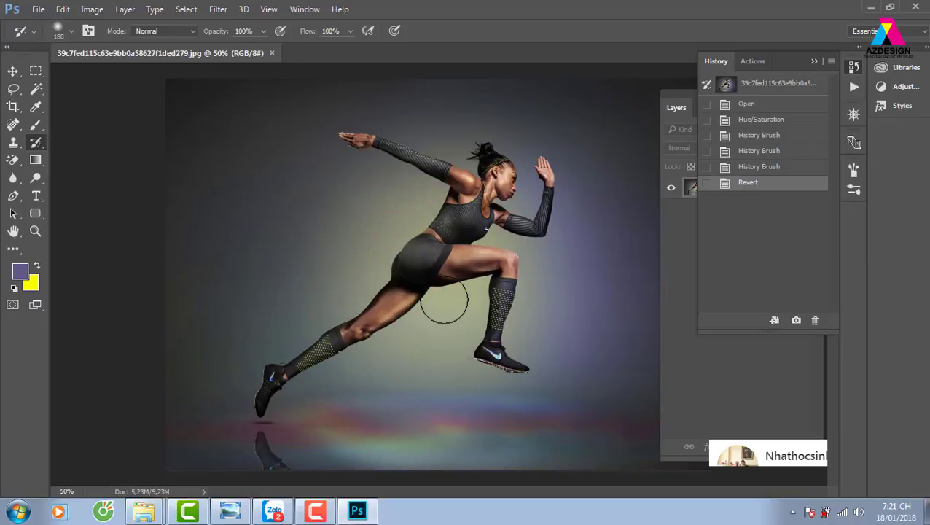
{"action": "key", "text": "ctrl+u"}
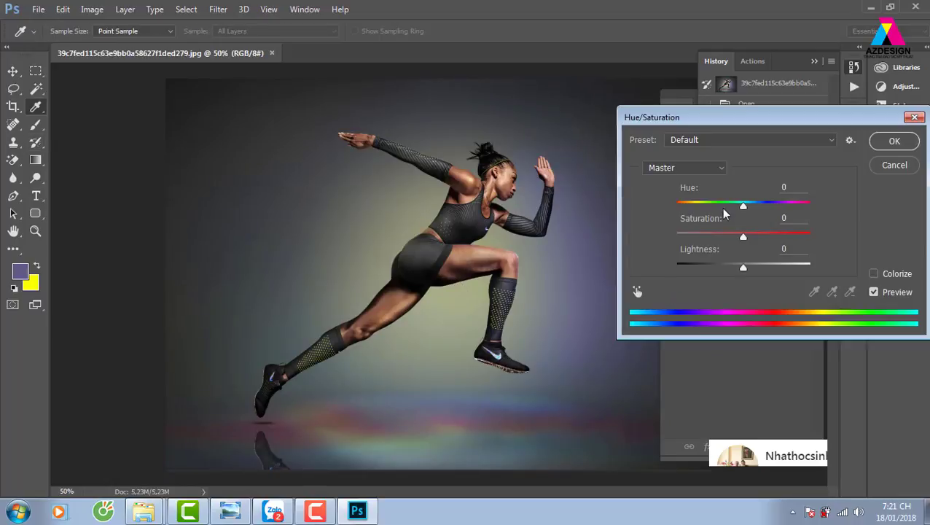
{"action": "left_click_drag", "start_coordinate": [742, 210], "coordinate": [705, 206]}
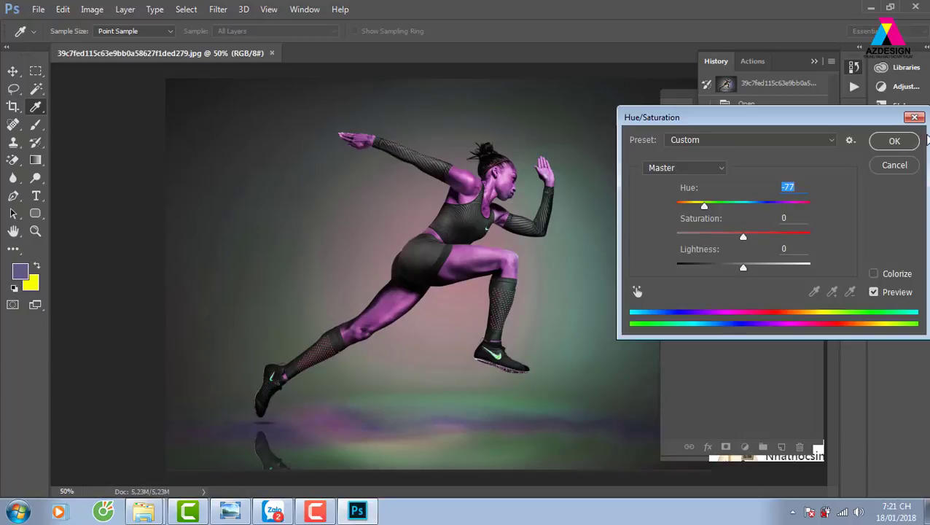
{"action": "left_click", "coordinate": [900, 140]}
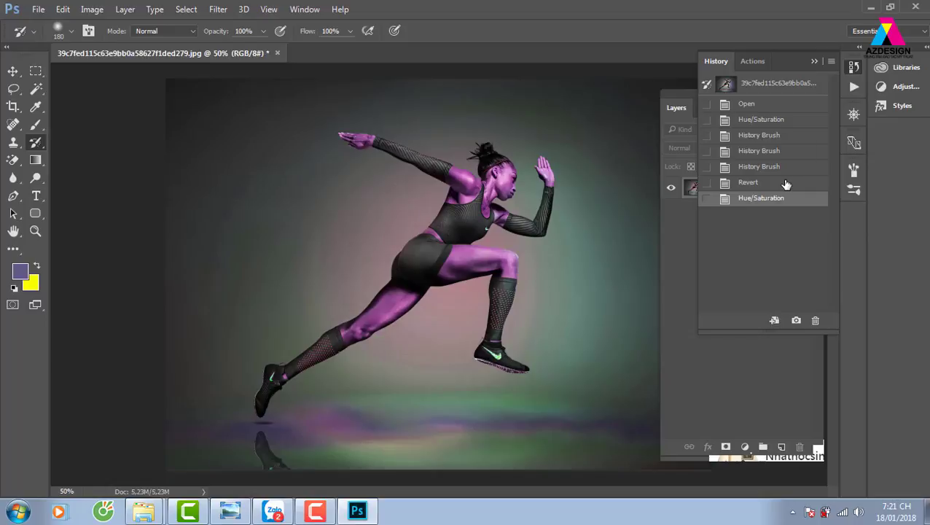
- Save a snapshot of the tinted state and paint original colours onto the arm, chest and legs
{"action": "left_click", "coordinate": [797, 321]}
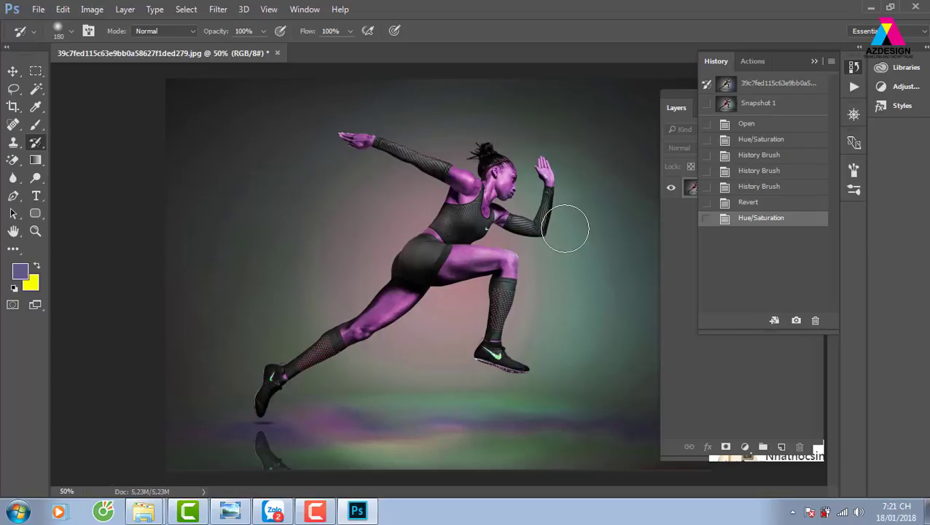
{"action": "left_click_drag", "start_coordinate": [565, 229], "coordinate": [462, 255]}
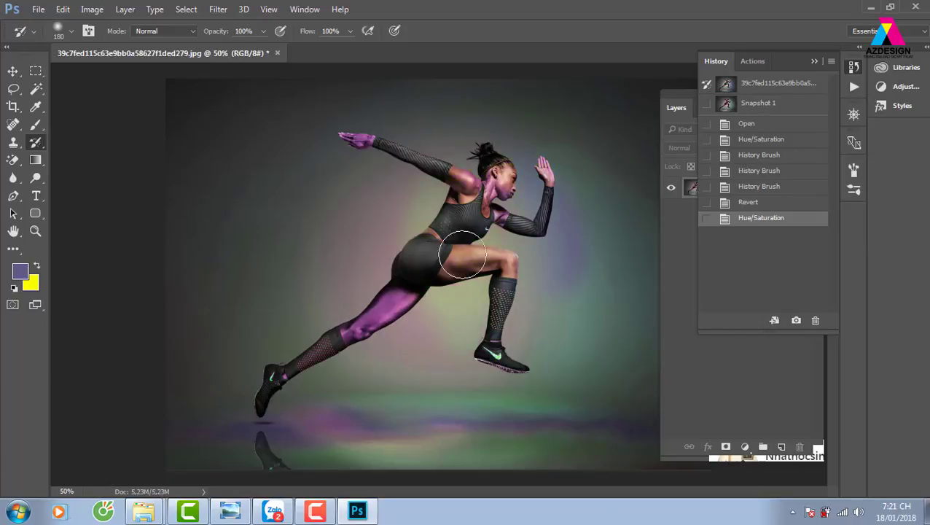
{"action": "left_click_drag", "start_coordinate": [255, 380], "coordinate": [284, 380]}
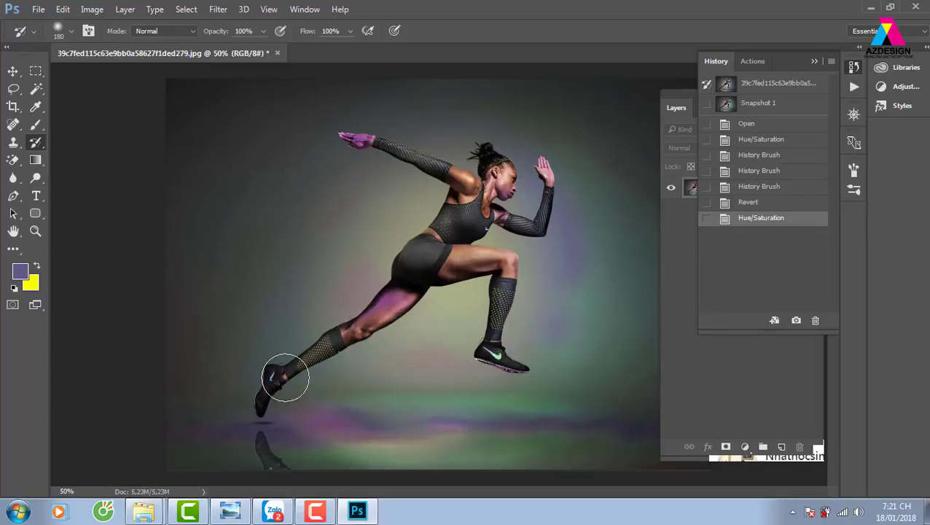
{"action": "left_click", "coordinate": [759, 103]}
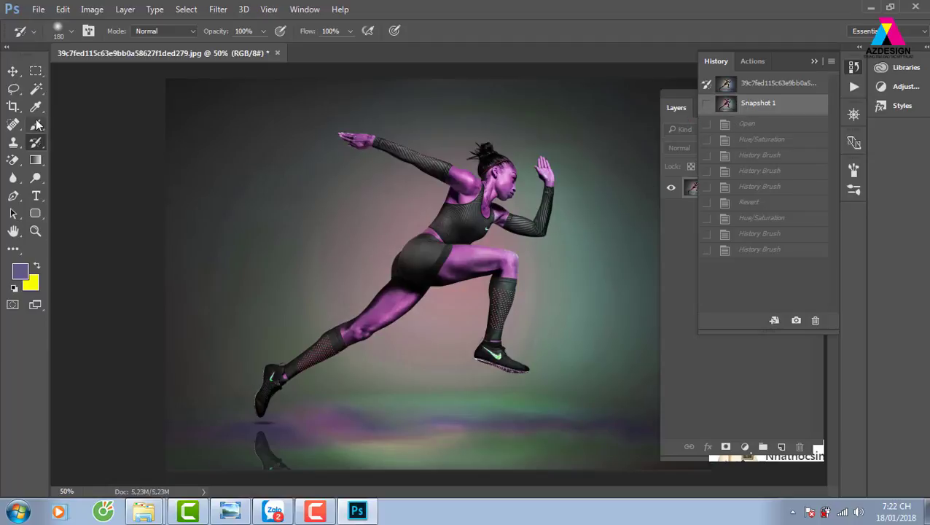
{"action": "left_click_drag", "start_coordinate": [417, 277], "coordinate": [356, 335]}
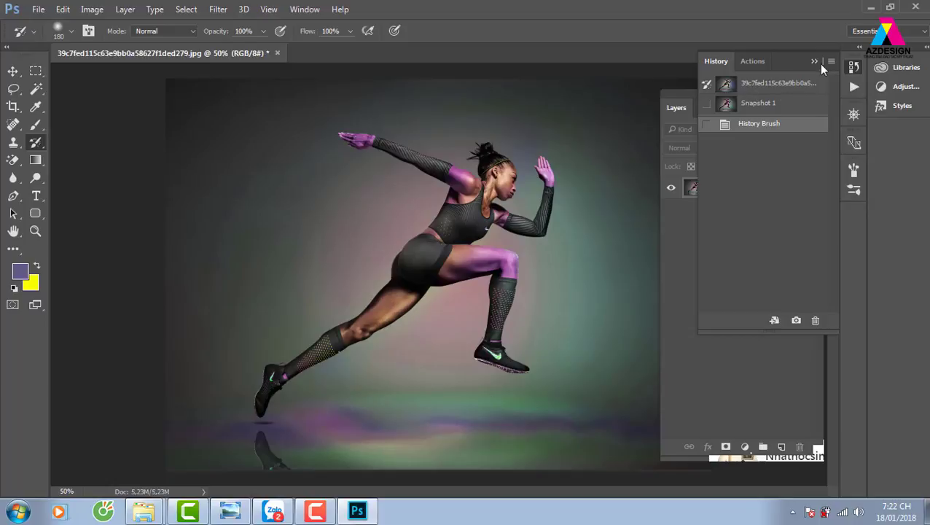
- Revert to Snapshot 1, delete it, and bring the Layers panel to the front
{"action": "left_click", "coordinate": [787, 103]}
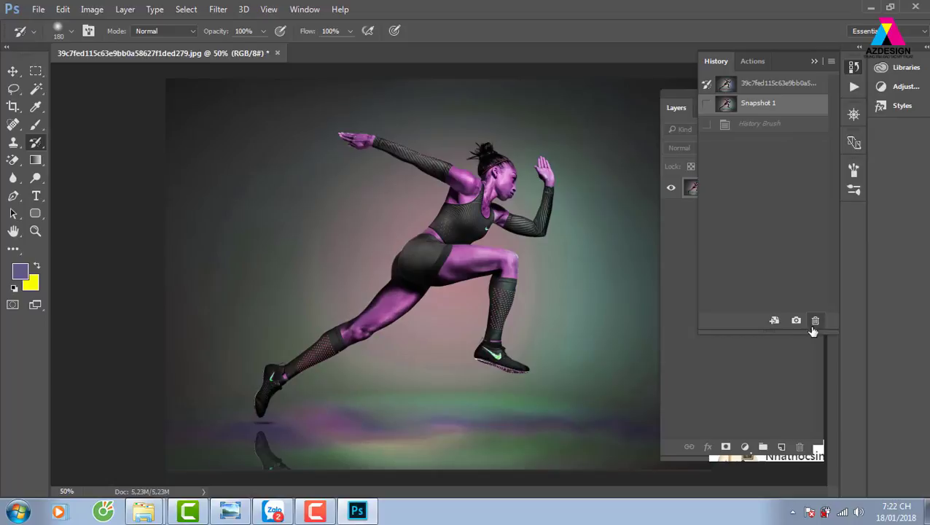
{"action": "left_click", "coordinate": [816, 320]}
{"action": "key", "text": "Return"}
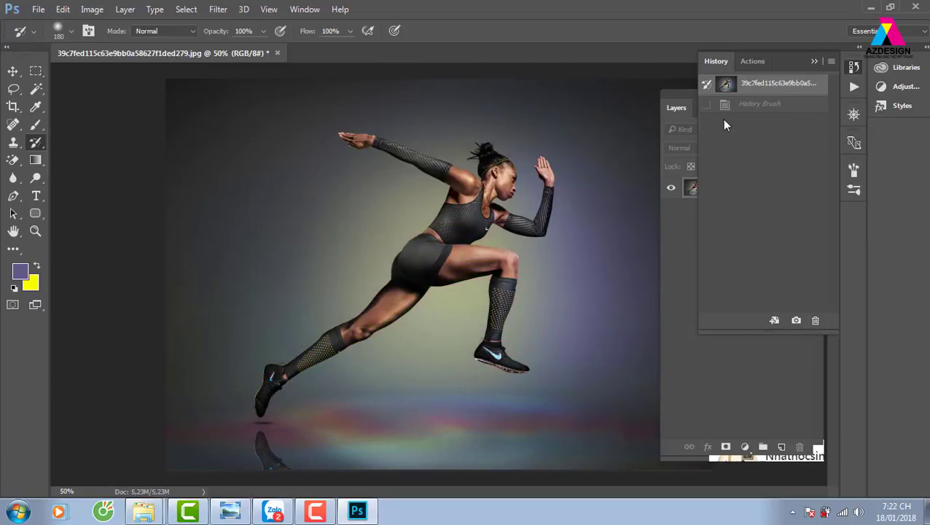
{"action": "left_click", "coordinate": [692, 107]}
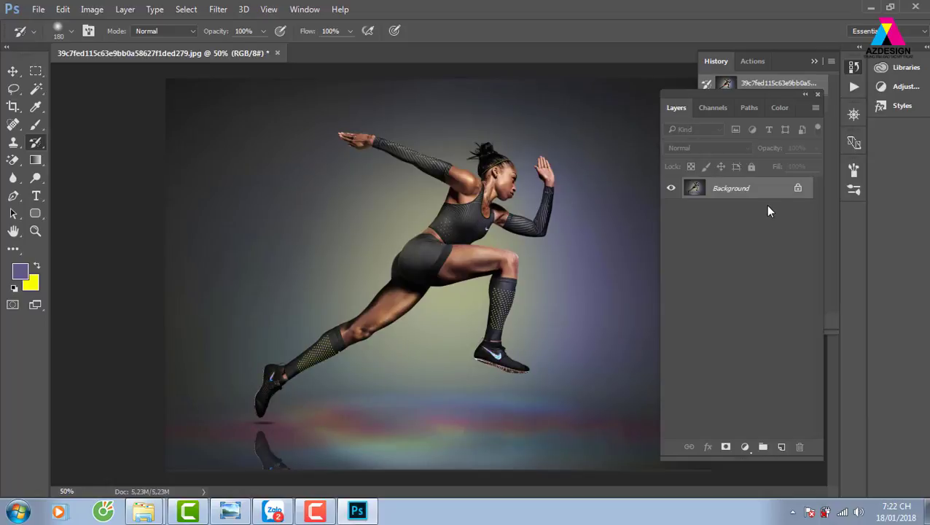
- Create a desaturated duplicate layer with an inverted copy above it
{"action": "key", "text": "ctrl+j"}
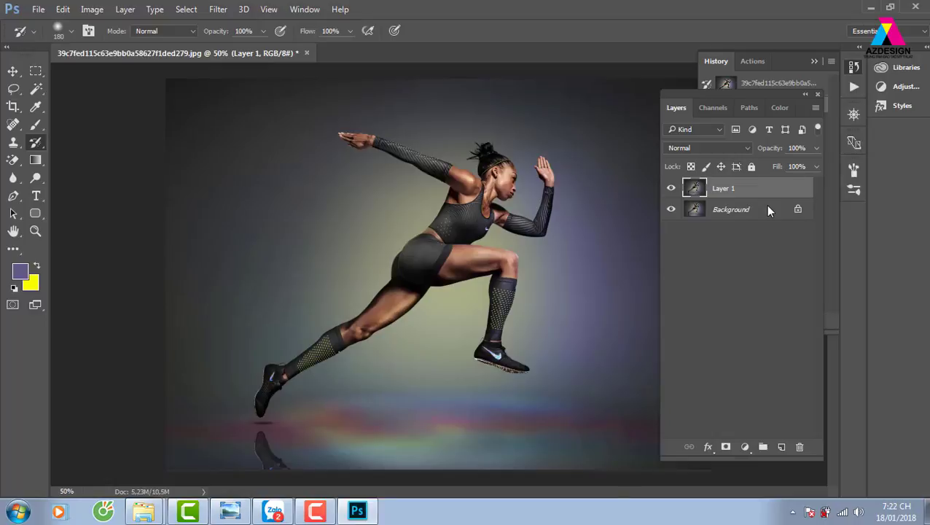
{"action": "key", "text": "ctrl+shift+u"}
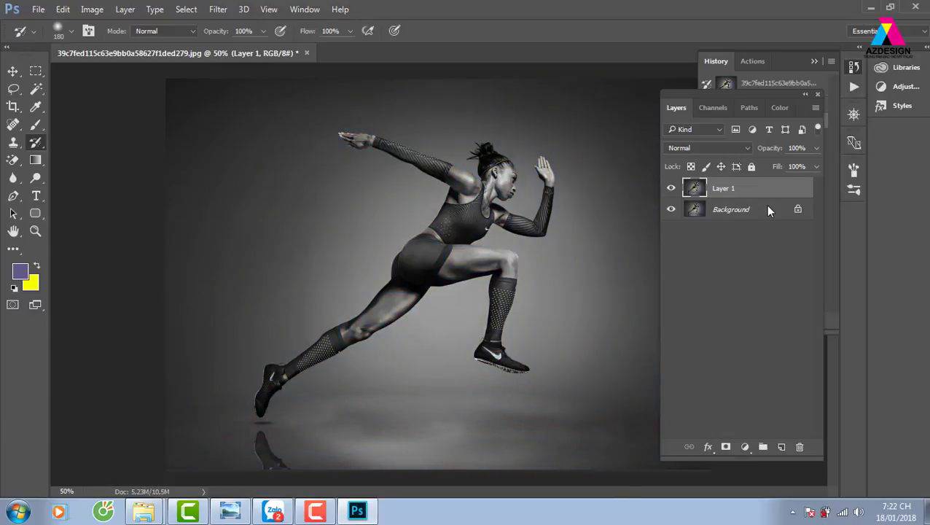
{"action": "key", "text": "ctrl+j"}
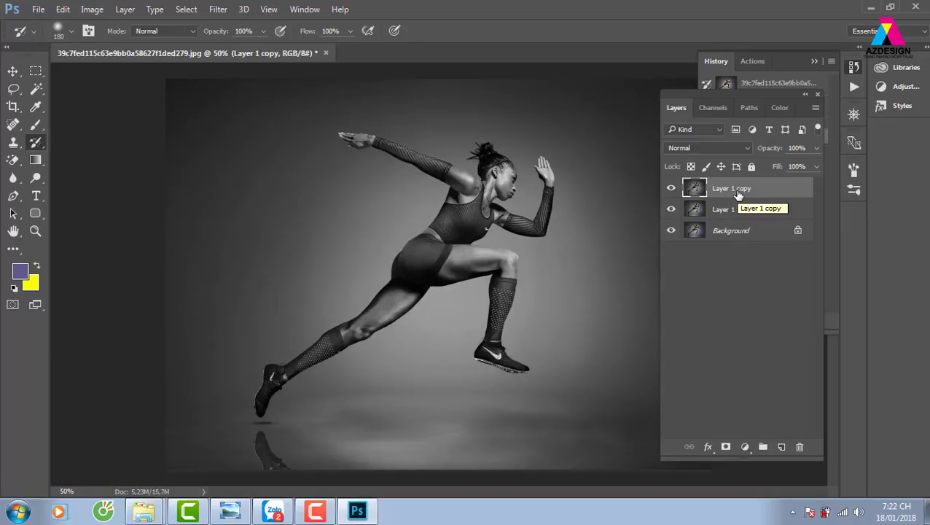
{"action": "key", "text": "ctrl+i"}
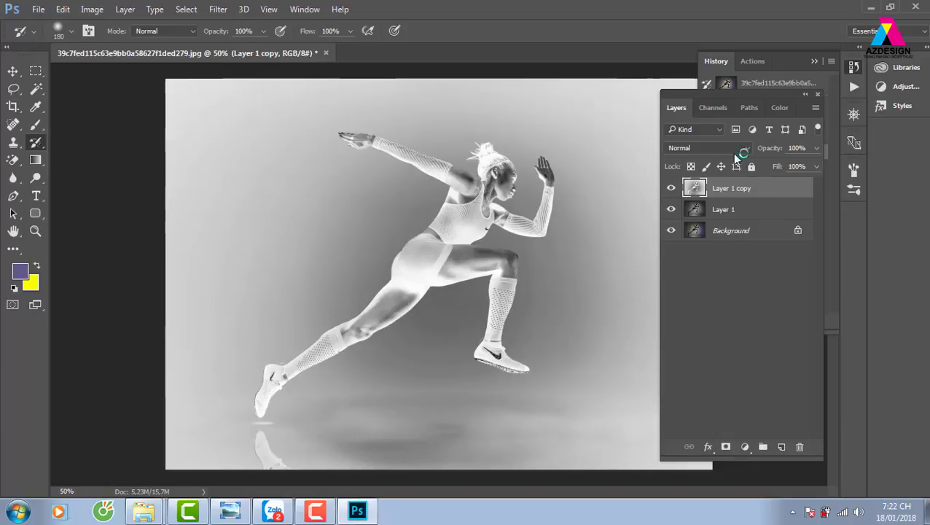
{"action": "left_click", "coordinate": [735, 149]}
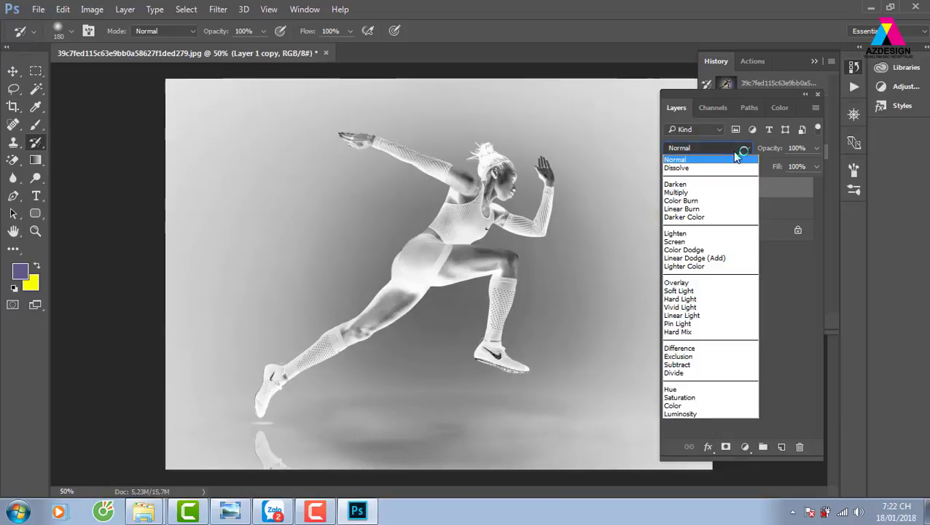
- Set the inverted copy's blend mode to Color Dodge, after briefly trying Normal
{"action": "left_click", "coordinate": [714, 249]}
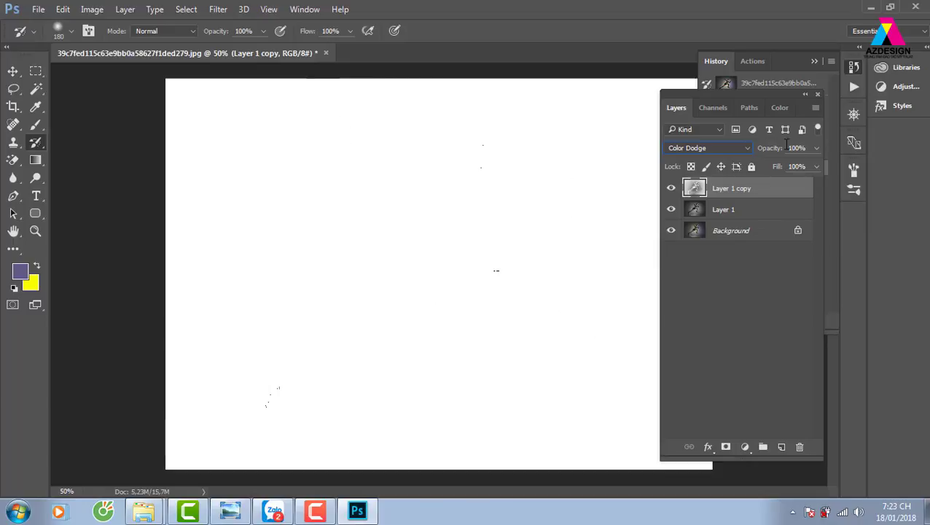
{"action": "left_click", "coordinate": [729, 150]}
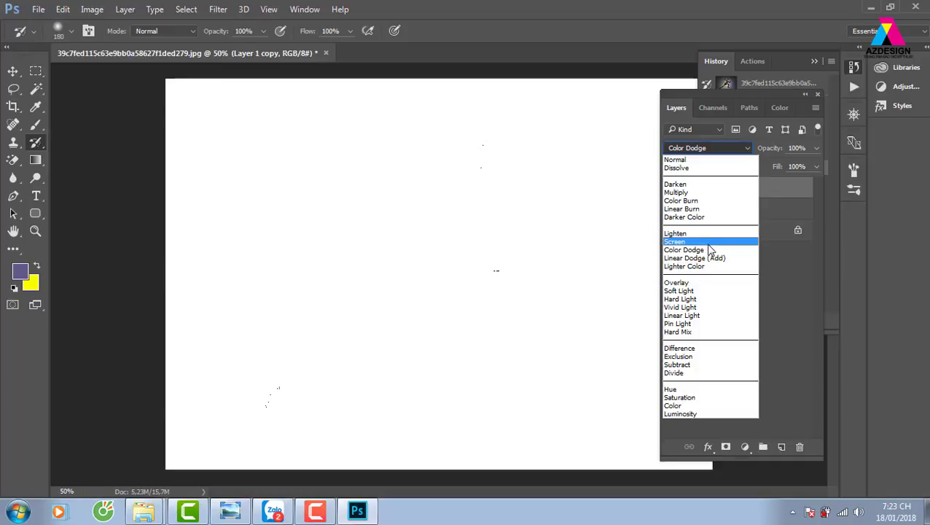
{"action": "left_click", "coordinate": [710, 160]}
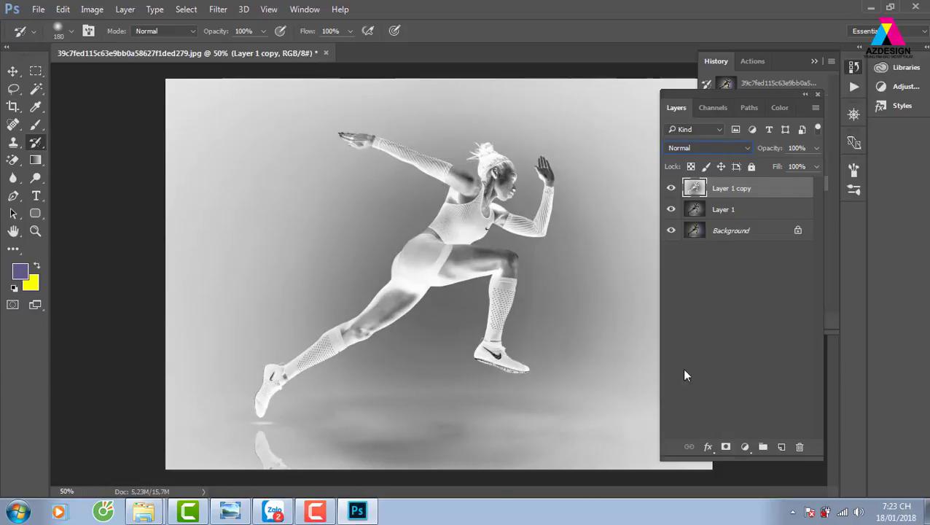
{"action": "left_click", "coordinate": [714, 149]}
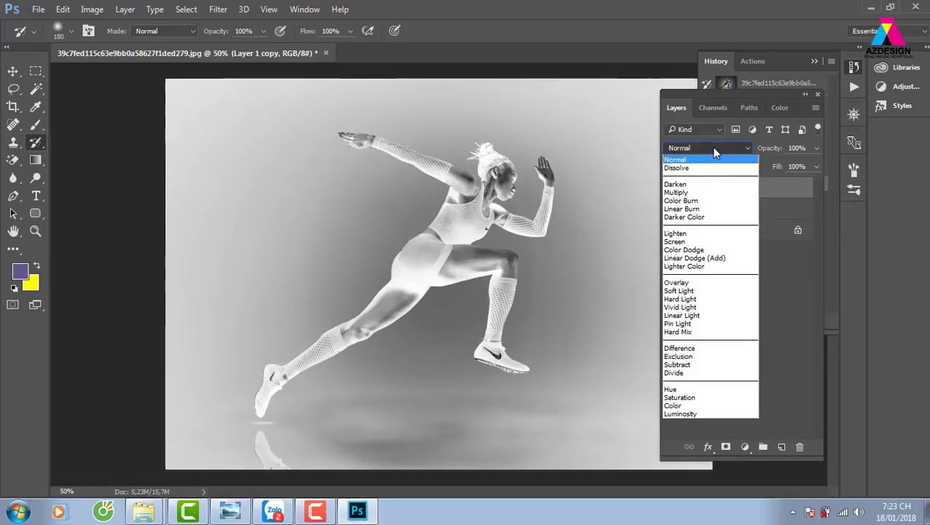
{"action": "left_click", "coordinate": [703, 250]}
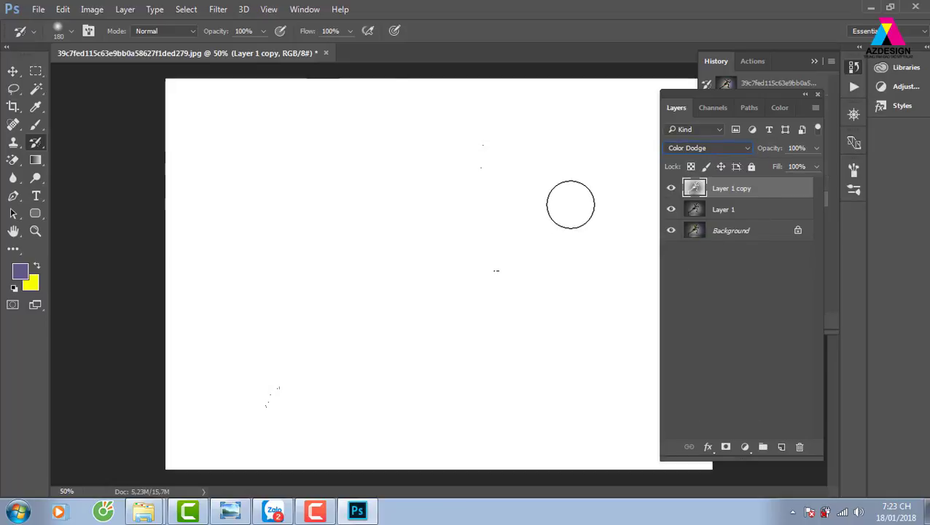
{"action": "left_click", "coordinate": [218, 9]}
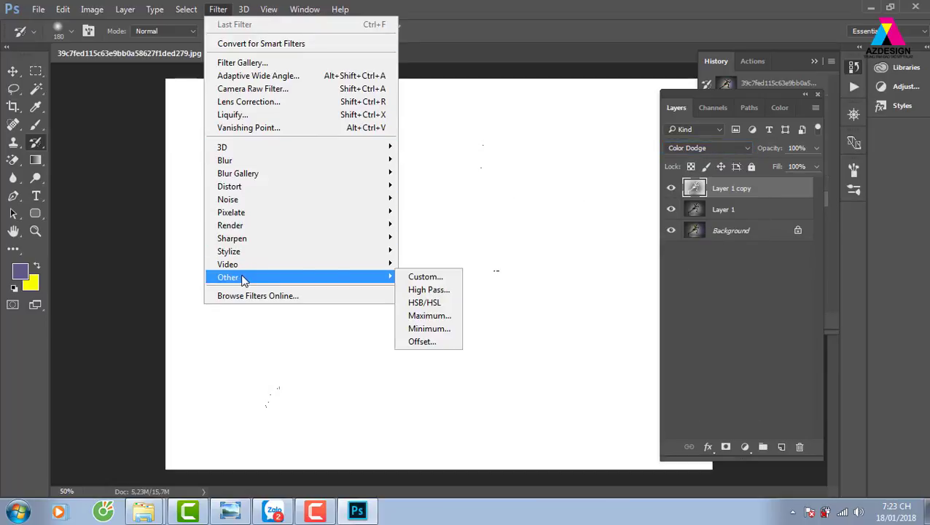
{"action": "mouse_move", "coordinate": [229, 277]}
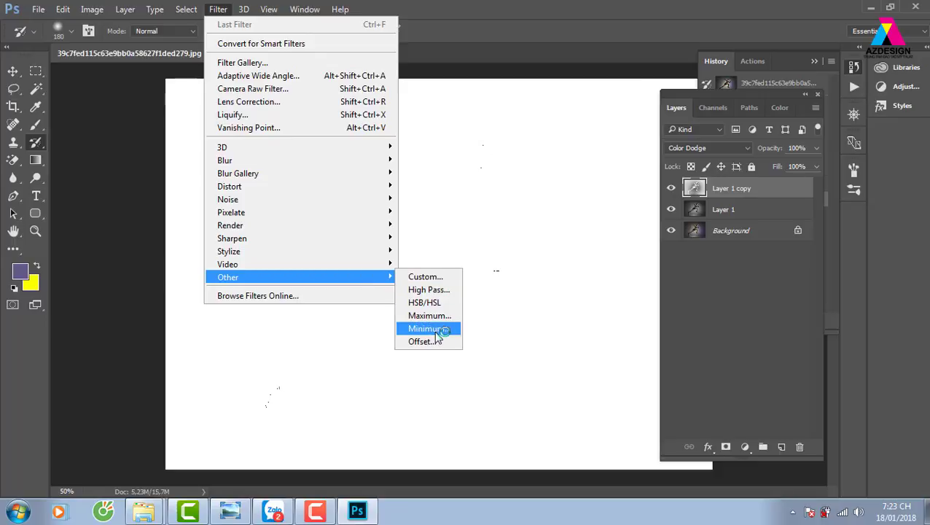
- Apply Filter > Other > Minimum with a 1-pixel radius to the top copy
{"action": "left_click", "coordinate": [440, 329]}
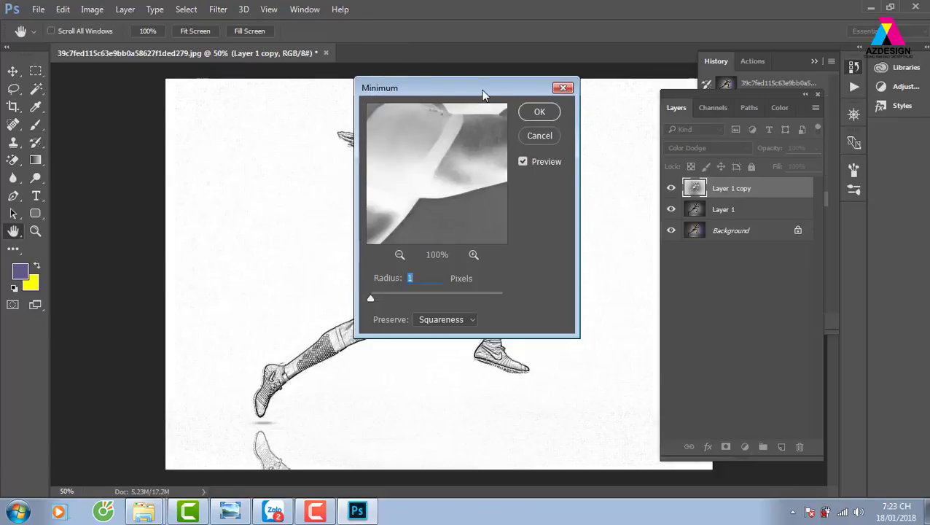
{"action": "mouse_move", "coordinate": [498, 91]}
{"action": "left_mouse_down"}
{"action": "mouse_move", "coordinate": [180, 92]}
{"action": "mouse_move", "coordinate": [202, 87]}
{"action": "left_mouse_up"}
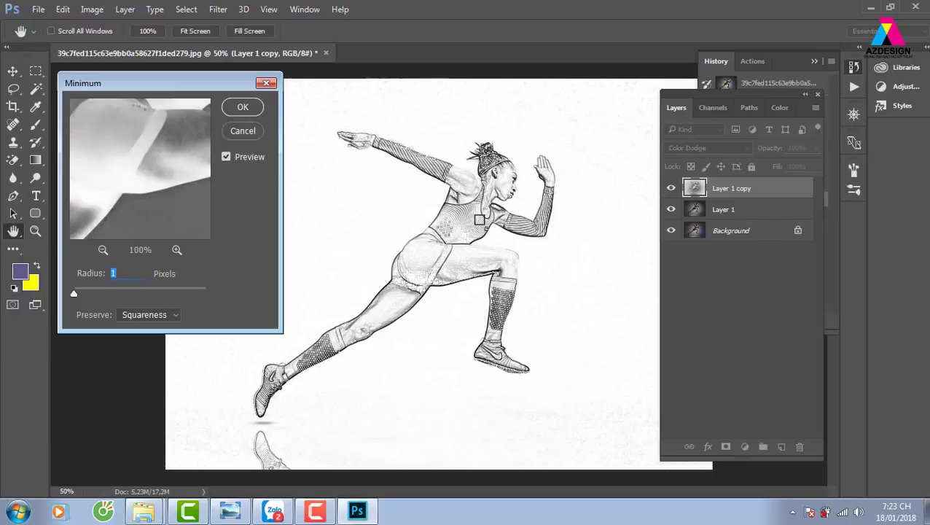
{"action": "left_click", "coordinate": [245, 108]}
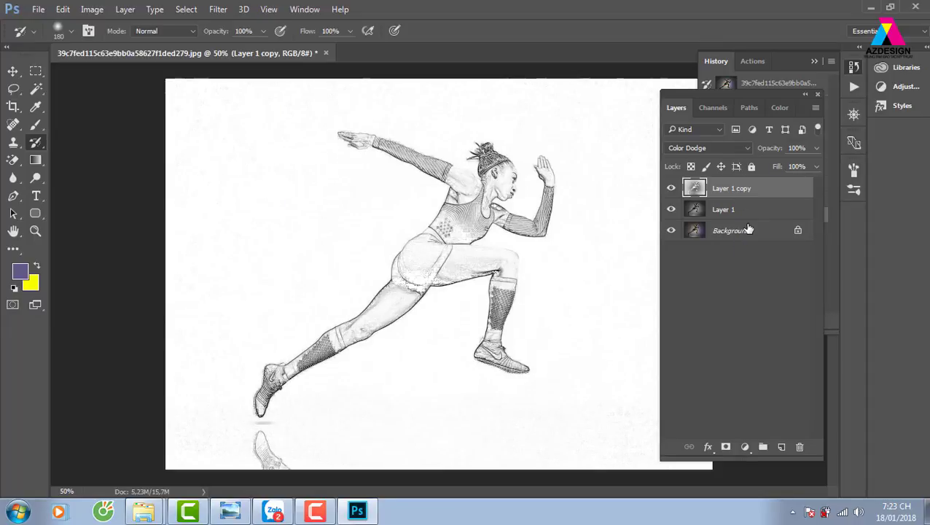
- Merge the sketch layers into one Background, snapshot it in History, and test a History Brush stroke
{"action": "key", "text": "ctrl+shift+e"}
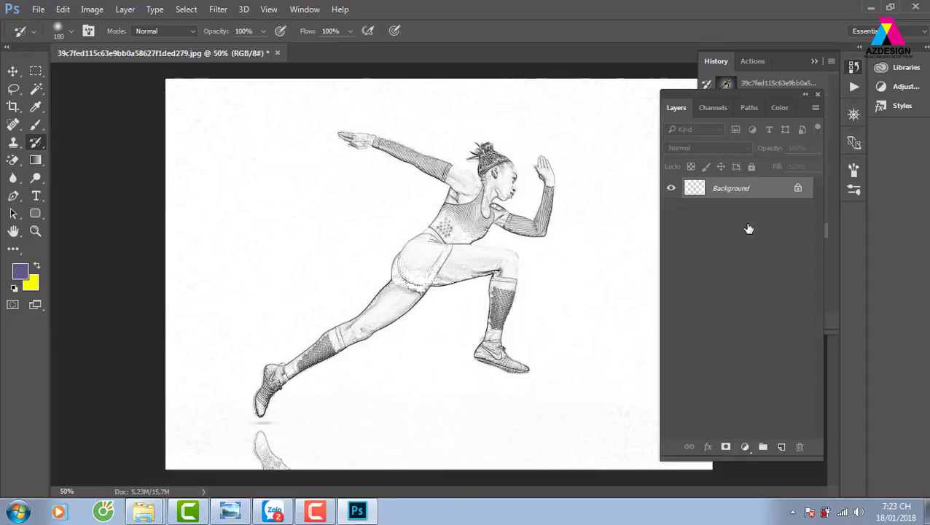
{"action": "left_click", "coordinate": [777, 60]}
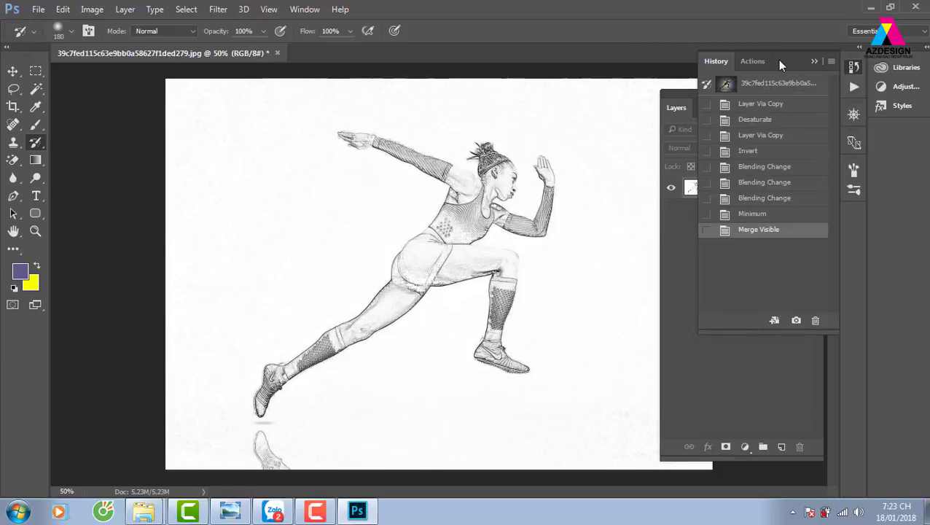
{"action": "left_click", "coordinate": [796, 320]}
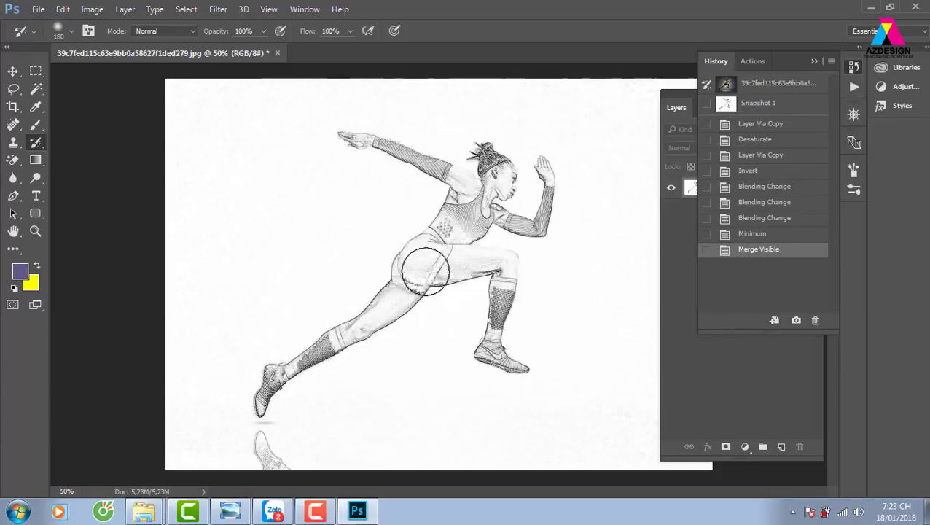
{"action": "mouse_move", "coordinate": [478, 202]}
{"action": "left_mouse_down"}
{"action": "mouse_move", "coordinate": [474, 223]}
{"action": "mouse_move", "coordinate": [469, 215]}
{"action": "left_mouse_up"}
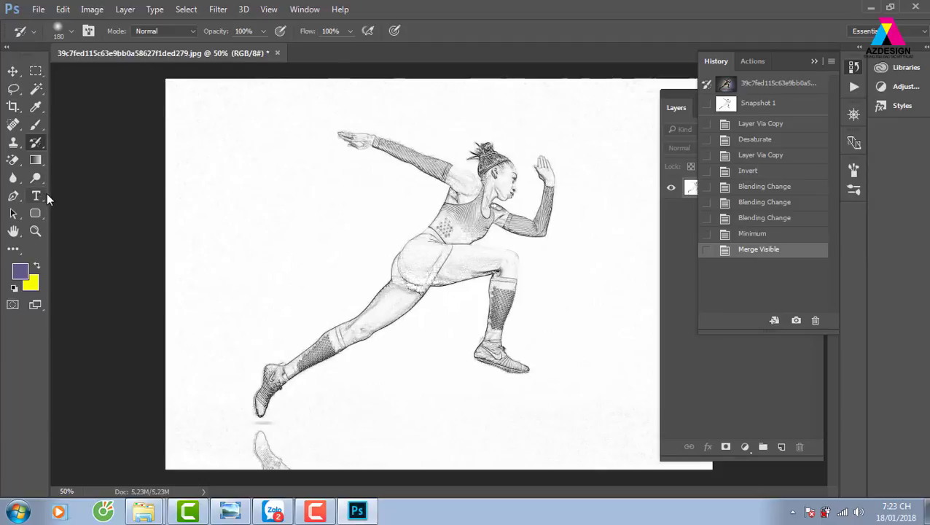
- Switch back to the History Brush and browse the custom brush tip library
{"action": "key", "text": "b"}
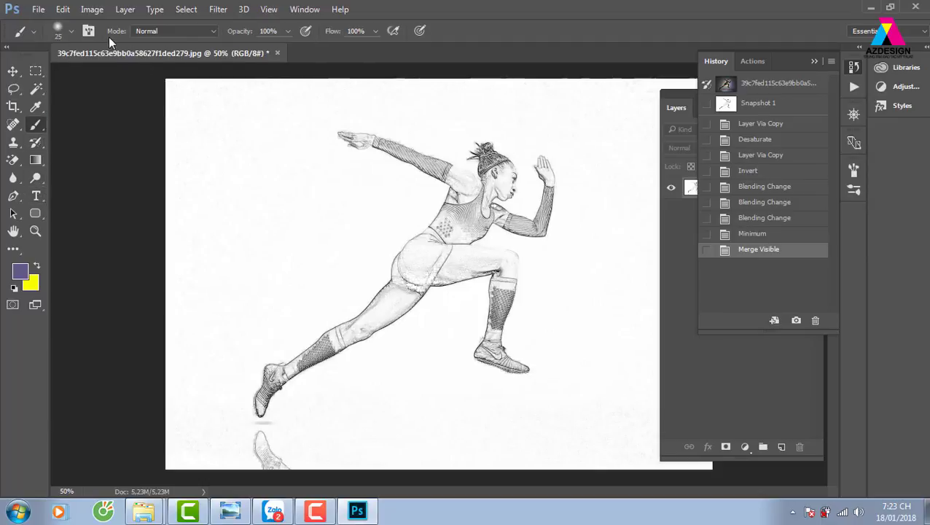
{"action": "left_click", "coordinate": [72, 32]}
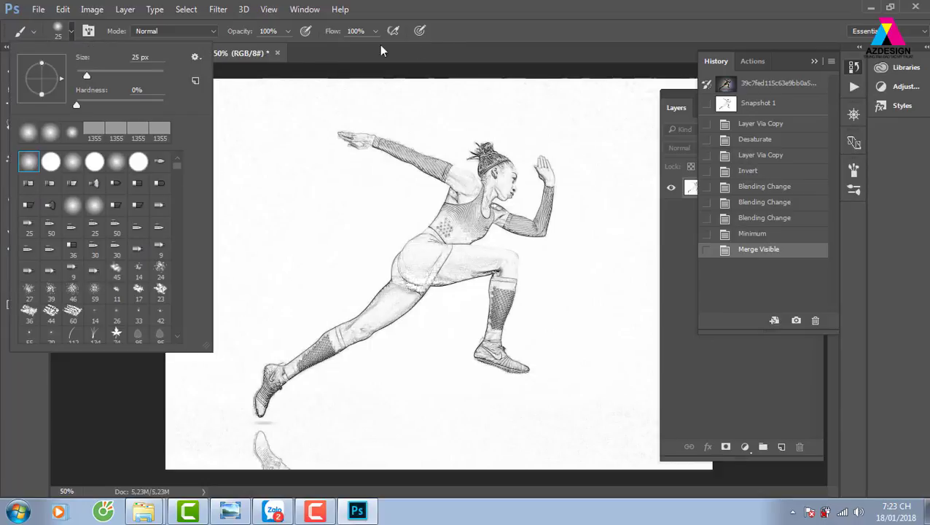
{"action": "left_click", "coordinate": [544, 40]}
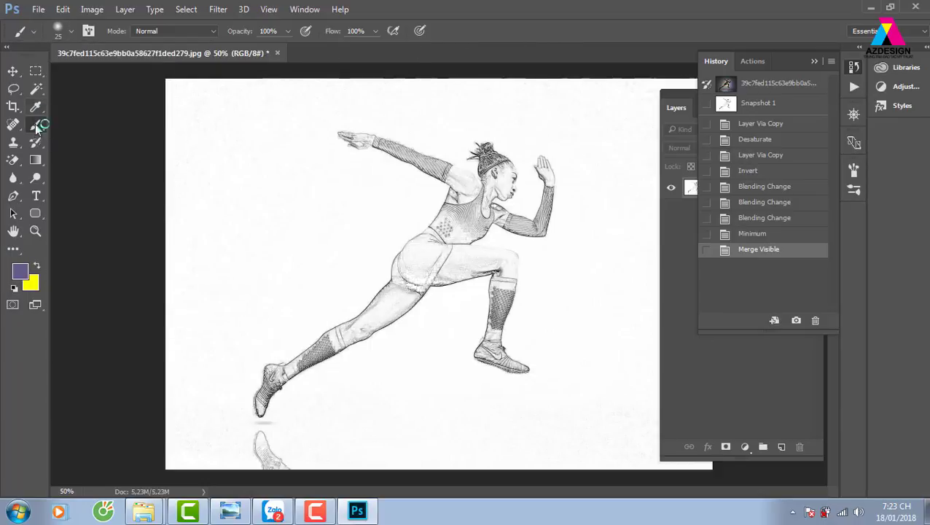
{"action": "left_click", "coordinate": [35, 142]}
{"action": "left_click", "coordinate": [73, 32]}
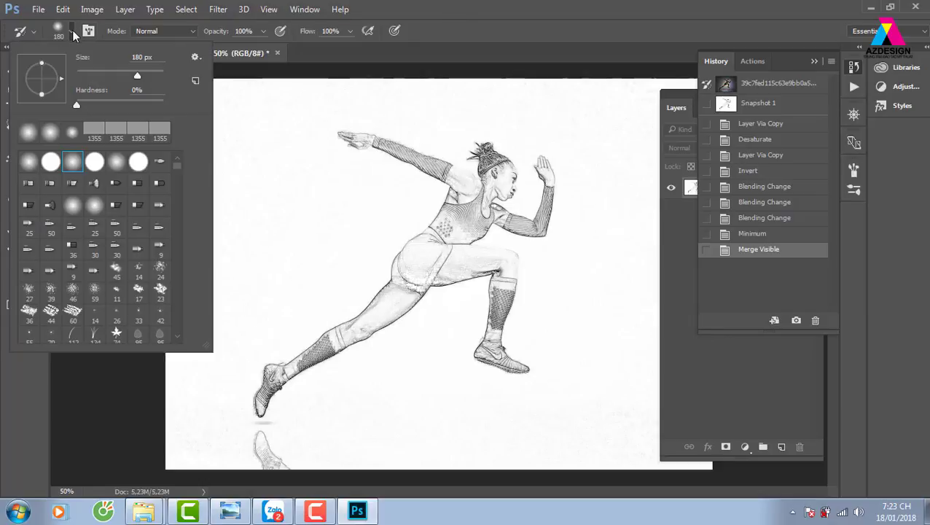
{"action": "scroll", "coordinate": [175, 169], "scroll_direction": "down", "scroll_amount": 5}
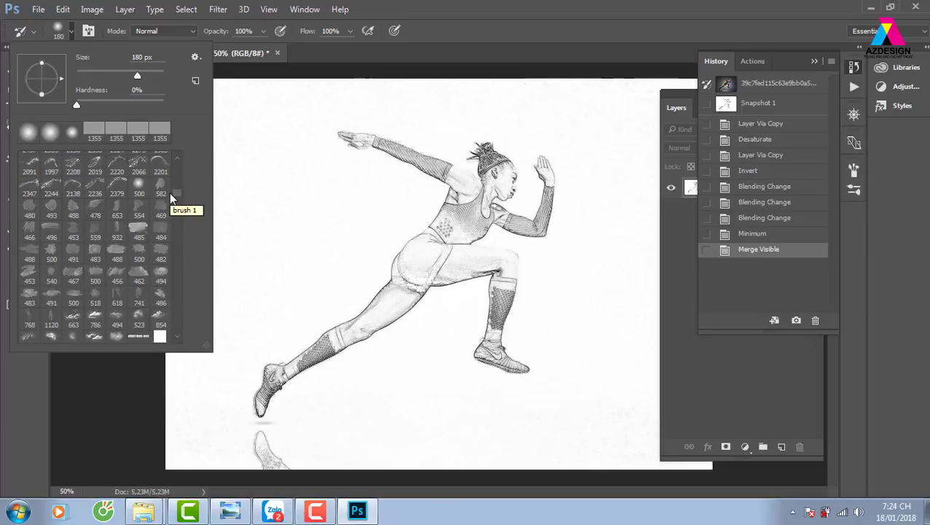
{"action": "scroll", "coordinate": [173, 198], "scroll_direction": "down", "scroll_amount": 3}
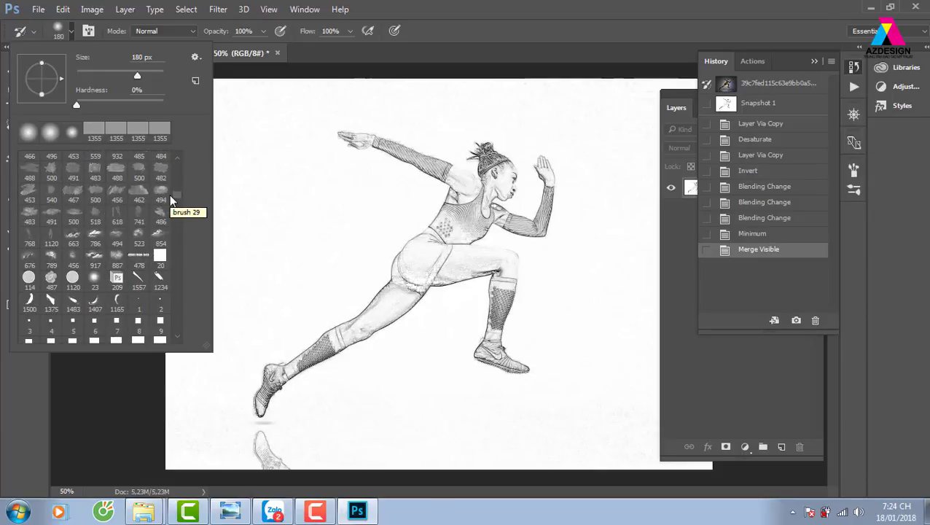
- Pick the 1500 px curved brush tip and paint colour back over the runner in an arc
{"action": "left_click", "coordinate": [28, 299]}
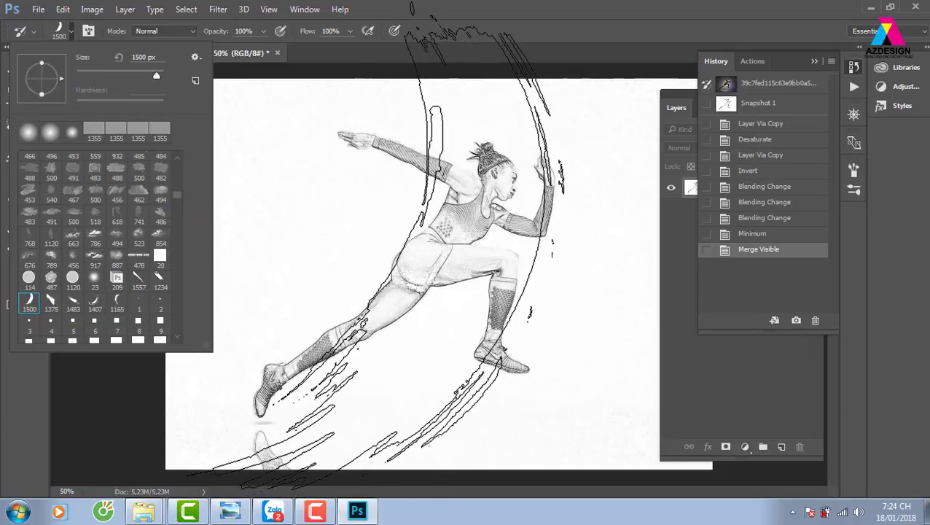
{"action": "left_click", "coordinate": [664, 6]}
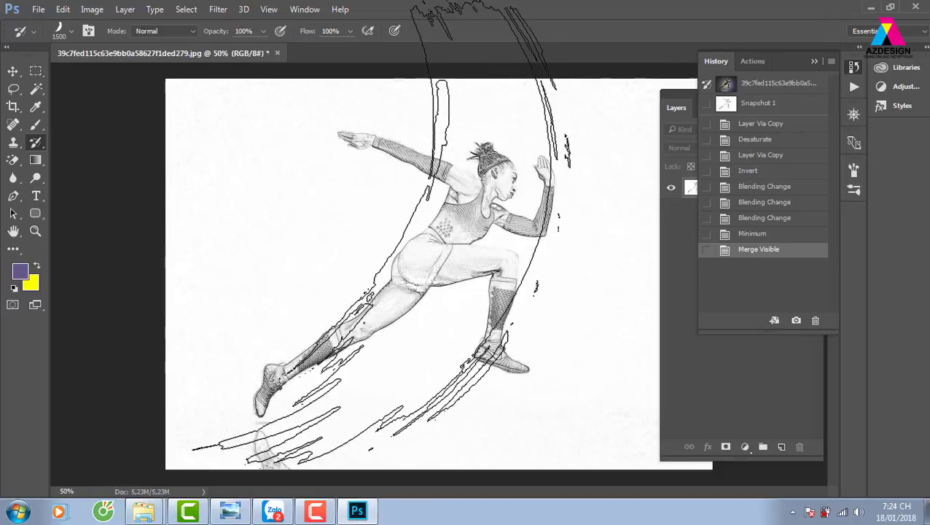
{"action": "left_click", "coordinate": [380, 235]}
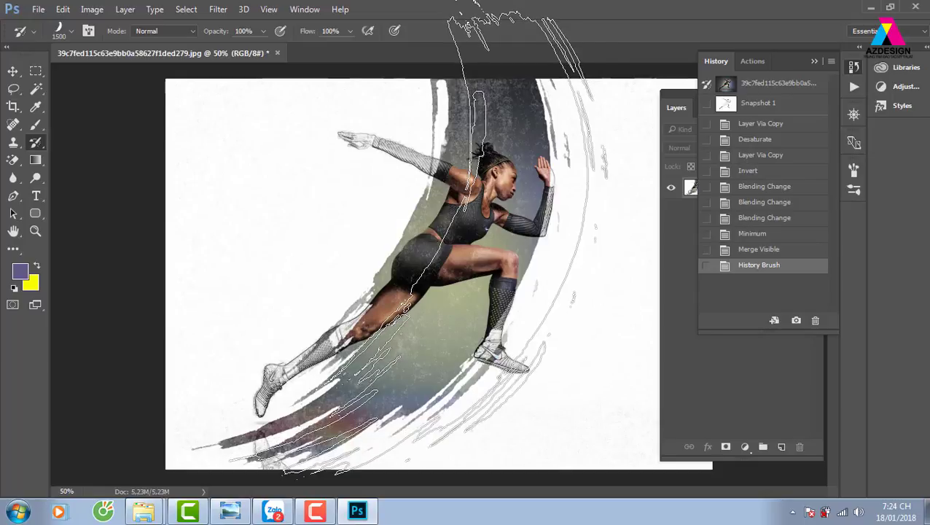
{"action": "key", "text": "ctrl+o"}
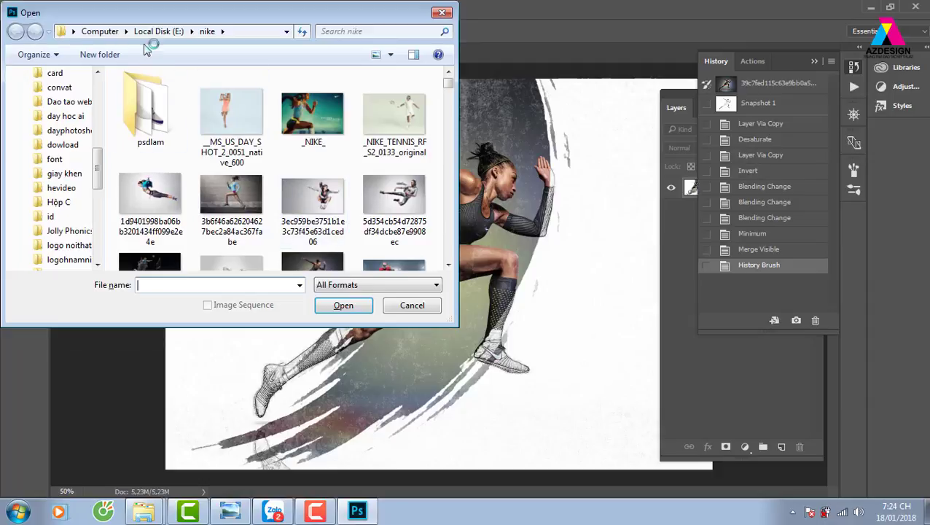
- Open 325558-svetik.jpg from the E:\thuvienanh\Food folder
{"action": "left_click", "coordinate": [158, 32]}
{"action": "scroll", "coordinate": [450, 159], "scroll_direction": "down", "scroll_amount": 2}
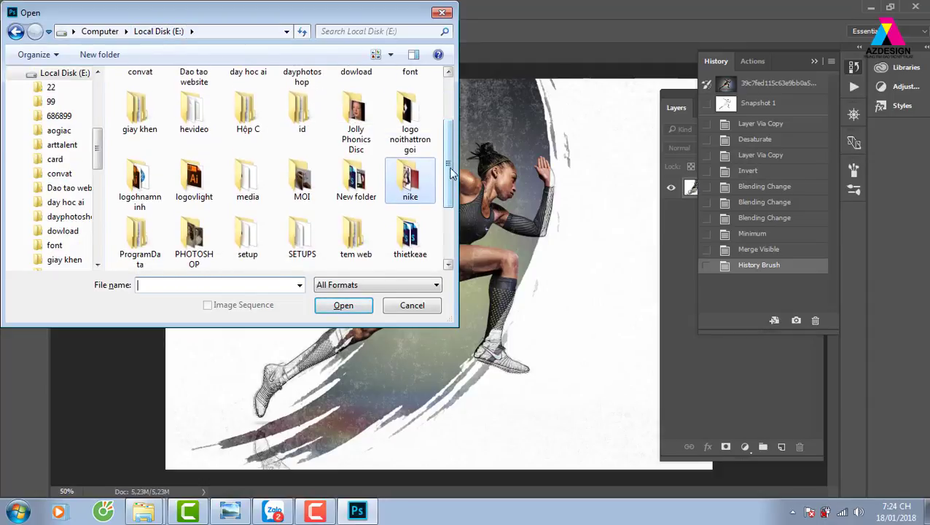
{"action": "scroll", "coordinate": [450, 173], "scroll_direction": "down", "scroll_amount": 2}
{"action": "scroll", "coordinate": [453, 183], "scroll_direction": "down", "scroll_amount": 1}
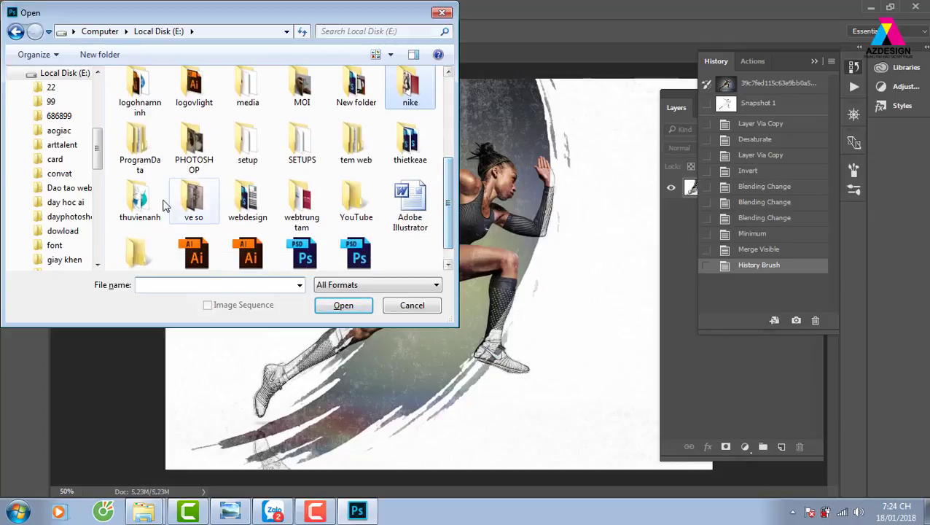
{"action": "double_click", "coordinate": [139, 200]}
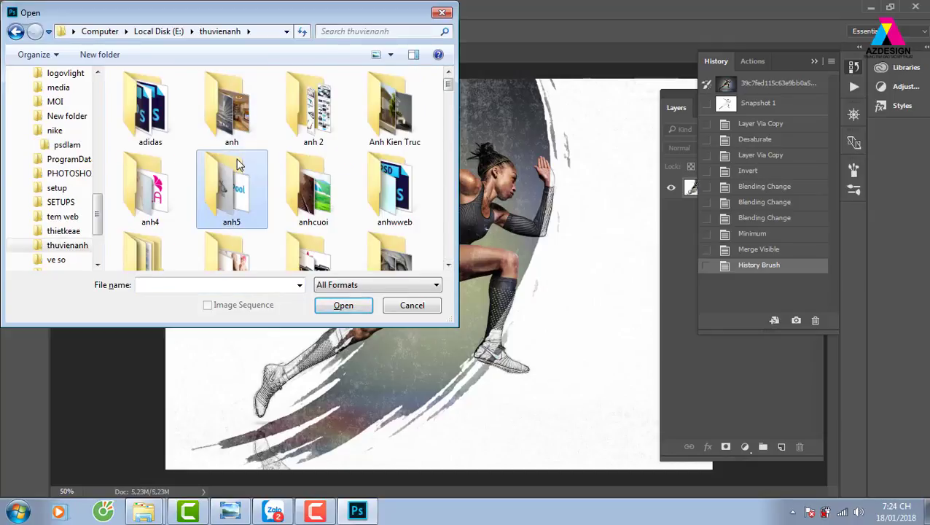
{"action": "key", "text": "f"}
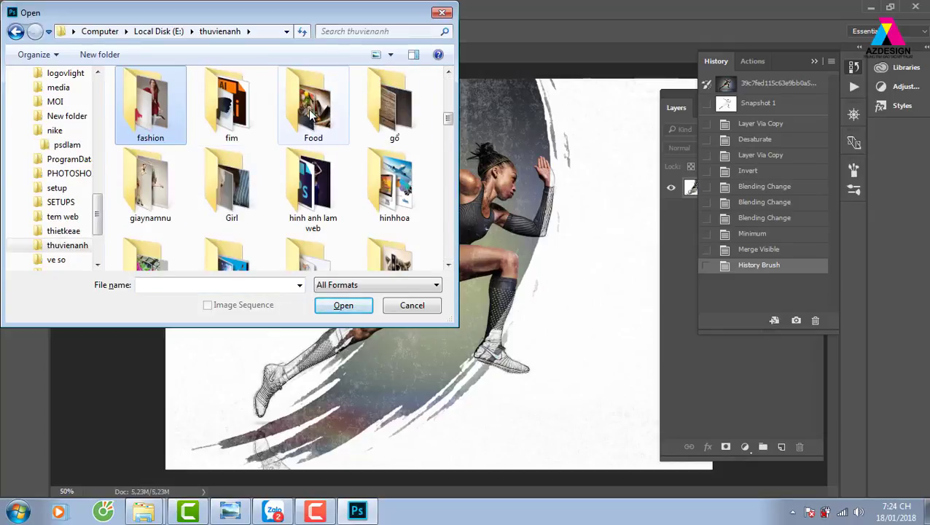
{"action": "double_click", "coordinate": [311, 110]}
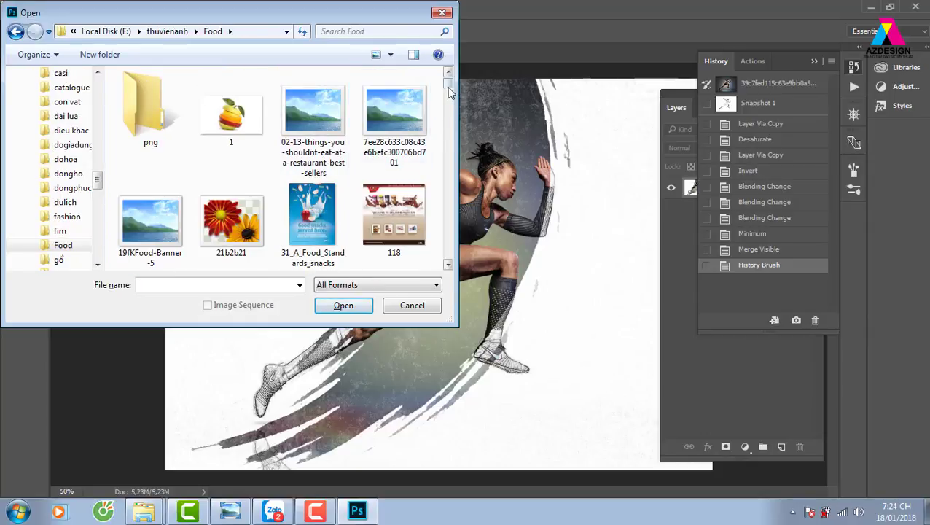
{"action": "left_click_drag", "start_coordinate": [449, 87], "coordinate": [459, 101]}
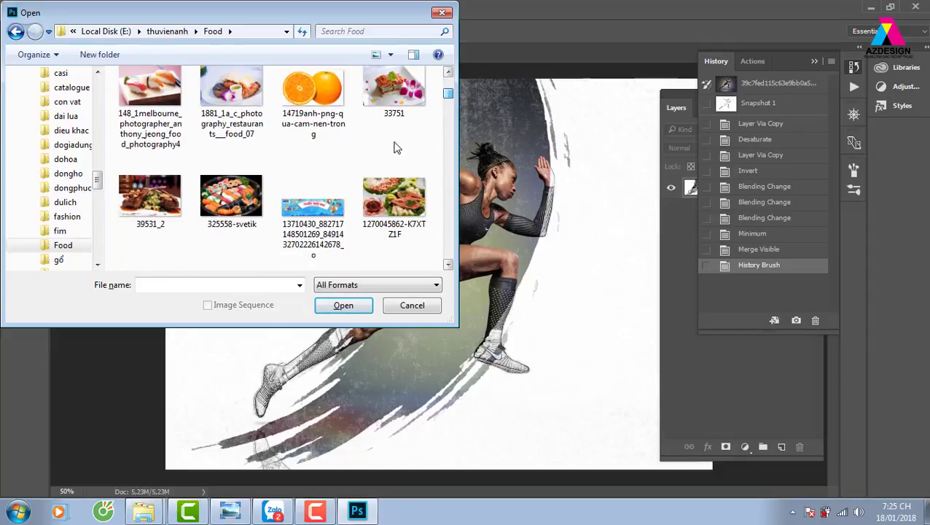
{"action": "left_click", "coordinate": [243, 200]}
{"action": "left_click", "coordinate": [344, 305]}
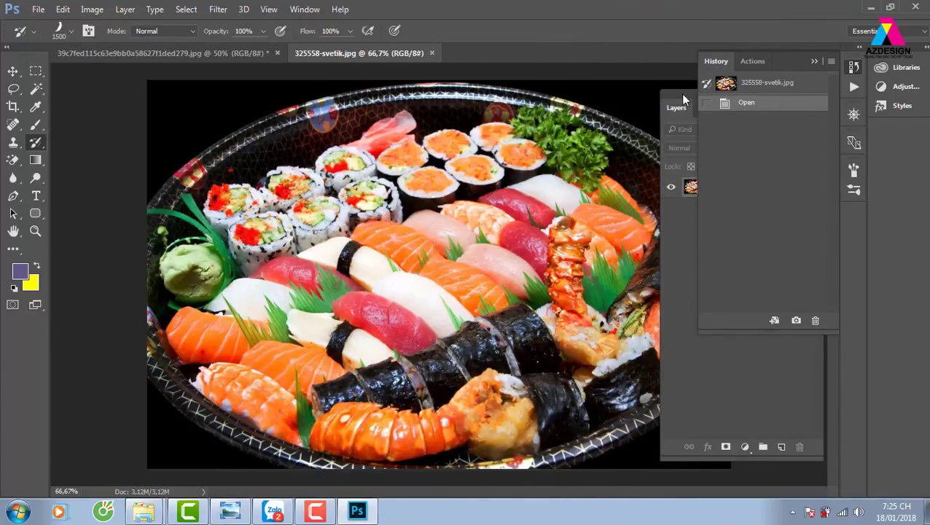
- Add a desaturated copy of the sushi photo plus an inverted copy blended in Color Dodge
{"action": "left_click", "coordinate": [683, 94]}
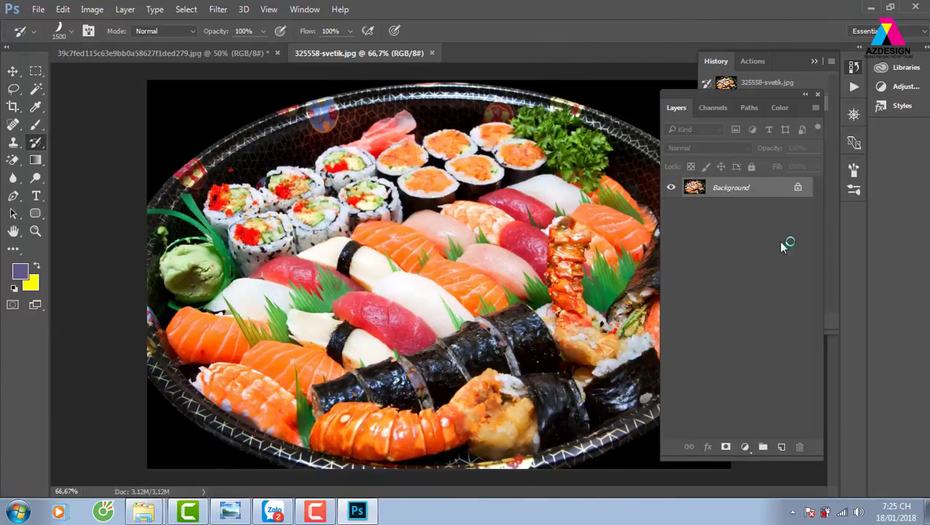
{"action": "key", "text": "ctrl+j"}
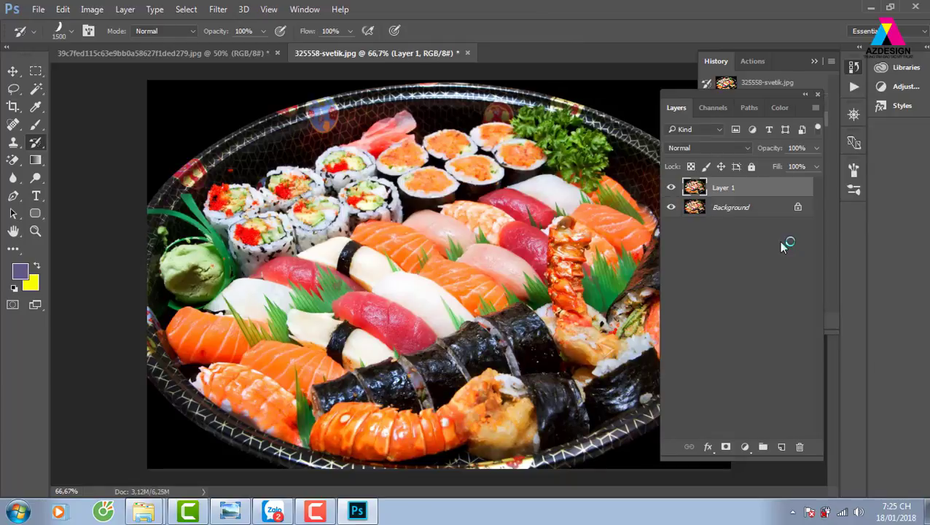
{"action": "key", "text": "ctrl+shift+u"}
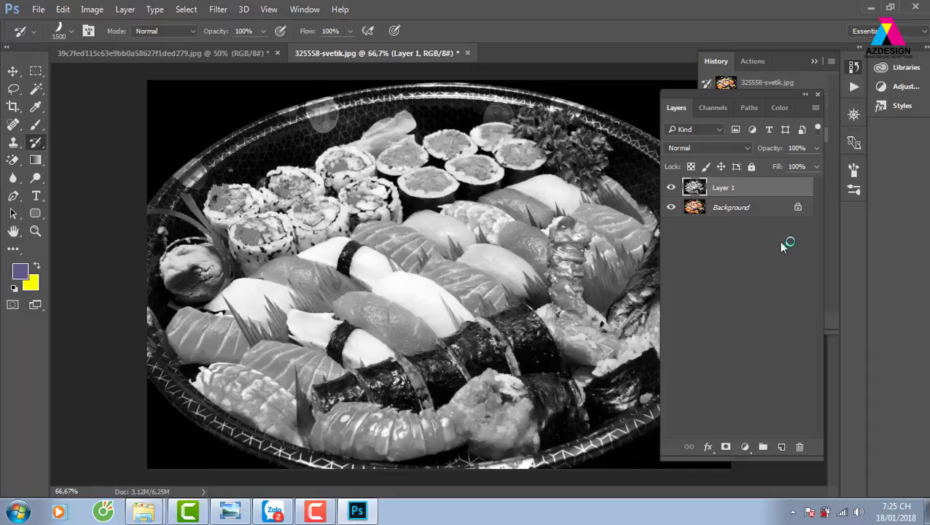
{"action": "key", "text": "ctrl+j"}
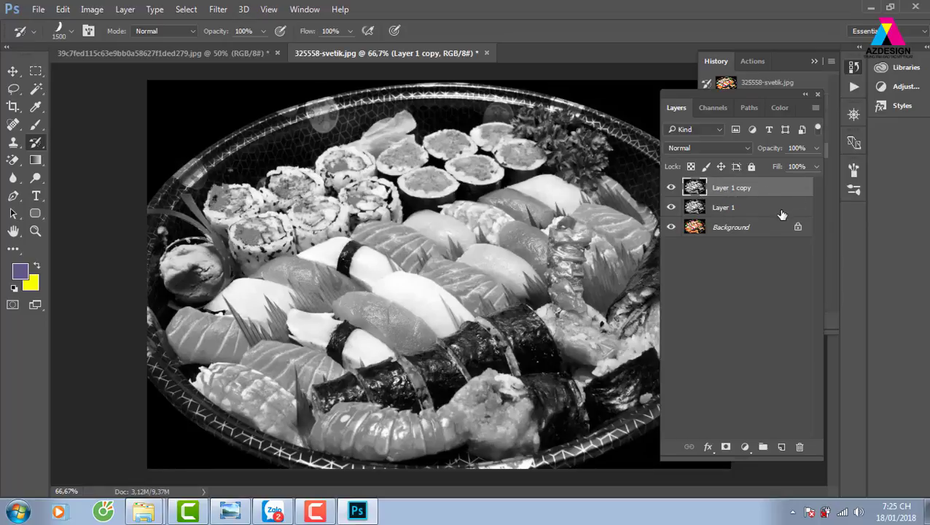
{"action": "key", "text": "ctrl+i"}
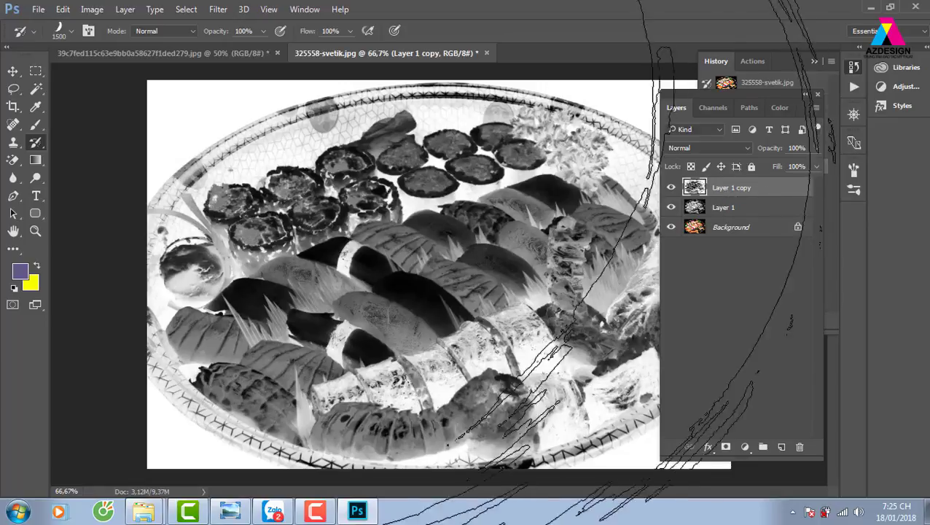
{"action": "left_click", "coordinate": [711, 148]}
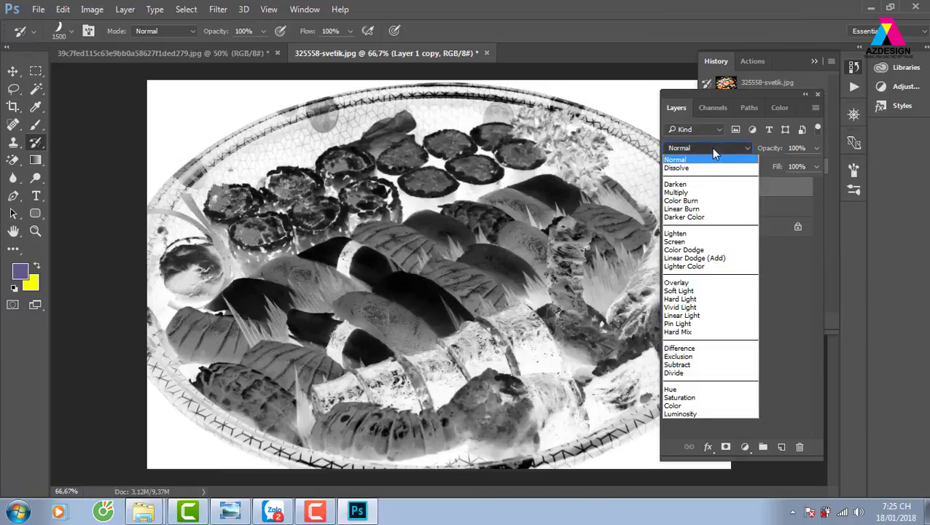
{"action": "left_click", "coordinate": [706, 250]}
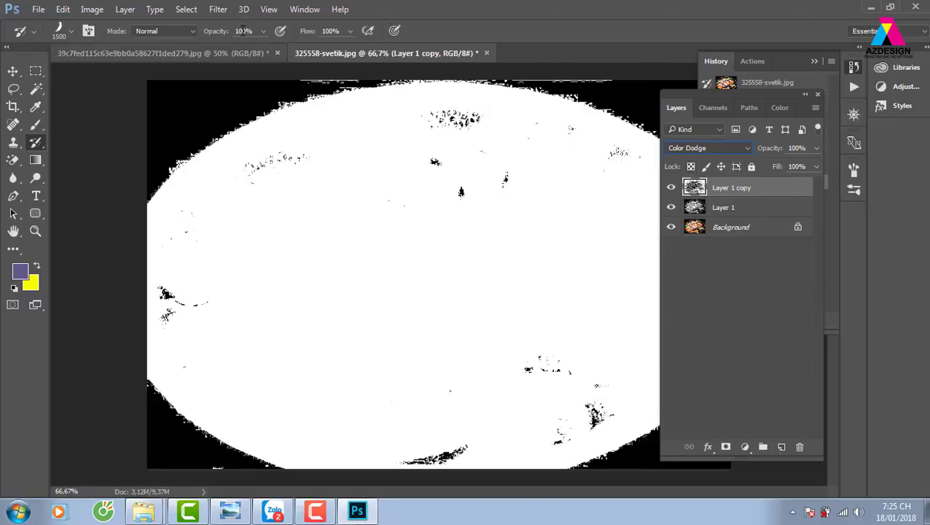
{"action": "left_click", "coordinate": [219, 10]}
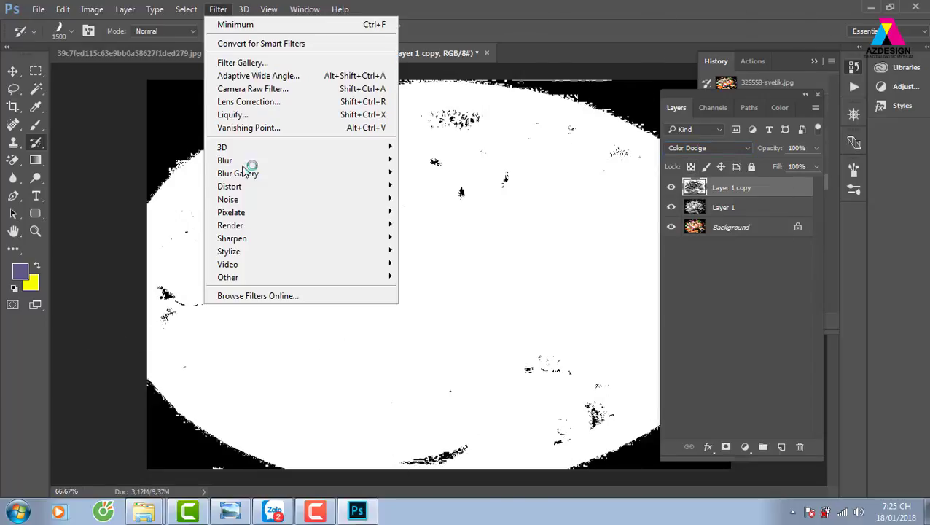
{"action": "mouse_move", "coordinate": [228, 277]}
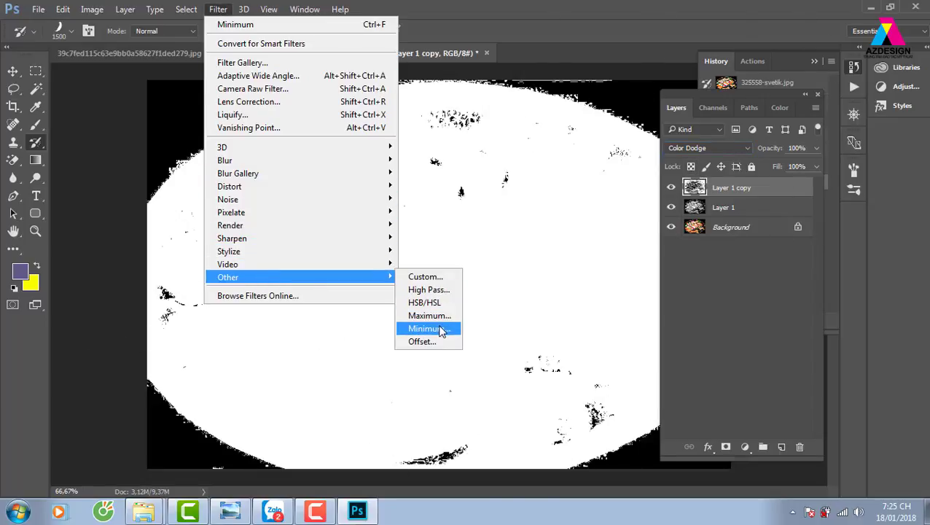
- Apply a radius-1 Minimum filter to the inverted copy, undoing a trial stamp-visible layer
{"action": "left_click", "coordinate": [441, 330]}
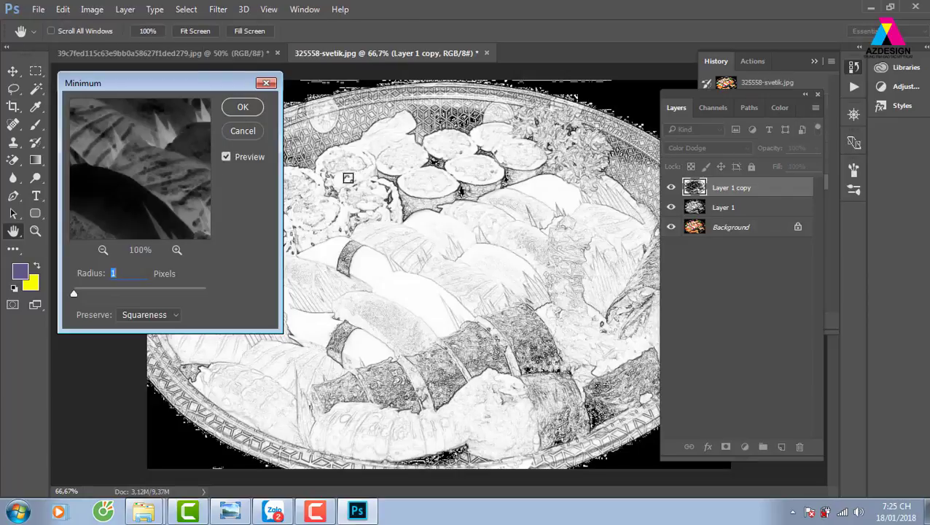
{"action": "left_click", "coordinate": [243, 107]}
{"action": "key", "text": "y"}
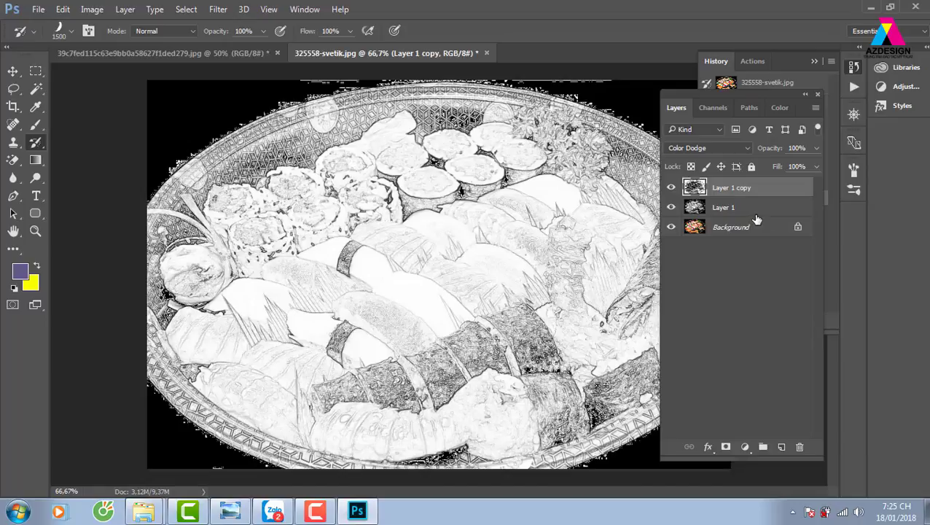
{"action": "key", "text": "ctrl+shift+alt+e"}
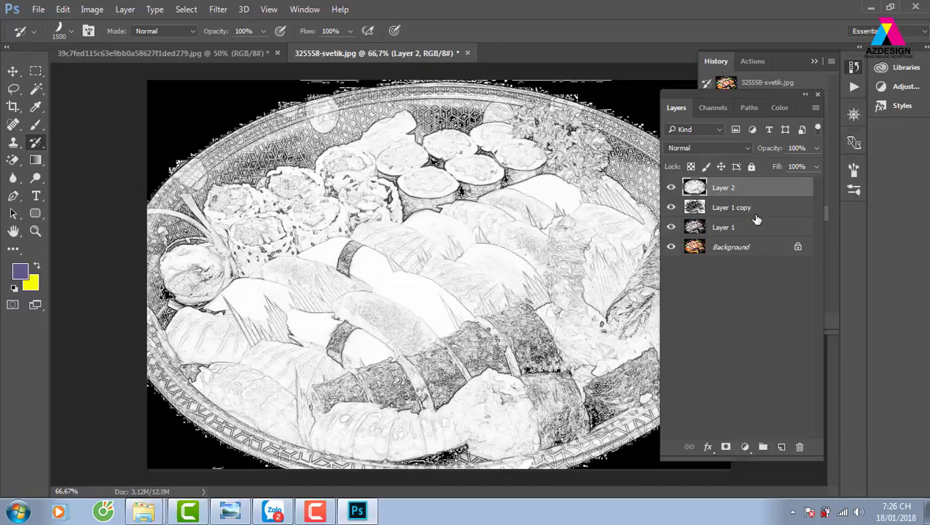
{"action": "key", "text": "ctrl+z"}
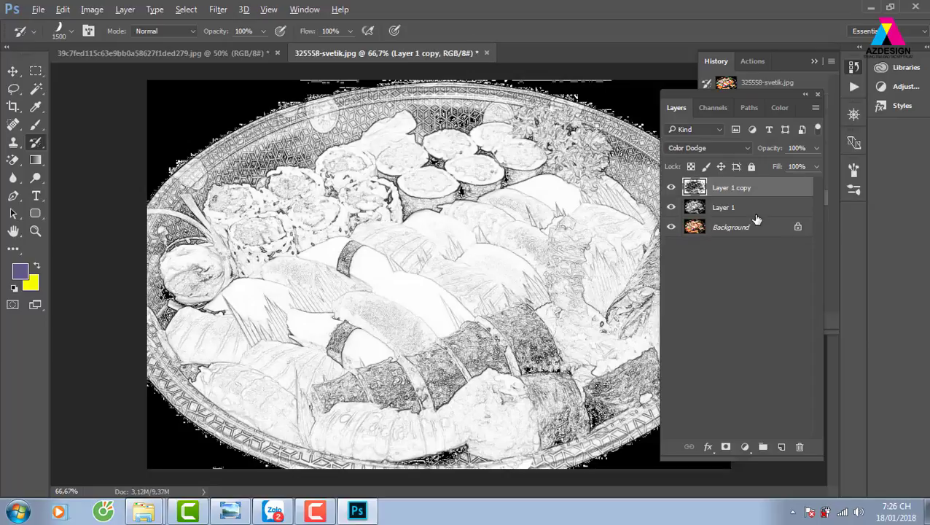
- Merge the sushi sketch, snapshot it, and restore a colour band with the History Brush at 79% opacity
{"action": "key", "text": "ctrl+shift+e"}
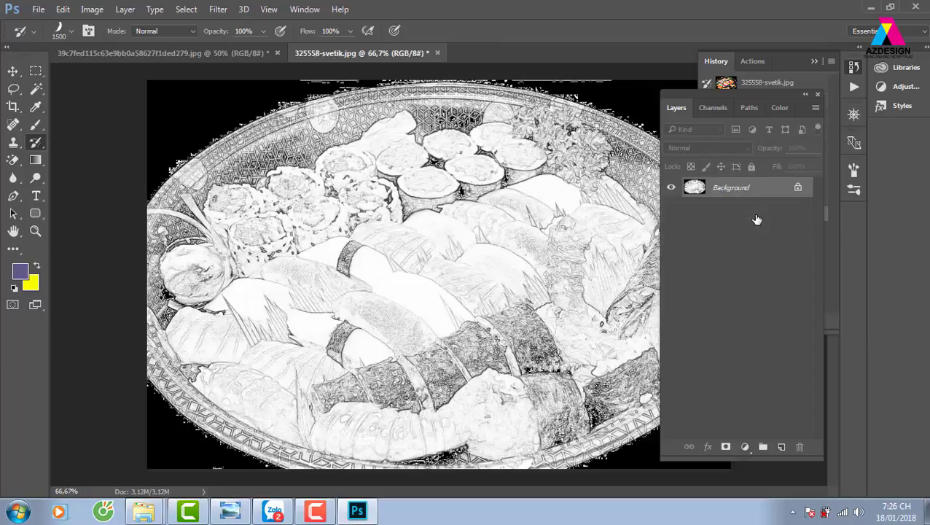
{"action": "left_click", "coordinate": [790, 48]}
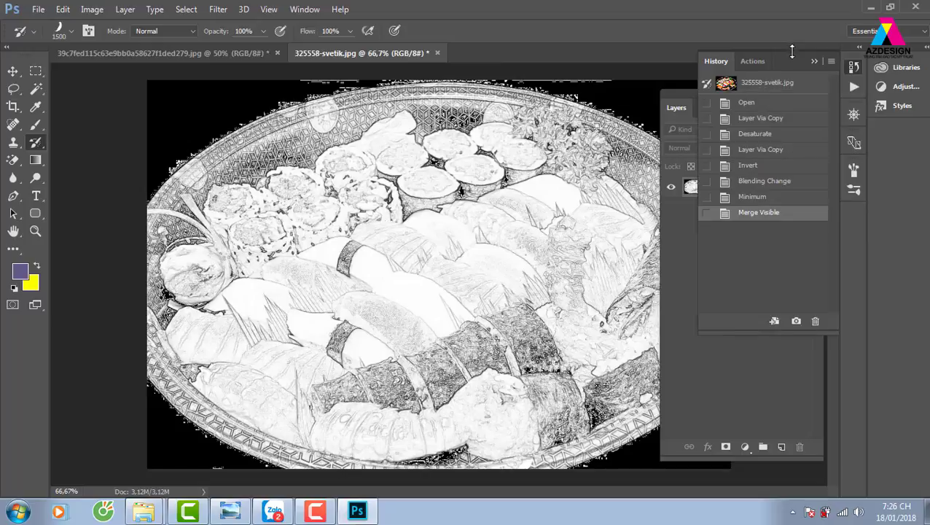
{"action": "left_click", "coordinate": [796, 321]}
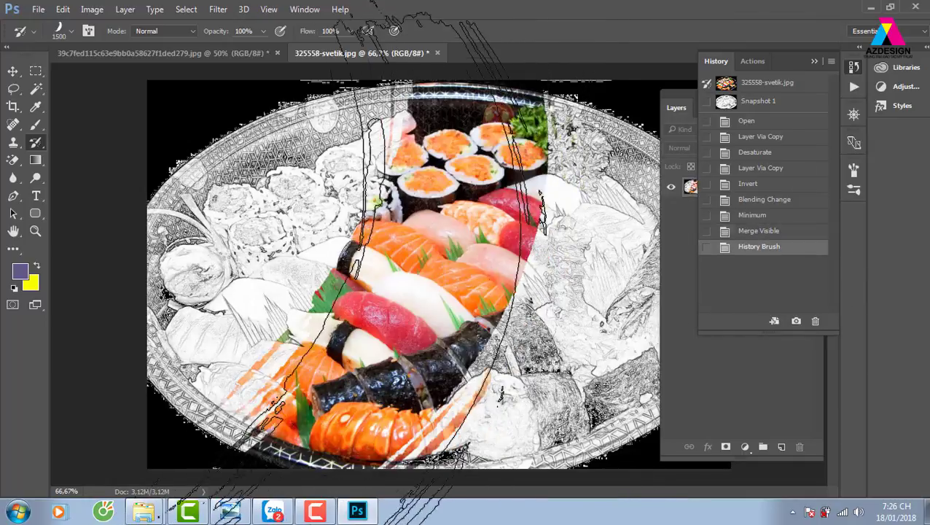
{"action": "left_click", "coordinate": [262, 30]}
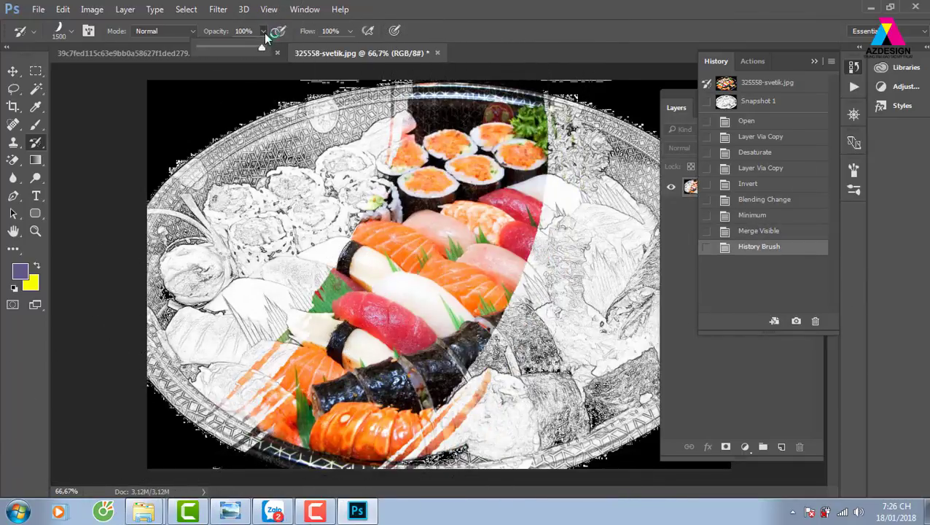
{"action": "left_click_drag", "start_coordinate": [269, 47], "coordinate": [248, 47]}
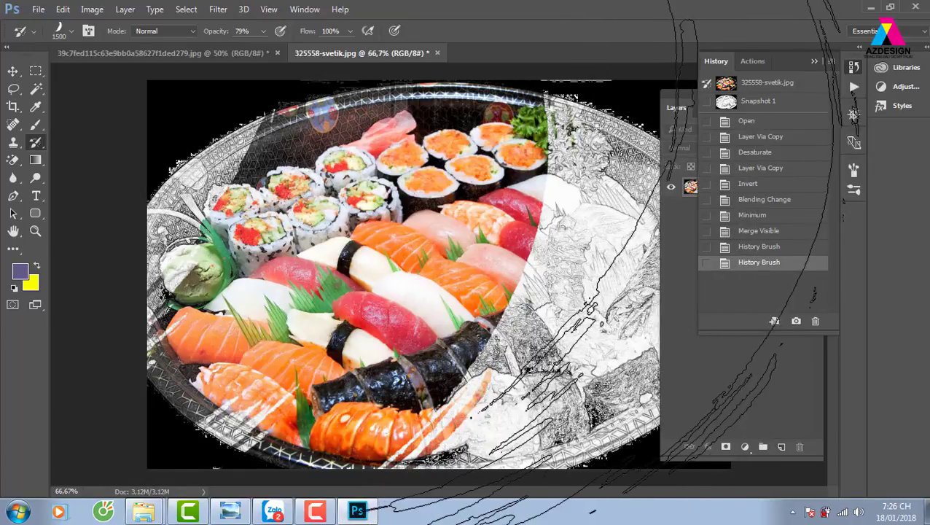
{"action": "key", "text": "ctrl+z"}
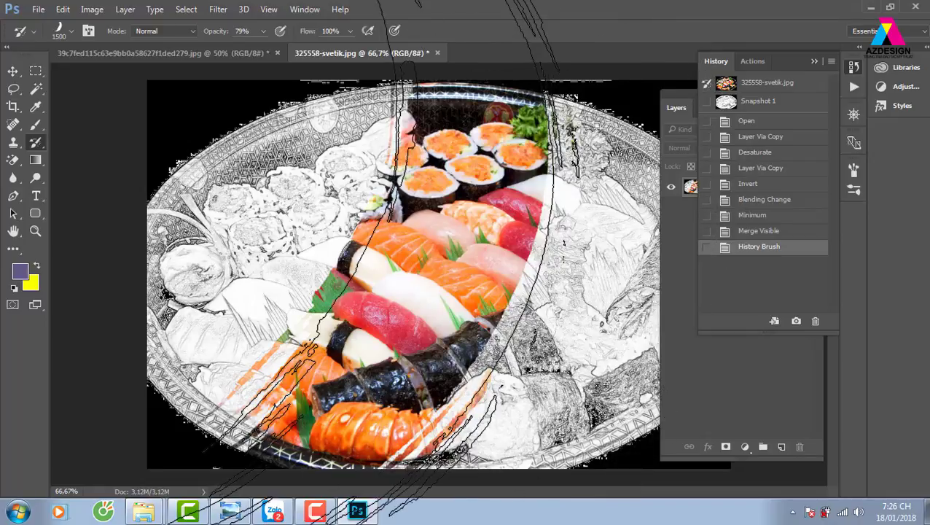
- Close the sushi document without saving its changes, returning to the runner image
{"action": "left_click", "coordinate": [854, 67]}
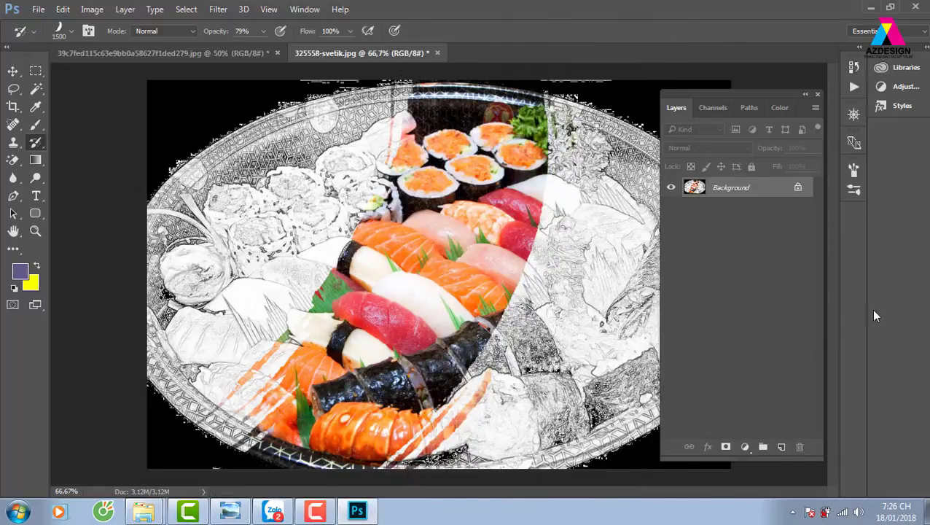
{"action": "left_click_drag", "start_coordinate": [779, 92], "coordinate": [833, 93]}
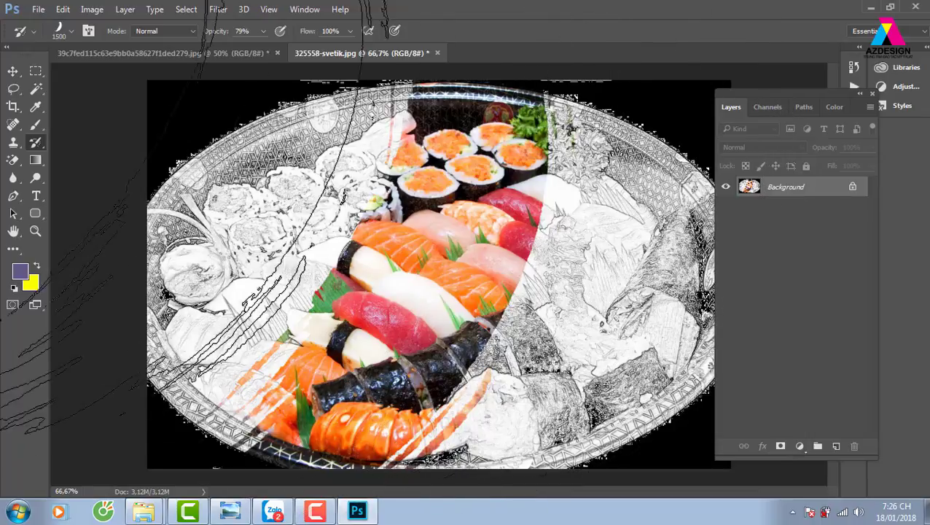
{"action": "key", "text": "ctrl+Tab"}
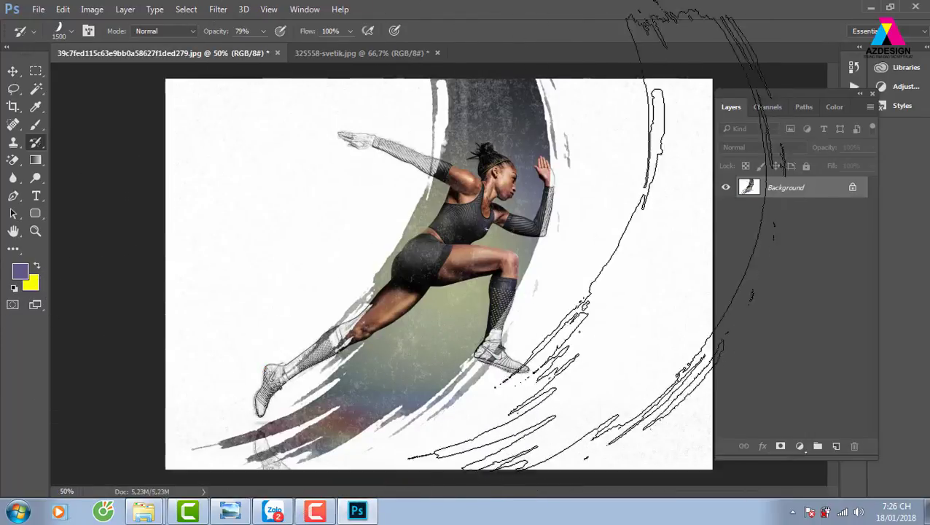
{"action": "left_click", "coordinate": [438, 54]}
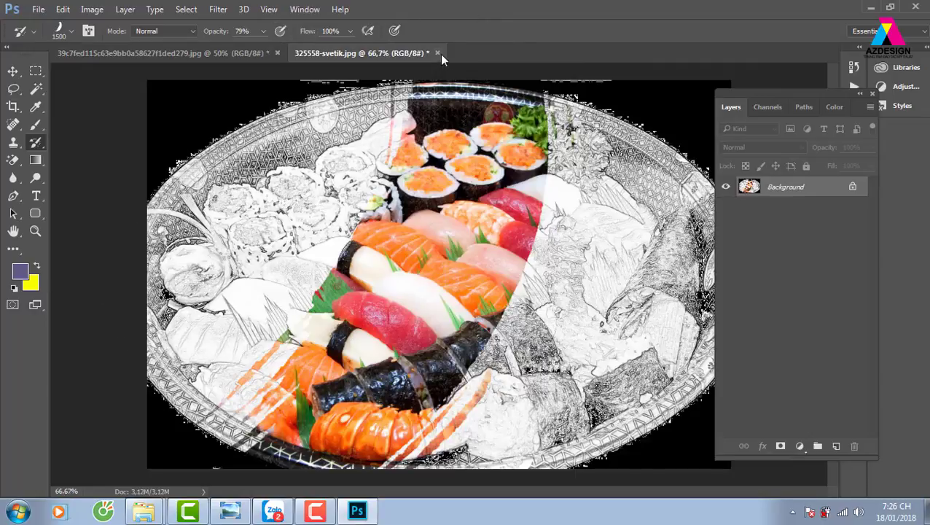
{"action": "left_click", "coordinate": [515, 209]}
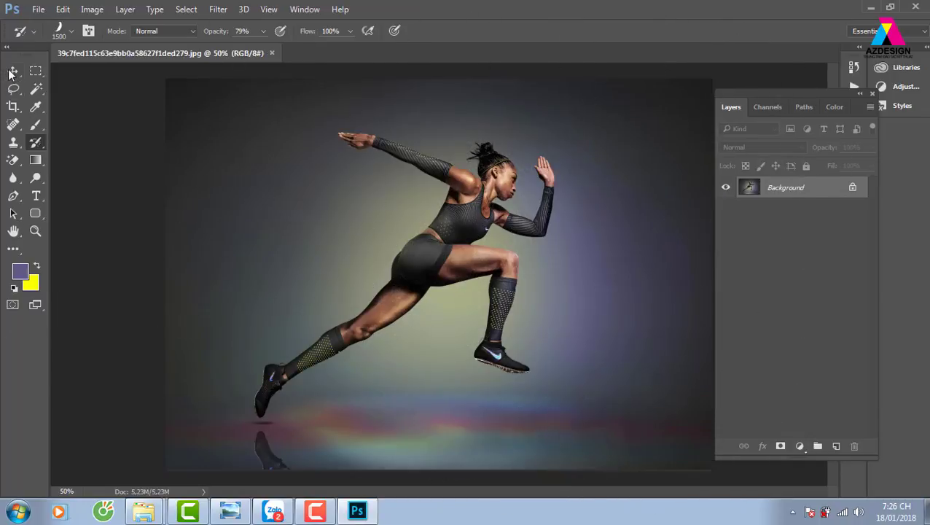
- Make a grayscale copy of the runner photo and an inverted duplicate above it
{"action": "left_click", "coordinate": [12, 71]}
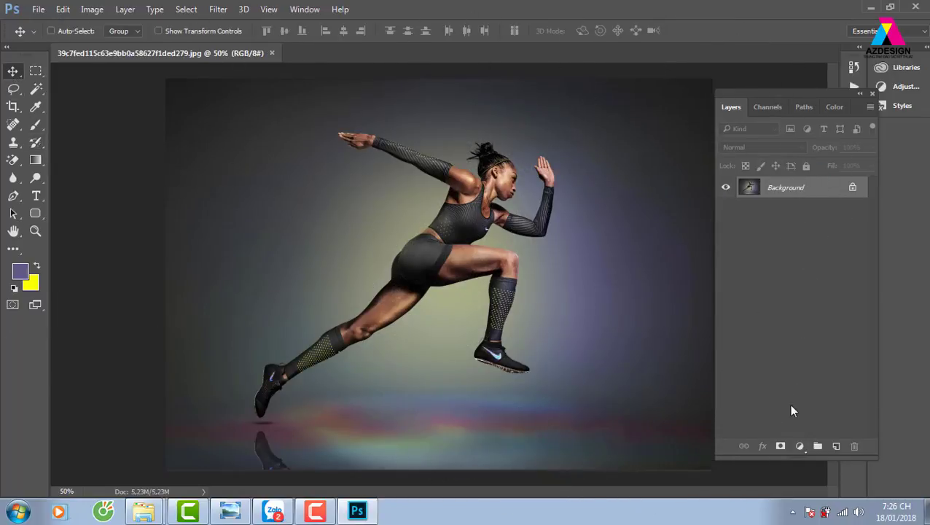
{"action": "key", "text": "ctrl+j"}
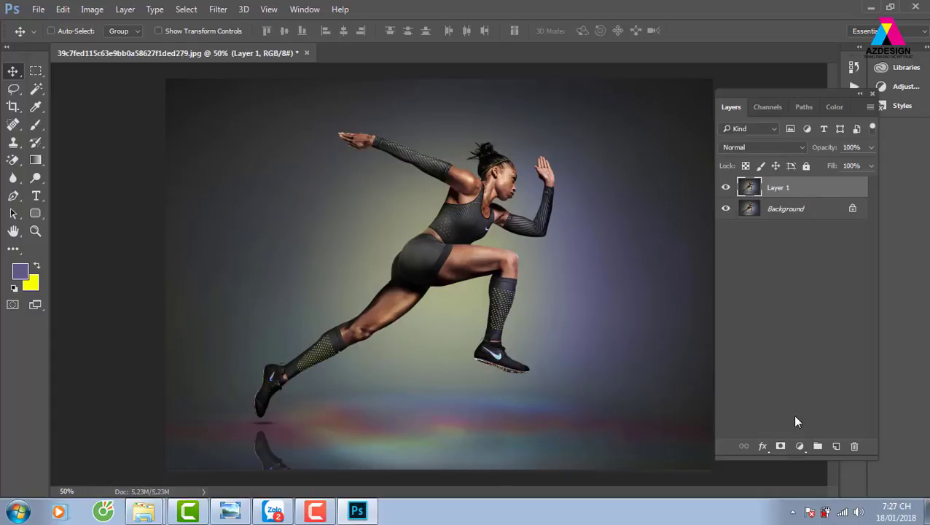
{"action": "key", "text": "ctrl+shift+u"}
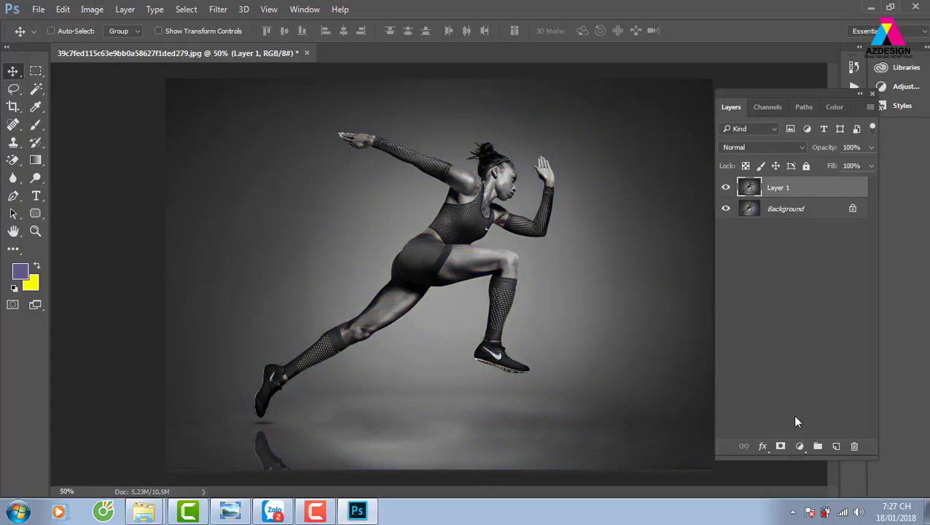
{"action": "key", "text": "ctrl+j"}
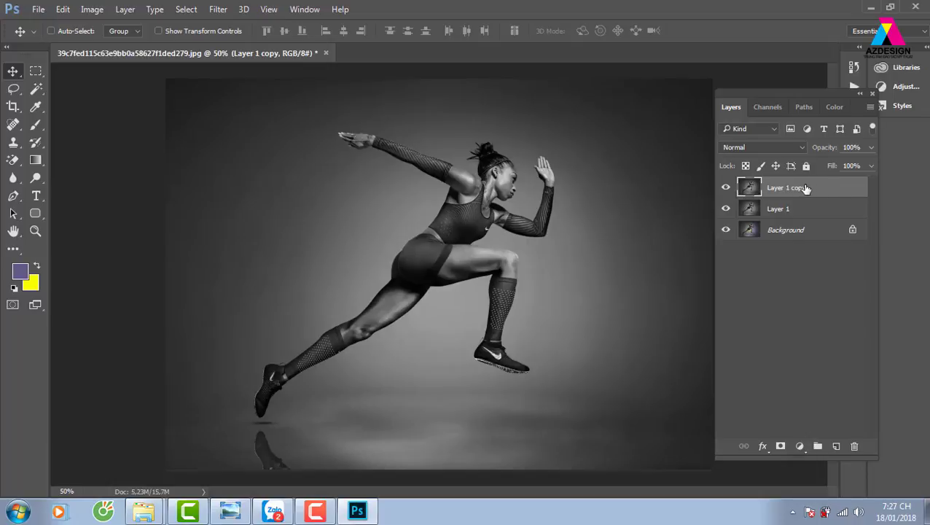
{"action": "key", "text": "ctrl+i"}
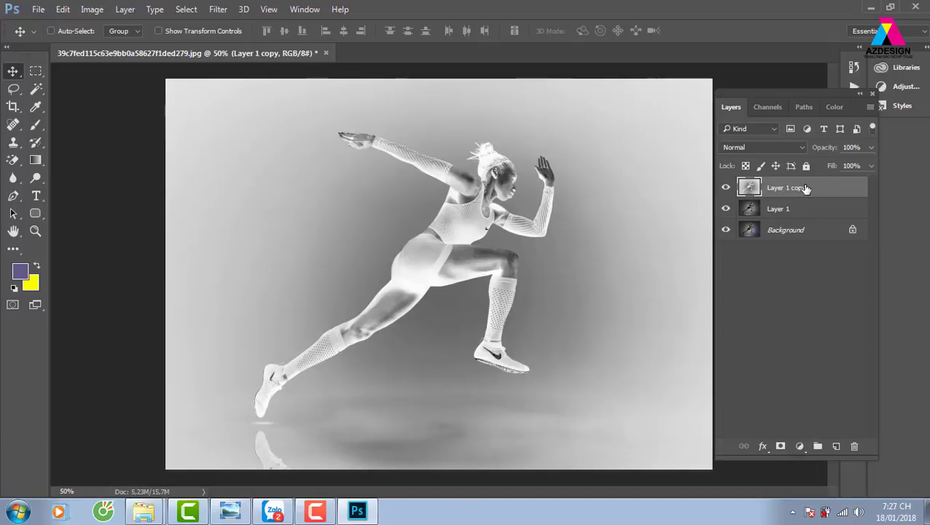
- Blend the inverted copy with Color Dodge and apply the Minimum filter for a pencil sketch
{"action": "left_click", "coordinate": [784, 147]}
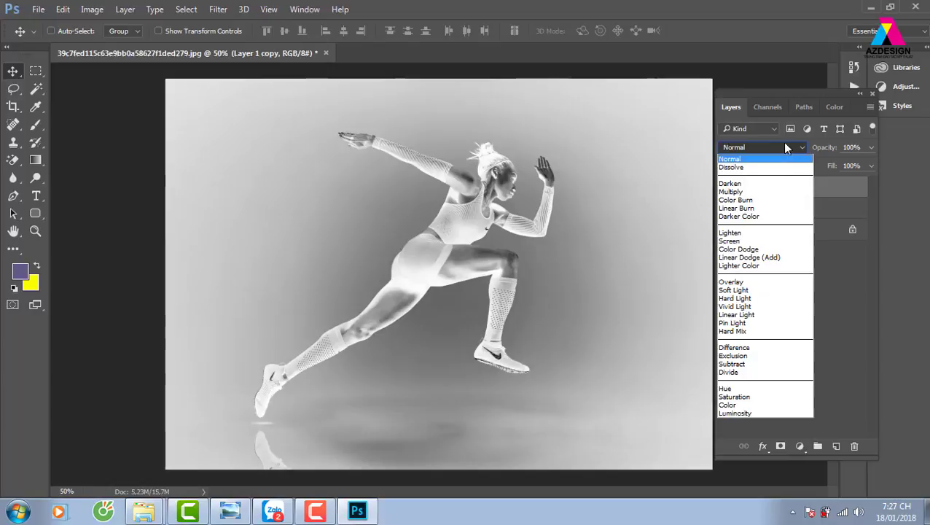
{"action": "left_click", "coordinate": [759, 240]}
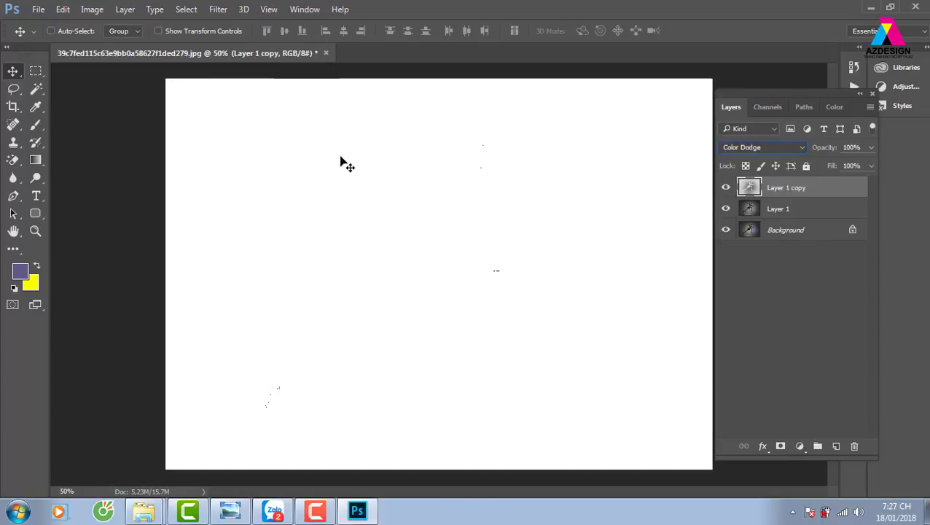
{"action": "left_click", "coordinate": [219, 10]}
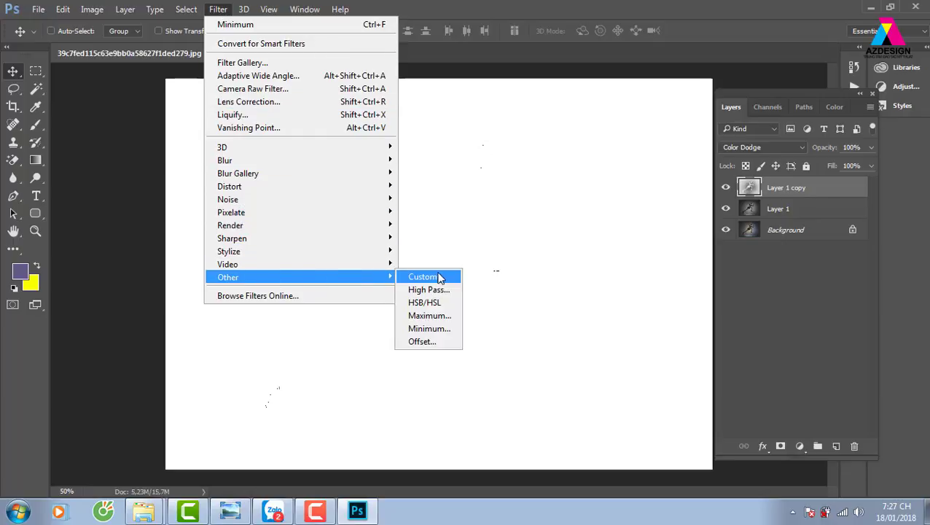
{"action": "left_click", "coordinate": [441, 328]}
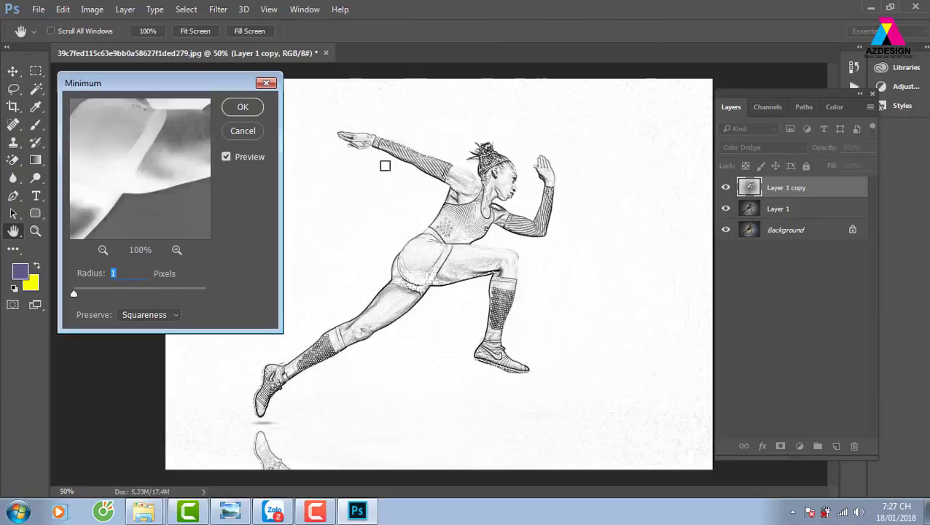
{"action": "left_click", "coordinate": [242, 107]}
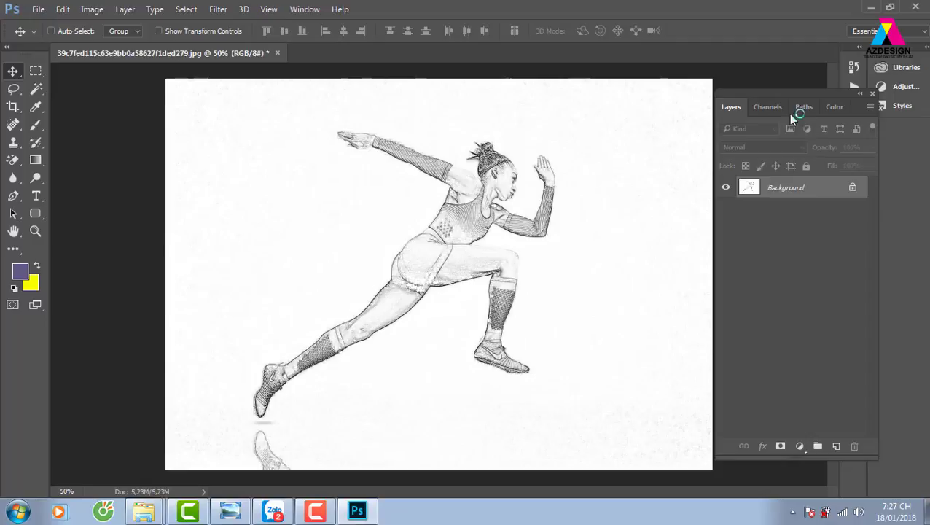
{"action": "left_click", "coordinate": [316, 10]}
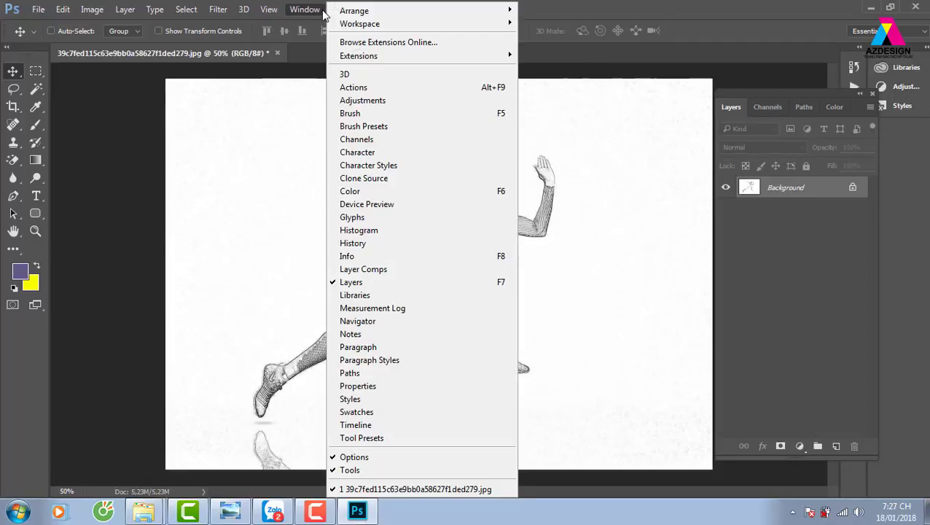
{"action": "left_click", "coordinate": [384, 257]}
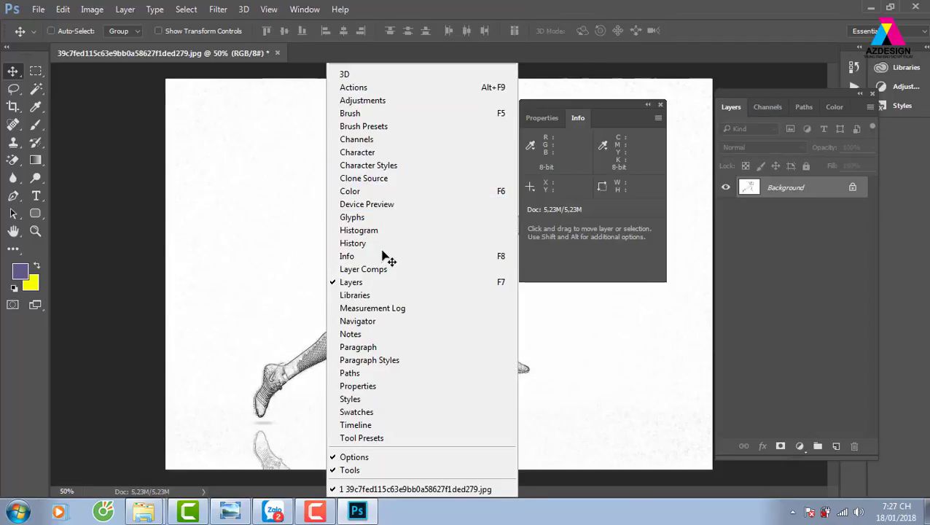
{"action": "left_click", "coordinate": [624, 234]}
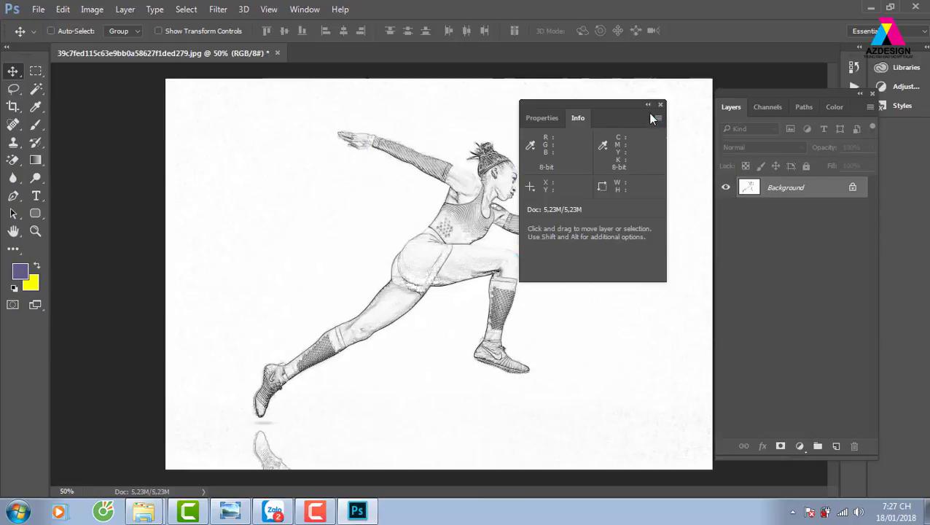
{"action": "left_click", "coordinate": [661, 104]}
{"action": "left_click", "coordinate": [315, 10]}
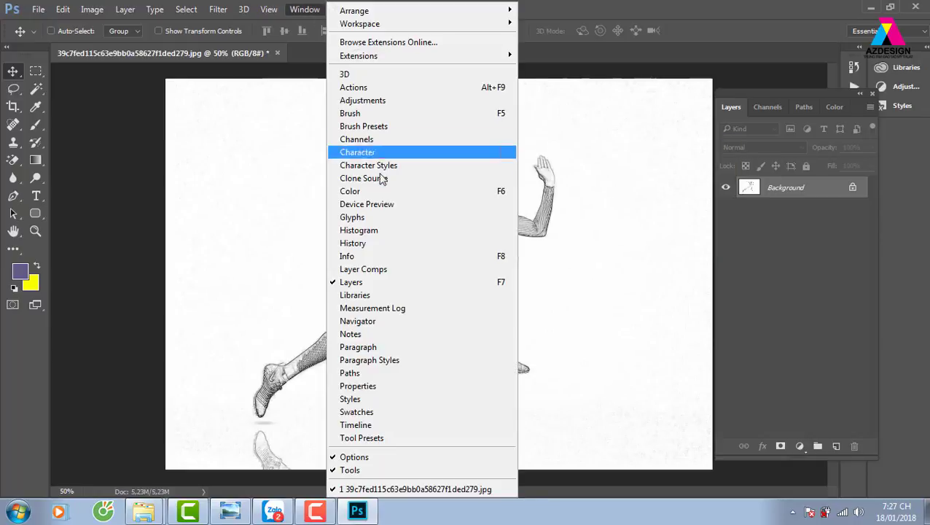
{"action": "left_click", "coordinate": [384, 242]}
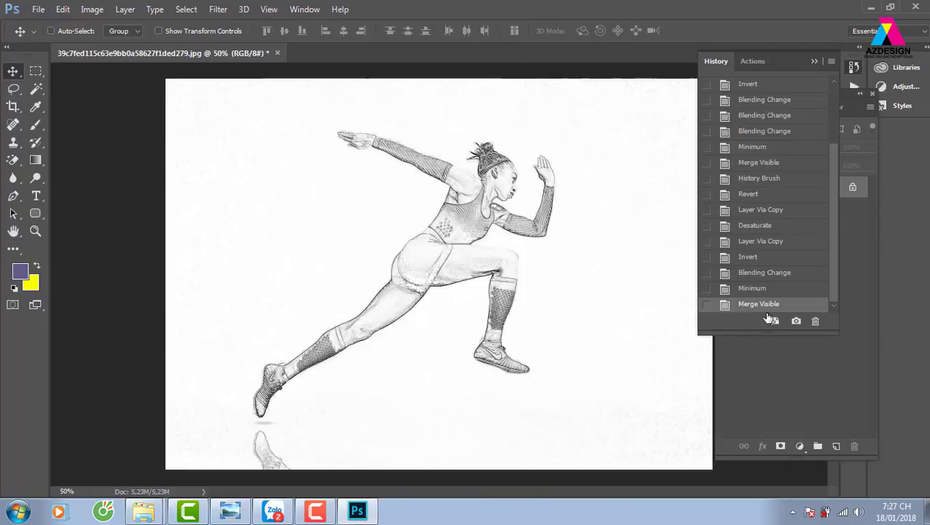
{"action": "left_click_drag", "start_coordinate": [833, 182], "coordinate": [834, 111]}
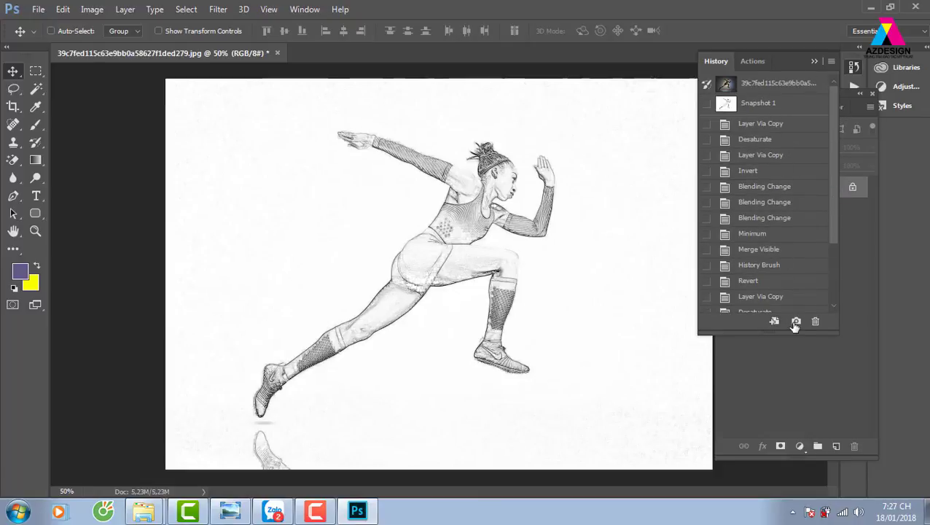
{"action": "scroll", "coordinate": [795, 306], "scroll_direction": "down", "scroll_amount": 3}
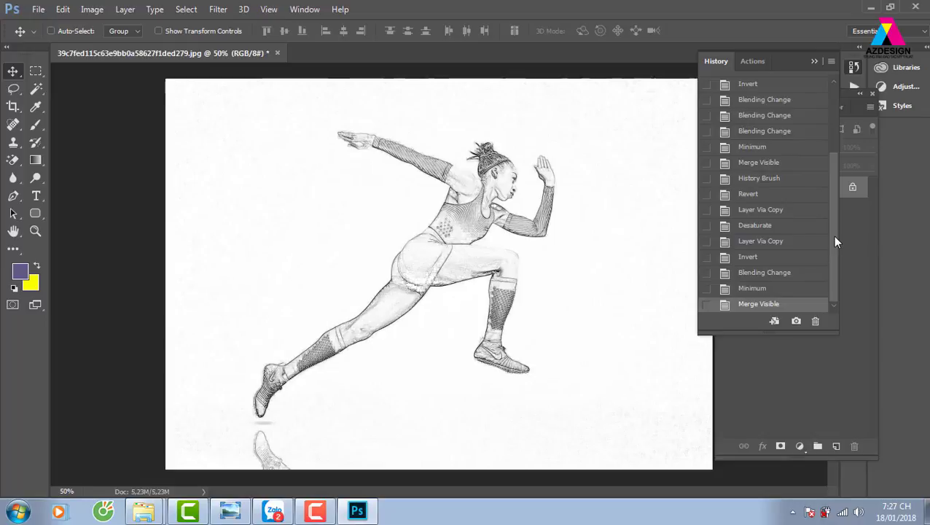
{"action": "left_click_drag", "start_coordinate": [836, 241], "coordinate": [832, 130]}
{"action": "left_click", "coordinate": [785, 134]}
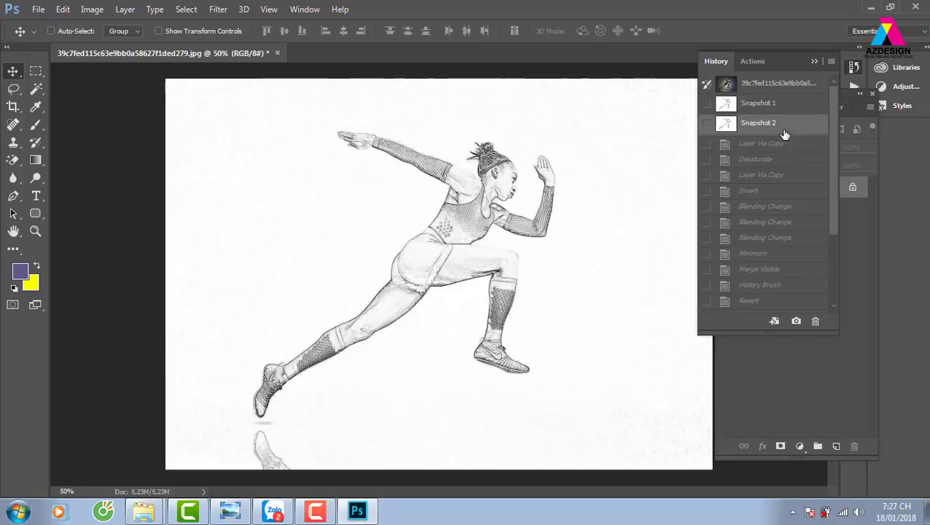
{"action": "left_click", "coordinate": [816, 322]}
{"action": "left_click", "coordinate": [449, 206]}
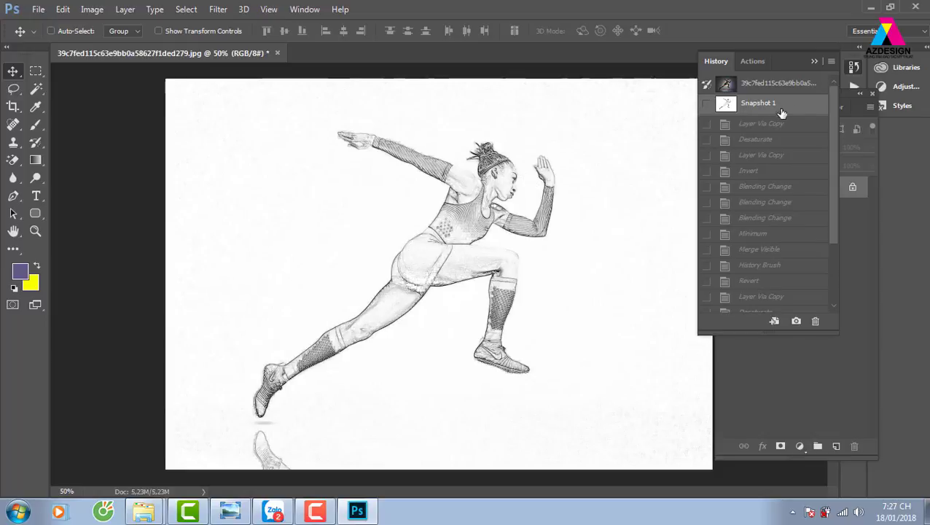
{"action": "left_click", "coordinate": [815, 62]}
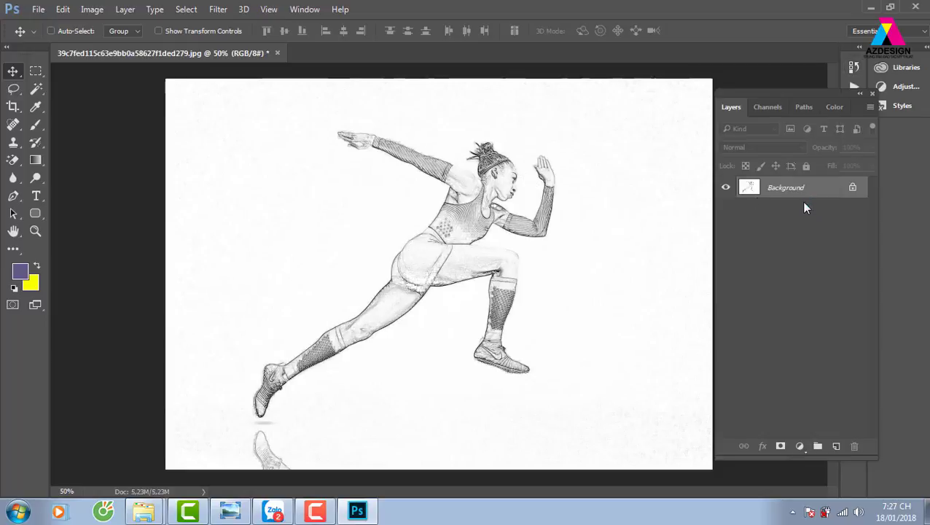
{"action": "key", "text": "ctrl+j"}
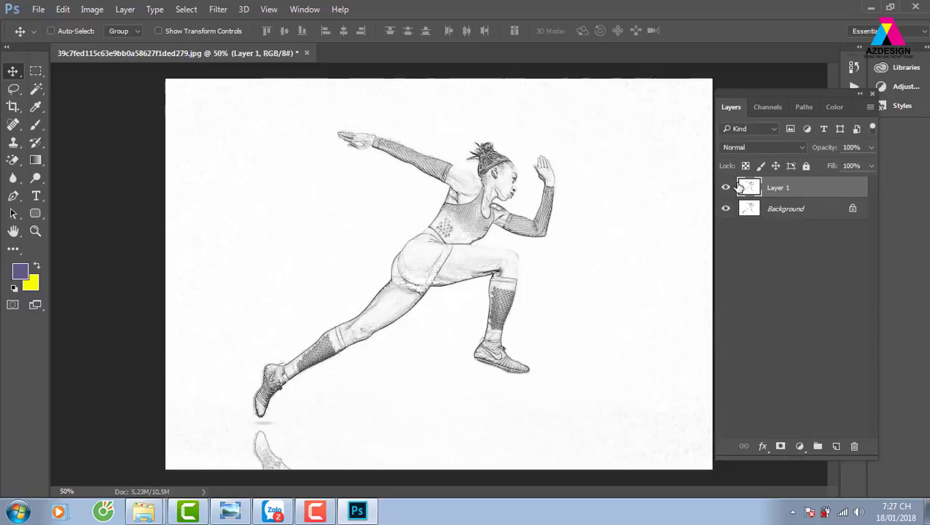
- Invert the sketch copy to white on black and apply the Wind filter four times
{"action": "key", "text": "ctrl+i"}
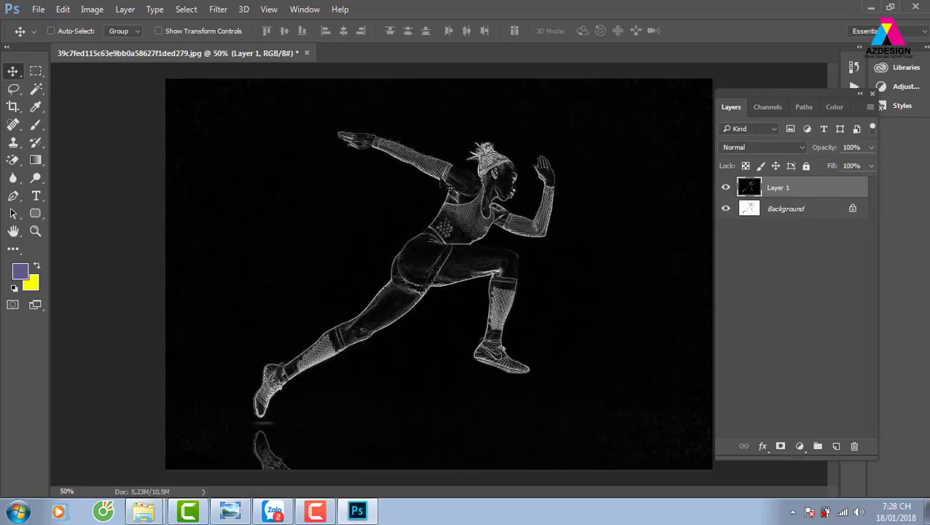
{"action": "left_click", "coordinate": [220, 9]}
{"action": "mouse_move", "coordinate": [229, 251]}
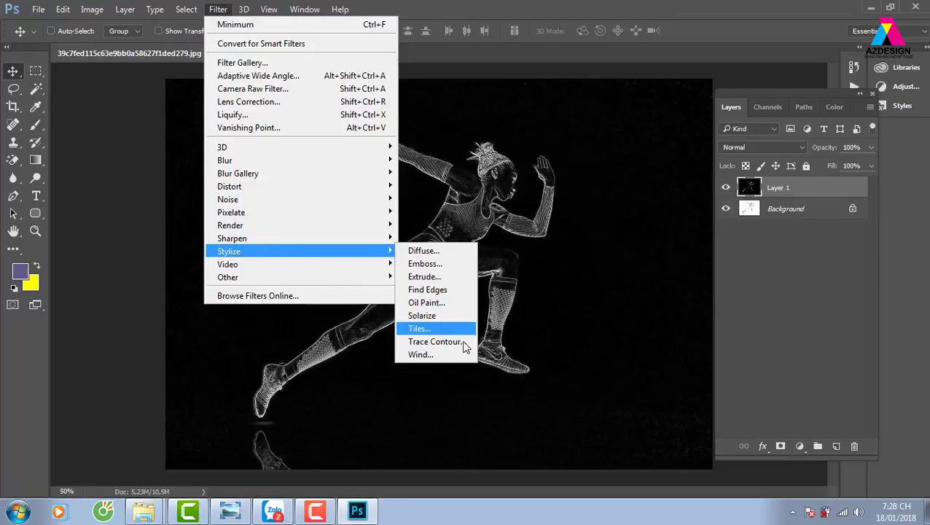
{"action": "left_click", "coordinate": [459, 354]}
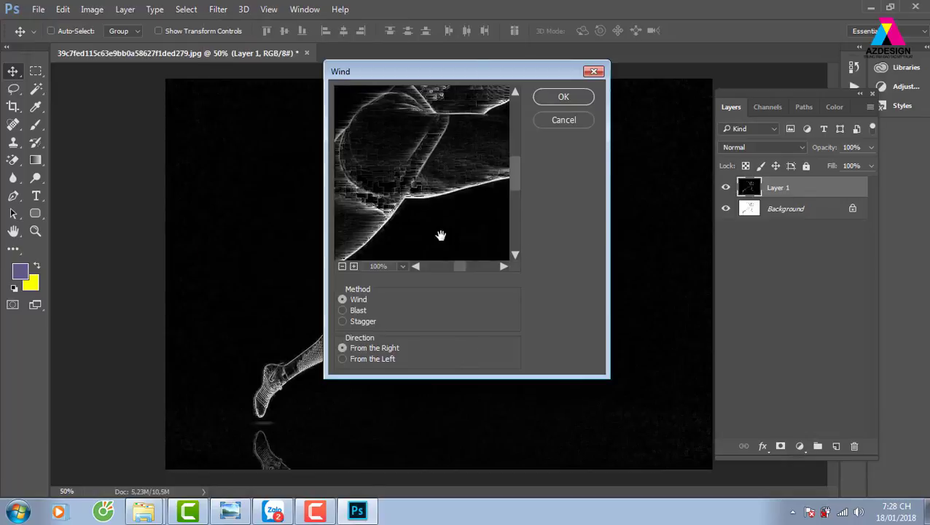
{"action": "left_click", "coordinate": [576, 101]}
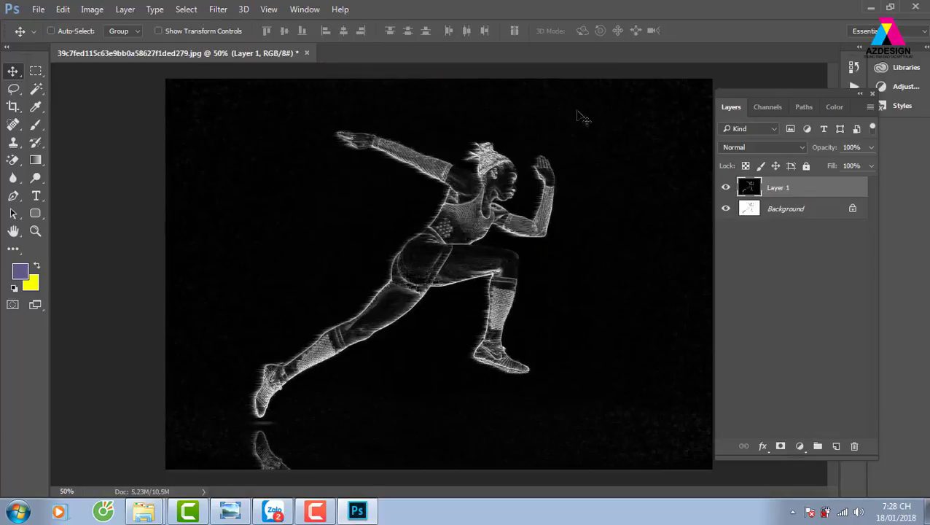
{"action": "key", "text": "ctrl+f"}
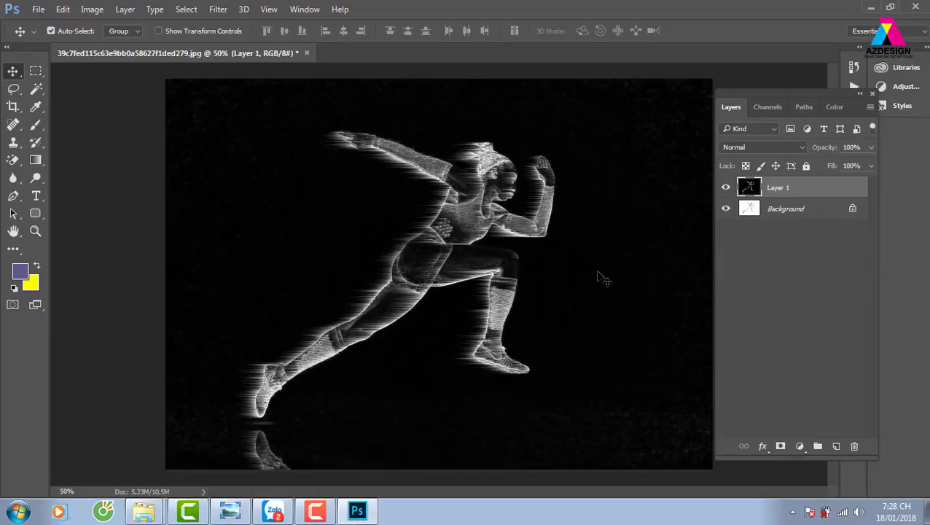
{"action": "key", "text": "ctrl+f"}
{"action": "key", "text": "ctrl+f"}
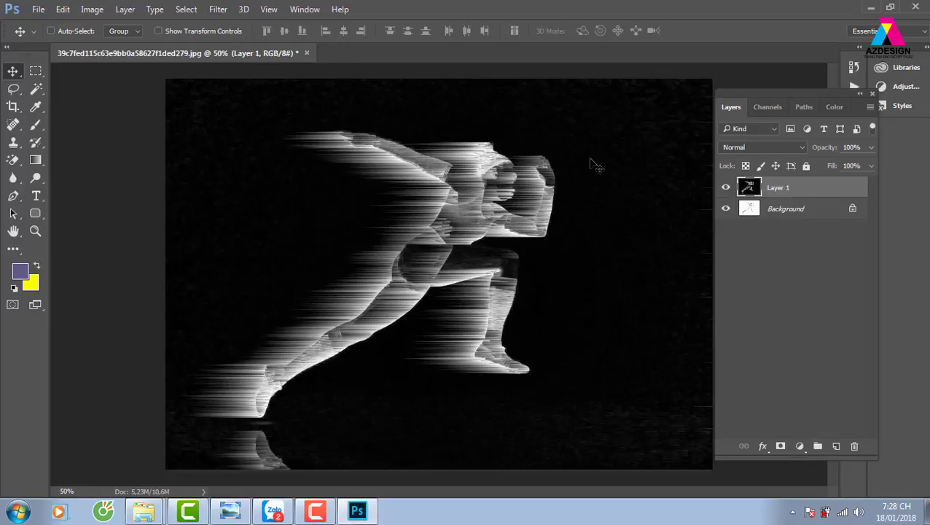
{"action": "key", "text": "ctrl+f"}
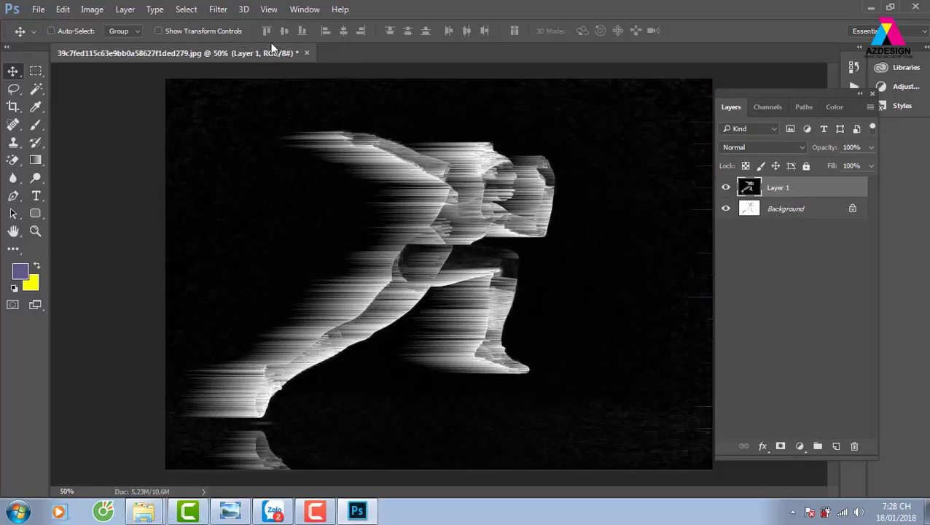
{"action": "left_click", "coordinate": [218, 10]}
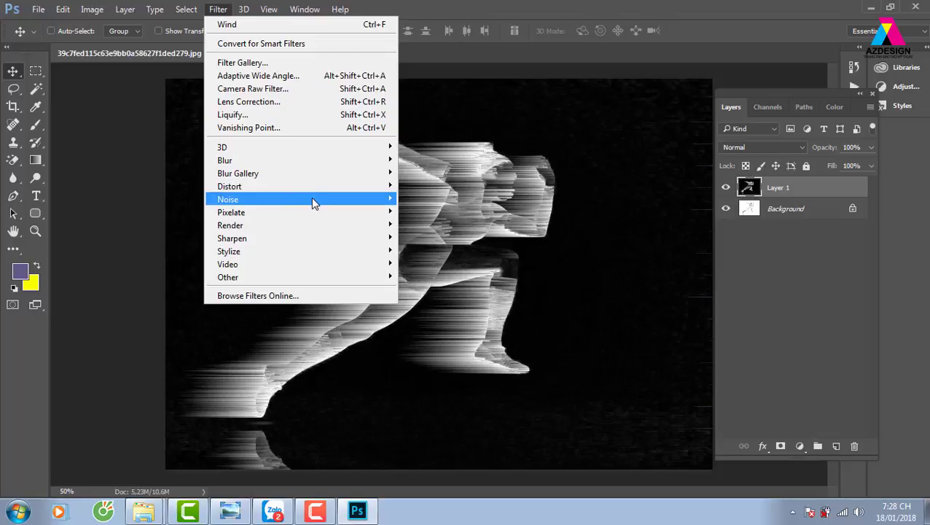
{"action": "mouse_move", "coordinate": [229, 186]}
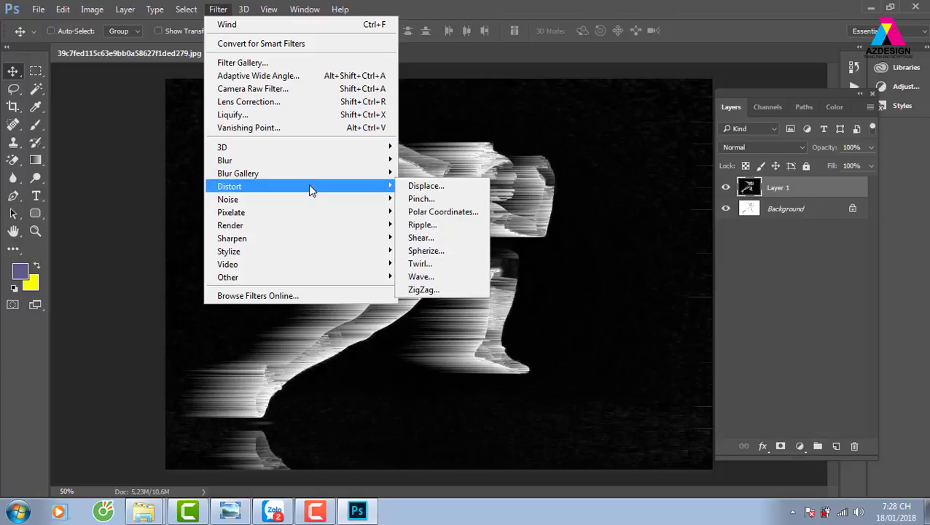
- Apply a Wave distortion with a new wavelength range, 17% horizontal scale and reduced vertical scale
{"action": "left_click", "coordinate": [472, 278]}
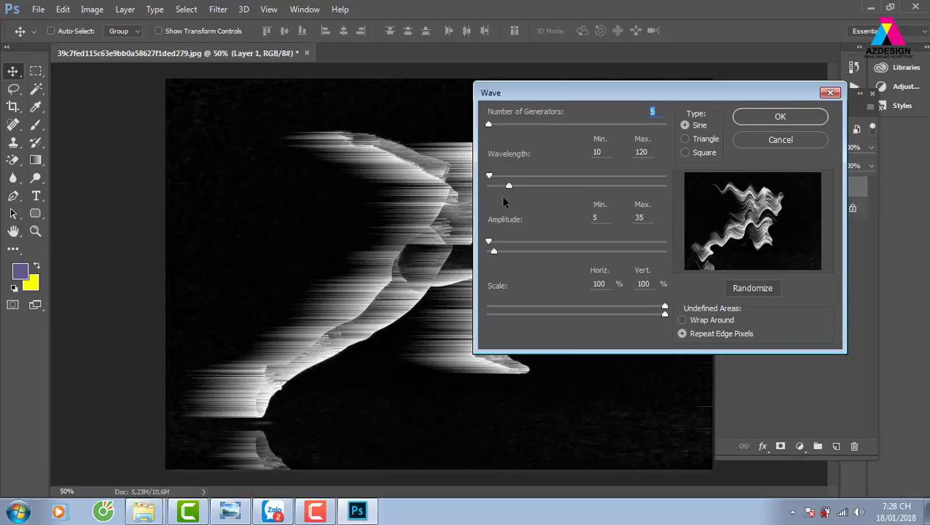
{"action": "mouse_move", "coordinate": [490, 179]}
{"action": "left_mouse_down"}
{"action": "mouse_move", "coordinate": [537, 186]}
{"action": "mouse_move", "coordinate": [509, 178]}
{"action": "left_mouse_up"}
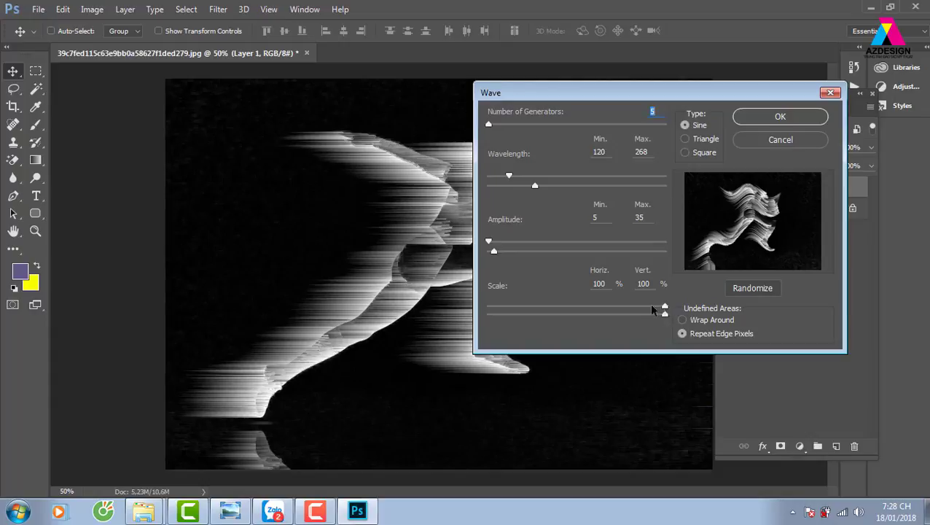
{"action": "left_click_drag", "start_coordinate": [663, 307], "coordinate": [516, 307]}
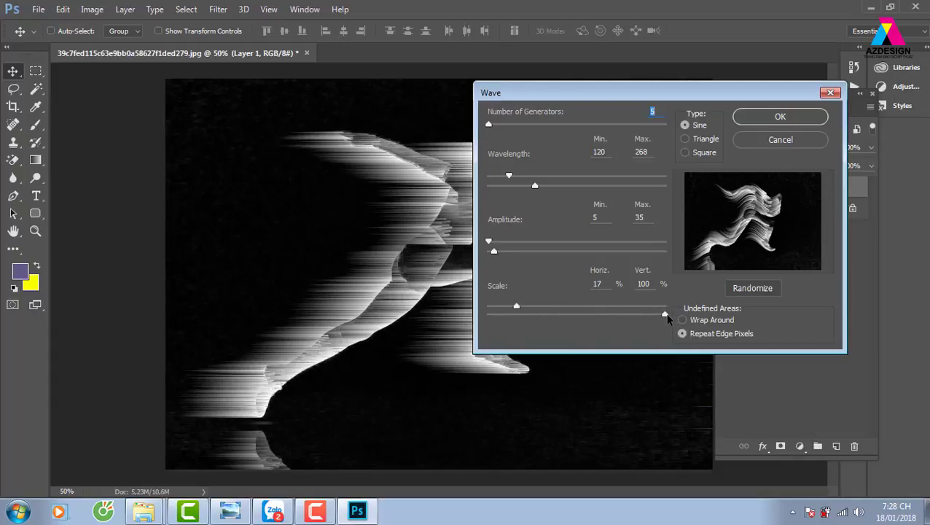
{"action": "mouse_move", "coordinate": [665, 315]}
{"action": "left_mouse_down"}
{"action": "mouse_move", "coordinate": [528, 315]}
{"action": "mouse_move", "coordinate": [573, 319]}
{"action": "left_mouse_up"}
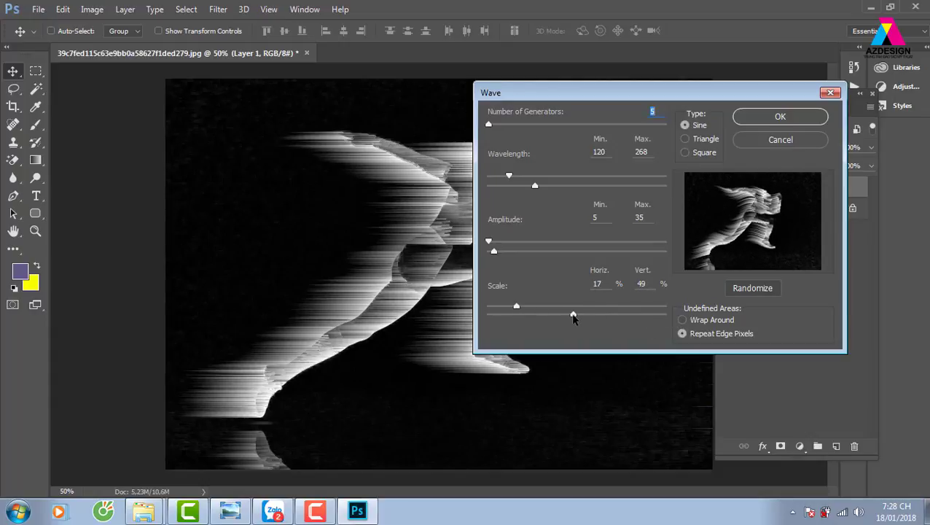
{"action": "left_click", "coordinate": [800, 121]}
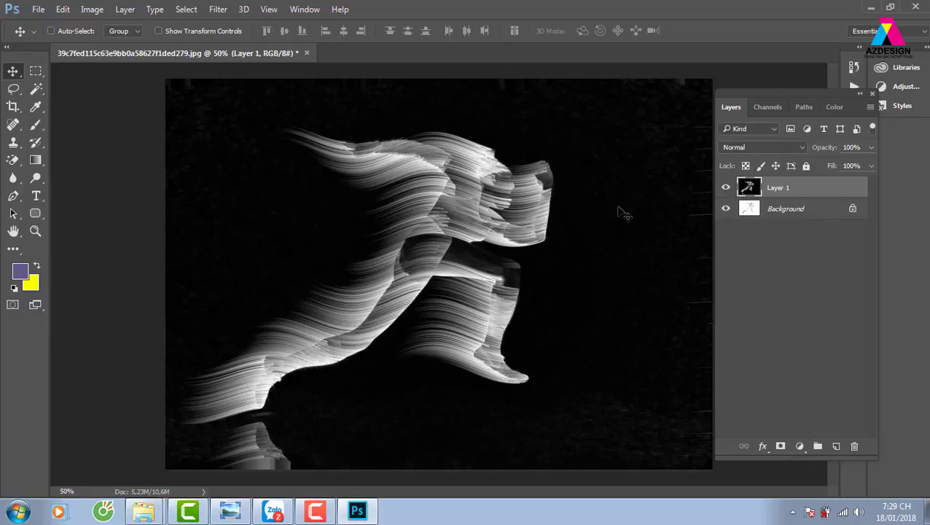
- Toggle the wave on and off to compare, ending on the straight wind streaks
{"action": "key", "text": "ctrl+z"}
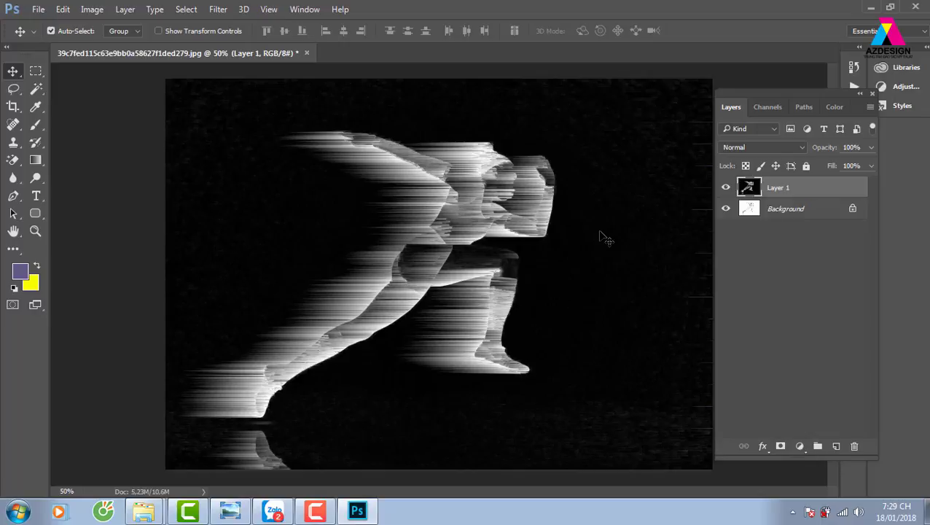
{"action": "key", "text": "ctrl+f"}
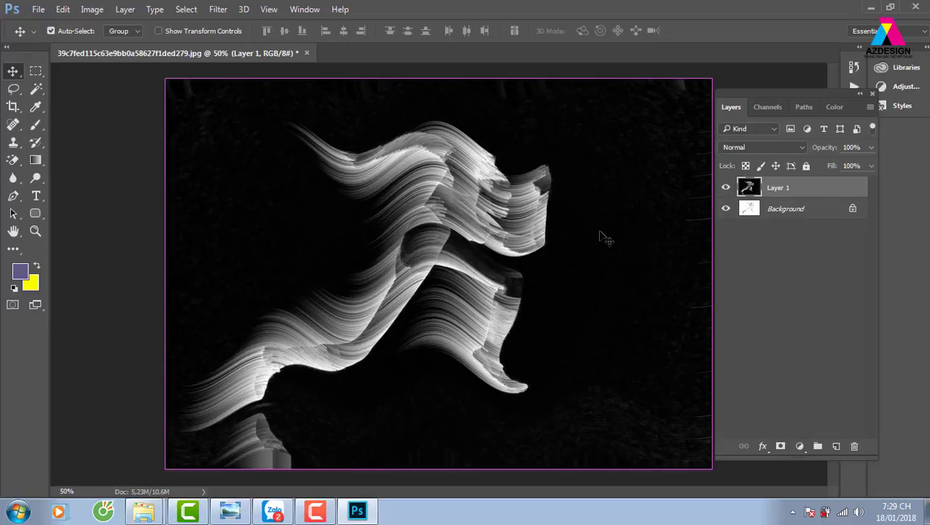
{"action": "key", "text": "ctrl+z"}
{"action": "key", "text": "ctrl+alt+z"}
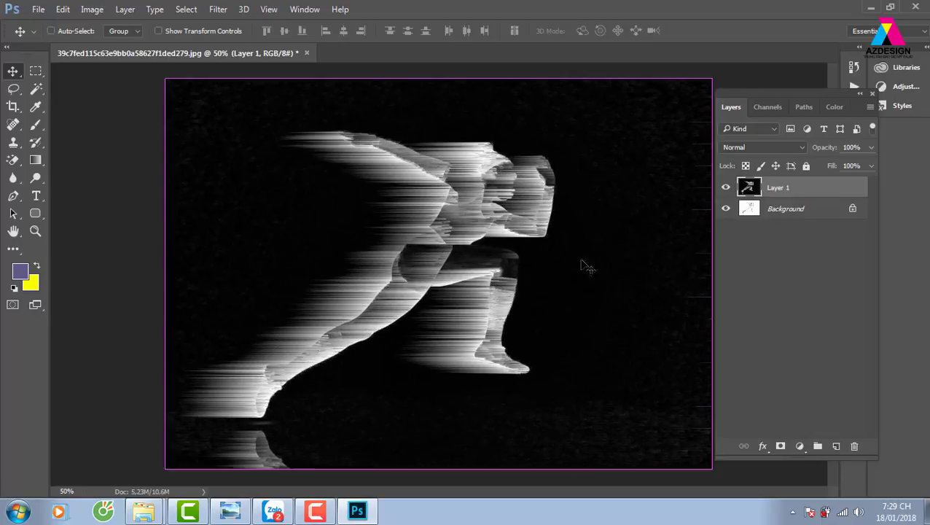
- Apply the Wind filter to Layer 1 twice for stronger streaks
{"action": "left_click", "coordinate": [219, 9]}
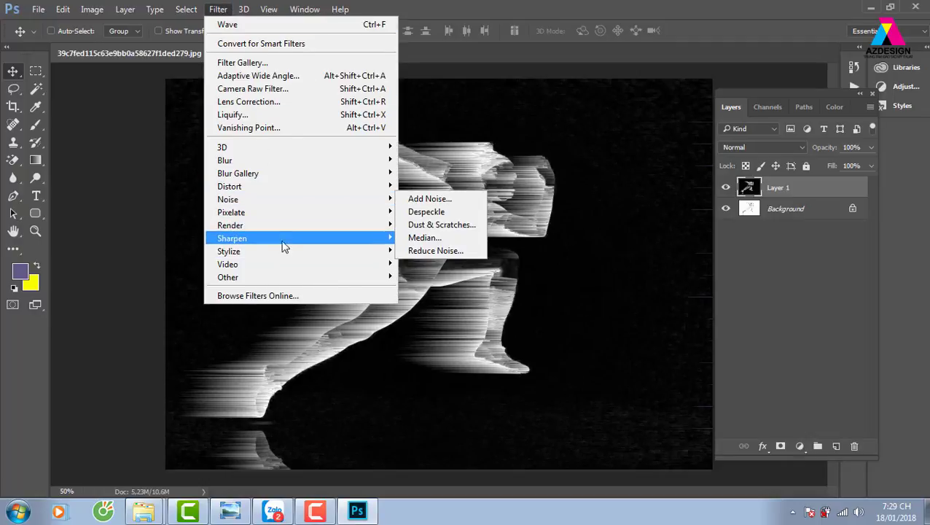
{"action": "mouse_move", "coordinate": [228, 250]}
{"action": "left_click", "coordinate": [432, 355]}
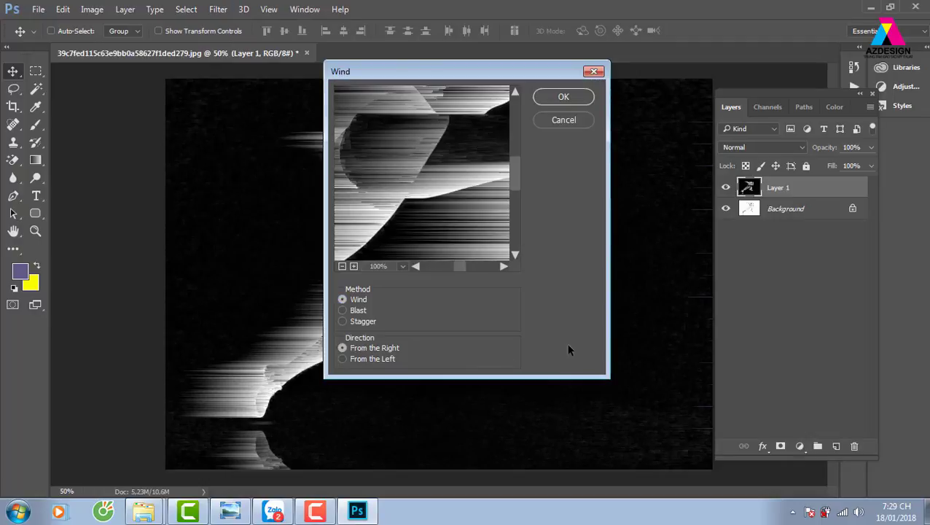
{"action": "left_click", "coordinate": [555, 96]}
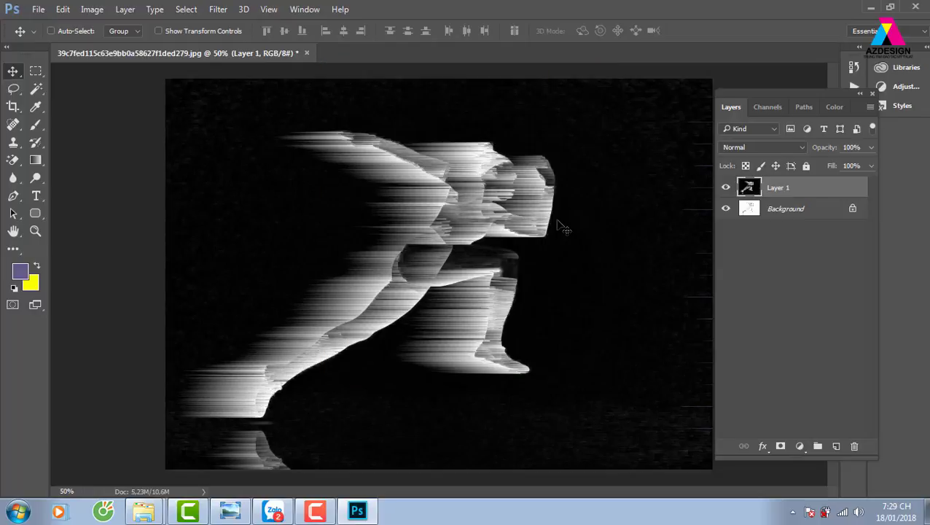
{"action": "key", "text": "ctrl"}
{"action": "key", "text": "ctrl+f"}
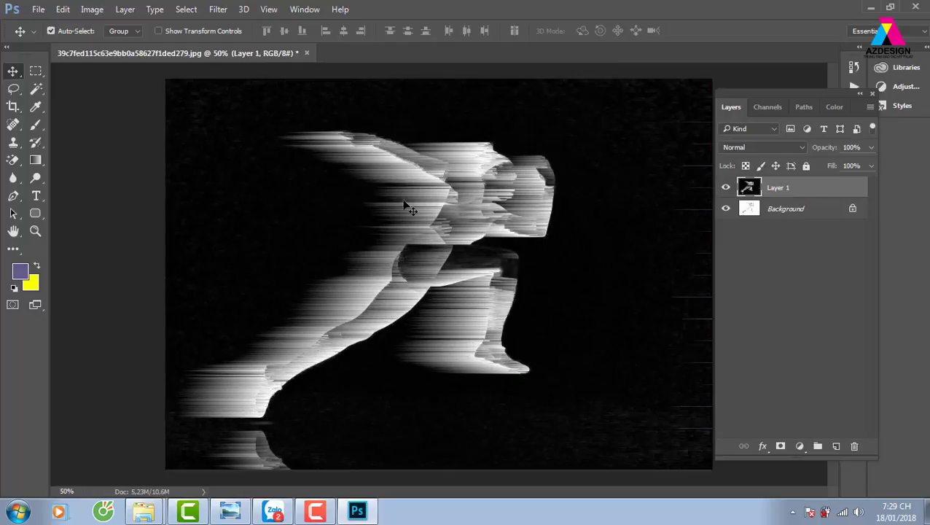
- Reapply the Wave distortion to bend the streaks into flowing curves
{"action": "left_click", "coordinate": [220, 9]}
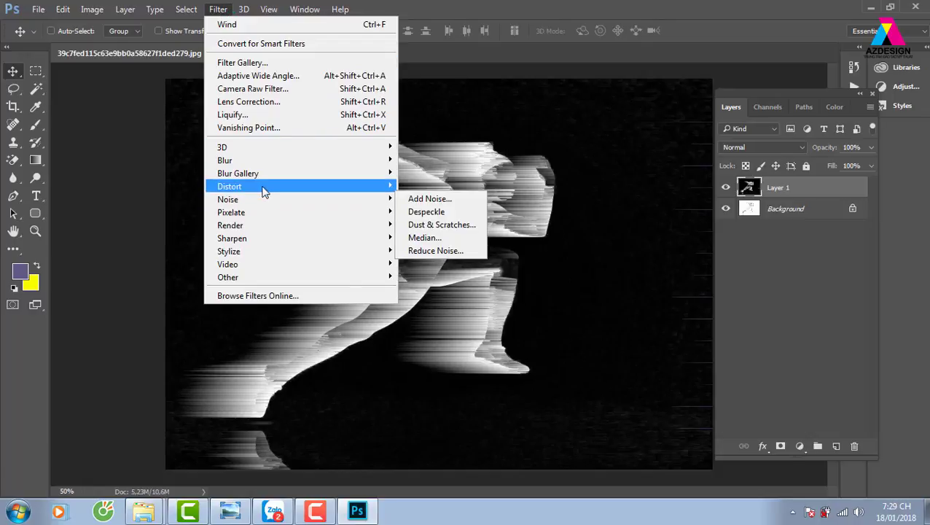
{"action": "left_click", "coordinate": [454, 277]}
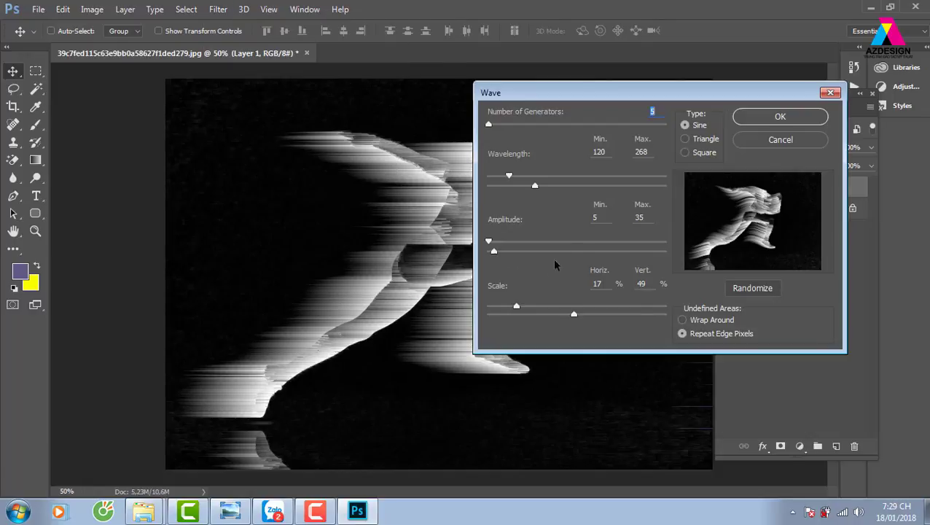
{"action": "left_click", "coordinate": [787, 119]}
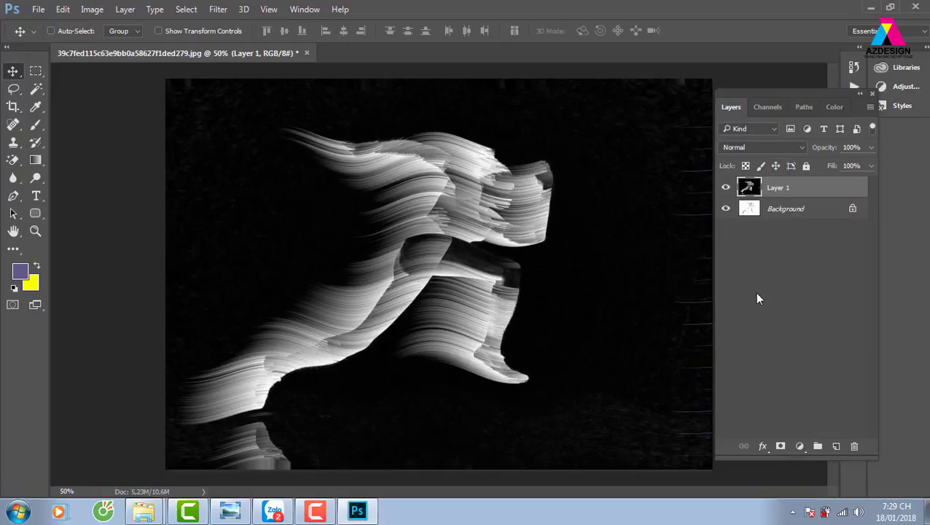
- Invert Layer 1 to dark strokes on white and merge everything into one layer
{"action": "key", "text": "ctrl+i"}
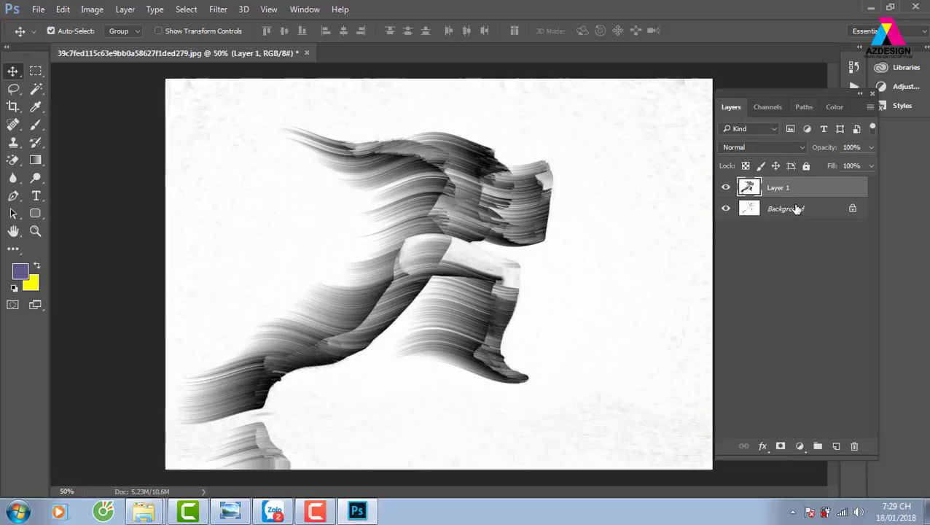
{"action": "key", "text": "ctrl+e"}
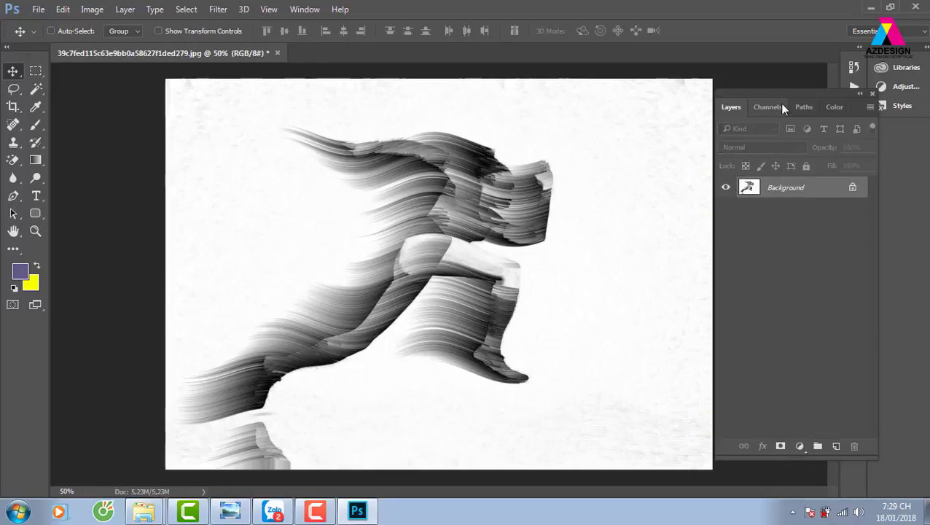
{"action": "left_click", "coordinate": [316, 11]}
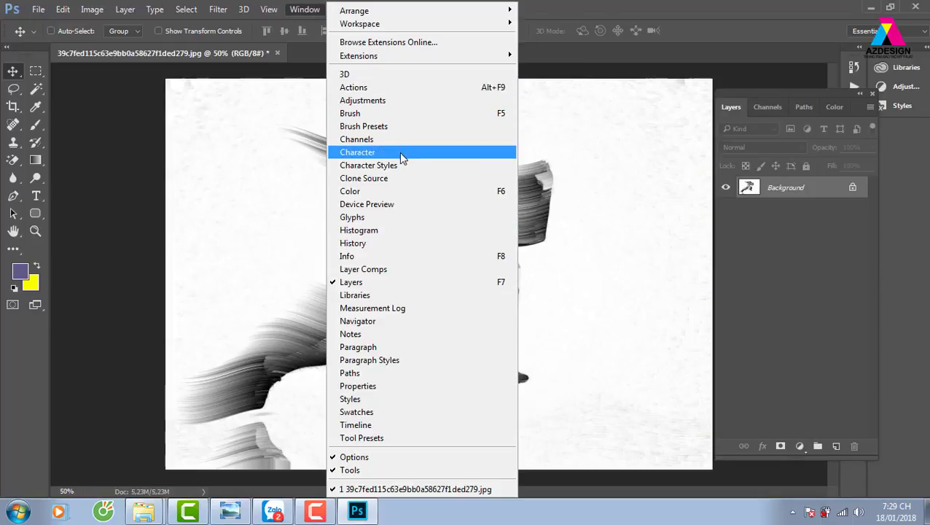
- Save the streaked image as Snapshot 2, then make Snapshot 1 the History Brush source and view it
{"action": "left_click", "coordinate": [377, 245]}
{"action": "left_click", "coordinate": [796, 321]}
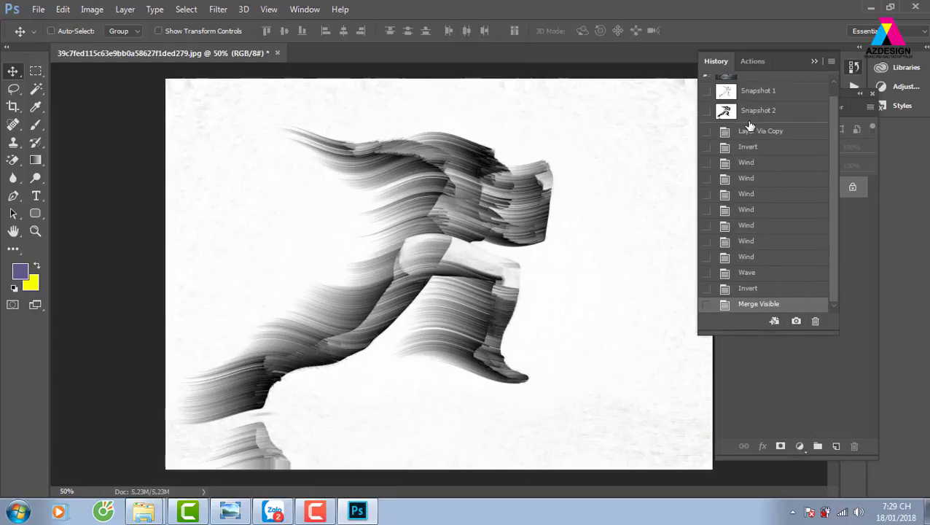
{"action": "left_click", "coordinate": [853, 262]}
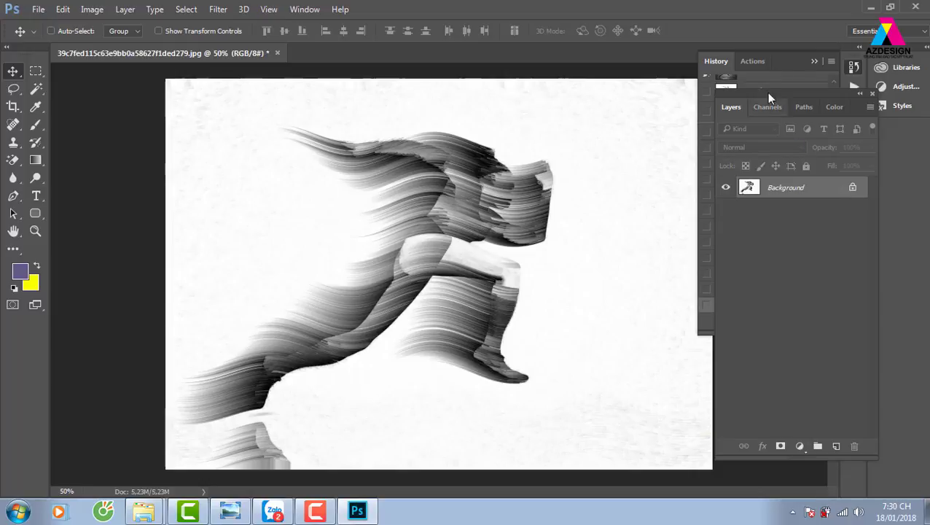
{"action": "left_click", "coordinate": [792, 62]}
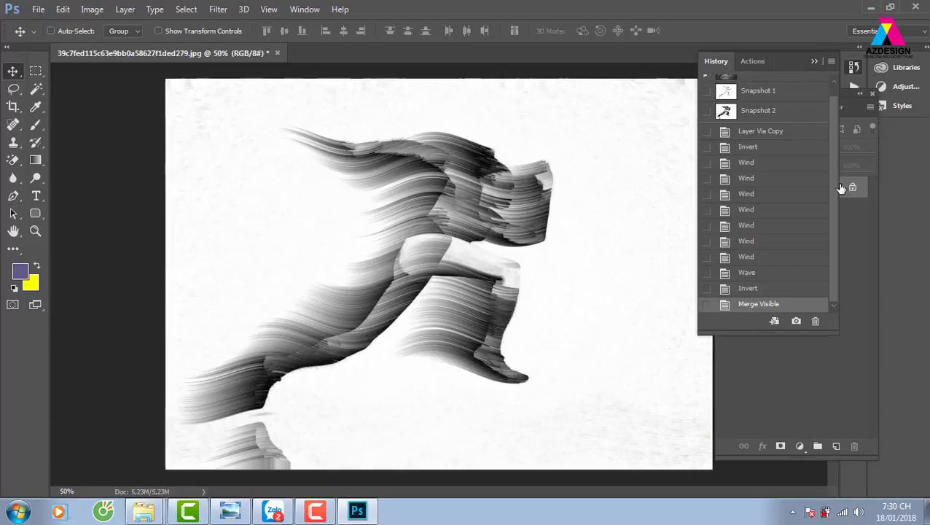
{"action": "scroll", "coordinate": [837, 159], "scroll_direction": "up", "scroll_amount": 1}
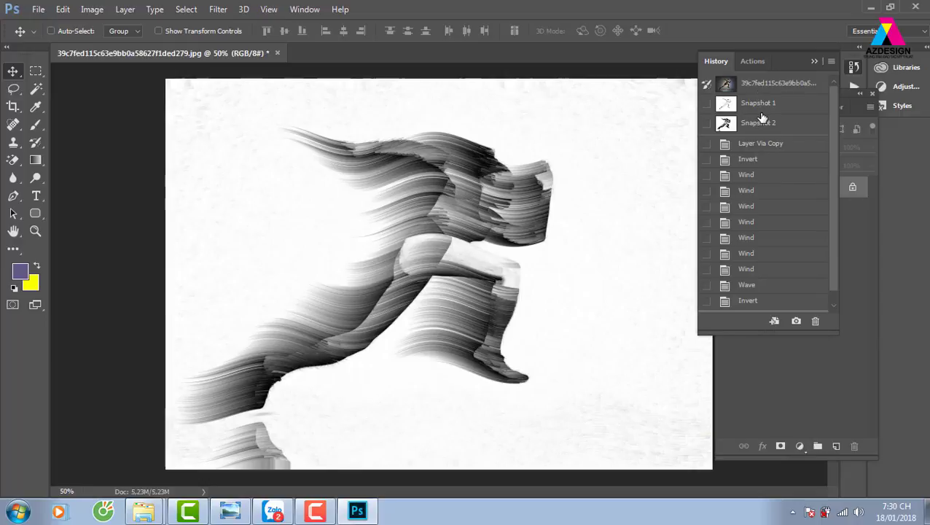
{"action": "left_click", "coordinate": [706, 102]}
{"action": "left_click", "coordinate": [758, 105]}
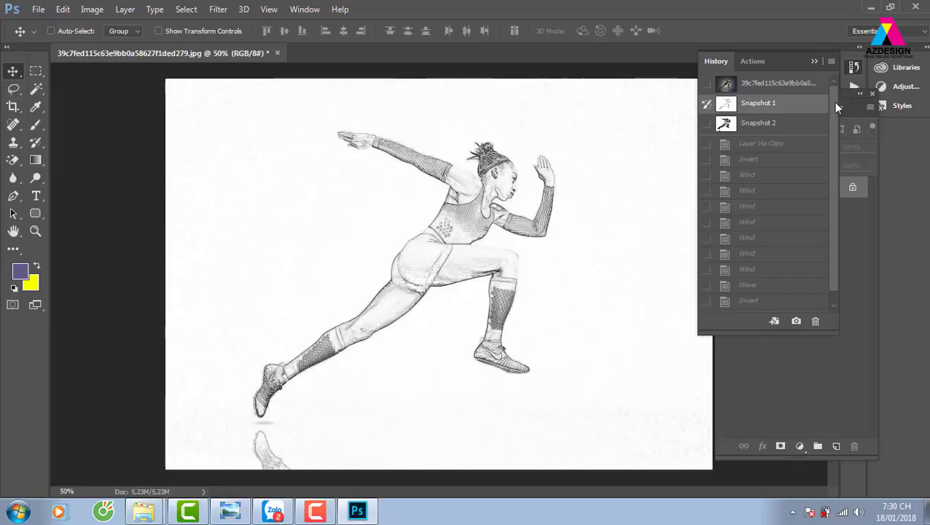
- Return to Snapshot 2 and test a History Brush stroke, then discard it
{"action": "left_click", "coordinate": [779, 124]}
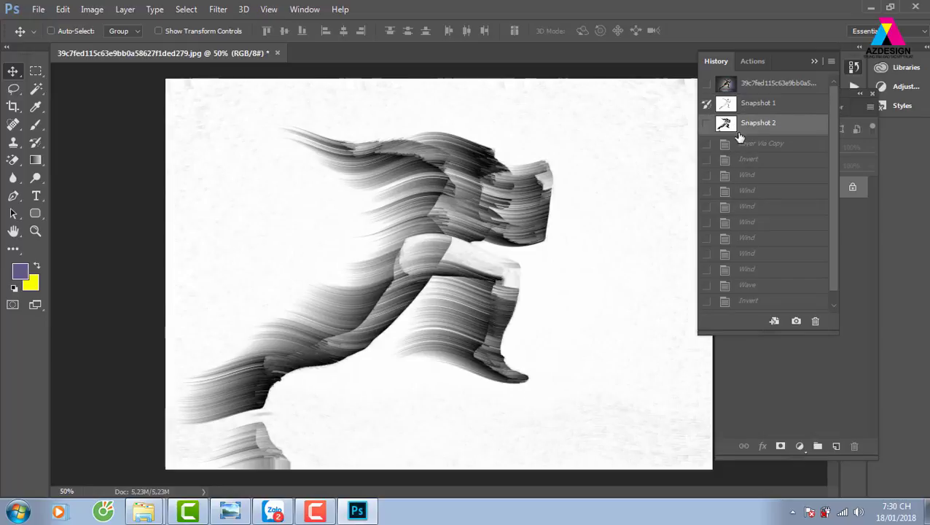
{"action": "left_click", "coordinate": [36, 125]}
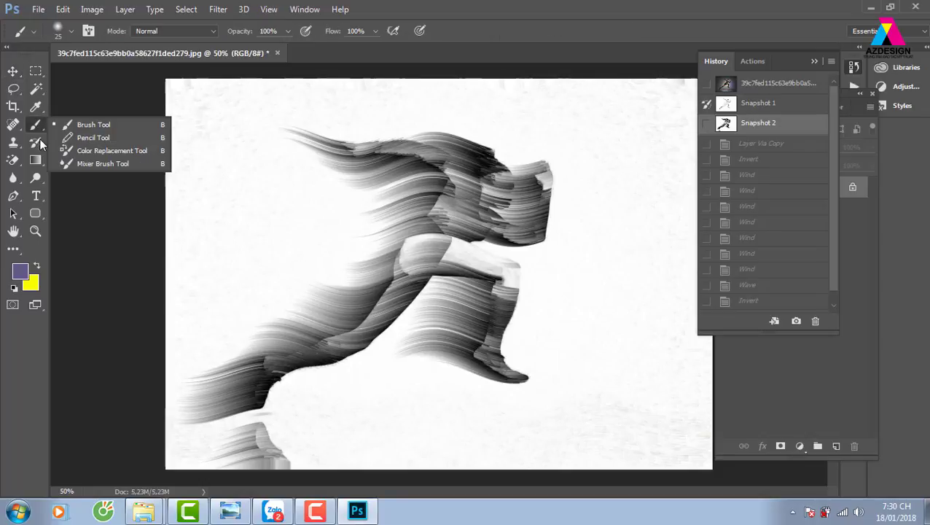
{"action": "left_click", "coordinate": [36, 142]}
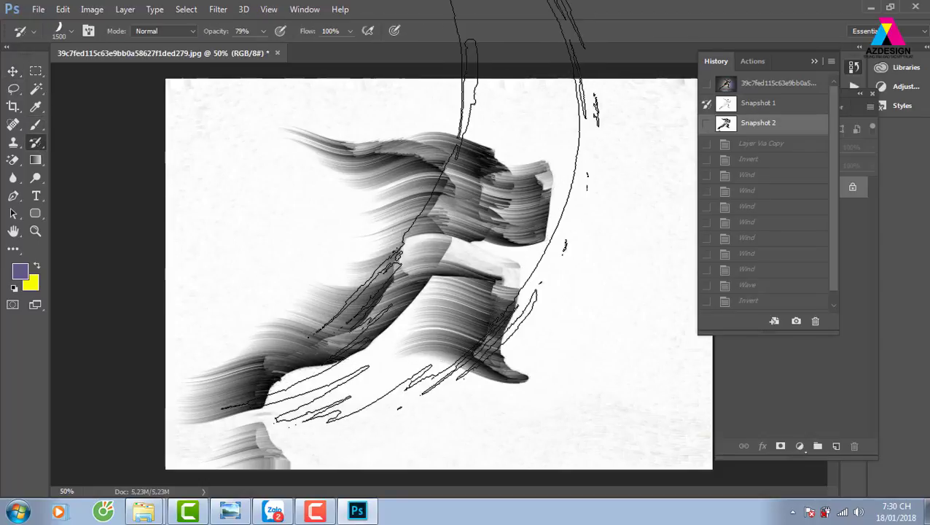
{"action": "left_click_drag", "start_coordinate": [409, 219], "coordinate": [437, 233]}
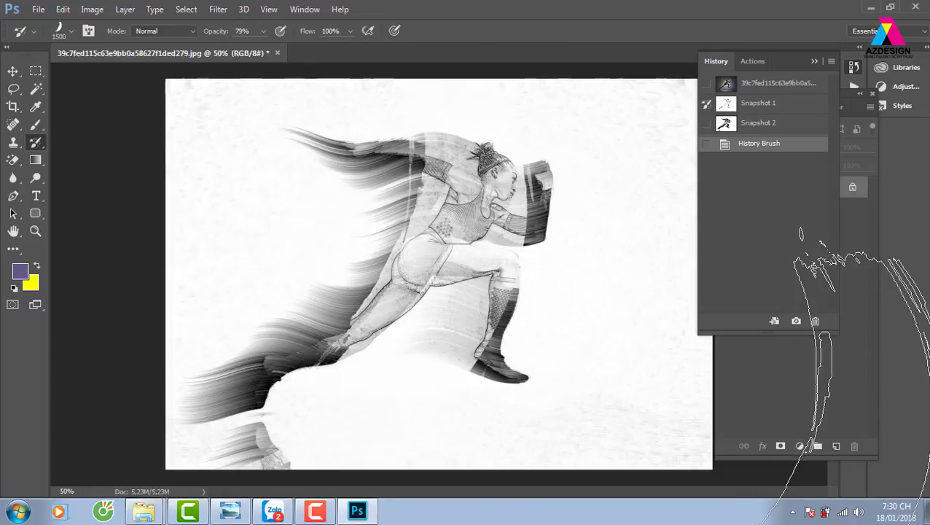
{"action": "left_click", "coordinate": [758, 122]}
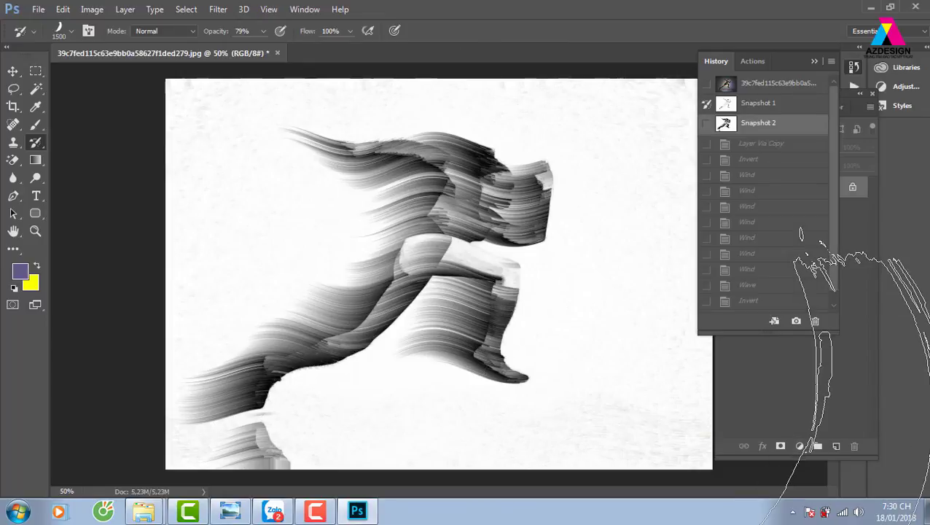
- Set the History Brush to a soft round 69 px tip
{"action": "left_click", "coordinate": [73, 33]}
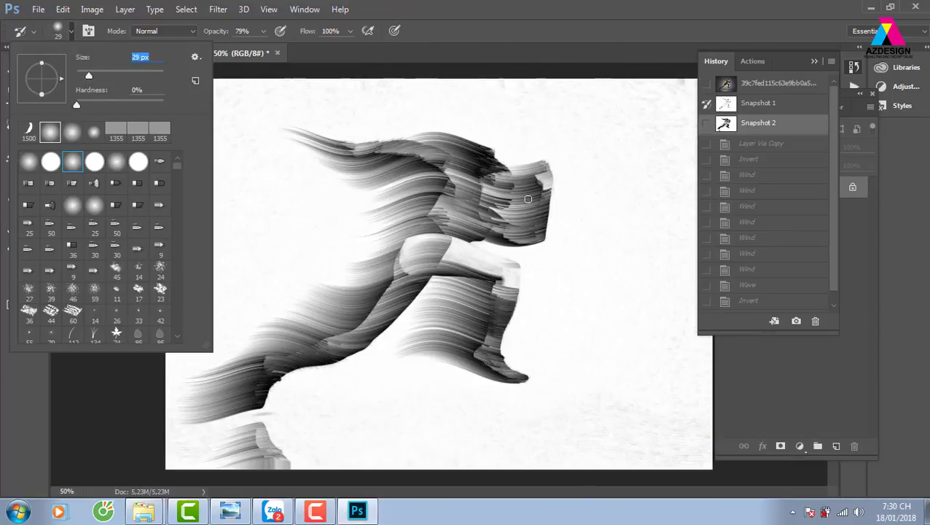
{"action": "right_click", "coordinate": [503, 171]}
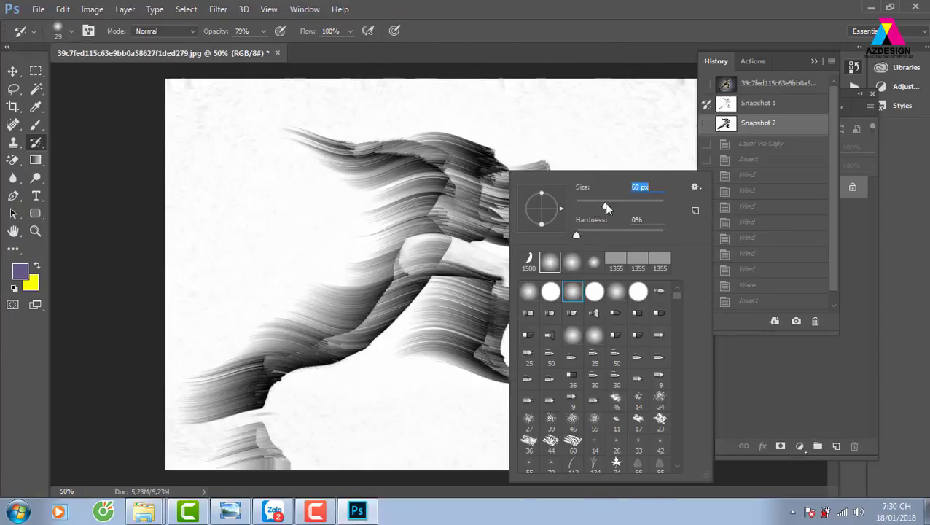
{"action": "left_click", "coordinate": [573, 261]}
{"action": "left_click", "coordinate": [503, 172]}
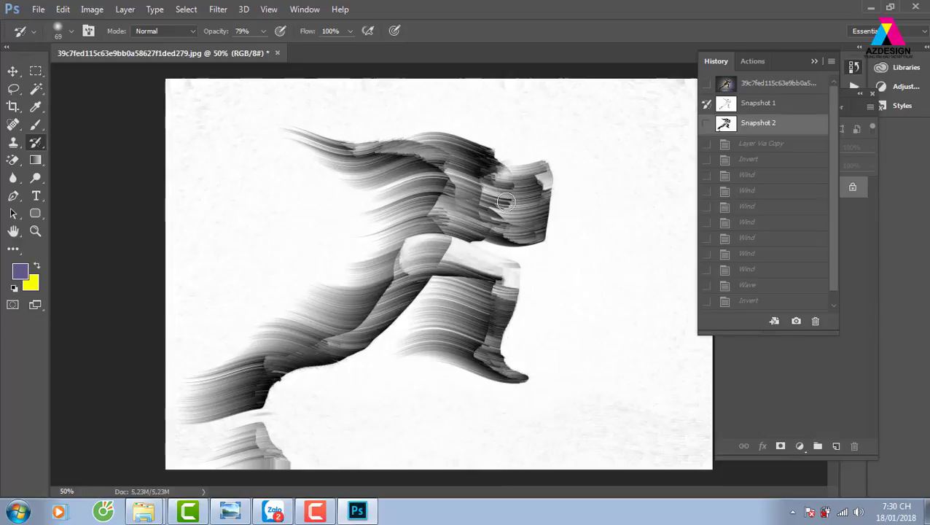
- Restore sketch detail on the runner's head, face, neck and hand at 40% brush opacity
{"action": "mouse_move", "coordinate": [510, 188]}
{"action": "left_mouse_down"}
{"action": "mouse_move", "coordinate": [511, 156]}
{"action": "mouse_move", "coordinate": [502, 172]}
{"action": "left_mouse_up"}
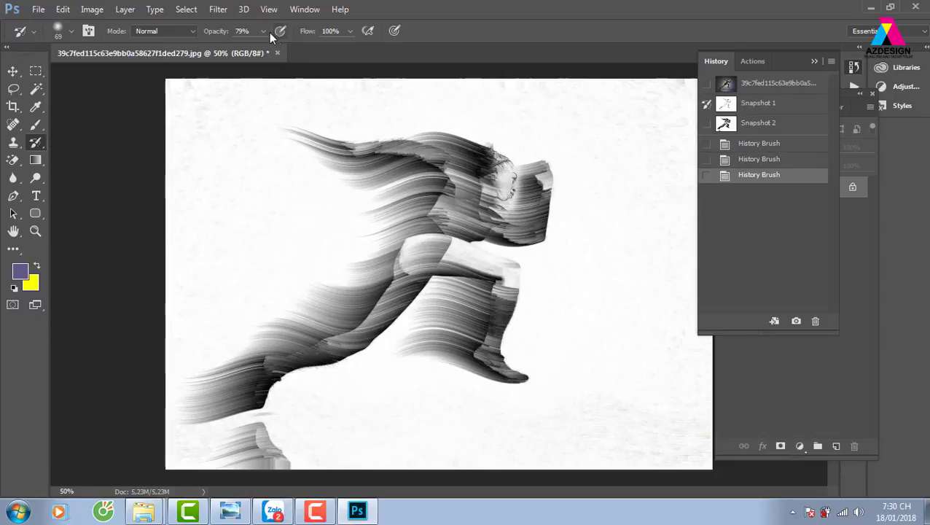
{"action": "left_click_drag", "start_coordinate": [257, 51], "coordinate": [237, 50]}
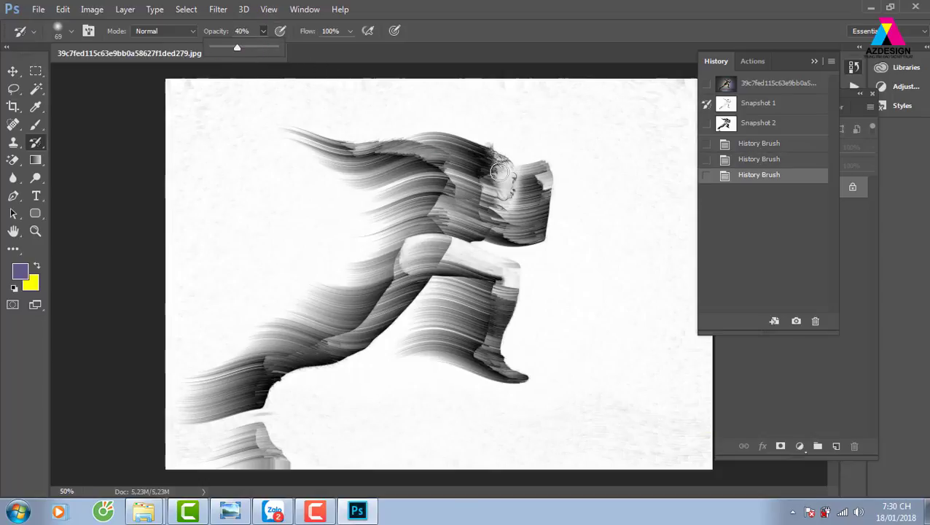
{"action": "left_click_drag", "start_coordinate": [500, 171], "coordinate": [487, 202]}
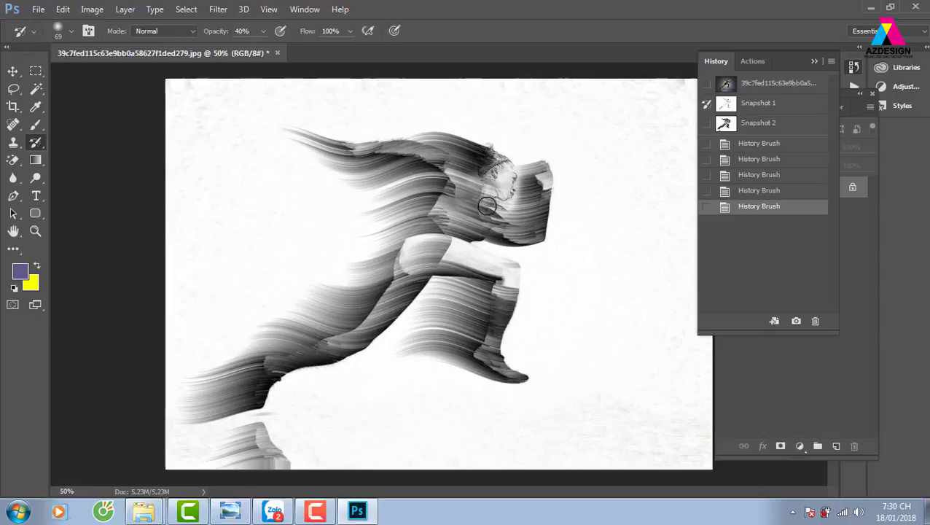
{"action": "left_click", "coordinate": [487, 205]}
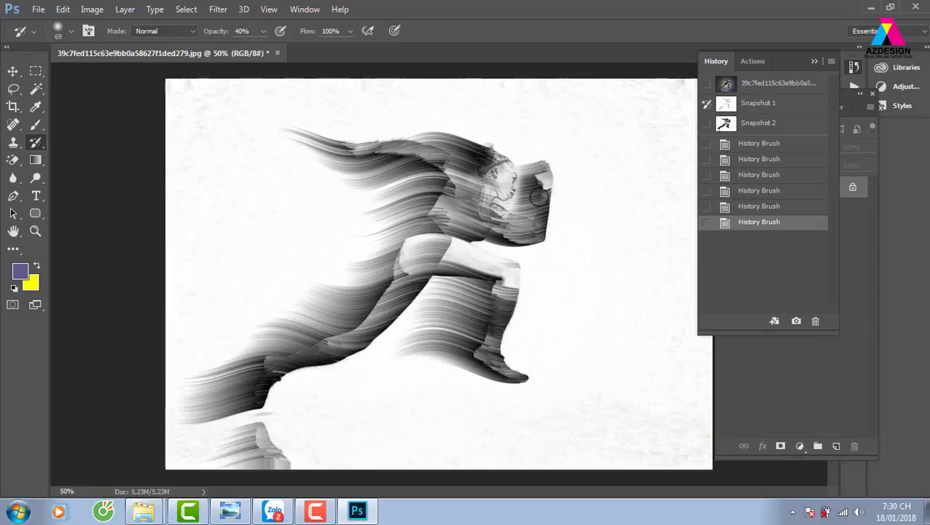
{"action": "left_click_drag", "start_coordinate": [538, 196], "coordinate": [540, 226]}
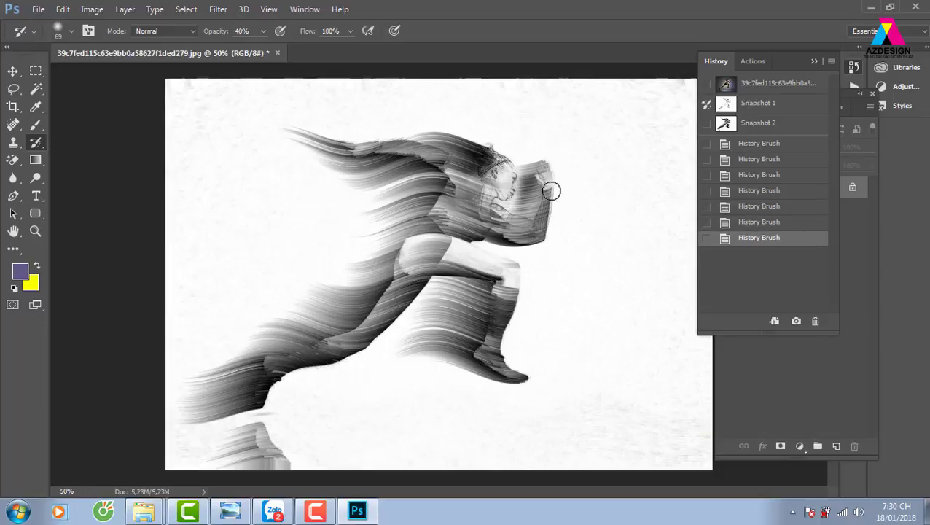
{"action": "mouse_move", "coordinate": [551, 191]}
{"action": "left_mouse_down"}
{"action": "mouse_move", "coordinate": [551, 210]}
{"action": "mouse_move", "coordinate": [546, 159]}
{"action": "mouse_move", "coordinate": [557, 181]}
{"action": "mouse_move", "coordinate": [546, 161]}
{"action": "left_mouse_up"}
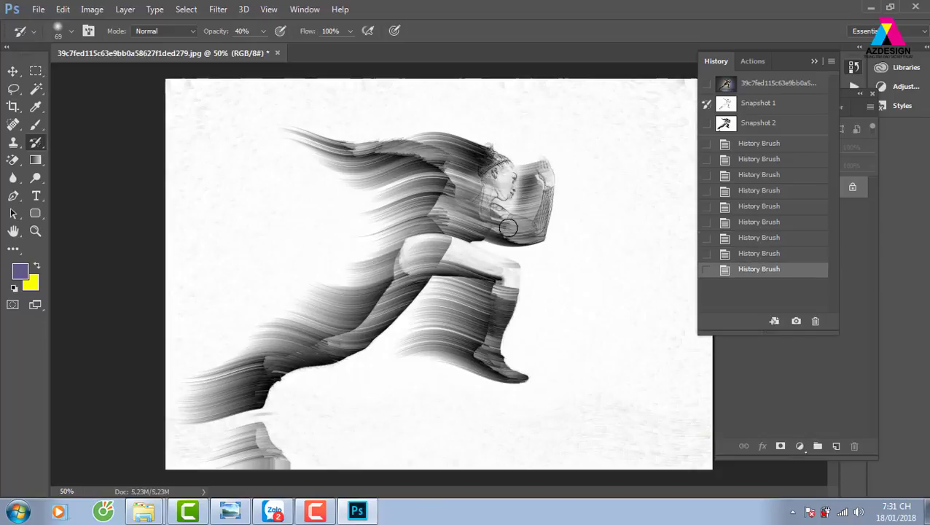
{"action": "mouse_move", "coordinate": [453, 163]}
{"action": "left_mouse_down"}
{"action": "mouse_move", "coordinate": [415, 141]}
{"action": "mouse_move", "coordinate": [338, 146]}
{"action": "mouse_move", "coordinate": [427, 171]}
{"action": "left_mouse_up"}
- Repaint the streaks over the runner's thigh, knee and lower leg
{"action": "left_click_drag", "start_coordinate": [484, 192], "coordinate": [401, 145]}
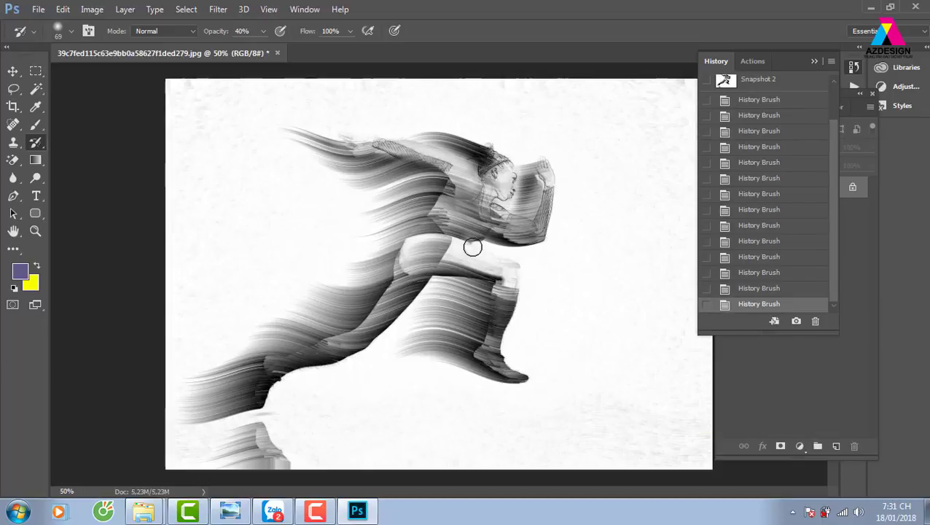
{"action": "mouse_move", "coordinate": [517, 266]}
{"action": "left_mouse_down"}
{"action": "mouse_move", "coordinate": [473, 245]}
{"action": "mouse_move", "coordinate": [525, 274]}
{"action": "left_mouse_up"}
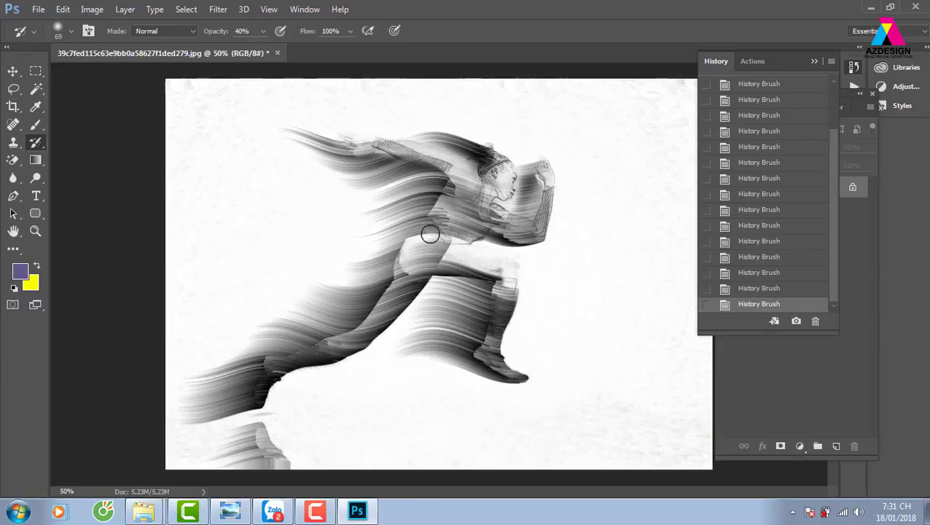
{"action": "left_click_drag", "start_coordinate": [435, 251], "coordinate": [443, 234]}
{"action": "mouse_move", "coordinate": [418, 290]}
{"action": "left_mouse_down"}
{"action": "mouse_move", "coordinate": [440, 260]}
{"action": "mouse_move", "coordinate": [473, 274]}
{"action": "left_mouse_up"}
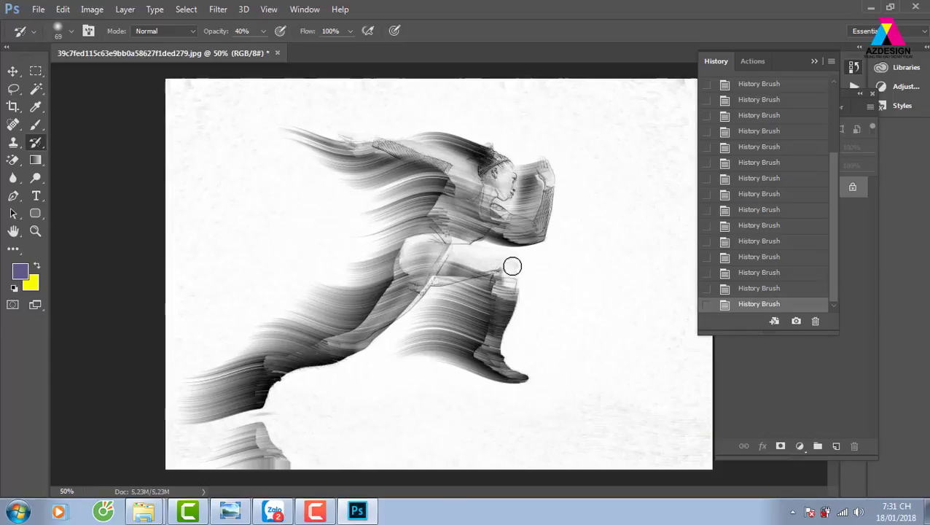
{"action": "mouse_move", "coordinate": [457, 269]}
{"action": "left_mouse_down"}
{"action": "mouse_move", "coordinate": [504, 269]}
{"action": "mouse_move", "coordinate": [480, 259]}
{"action": "mouse_move", "coordinate": [508, 264]}
{"action": "left_mouse_up"}
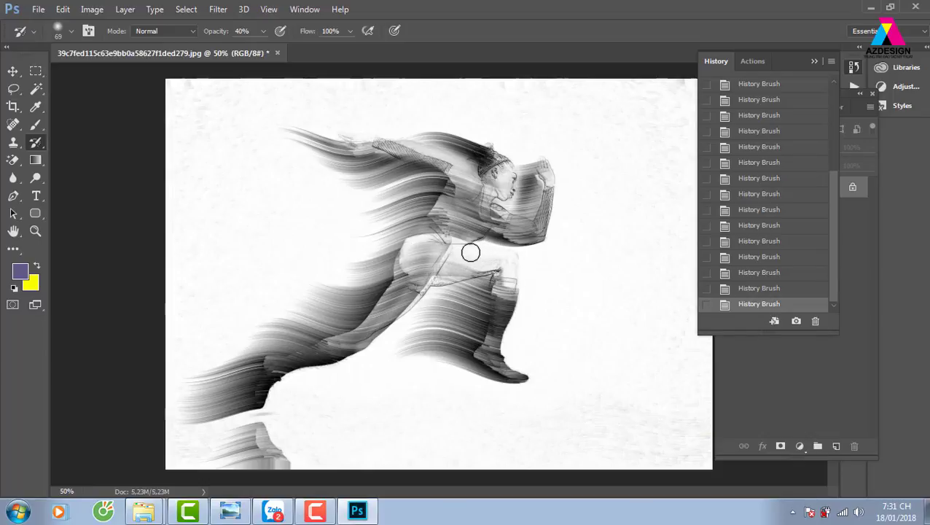
{"action": "mouse_move", "coordinate": [401, 323]}
{"action": "left_mouse_down"}
{"action": "mouse_move", "coordinate": [363, 342]}
{"action": "mouse_move", "coordinate": [403, 314]}
{"action": "mouse_move", "coordinate": [343, 359]}
{"action": "left_mouse_up"}
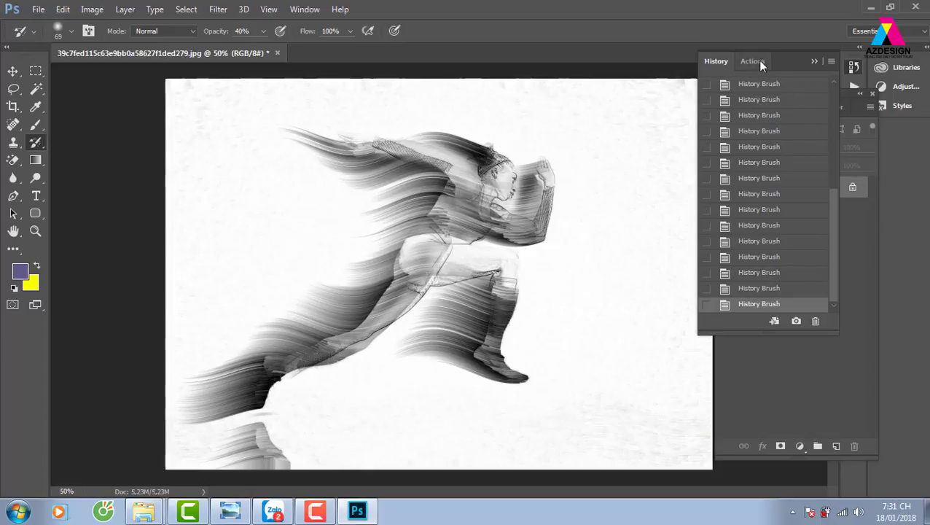
{"action": "left_click_drag", "start_coordinate": [833, 214], "coordinate": [837, 118]}
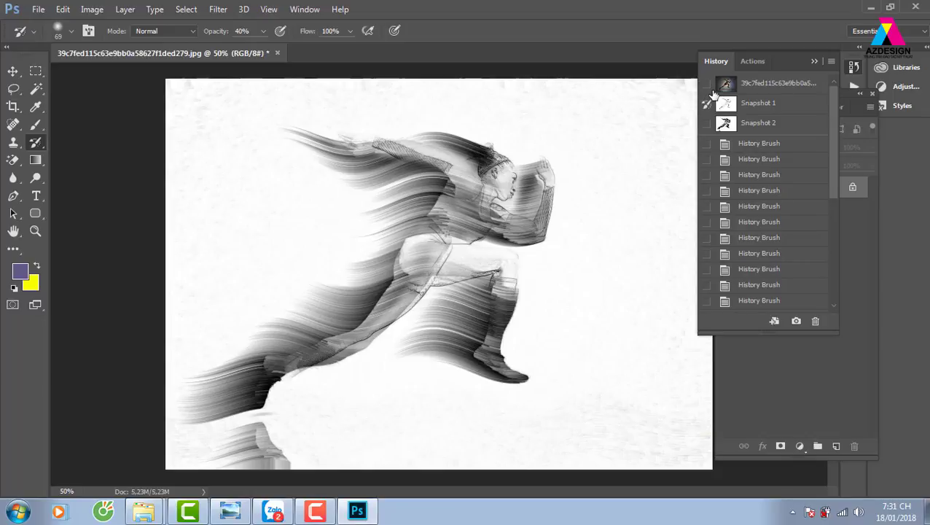
- Use the original colour photo as source and paint colour onto face, midsection and shin
{"action": "left_click", "coordinate": [706, 84]}
{"action": "mouse_move", "coordinate": [520, 166]}
{"action": "left_mouse_down"}
{"action": "mouse_move", "coordinate": [503, 195]}
{"action": "mouse_move", "coordinate": [517, 184]}
{"action": "mouse_move", "coordinate": [503, 153]}
{"action": "left_mouse_up"}
{"action": "mouse_move", "coordinate": [483, 240]}
{"action": "left_mouse_down"}
{"action": "mouse_move", "coordinate": [457, 248]}
{"action": "mouse_move", "coordinate": [515, 258]}
{"action": "mouse_move", "coordinate": [514, 274]}
{"action": "mouse_move", "coordinate": [476, 244]}
{"action": "mouse_move", "coordinate": [521, 263]}
{"action": "mouse_move", "coordinate": [389, 321]}
{"action": "mouse_move", "coordinate": [443, 272]}
{"action": "mouse_move", "coordinate": [512, 266]}
{"action": "mouse_move", "coordinate": [468, 274]}
{"action": "mouse_move", "coordinate": [522, 280]}
{"action": "mouse_move", "coordinate": [490, 249]}
{"action": "mouse_move", "coordinate": [539, 273]}
{"action": "mouse_move", "coordinate": [513, 300]}
{"action": "mouse_move", "coordinate": [505, 353]}
{"action": "mouse_move", "coordinate": [527, 374]}
{"action": "mouse_move", "coordinate": [510, 365]}
{"action": "left_mouse_up"}
{"action": "mouse_move", "coordinate": [511, 321]}
{"action": "left_mouse_down"}
{"action": "mouse_move", "coordinate": [519, 253]}
{"action": "mouse_move", "coordinate": [516, 267]}
{"action": "left_mouse_up"}
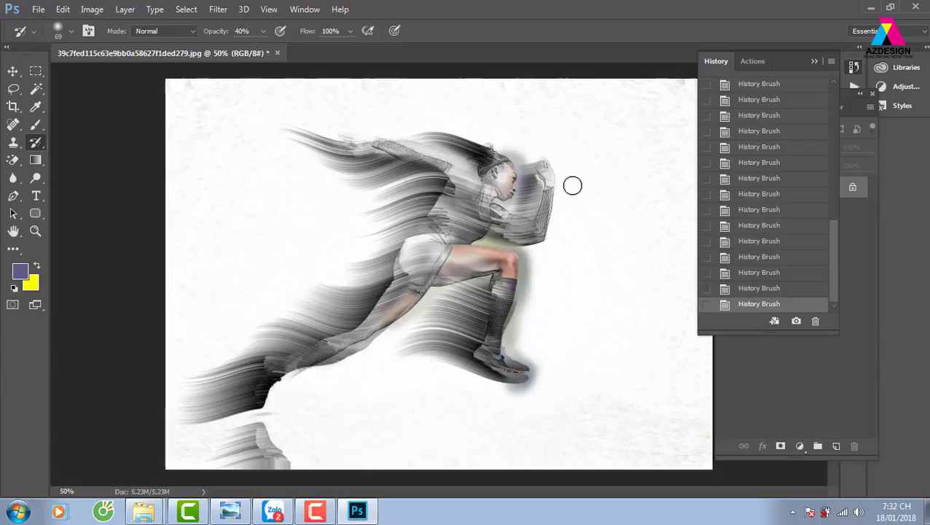
{"action": "left_click", "coordinate": [855, 249]}
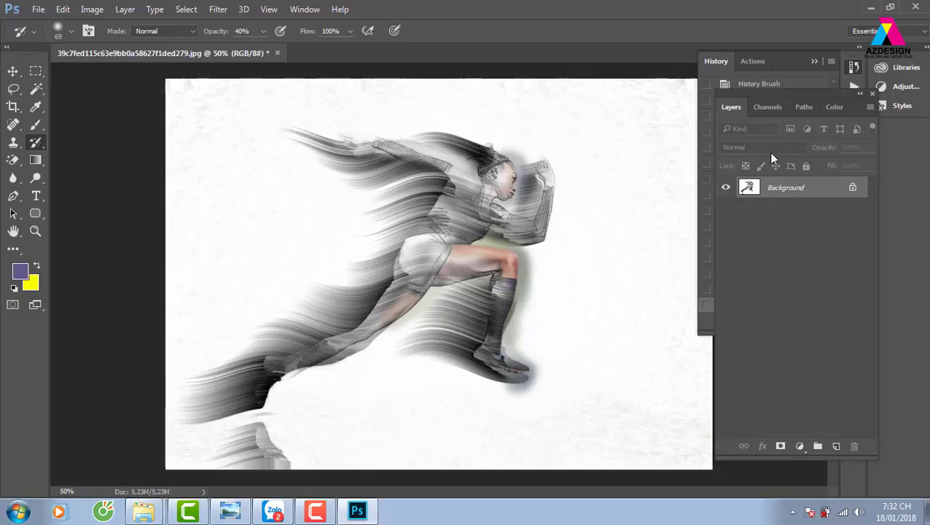
{"action": "left_click", "coordinate": [798, 58]}
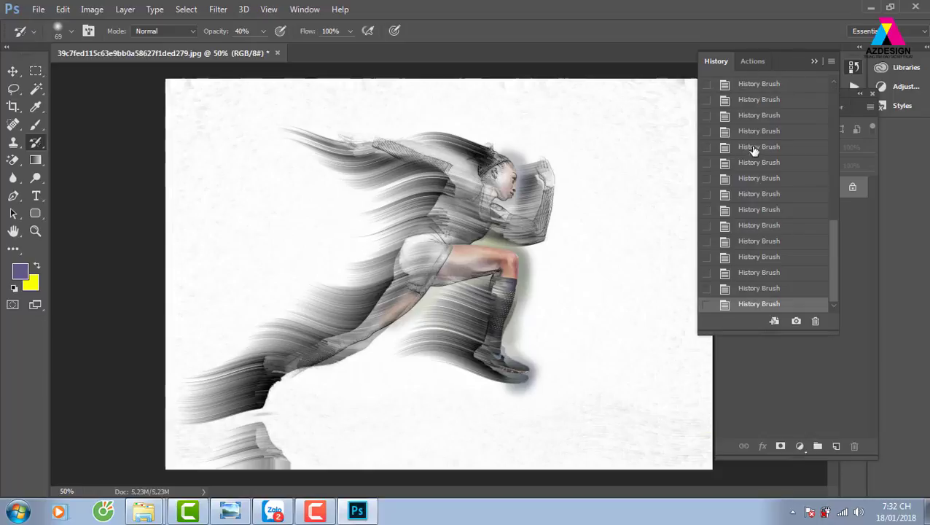
{"action": "left_click_drag", "start_coordinate": [837, 250], "coordinate": [837, 92]}
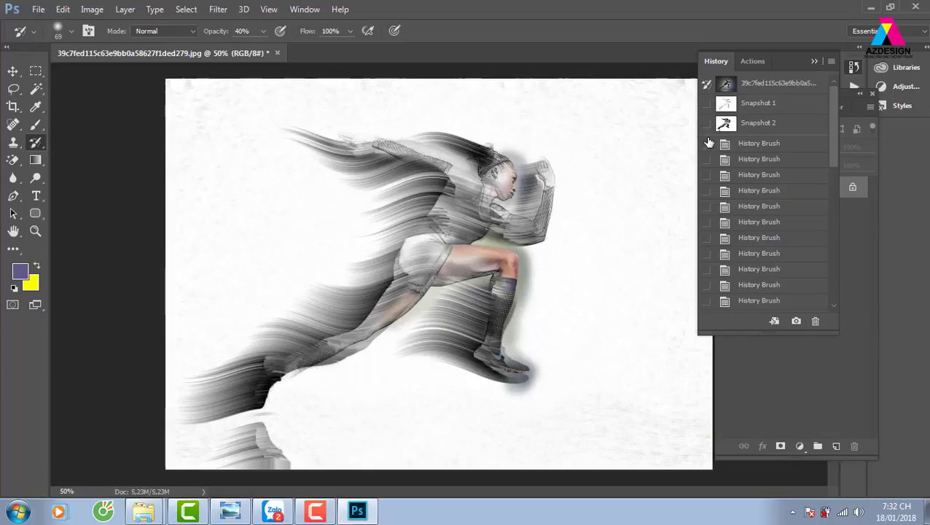
- Revert to the clean sketch and paint soft streaks trailing the arm, shoulder and hair
{"action": "left_click", "coordinate": [749, 106]}
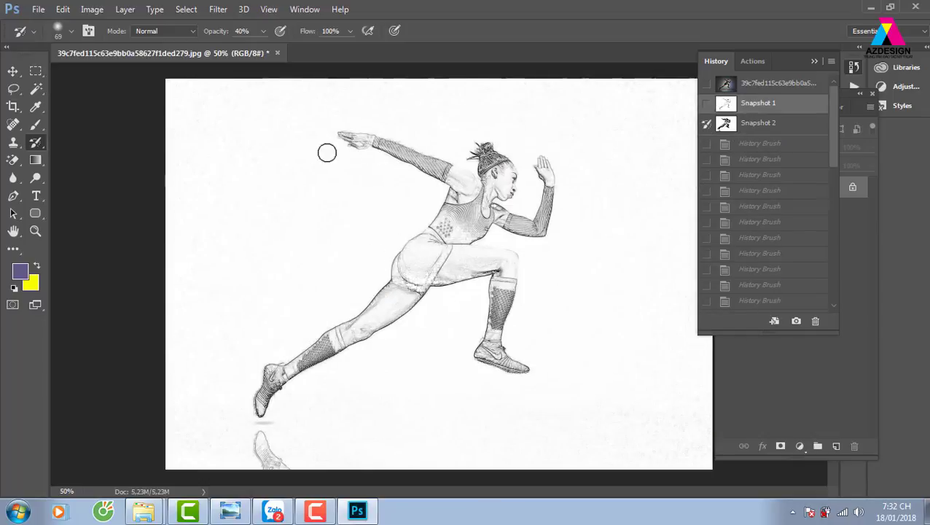
{"action": "left_click_drag", "start_coordinate": [387, 151], "coordinate": [314, 148]}
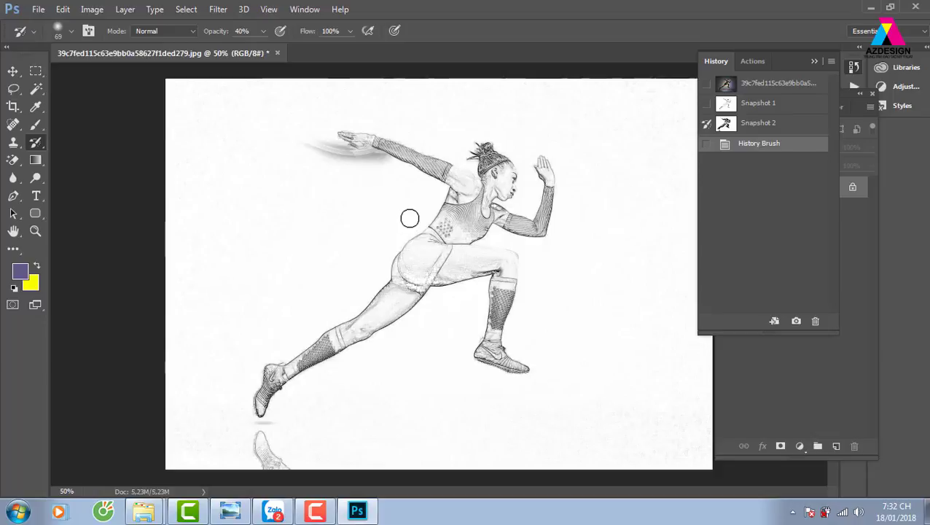
{"action": "left_click_drag", "start_coordinate": [348, 170], "coordinate": [340, 183]}
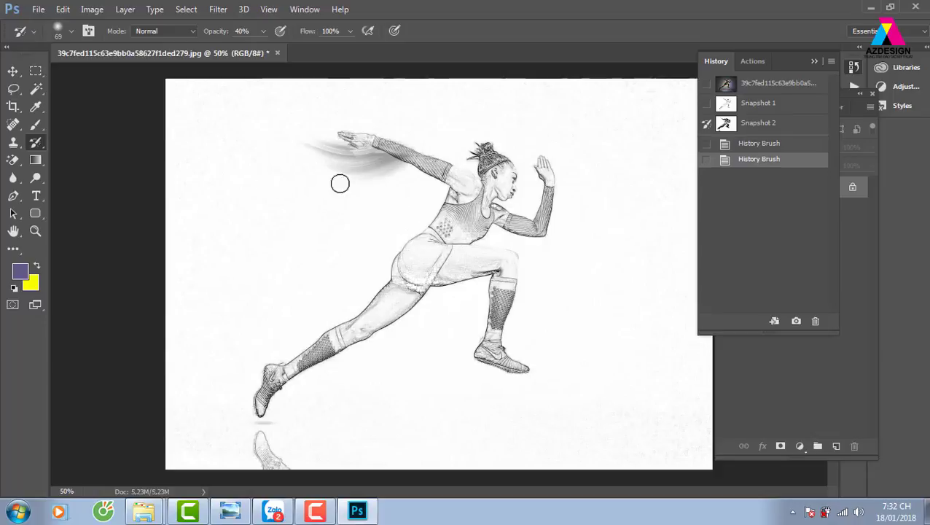
{"action": "left_click_drag", "start_coordinate": [419, 151], "coordinate": [386, 175]}
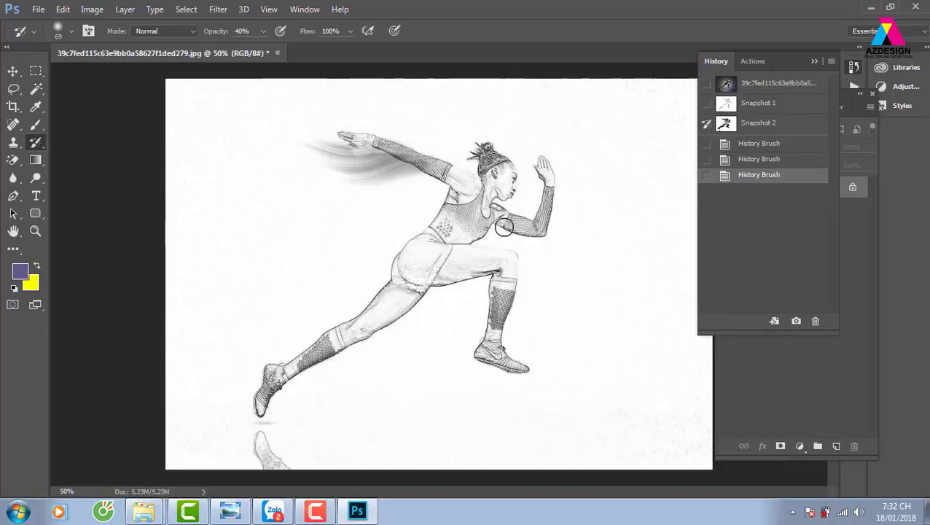
{"action": "left_click_drag", "start_coordinate": [482, 157], "coordinate": [343, 184]}
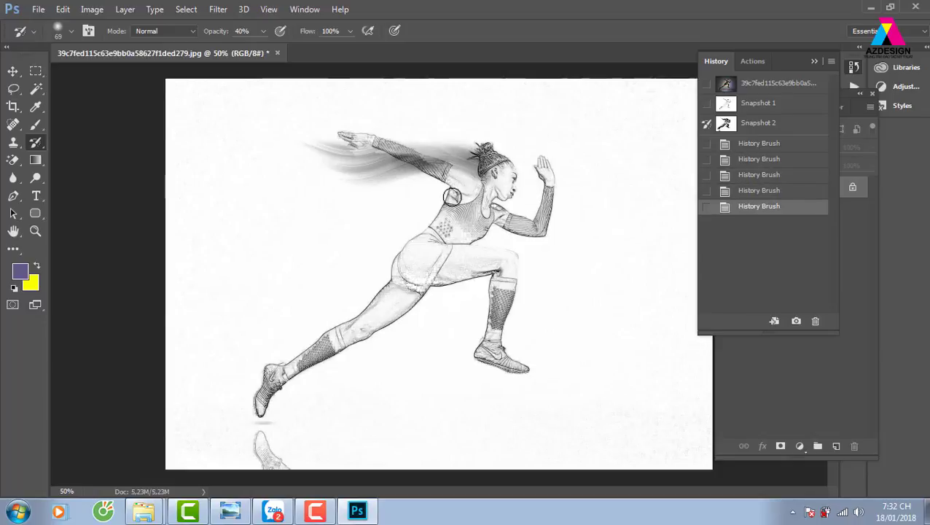
{"action": "left_click", "coordinate": [406, 196]}
{"action": "mouse_move", "coordinate": [477, 166]}
{"action": "left_mouse_down"}
{"action": "mouse_move", "coordinate": [437, 162]}
{"action": "mouse_move", "coordinate": [434, 142]}
{"action": "left_mouse_up"}
{"action": "left_click_drag", "start_coordinate": [490, 150], "coordinate": [434, 141]}
{"action": "left_click_drag", "start_coordinate": [492, 153], "coordinate": [408, 150]}
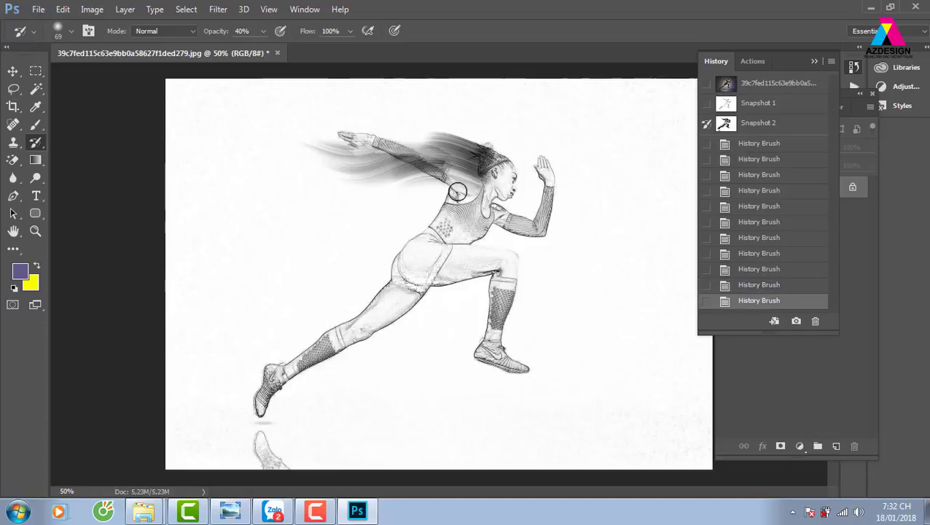
{"action": "left_click_drag", "start_coordinate": [475, 166], "coordinate": [423, 153]}
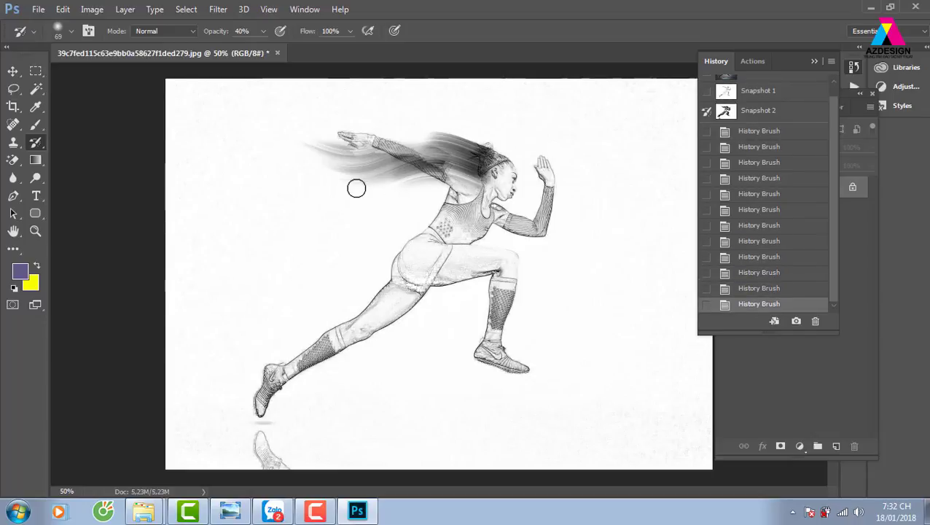
- Paint grey streaks trailing from the hip, thigh and waist
{"action": "left_click_drag", "start_coordinate": [420, 236], "coordinate": [313, 278]}
{"action": "left_click_drag", "start_coordinate": [410, 271], "coordinate": [291, 288]}
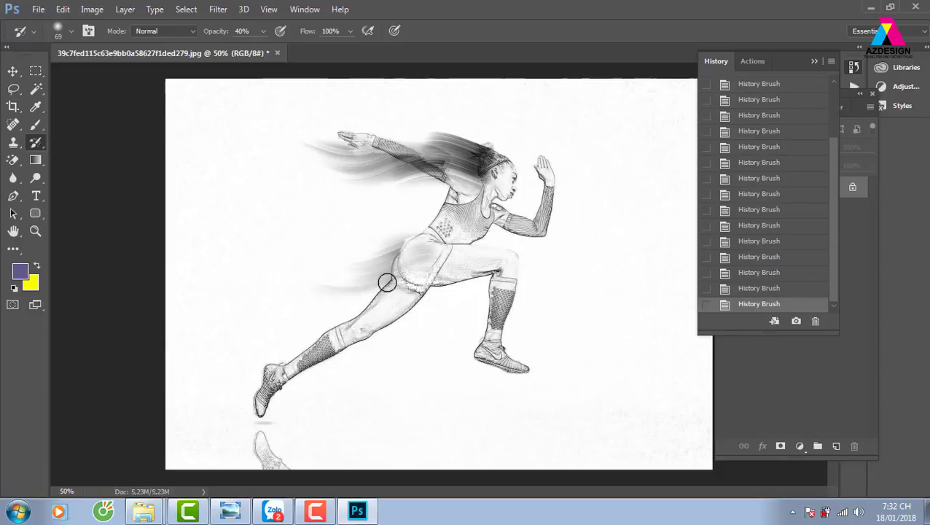
{"action": "left_click_drag", "start_coordinate": [385, 276], "coordinate": [272, 299]}
{"action": "left_click_drag", "start_coordinate": [392, 292], "coordinate": [263, 308]}
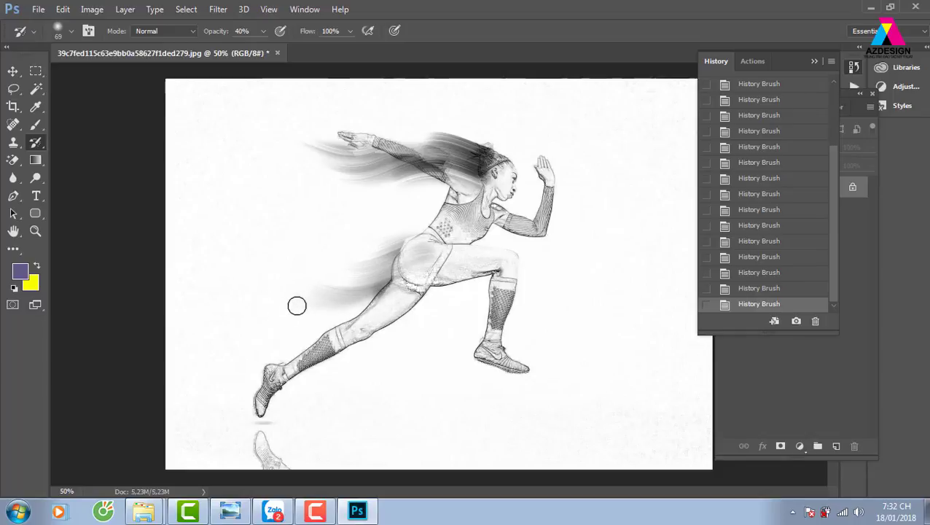
{"action": "left_click_drag", "start_coordinate": [340, 309], "coordinate": [195, 296]}
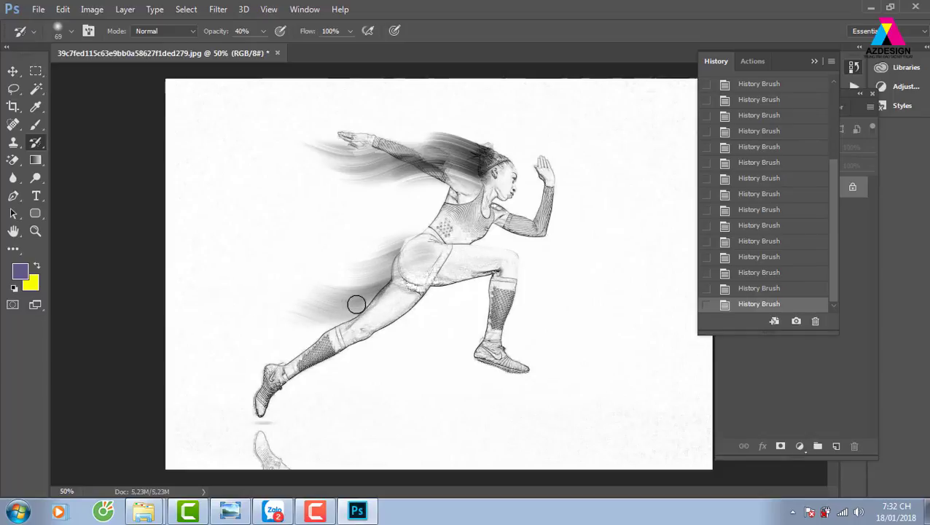
{"action": "left_click_drag", "start_coordinate": [356, 305], "coordinate": [237, 291]}
{"action": "left_click_drag", "start_coordinate": [402, 273], "coordinate": [413, 235]}
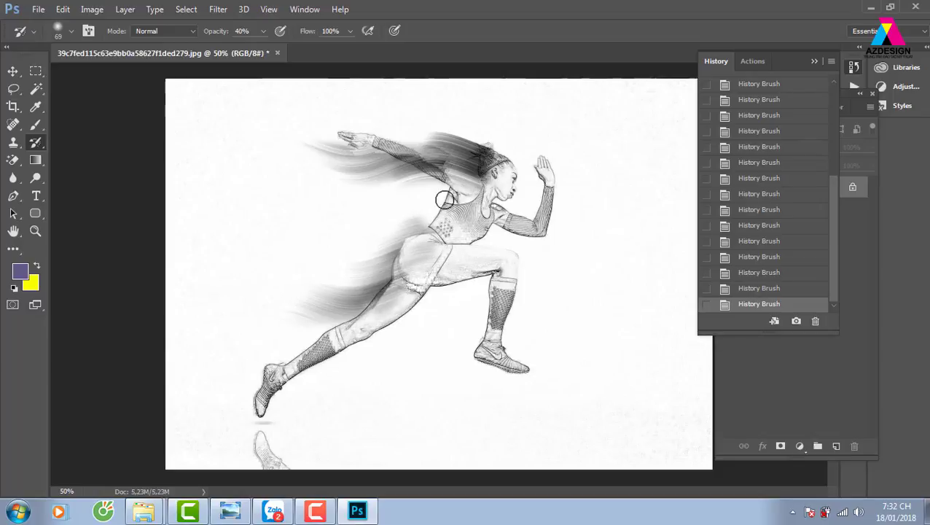
{"action": "left_click_drag", "start_coordinate": [370, 233], "coordinate": [462, 194]}
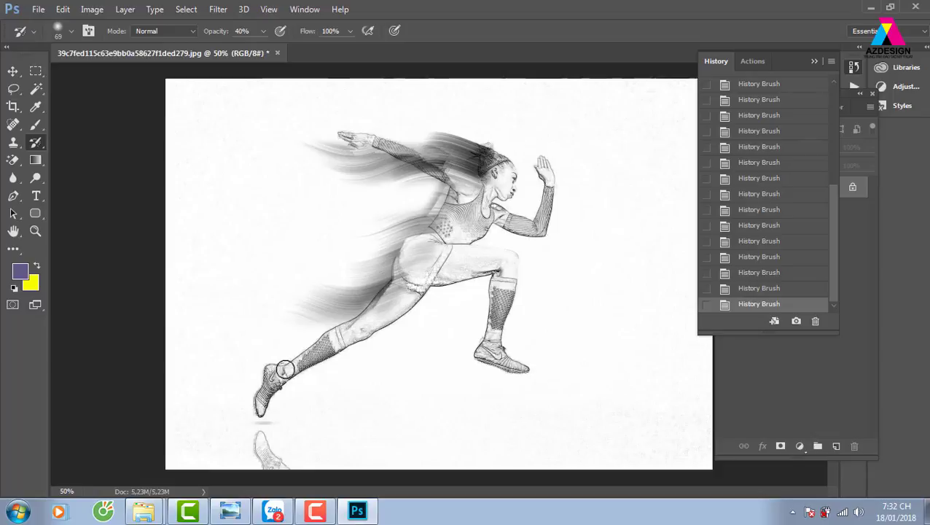
- Add grey streaks behind the front foot and soften the area around the raised hand
{"action": "mouse_move", "coordinate": [285, 369]}
{"action": "left_mouse_down"}
{"action": "mouse_move", "coordinate": [176, 380]}
{"action": "mouse_move", "coordinate": [250, 379]}
{"action": "mouse_move", "coordinate": [208, 385]}
{"action": "mouse_move", "coordinate": [260, 409]}
{"action": "mouse_move", "coordinate": [193, 416]}
{"action": "mouse_move", "coordinate": [249, 389]}
{"action": "mouse_move", "coordinate": [245, 376]}
{"action": "mouse_move", "coordinate": [239, 382]}
{"action": "left_mouse_up"}
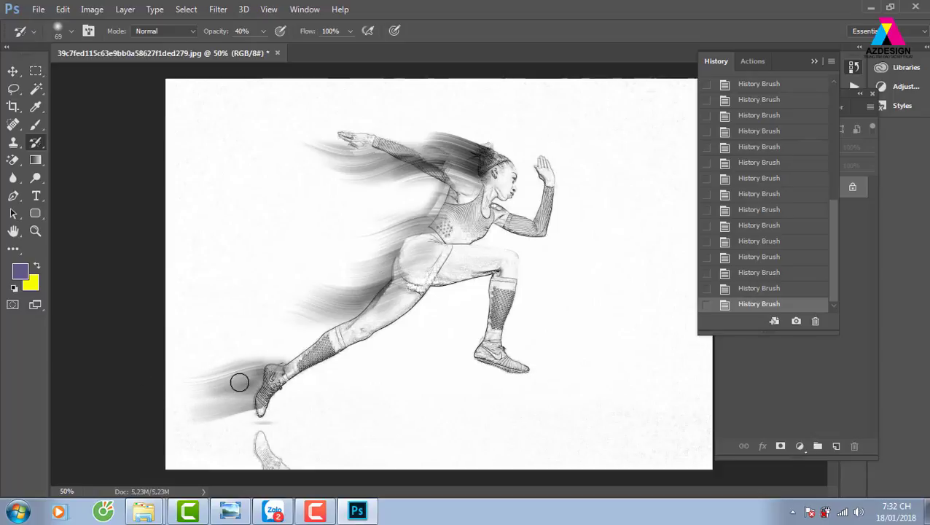
{"action": "mouse_move", "coordinate": [216, 415]}
{"action": "left_mouse_down"}
{"action": "mouse_move", "coordinate": [257, 388]}
{"action": "mouse_move", "coordinate": [225, 380]}
{"action": "mouse_move", "coordinate": [234, 368]}
{"action": "mouse_move", "coordinate": [208, 378]}
{"action": "left_mouse_up"}
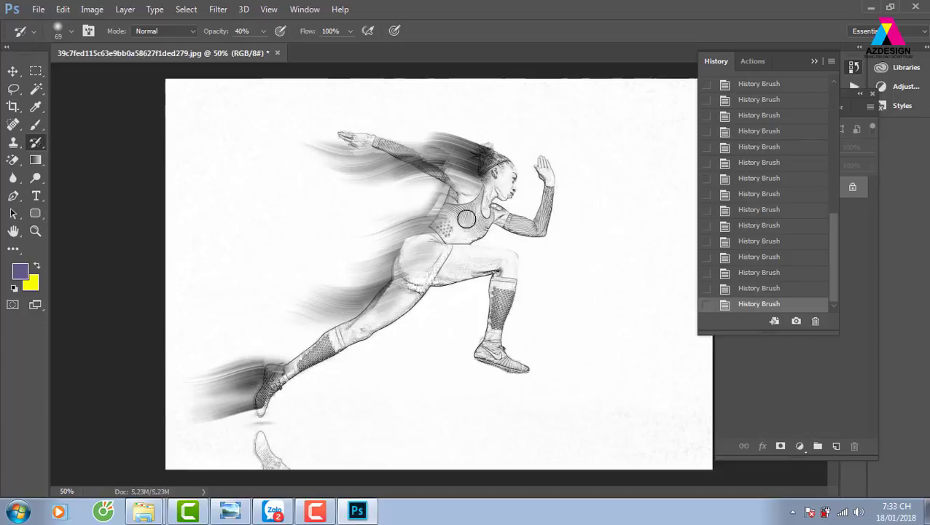
{"action": "mouse_move", "coordinate": [466, 218]}
{"action": "left_mouse_down"}
{"action": "mouse_move", "coordinate": [544, 181]}
{"action": "mouse_move", "coordinate": [529, 164]}
{"action": "mouse_move", "coordinate": [538, 158]}
{"action": "mouse_move", "coordinate": [498, 191]}
{"action": "mouse_move", "coordinate": [536, 186]}
{"action": "left_mouse_up"}
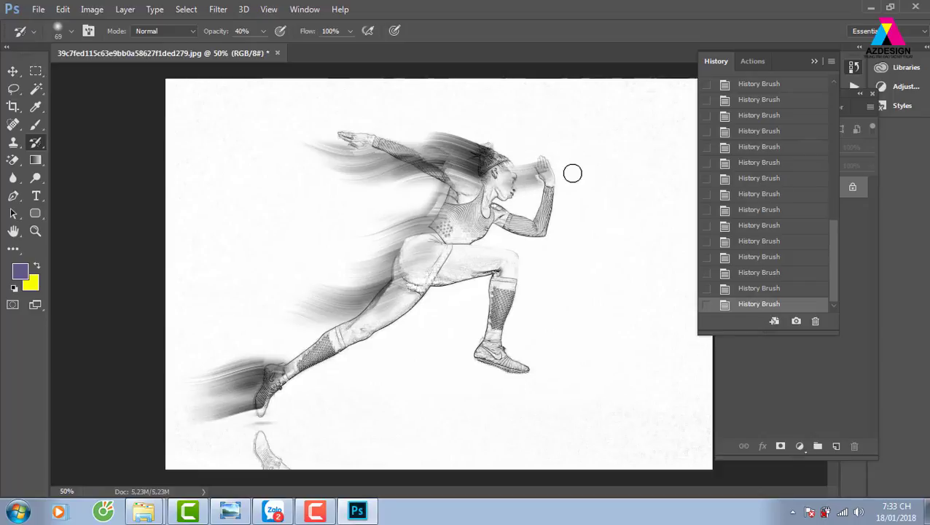
{"action": "left_click", "coordinate": [814, 61]}
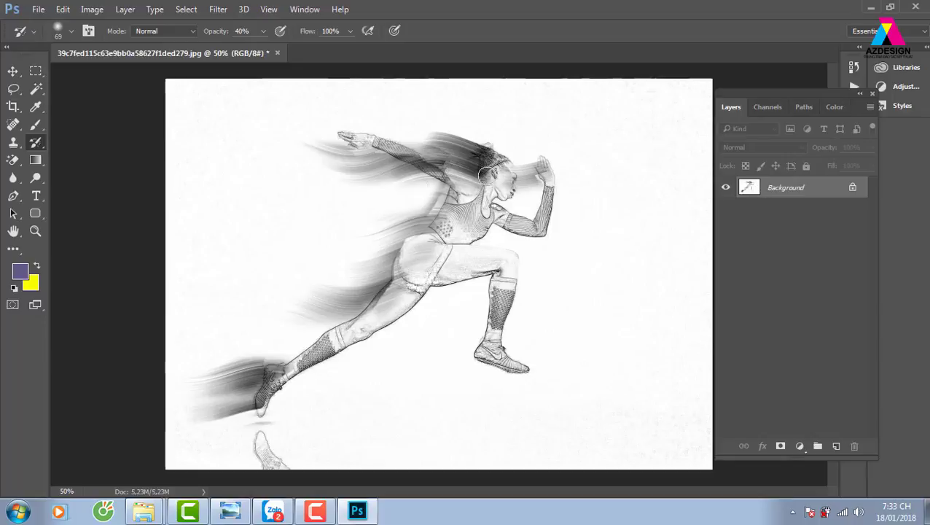
- Colorize the image with Hue/Saturation, shifting the tint from purple to teal-green
{"action": "left_click", "coordinate": [92, 9]}
{"action": "mouse_move", "coordinate": [112, 45]}
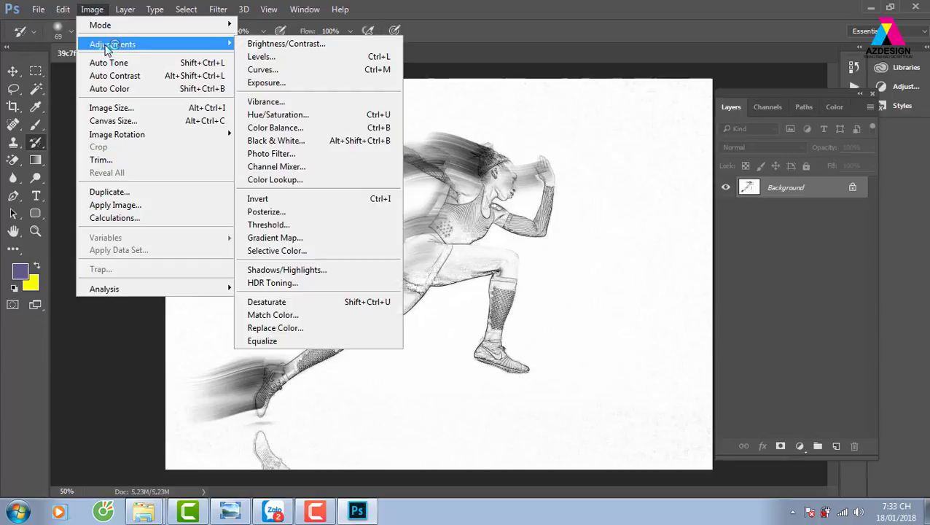
{"action": "left_click", "coordinate": [353, 115]}
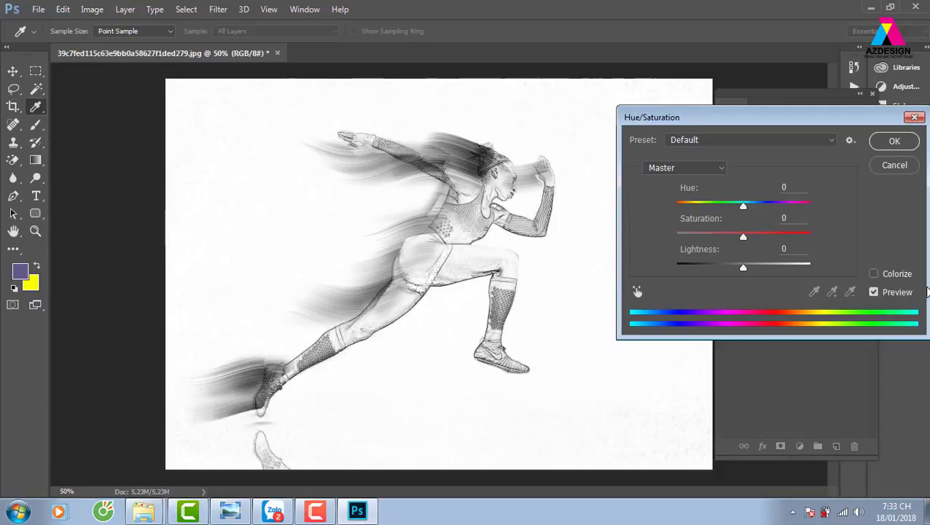
{"action": "left_click", "coordinate": [875, 274]}
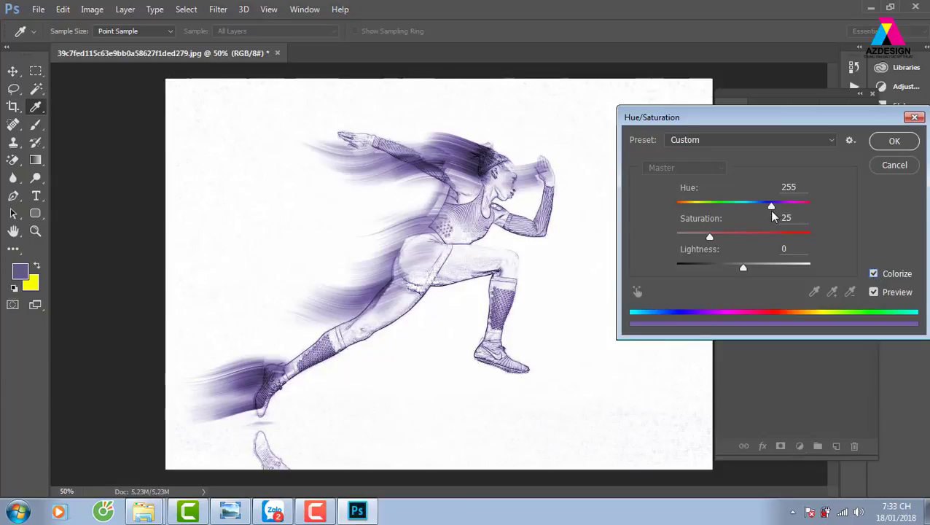
{"action": "left_click_drag", "start_coordinate": [772, 207], "coordinate": [736, 207]}
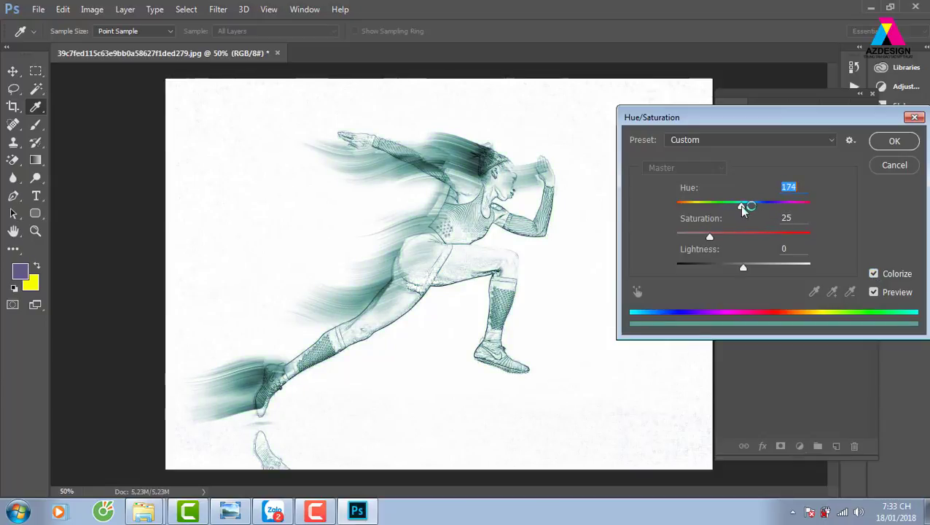
{"action": "left_click", "coordinate": [891, 140]}
{"action": "key", "text": "y"}
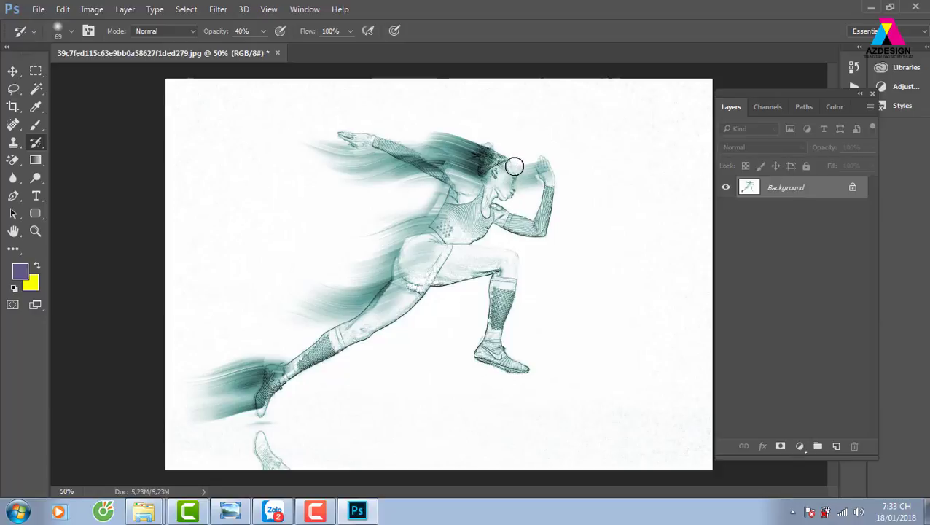
- Show the History panel and restore the runner's face and shoe to their original colours
{"action": "left_click", "coordinate": [304, 9]}
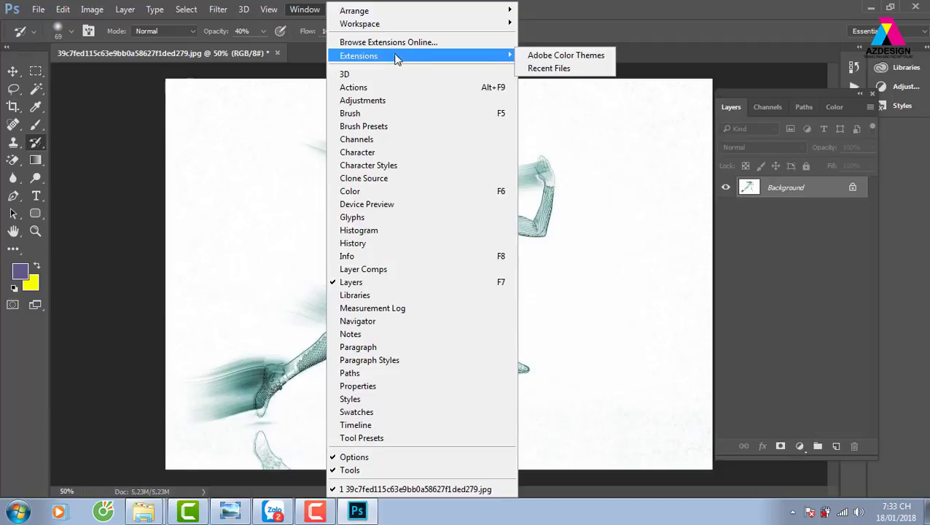
{"action": "left_click", "coordinate": [353, 243]}
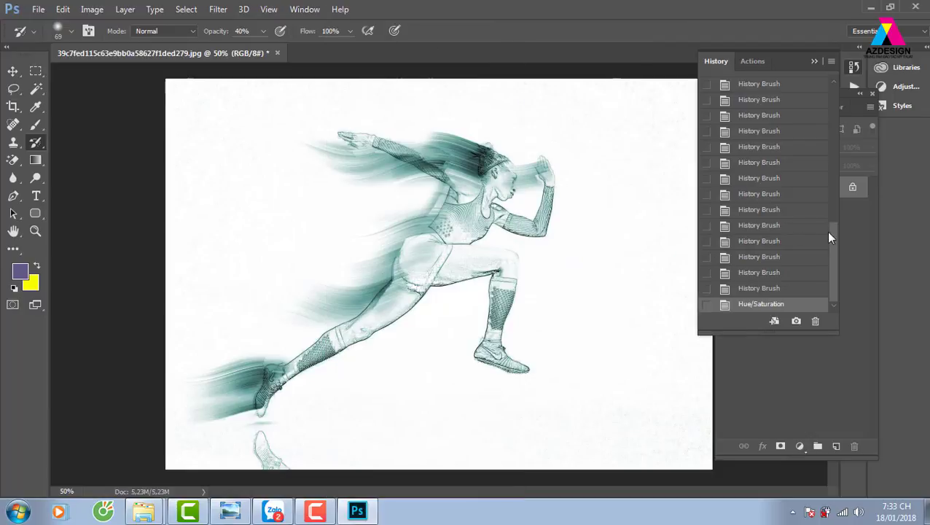
{"action": "left_click_drag", "start_coordinate": [833, 184], "coordinate": [845, 78]}
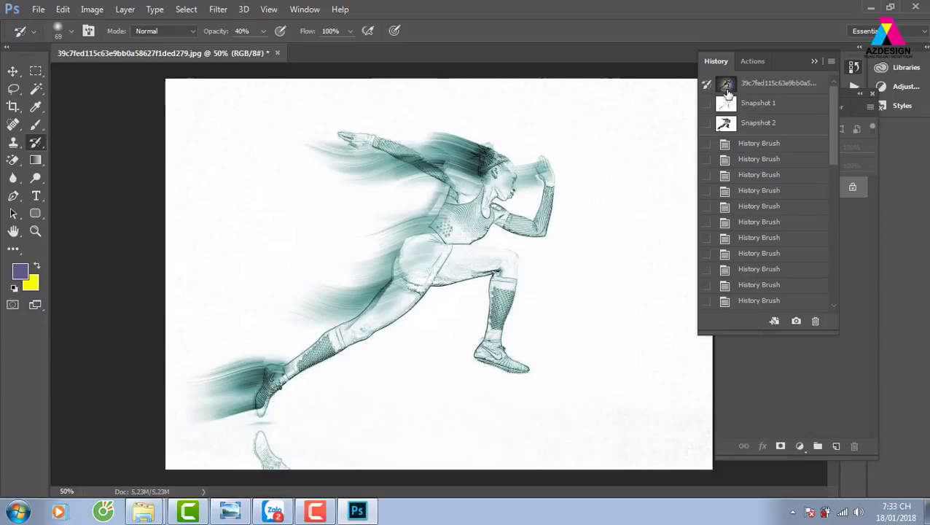
{"action": "left_click_drag", "start_coordinate": [511, 171], "coordinate": [505, 197]}
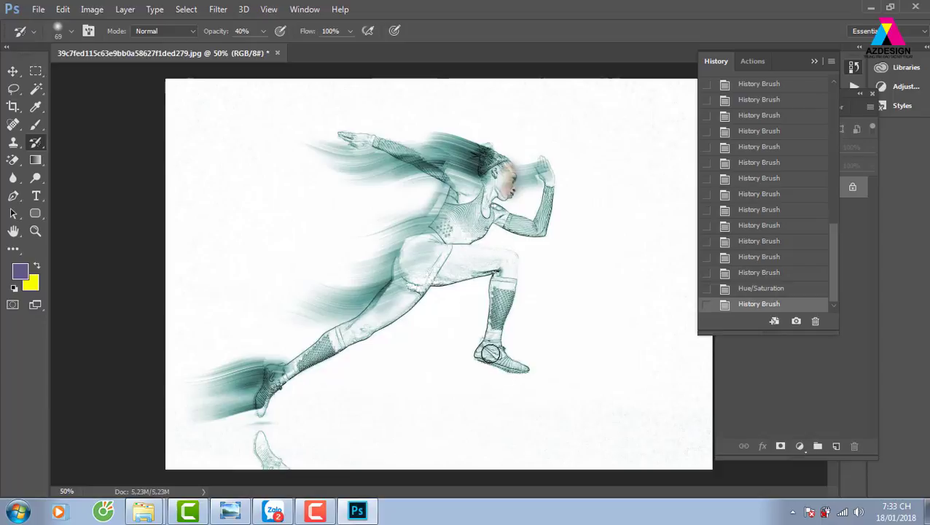
{"action": "mouse_move", "coordinate": [490, 355]}
{"action": "left_mouse_down"}
{"action": "mouse_move", "coordinate": [519, 370]}
{"action": "mouse_move", "coordinate": [481, 355]}
{"action": "mouse_move", "coordinate": [529, 370]}
{"action": "mouse_move", "coordinate": [484, 358]}
{"action": "mouse_move", "coordinate": [488, 348]}
{"action": "left_mouse_up"}
{"action": "left_click_drag", "start_coordinate": [504, 361], "coordinate": [498, 373]}
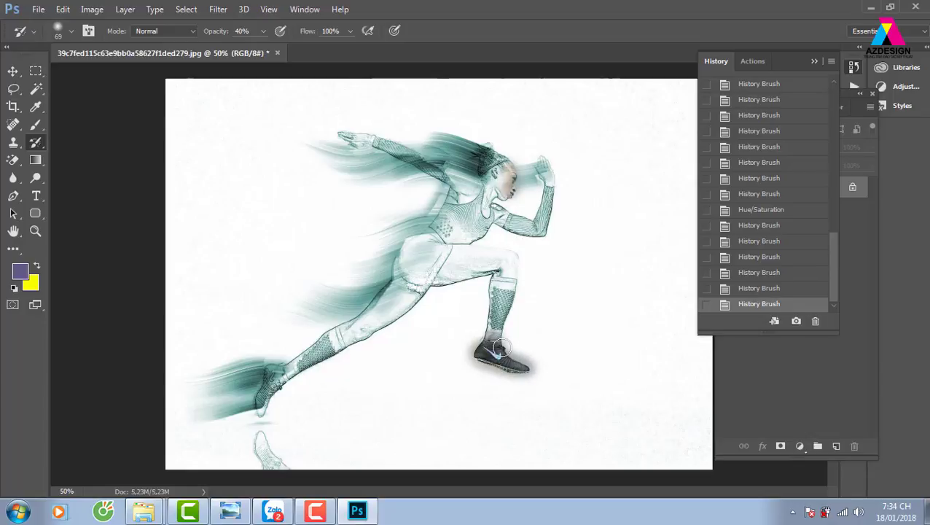
- Restore original skin colour along the shins, knee, thigh, forearm and elbow
{"action": "mouse_move", "coordinate": [499, 350]}
{"action": "left_mouse_down"}
{"action": "mouse_move", "coordinate": [475, 241]}
{"action": "mouse_move", "coordinate": [451, 250]}
{"action": "mouse_move", "coordinate": [509, 252]}
{"action": "mouse_move", "coordinate": [509, 281]}
{"action": "left_mouse_up"}
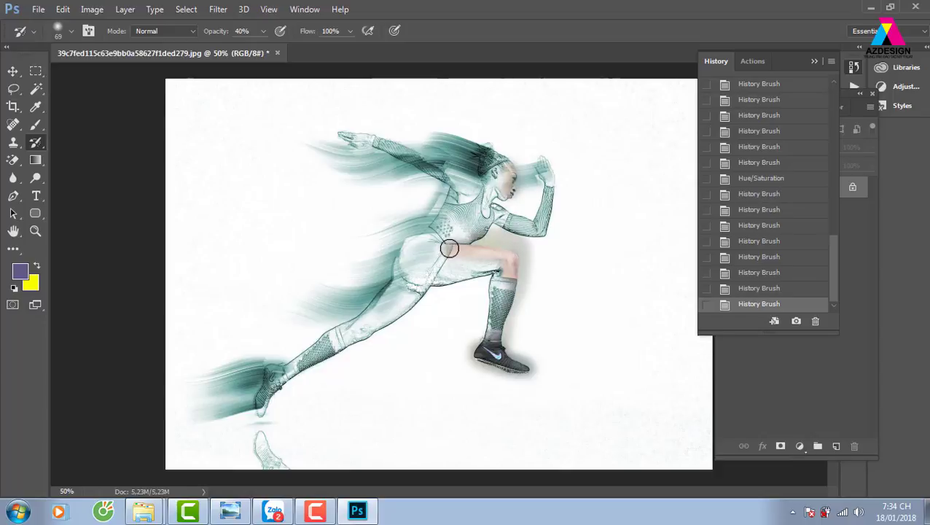
{"action": "left_click_drag", "start_coordinate": [449, 248], "coordinate": [405, 248]}
{"action": "left_click_drag", "start_coordinate": [461, 248], "coordinate": [520, 267]}
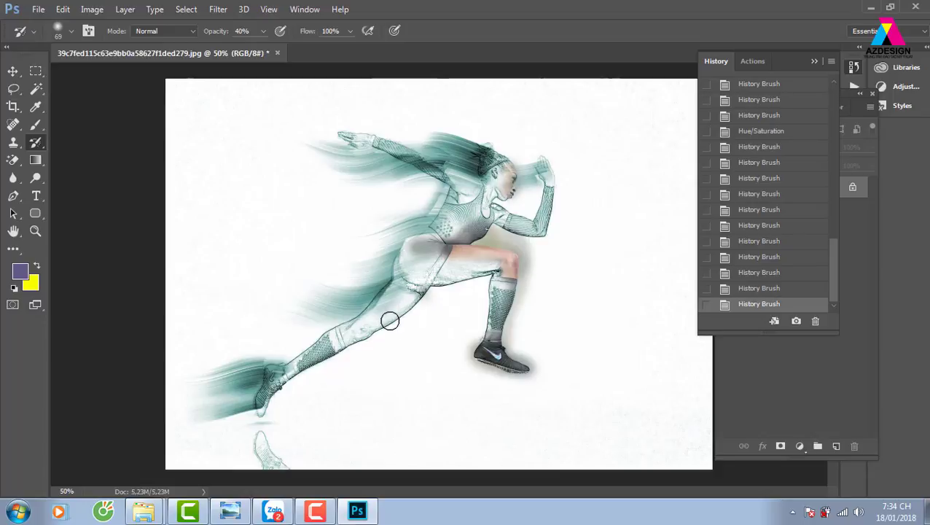
{"action": "mouse_move", "coordinate": [389, 321]}
{"action": "left_mouse_down"}
{"action": "mouse_move", "coordinate": [286, 376]}
{"action": "mouse_move", "coordinate": [259, 430]}
{"action": "mouse_move", "coordinate": [274, 373]}
{"action": "mouse_move", "coordinate": [296, 387]}
{"action": "left_mouse_up"}
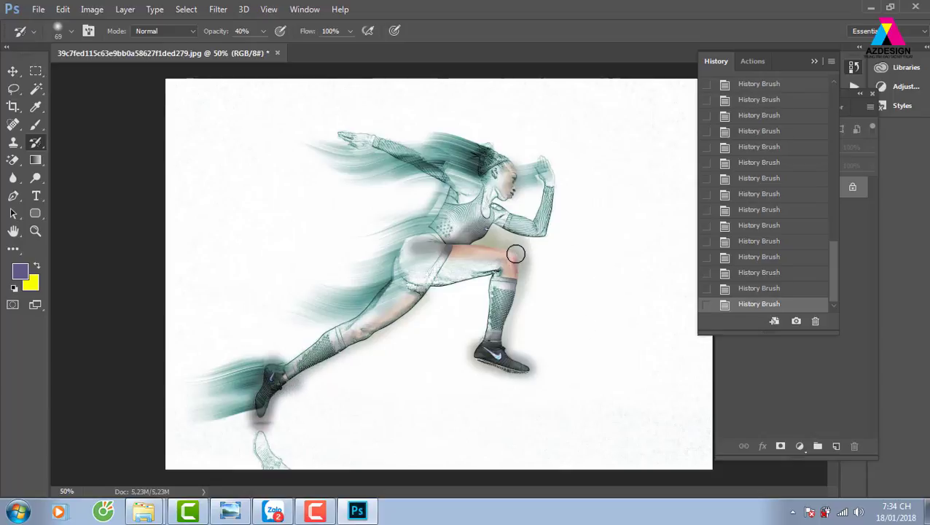
{"action": "left_click_drag", "start_coordinate": [517, 253], "coordinate": [518, 271]}
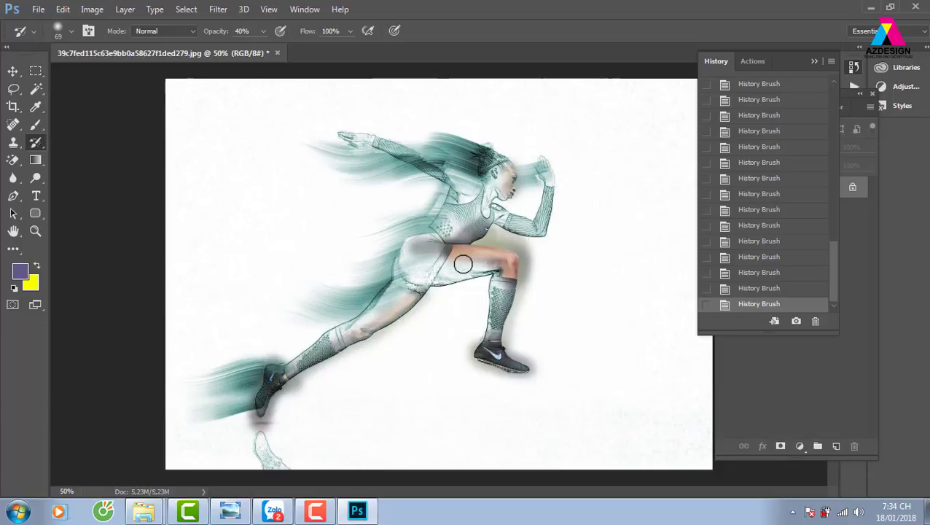
{"action": "left_click_drag", "start_coordinate": [496, 271], "coordinate": [421, 304]}
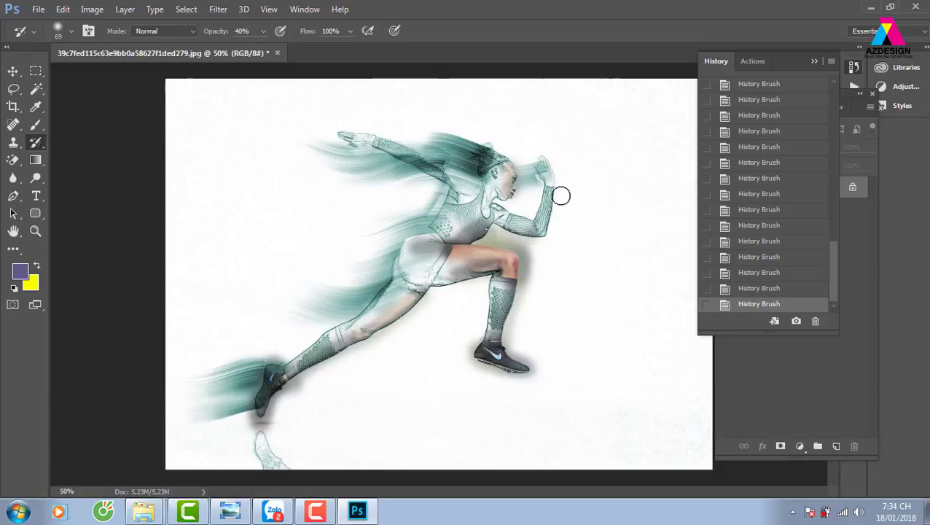
{"action": "mouse_move", "coordinate": [556, 193]}
{"action": "left_mouse_down"}
{"action": "mouse_move", "coordinate": [539, 233]}
{"action": "mouse_move", "coordinate": [552, 177]}
{"action": "left_mouse_up"}
{"action": "left_click_drag", "start_coordinate": [523, 238], "coordinate": [496, 232]}
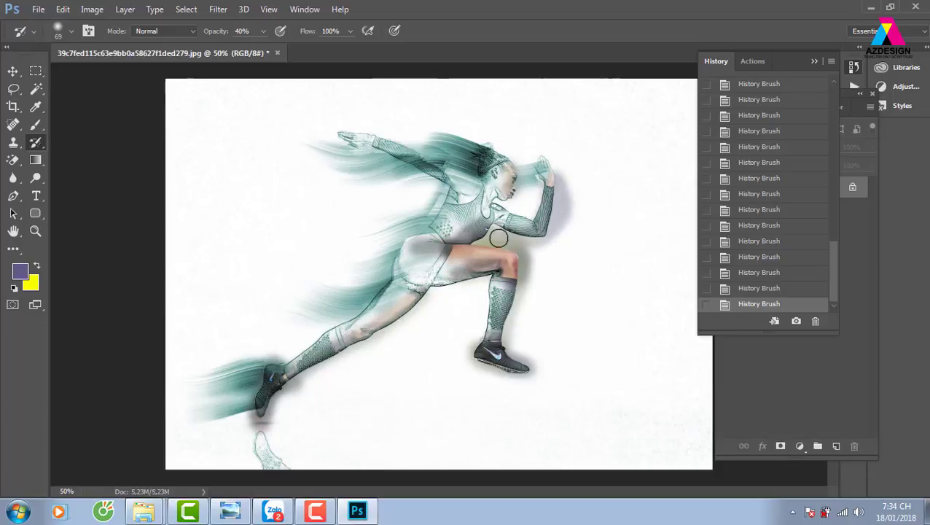
{"action": "mouse_move", "coordinate": [374, 340]}
{"action": "left_mouse_down"}
{"action": "mouse_move", "coordinate": [343, 343]}
{"action": "mouse_move", "coordinate": [301, 370]}
{"action": "mouse_move", "coordinate": [421, 295]}
{"action": "left_mouse_up"}
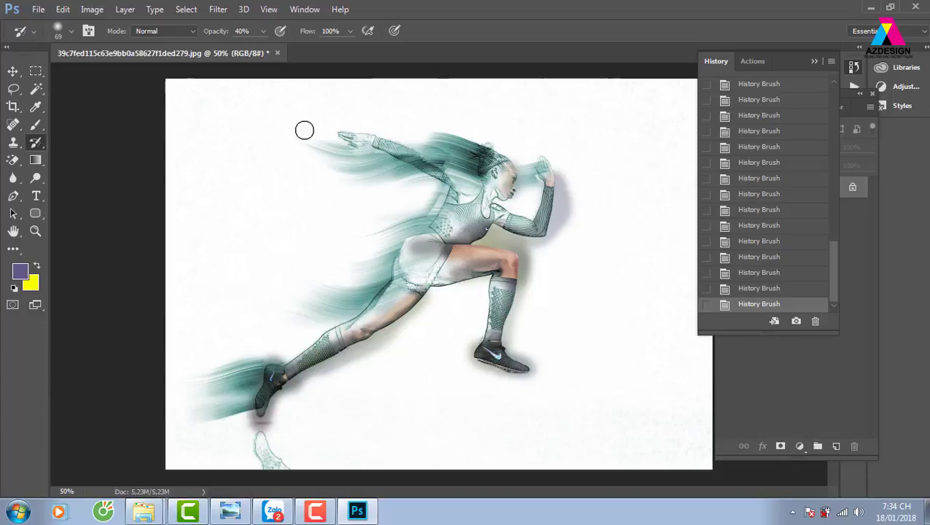
- Revert to the original colour photo with F12 and bring the History panel back
{"action": "right_click", "coordinate": [37, 144]}
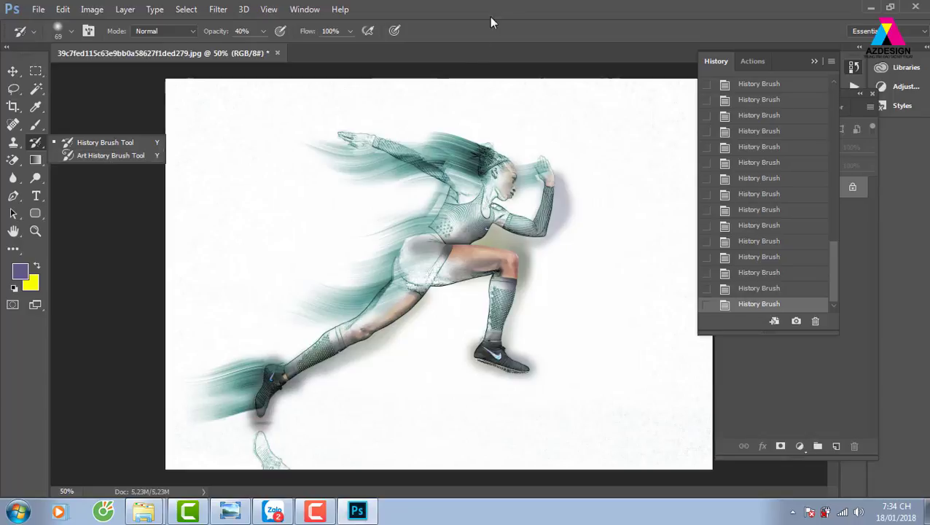
{"action": "left_click", "coordinate": [539, 27]}
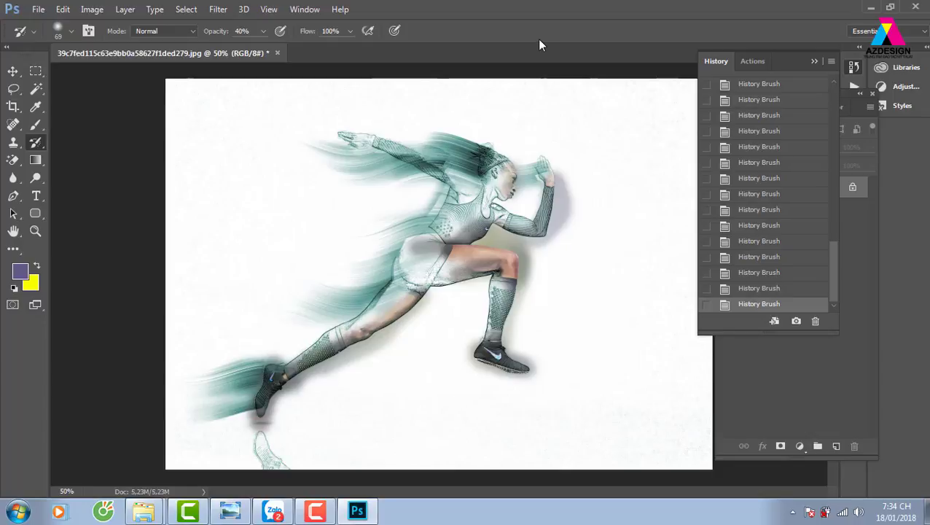
{"action": "key", "text": "F12"}
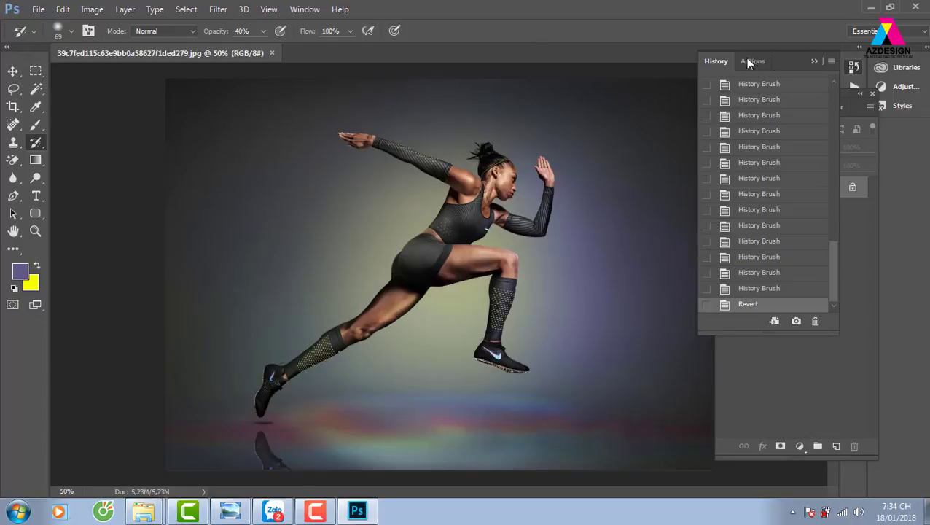
{"action": "left_click", "coordinate": [815, 61]}
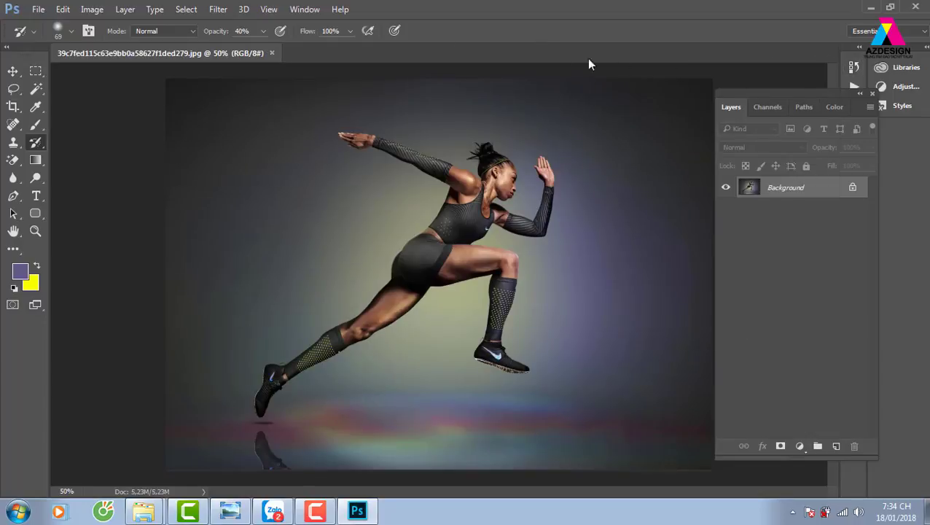
{"action": "left_click", "coordinate": [304, 9]}
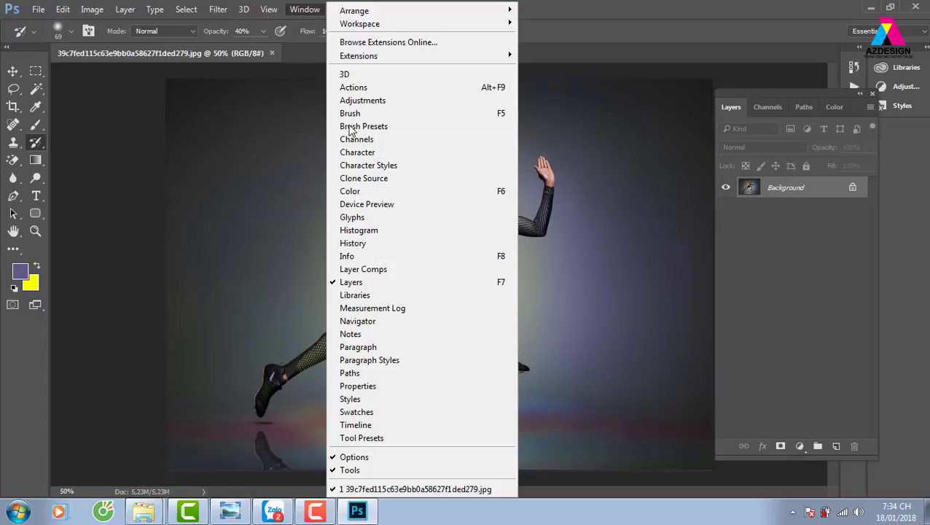
{"action": "left_click", "coordinate": [474, 242]}
{"action": "left_click_drag", "start_coordinate": [829, 267], "coordinate": [856, 78]}
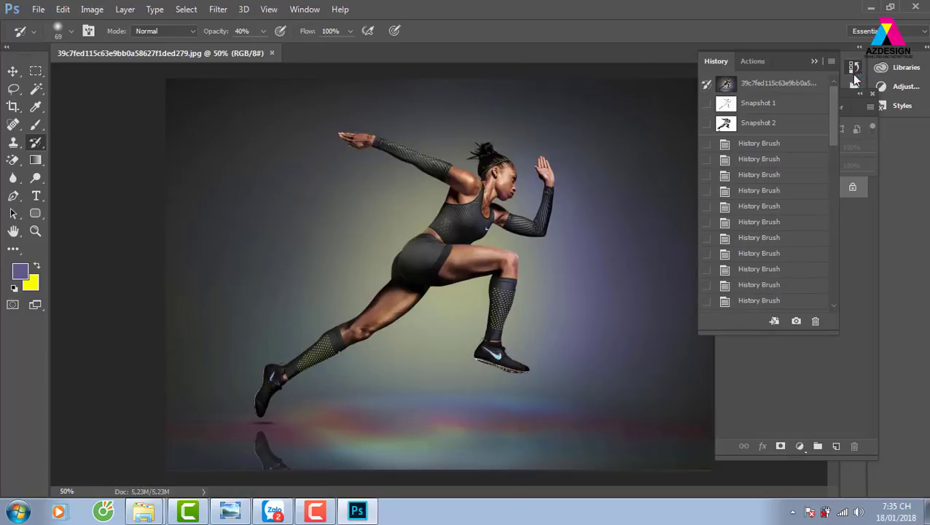
- Delete Snapshot 2 from the History panel, undoing the accidental deletion of Snapshot 1
{"action": "left_click", "coordinate": [798, 129]}
{"action": "left_click", "coordinate": [815, 320]}
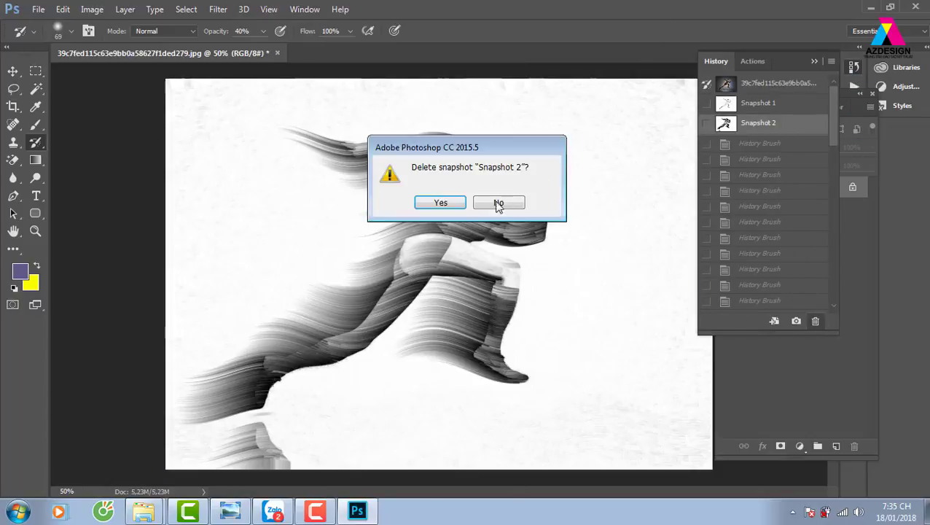
{"action": "left_click", "coordinate": [441, 202]}
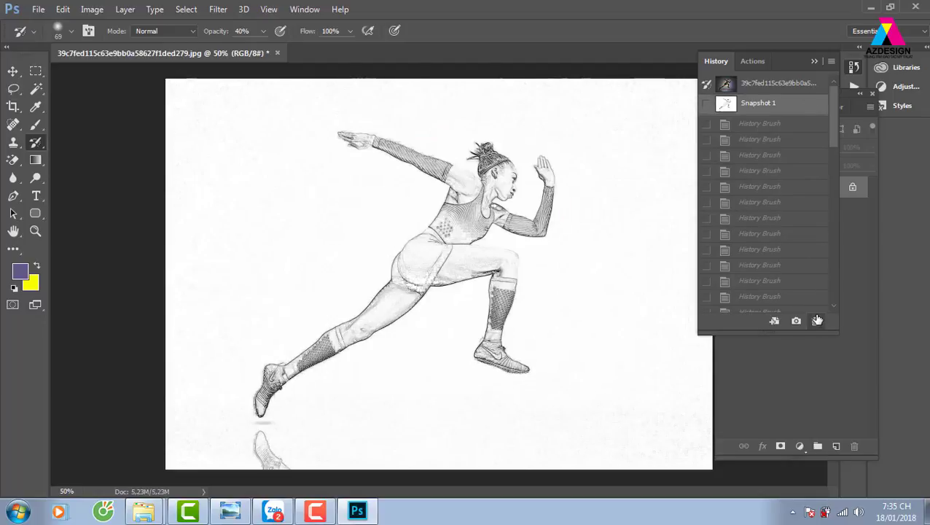
{"action": "left_click", "coordinate": [818, 321]}
{"action": "left_click", "coordinate": [440, 203]}
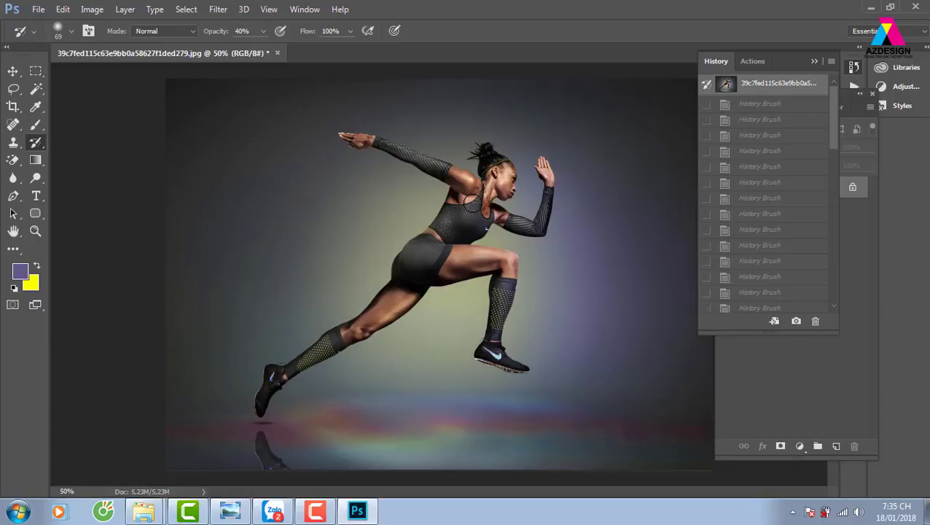
{"action": "key", "text": "ctrl+z"}
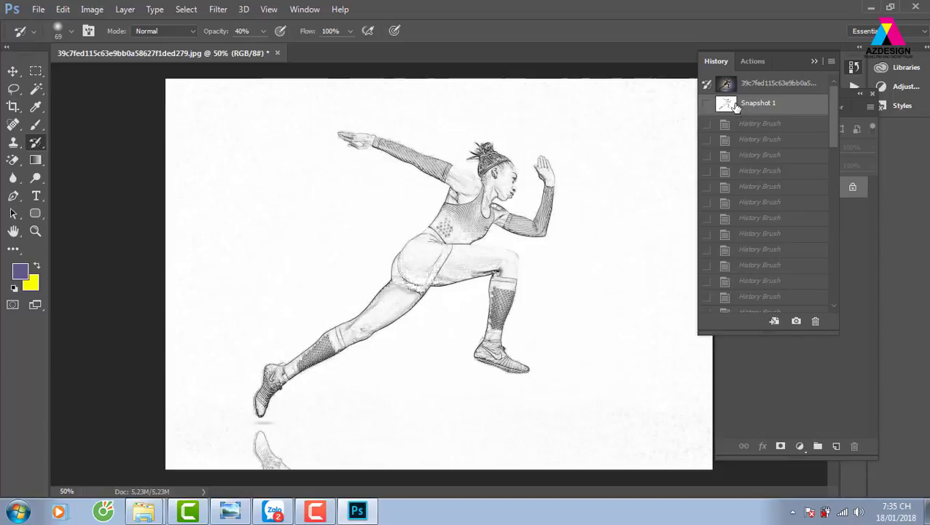
- Switch the history brush slot to the Art History Brush Tool
{"action": "left_click", "coordinate": [856, 250]}
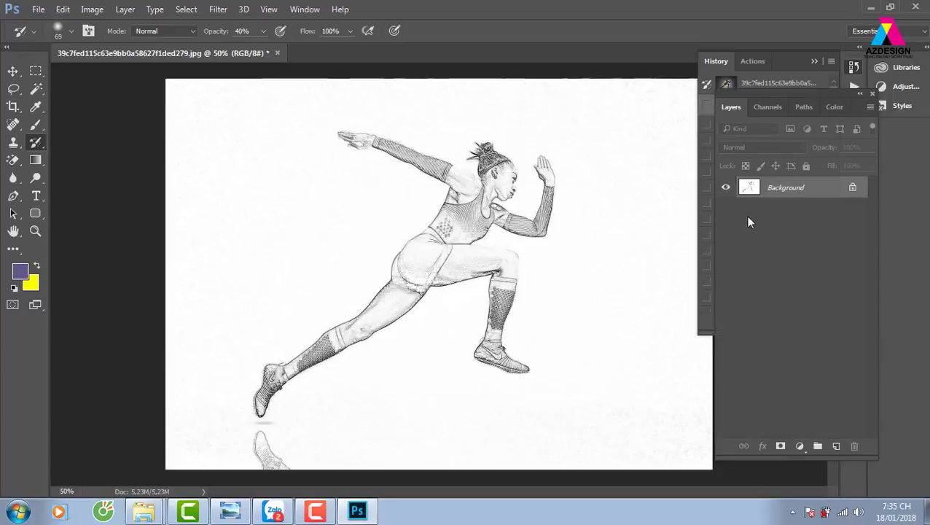
{"action": "right_click", "coordinate": [40, 146]}
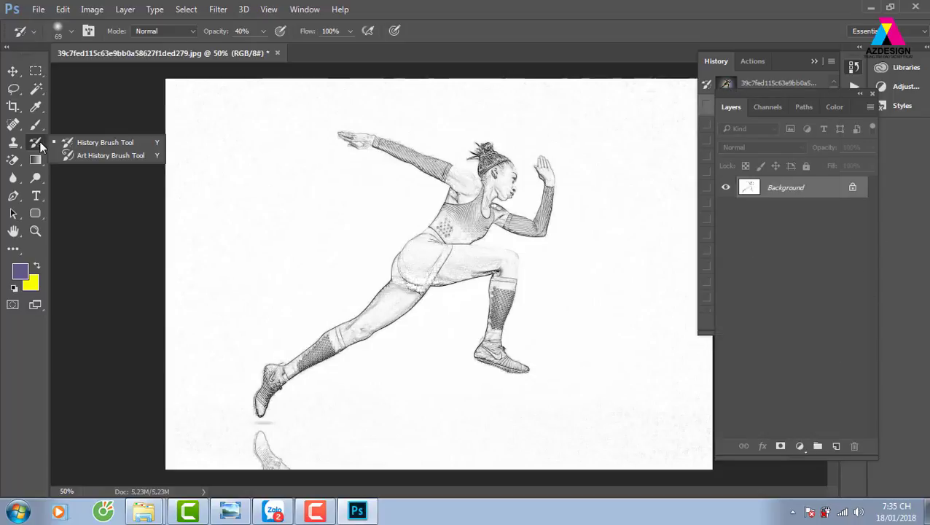
{"action": "left_click", "coordinate": [130, 155]}
- Open Buwz1uRIUAERncv.jpg from the E: drive's nike folder as a new document
{"action": "key", "text": "ctrl+o"}
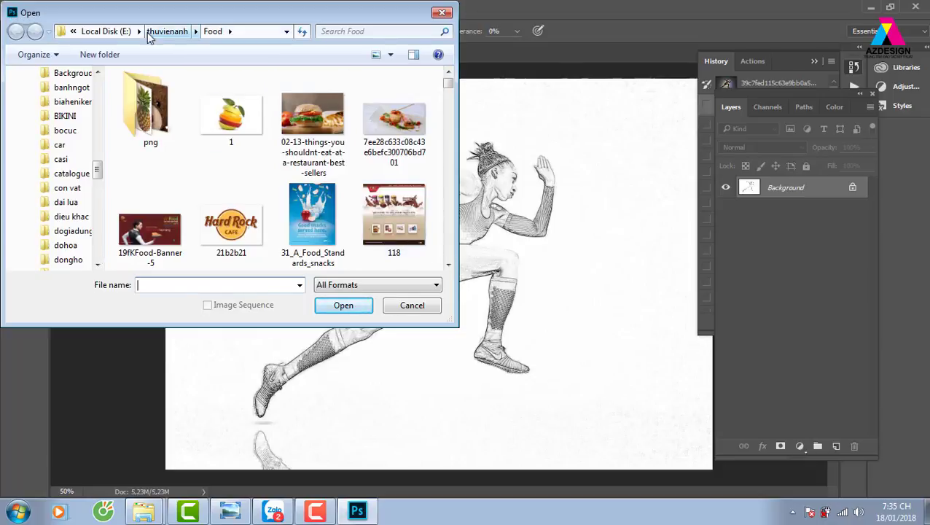
{"action": "left_click", "coordinate": [117, 32]}
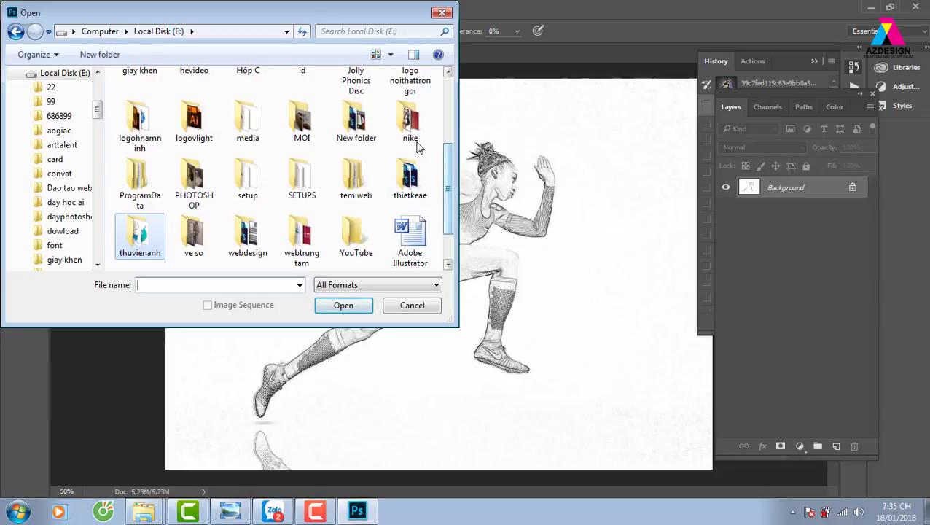
{"action": "double_click", "coordinate": [410, 124]}
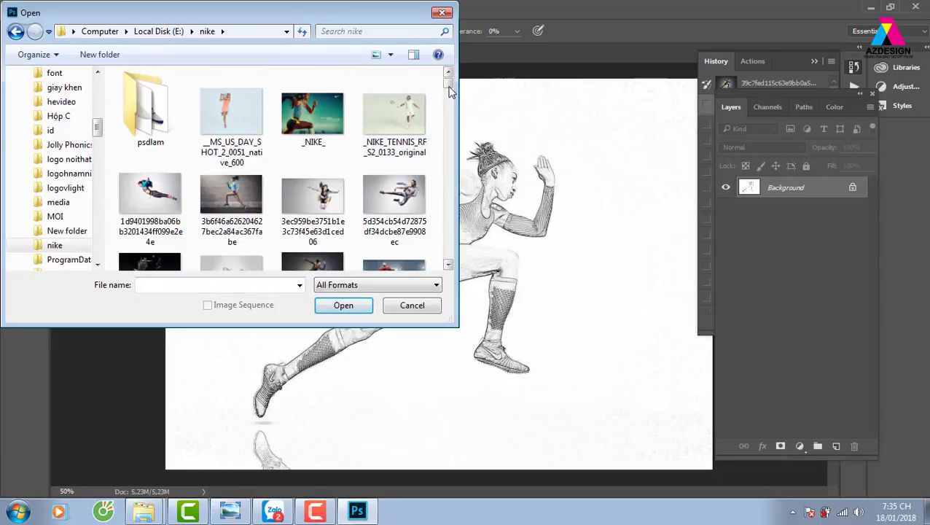
{"action": "left_click_drag", "start_coordinate": [450, 89], "coordinate": [453, 128]}
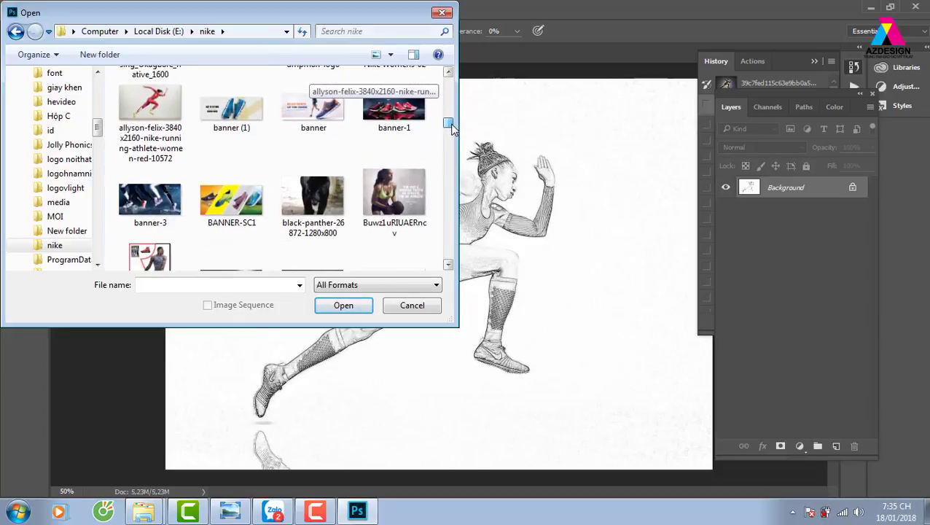
{"action": "left_click", "coordinate": [403, 219]}
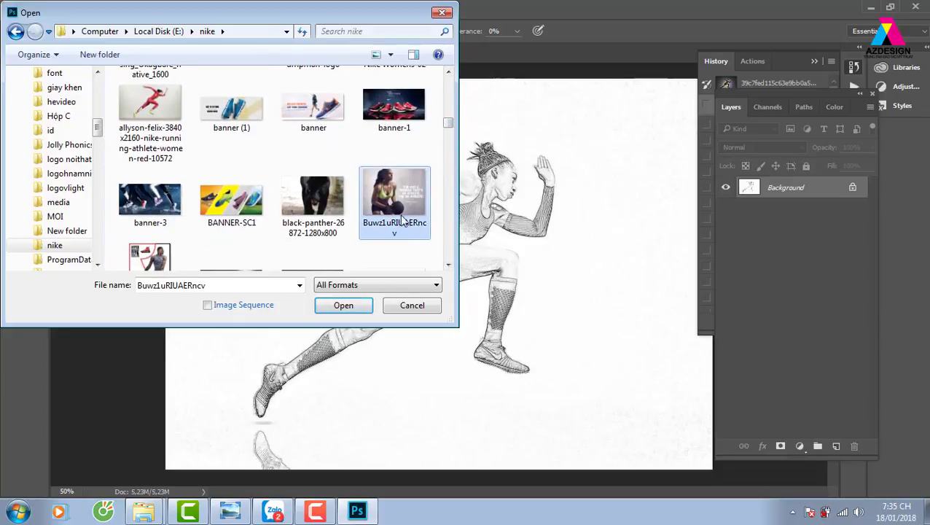
{"action": "left_click", "coordinate": [355, 307]}
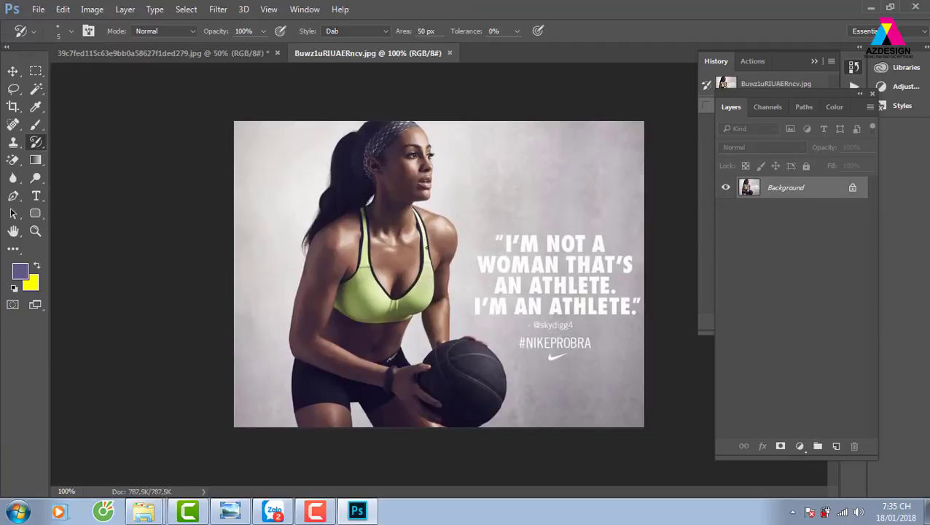
- With an 84 px Art History Brush, paint out the quote text and smear the whole figure into dabs
{"action": "right_click", "coordinate": [447, 190]}
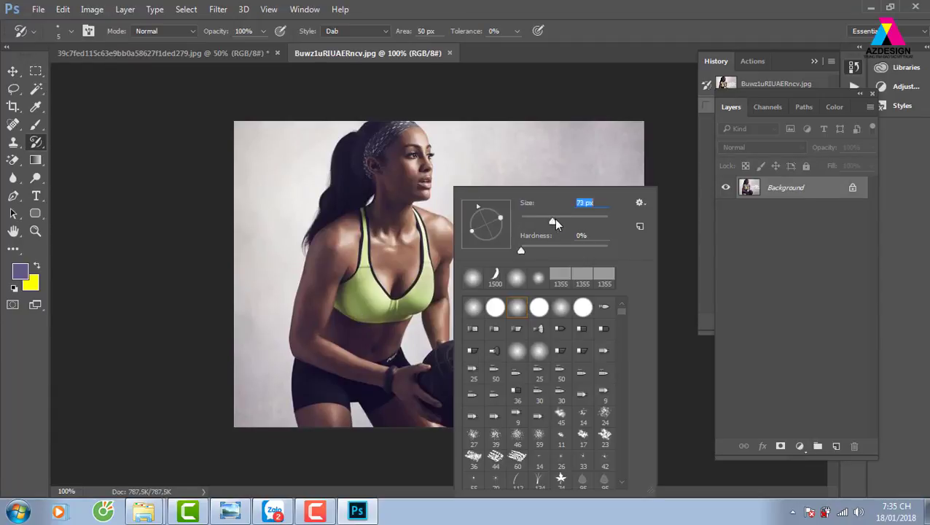
{"action": "left_click_drag", "start_coordinate": [555, 219], "coordinate": [559, 220]}
{"action": "left_click", "coordinate": [603, 138]}
{"action": "left_click", "coordinate": [558, 178]}
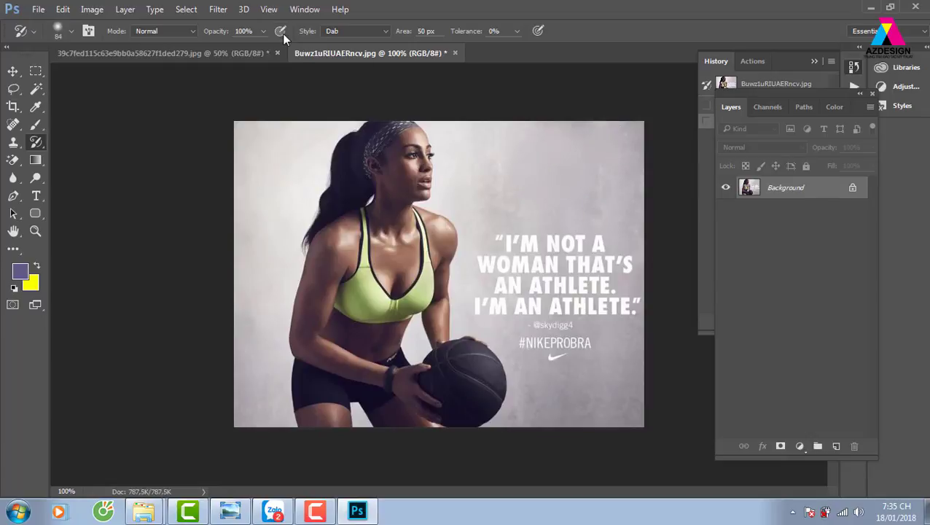
{"action": "mouse_move", "coordinate": [530, 204]}
{"action": "left_mouse_down"}
{"action": "mouse_move", "coordinate": [556, 270]}
{"action": "mouse_move", "coordinate": [495, 224]}
{"action": "mouse_move", "coordinate": [602, 238]}
{"action": "mouse_move", "coordinate": [587, 343]}
{"action": "mouse_move", "coordinate": [542, 336]}
{"action": "mouse_move", "coordinate": [546, 409]}
{"action": "left_mouse_up"}
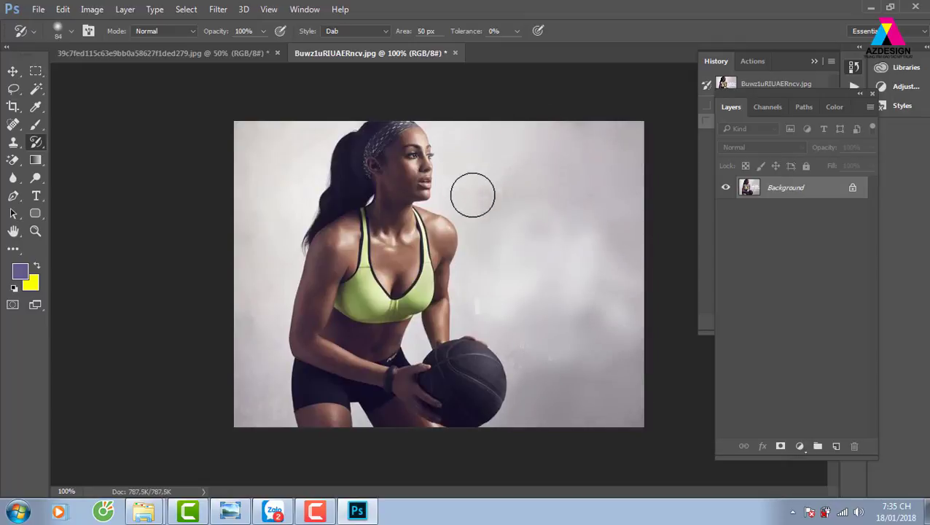
{"action": "mouse_move", "coordinate": [430, 183]}
{"action": "left_mouse_down"}
{"action": "mouse_move", "coordinate": [402, 135]}
{"action": "mouse_move", "coordinate": [306, 197]}
{"action": "left_mouse_up"}
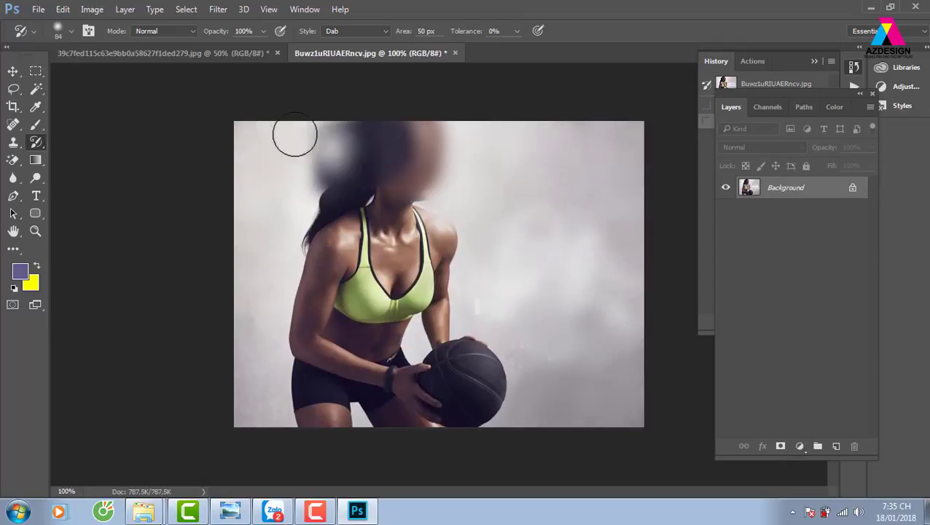
{"action": "left_click_drag", "start_coordinate": [292, 137], "coordinate": [302, 218]}
{"action": "mouse_move", "coordinate": [284, 320]}
{"action": "left_mouse_down"}
{"action": "mouse_move", "coordinate": [296, 409]}
{"action": "mouse_move", "coordinate": [408, 343]}
{"action": "mouse_move", "coordinate": [510, 401]}
{"action": "mouse_move", "coordinate": [350, 386]}
{"action": "left_mouse_up"}
{"action": "mouse_move", "coordinate": [431, 248]}
{"action": "left_mouse_down"}
{"action": "mouse_move", "coordinate": [409, 239]}
{"action": "mouse_move", "coordinate": [357, 333]}
{"action": "mouse_move", "coordinate": [374, 262]}
{"action": "mouse_move", "coordinate": [442, 346]}
{"action": "mouse_move", "coordinate": [291, 394]}
{"action": "mouse_move", "coordinate": [280, 378]}
{"action": "mouse_move", "coordinate": [337, 175]}
{"action": "mouse_move", "coordinate": [320, 133]}
{"action": "mouse_move", "coordinate": [340, 359]}
{"action": "mouse_move", "coordinate": [457, 421]}
{"action": "mouse_move", "coordinate": [494, 349]}
{"action": "mouse_move", "coordinate": [481, 394]}
{"action": "mouse_move", "coordinate": [251, 287]}
{"action": "mouse_move", "coordinate": [255, 132]}
{"action": "mouse_move", "coordinate": [335, 145]}
{"action": "mouse_move", "coordinate": [363, 203]}
{"action": "mouse_move", "coordinate": [395, 177]}
{"action": "mouse_move", "coordinate": [426, 198]}
{"action": "left_mouse_up"}
- Repaint the hair and upper body with a 48 px brush, then shrink it to 20 px
{"action": "right_click", "coordinate": [433, 186]}
{"action": "left_click_drag", "start_coordinate": [533, 220], "coordinate": [519, 219]}
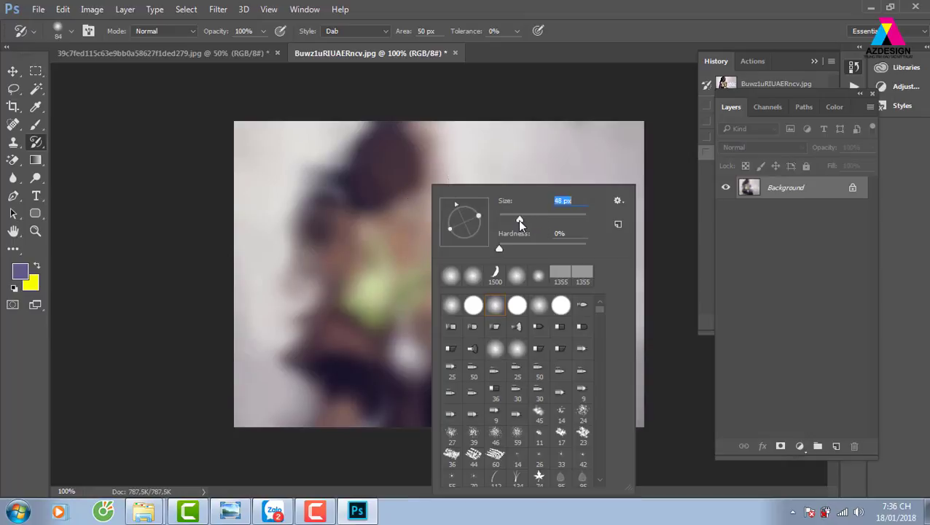
{"action": "left_click", "coordinate": [401, 164]}
{"action": "mouse_move", "coordinate": [372, 162]}
{"action": "left_mouse_down"}
{"action": "mouse_move", "coordinate": [384, 131]}
{"action": "mouse_move", "coordinate": [426, 166]}
{"action": "mouse_move", "coordinate": [421, 224]}
{"action": "mouse_move", "coordinate": [395, 275]}
{"action": "mouse_move", "coordinate": [434, 280]}
{"action": "mouse_move", "coordinate": [357, 308]}
{"action": "mouse_move", "coordinate": [308, 382]}
{"action": "mouse_move", "coordinate": [333, 438]}
{"action": "mouse_move", "coordinate": [474, 395]}
{"action": "mouse_move", "coordinate": [490, 365]}
{"action": "mouse_move", "coordinate": [436, 399]}
{"action": "mouse_move", "coordinate": [348, 326]}
{"action": "mouse_move", "coordinate": [334, 218]}
{"action": "mouse_move", "coordinate": [318, 274]}
{"action": "mouse_move", "coordinate": [269, 293]}
{"action": "mouse_move", "coordinate": [415, 169]}
{"action": "mouse_move", "coordinate": [382, 199]}
{"action": "mouse_move", "coordinate": [361, 296]}
{"action": "mouse_move", "coordinate": [388, 117]}
{"action": "mouse_move", "coordinate": [368, 197]}
{"action": "left_mouse_up"}
{"action": "right_click", "coordinate": [417, 144]}
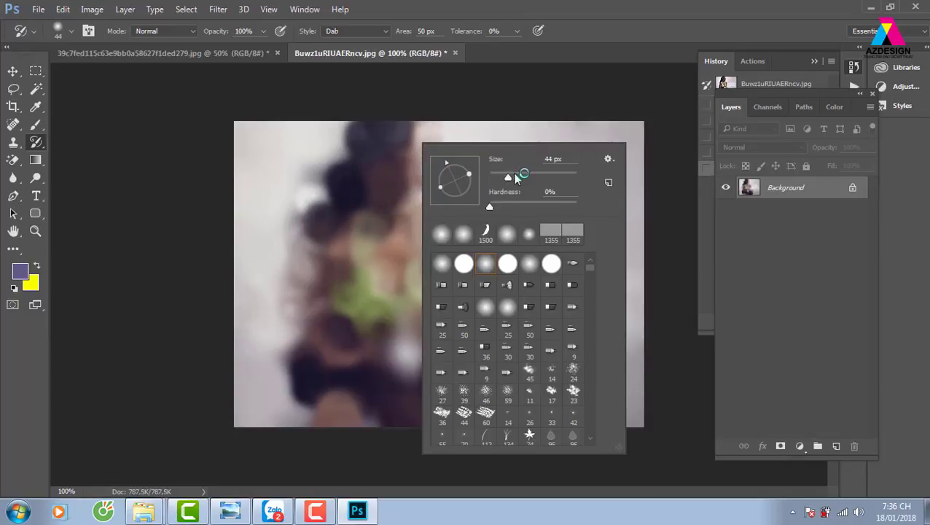
{"action": "left_click_drag", "start_coordinate": [502, 180], "coordinate": [496, 178]}
- Repaint the head, face and neck with 20 px dabs, then refine the face with a smaller brush
{"action": "left_click", "coordinate": [412, 149]}
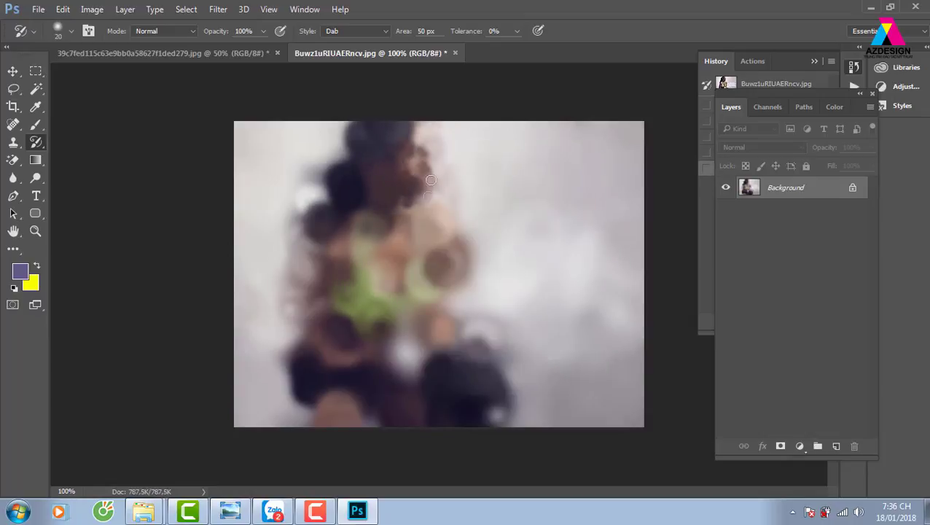
{"action": "mouse_move", "coordinate": [427, 113]}
{"action": "left_mouse_down"}
{"action": "mouse_move", "coordinate": [392, 285]}
{"action": "mouse_move", "coordinate": [353, 363]}
{"action": "mouse_move", "coordinate": [460, 351]}
{"action": "mouse_move", "coordinate": [433, 277]}
{"action": "mouse_move", "coordinate": [445, 241]}
{"action": "mouse_move", "coordinate": [470, 218]}
{"action": "mouse_move", "coordinate": [491, 329]}
{"action": "mouse_move", "coordinate": [391, 323]}
{"action": "mouse_move", "coordinate": [317, 214]}
{"action": "mouse_move", "coordinate": [293, 340]}
{"action": "mouse_move", "coordinate": [326, 409]}
{"action": "mouse_move", "coordinate": [274, 321]}
{"action": "mouse_move", "coordinate": [297, 222]}
{"action": "mouse_move", "coordinate": [331, 153]}
{"action": "mouse_move", "coordinate": [353, 118]}
{"action": "mouse_move", "coordinate": [390, 92]}
{"action": "left_mouse_up"}
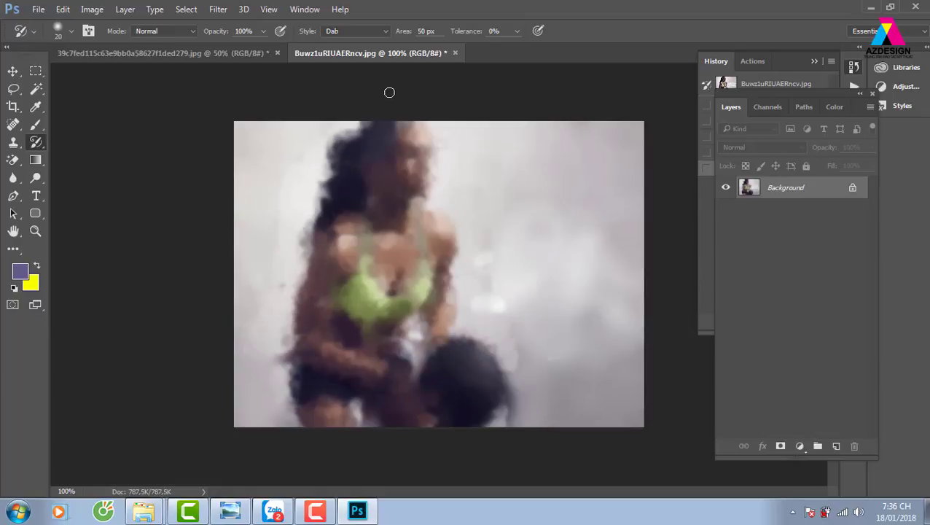
{"action": "mouse_move", "coordinate": [424, 167]}
{"action": "left_mouse_down"}
{"action": "mouse_move", "coordinate": [407, 237]}
{"action": "mouse_move", "coordinate": [420, 165]}
{"action": "mouse_move", "coordinate": [417, 196]}
{"action": "mouse_move", "coordinate": [415, 176]}
{"action": "left_mouse_up"}
{"action": "right_click", "coordinate": [425, 164]}
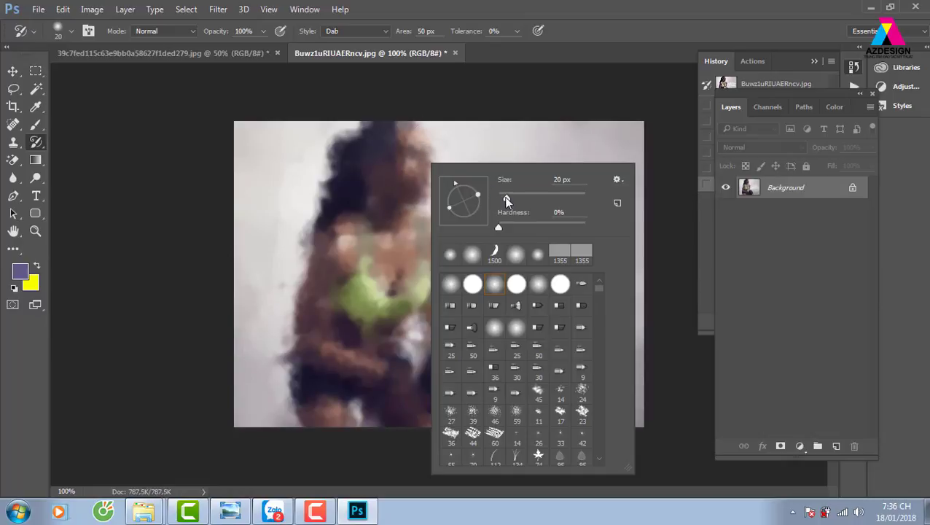
{"action": "left_click", "coordinate": [418, 168]}
{"action": "mouse_move", "coordinate": [417, 168]}
{"action": "left_mouse_down"}
{"action": "mouse_move", "coordinate": [416, 186]}
{"action": "mouse_move", "coordinate": [417, 128]}
{"action": "left_mouse_up"}
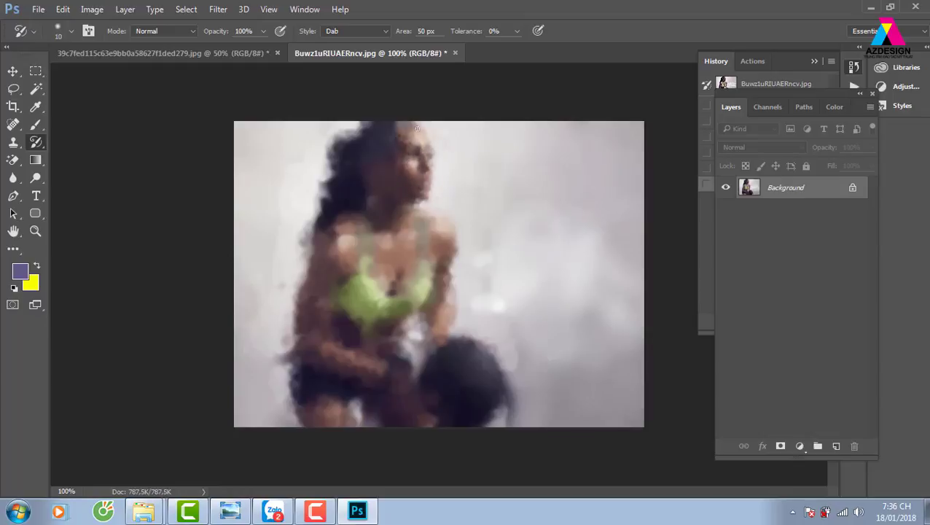
{"action": "left_click", "coordinate": [424, 192]}
- Repaint the chest, shoulders, arms, green top, hands, ball and neck with fine dabs
{"action": "mouse_move", "coordinate": [401, 224]}
{"action": "left_mouse_down"}
{"action": "mouse_move", "coordinate": [426, 239]}
{"action": "mouse_move", "coordinate": [449, 235]}
{"action": "left_mouse_up"}
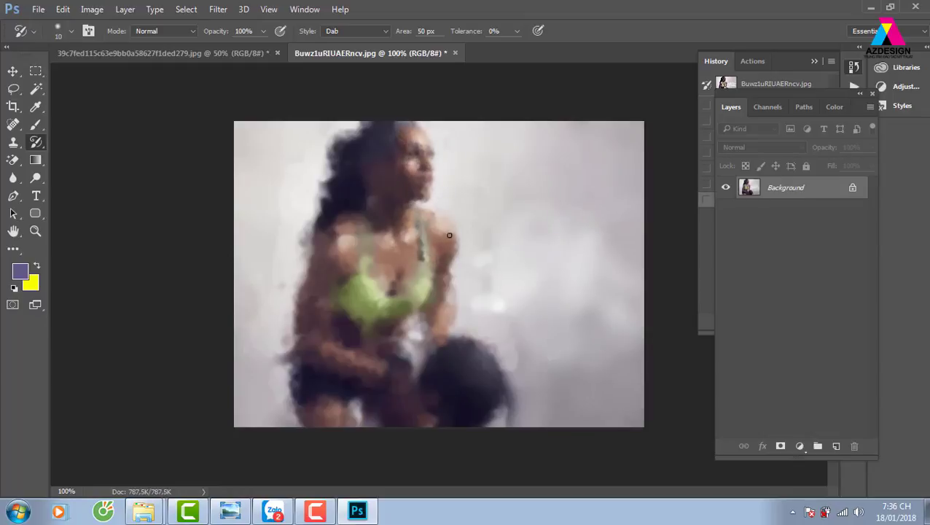
{"action": "mouse_move", "coordinate": [451, 304]}
{"action": "left_mouse_down"}
{"action": "mouse_move", "coordinate": [444, 360]}
{"action": "mouse_move", "coordinate": [293, 331]}
{"action": "left_mouse_up"}
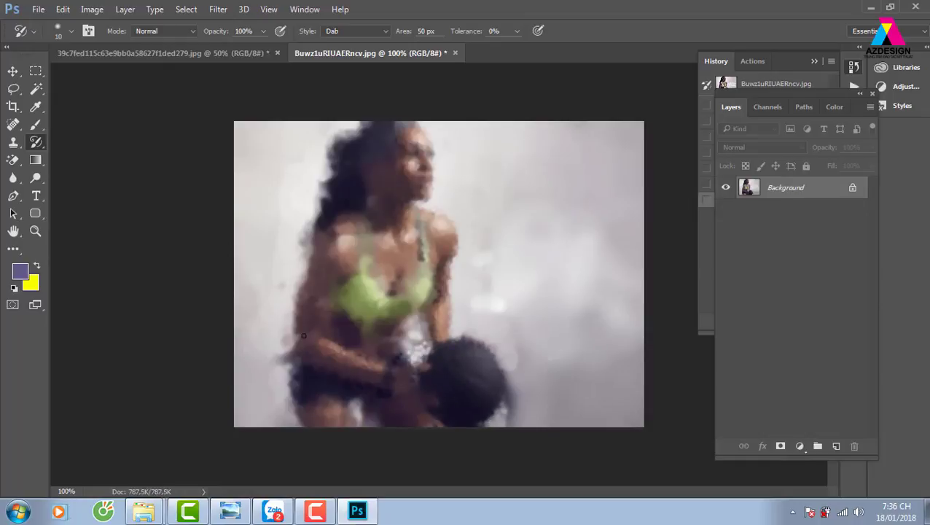
{"action": "mouse_move", "coordinate": [341, 236]}
{"action": "left_mouse_down"}
{"action": "mouse_move", "coordinate": [320, 248]}
{"action": "mouse_move", "coordinate": [335, 330]}
{"action": "left_mouse_up"}
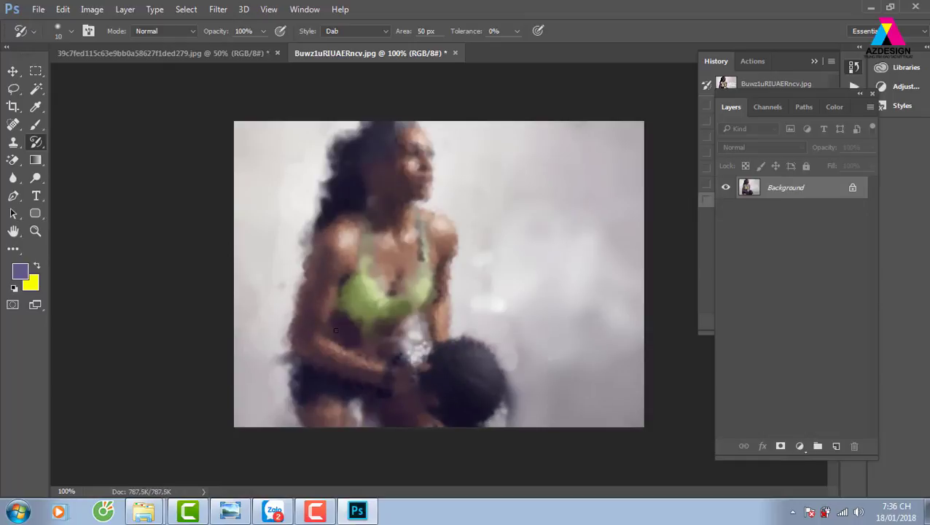
{"action": "left_click_drag", "start_coordinate": [369, 273], "coordinate": [353, 326]}
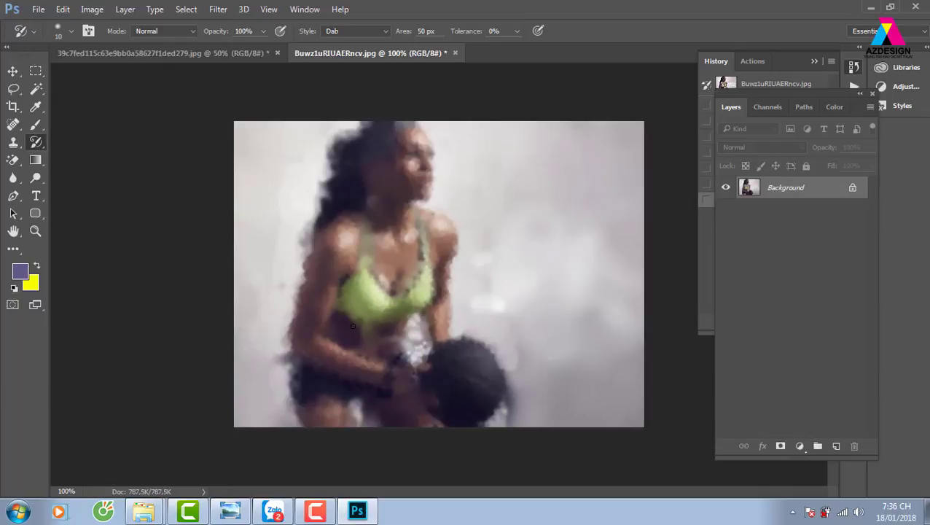
{"action": "mouse_move", "coordinate": [392, 356]}
{"action": "left_mouse_down"}
{"action": "mouse_move", "coordinate": [407, 343]}
{"action": "mouse_move", "coordinate": [423, 347]}
{"action": "mouse_move", "coordinate": [365, 401]}
{"action": "mouse_move", "coordinate": [407, 431]}
{"action": "left_mouse_up"}
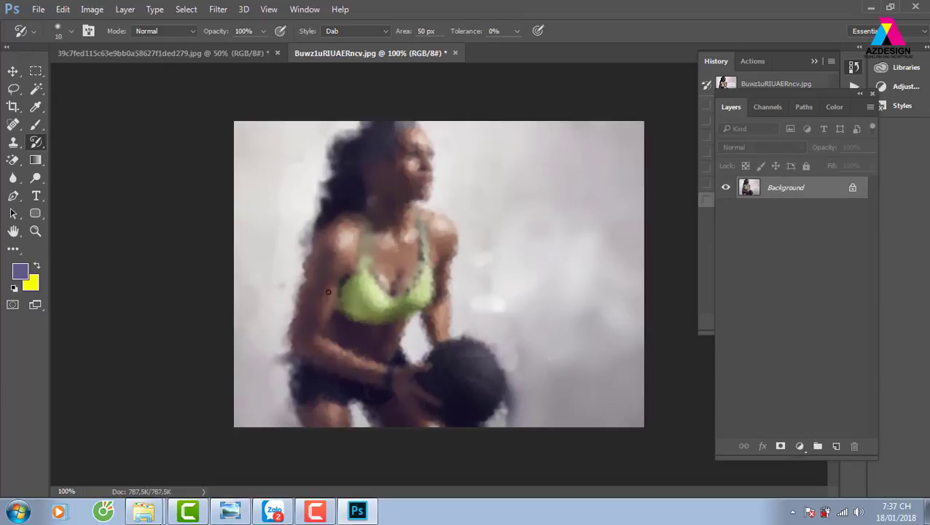
{"action": "left_click_drag", "start_coordinate": [362, 218], "coordinate": [373, 232]}
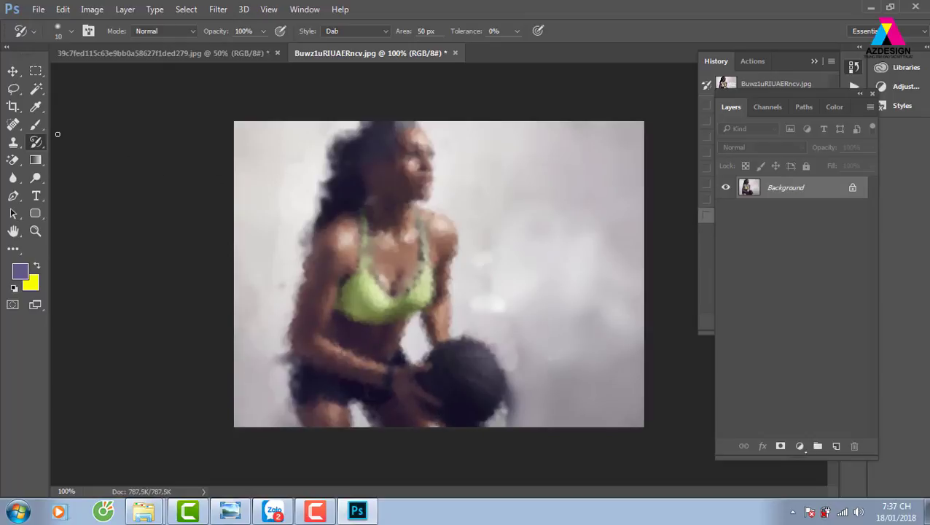
{"action": "left_click", "coordinate": [35, 126]}
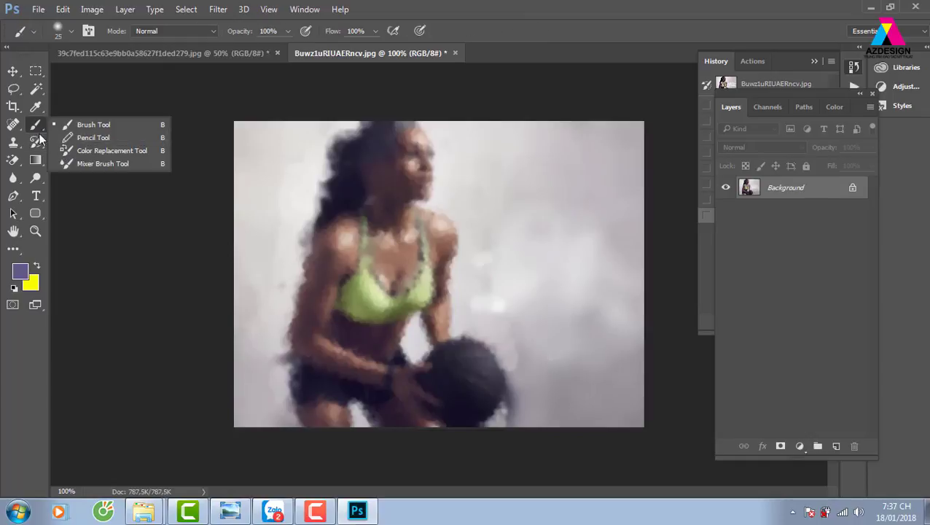
{"action": "left_click", "coordinate": [33, 144]}
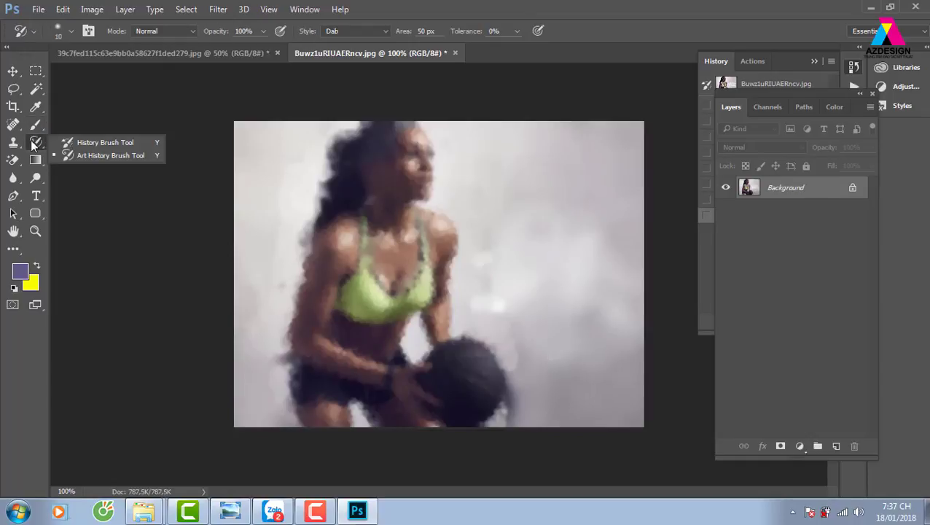
{"action": "left_click", "coordinate": [86, 143]}
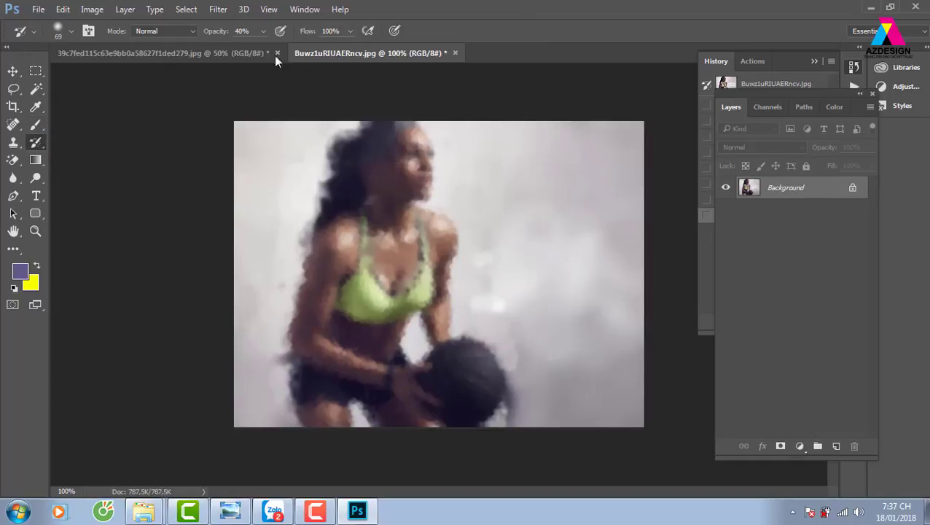
{"action": "mouse_move", "coordinate": [405, 151]}
{"action": "left_mouse_down"}
{"action": "mouse_move", "coordinate": [430, 237]}
{"action": "mouse_move", "coordinate": [423, 182]}
{"action": "mouse_move", "coordinate": [401, 131]}
{"action": "left_mouse_up"}
{"action": "left_click_drag", "start_coordinate": [426, 275], "coordinate": [393, 349]}
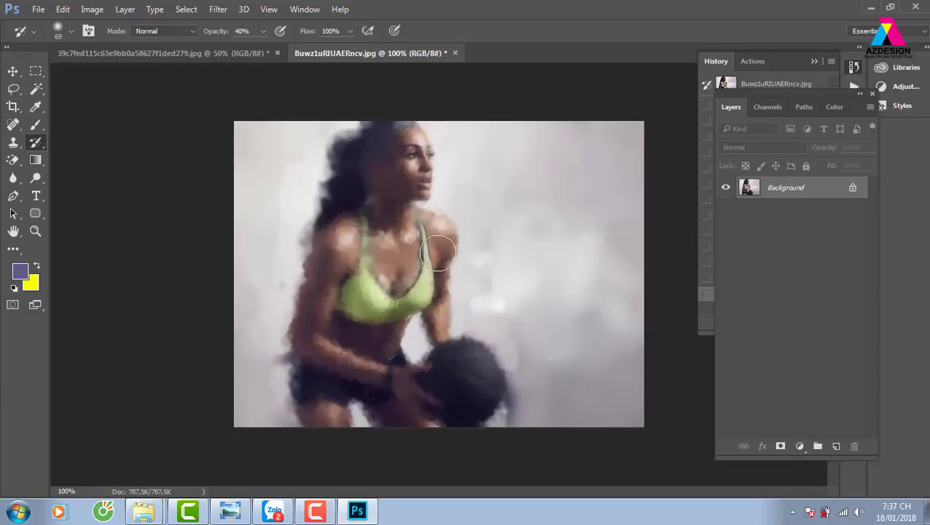
{"action": "mouse_move", "coordinate": [455, 376]}
{"action": "left_mouse_down"}
{"action": "mouse_move", "coordinate": [465, 353]}
{"action": "mouse_move", "coordinate": [470, 405]}
{"action": "mouse_move", "coordinate": [349, 349]}
{"action": "left_mouse_up"}
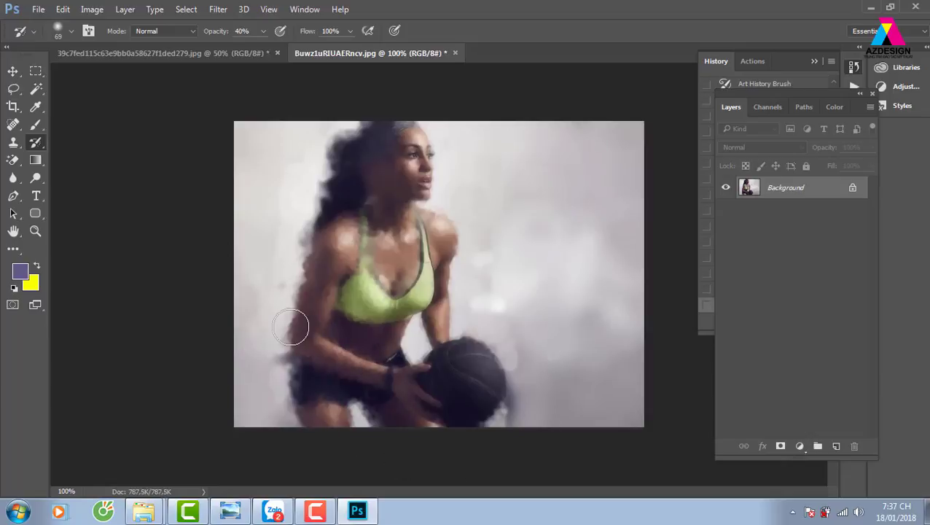
{"action": "left_click_drag", "start_coordinate": [350, 259], "coordinate": [379, 271]}
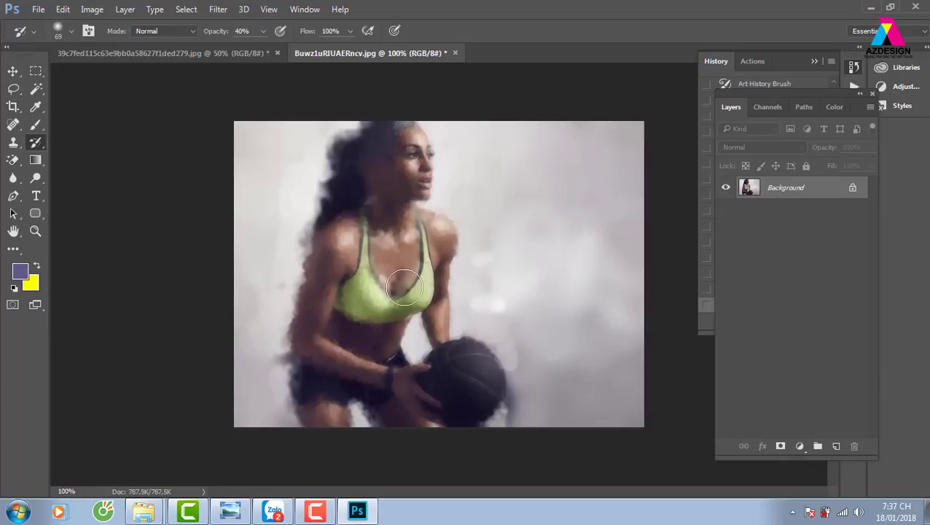
{"action": "left_click_drag", "start_coordinate": [450, 185], "coordinate": [416, 204]}
{"action": "key", "text": "ctrl+alt+z"}
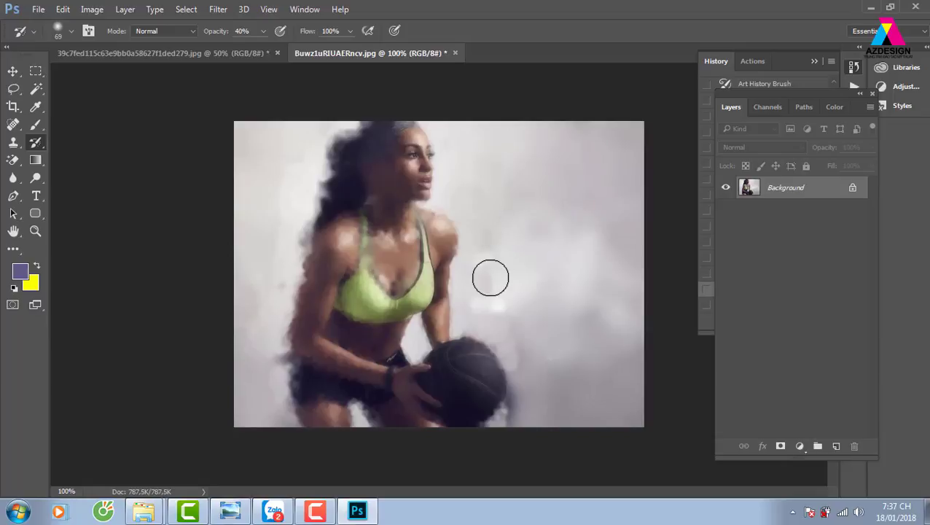
{"action": "key", "text": "ctrl+alt+z"}
{"action": "key", "text": "ctrl+alt+z"}
{"action": "key", "text": "ctrl+alt+z"}
{"action": "key", "text": "ctrl+alt+z"}
{"action": "key", "text": "ctrl+alt+z"}
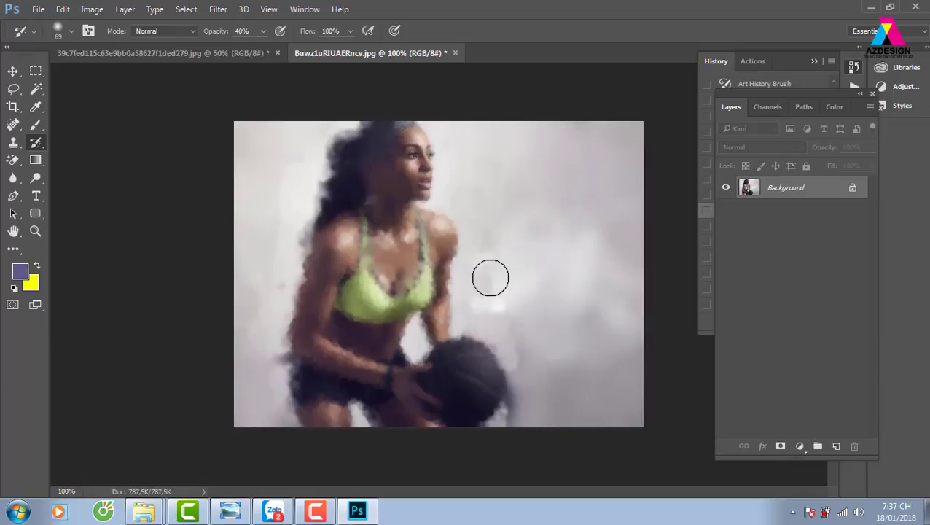
{"action": "key", "text": "ctrl+alt+z"}
{"action": "key", "text": "ctrl+alt+z"}
{"action": "key", "text": "ctrl+alt+z"}
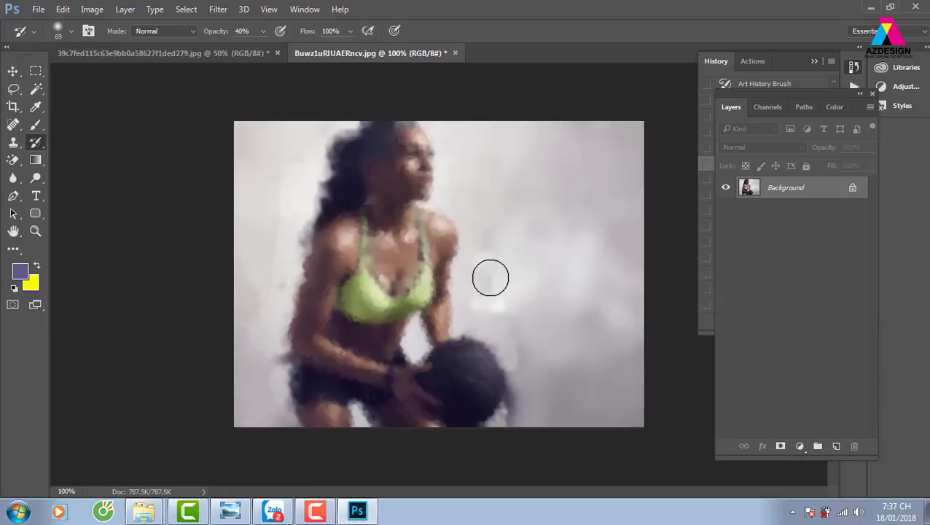
{"action": "right_click", "coordinate": [39, 144]}
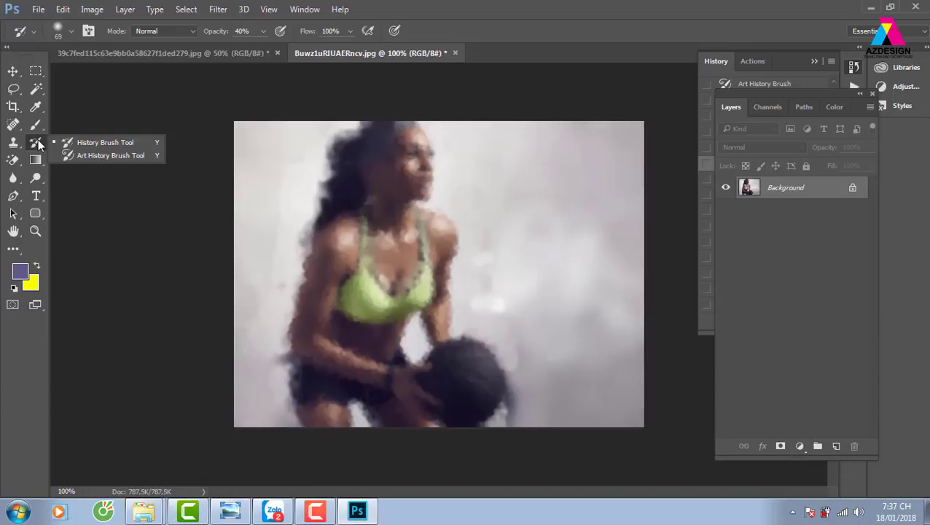
- Set the Art History Brush to 4 px and repaint the neck and strap with tiny dabs
{"action": "left_click", "coordinate": [67, 156]}
{"action": "right_click", "coordinate": [446, 144]}
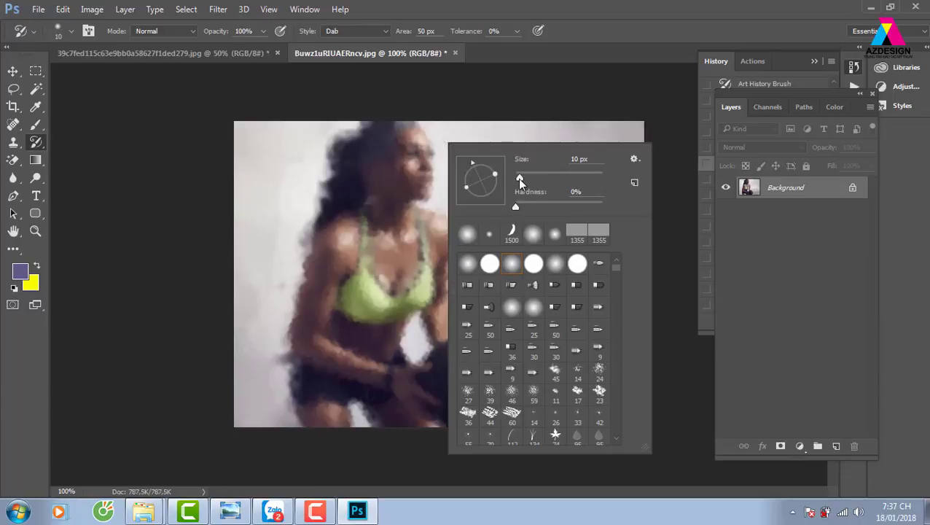
{"action": "left_click_drag", "start_coordinate": [519, 177], "coordinate": [517, 178]}
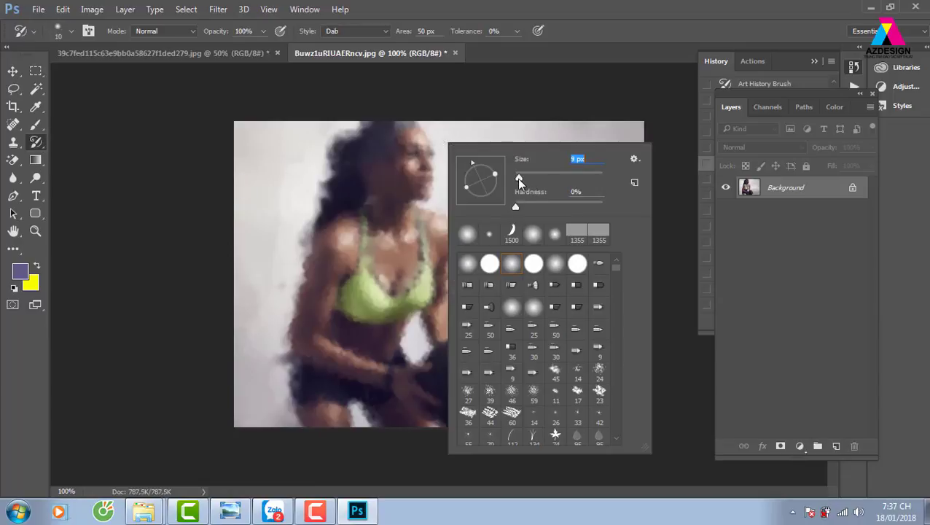
{"action": "left_click", "coordinate": [393, 154]}
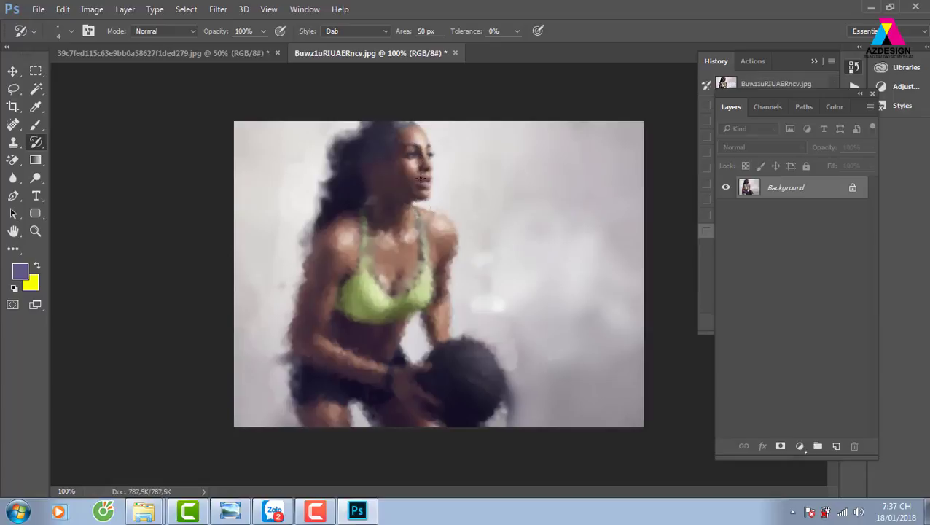
{"action": "left_click_drag", "start_coordinate": [409, 229], "coordinate": [447, 227]}
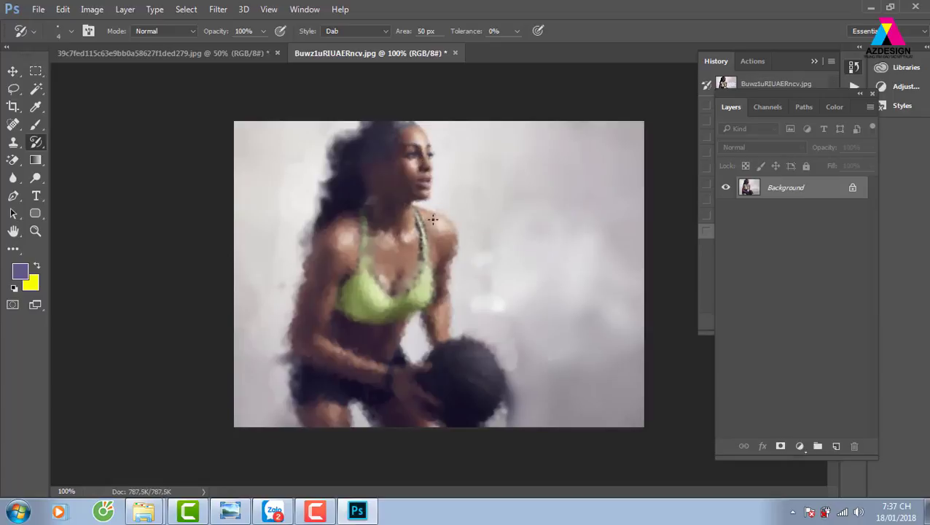
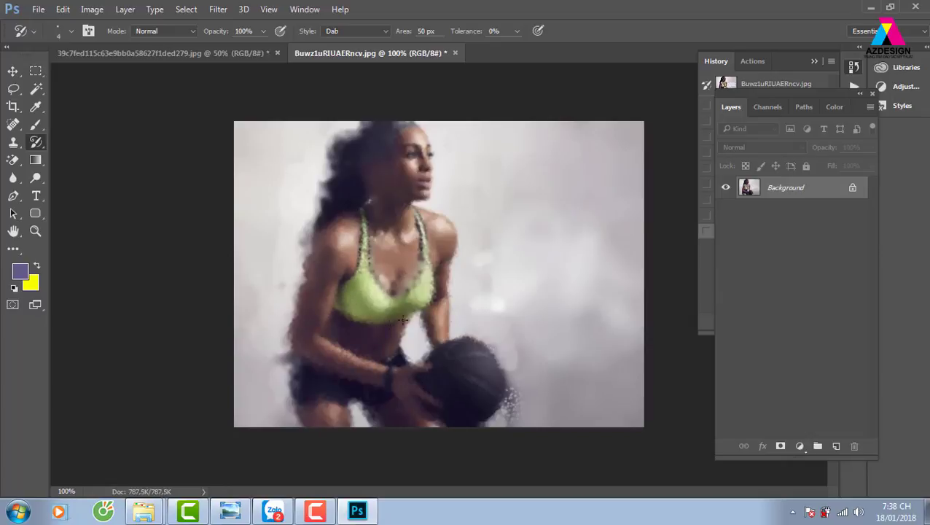
- Set the Art History Brush to Tight Medium at 34 px and smear the face and body
{"action": "left_click_drag", "start_coordinate": [559, 198], "coordinate": [559, 196]}
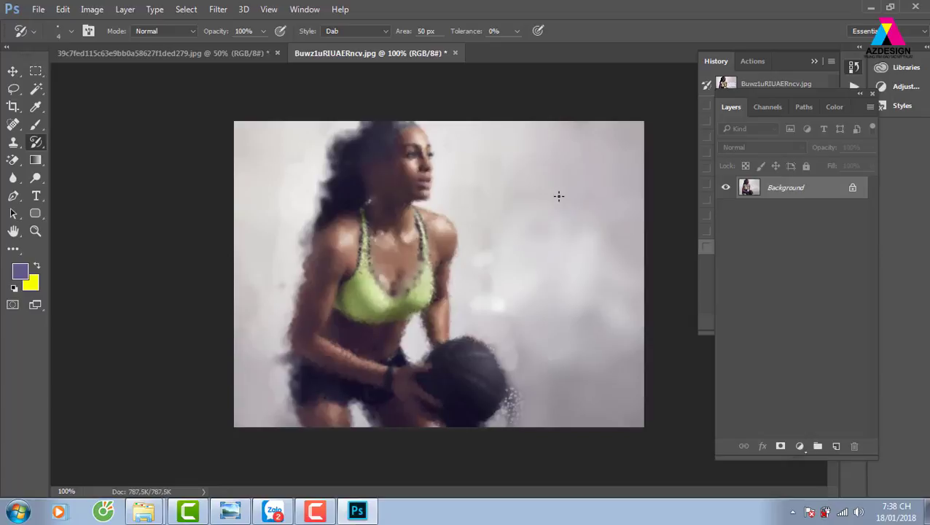
{"action": "left_click", "coordinate": [386, 32]}
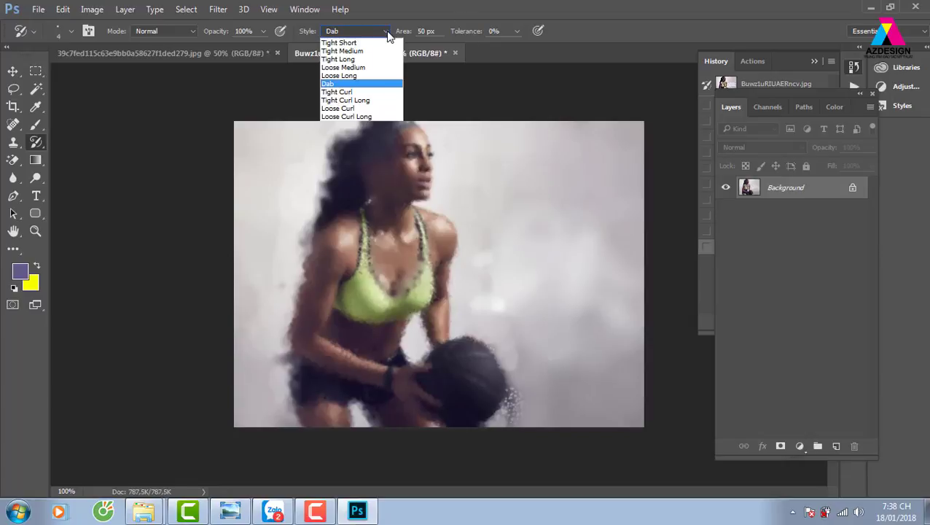
{"action": "left_click", "coordinate": [371, 51]}
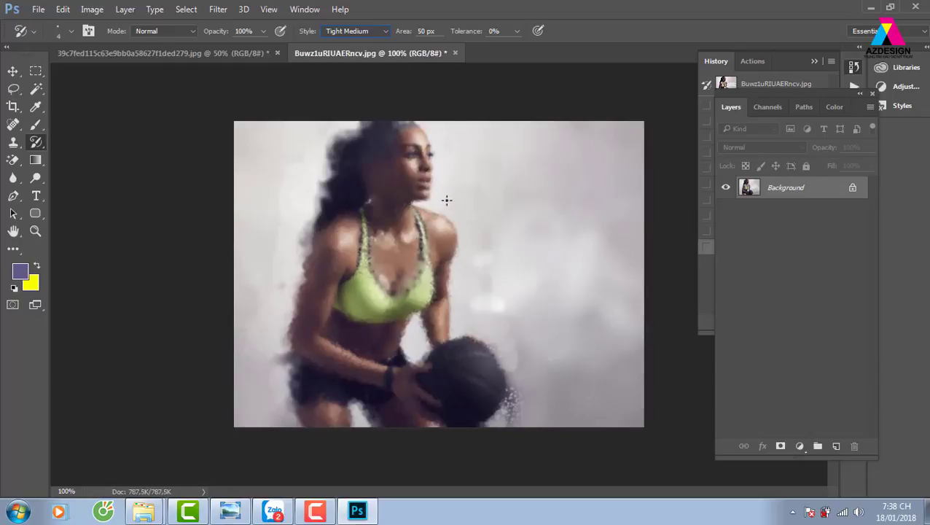
{"action": "right_click", "coordinate": [478, 154]}
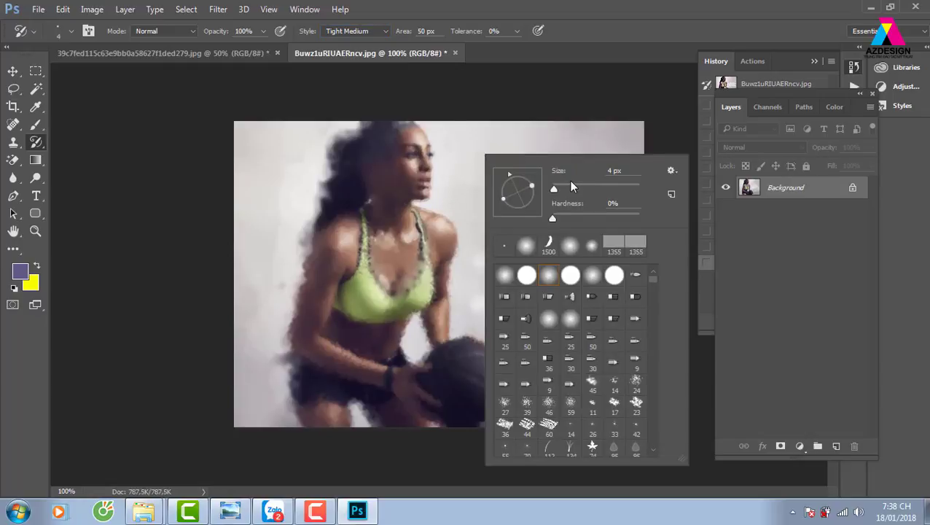
{"action": "left_click_drag", "start_coordinate": [568, 191], "coordinate": [566, 187]}
{"action": "left_click", "coordinate": [419, 197]}
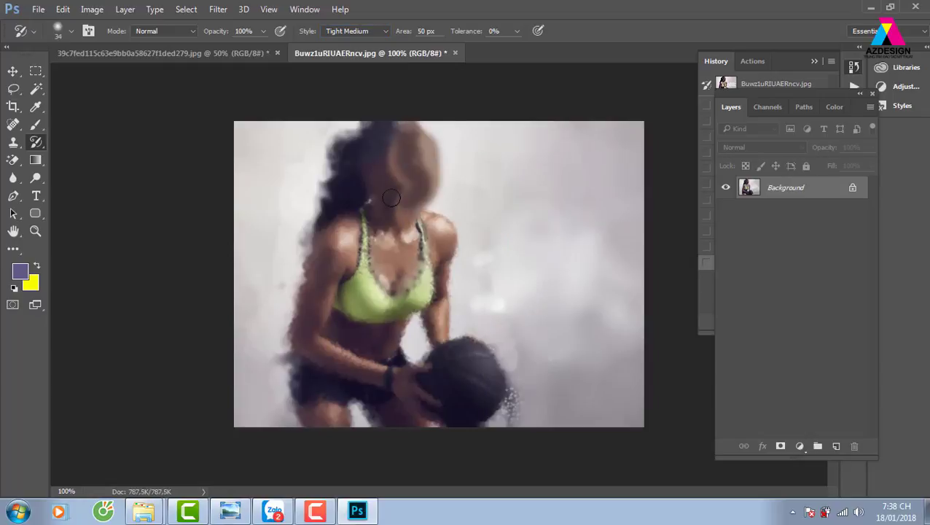
{"action": "mouse_move", "coordinate": [416, 175]}
{"action": "left_mouse_down"}
{"action": "mouse_move", "coordinate": [367, 169]}
{"action": "mouse_move", "coordinate": [270, 191]}
{"action": "mouse_move", "coordinate": [299, 240]}
{"action": "mouse_move", "coordinate": [379, 292]}
{"action": "mouse_move", "coordinate": [405, 360]}
{"action": "mouse_move", "coordinate": [467, 350]}
{"action": "mouse_move", "coordinate": [457, 298]}
{"action": "mouse_move", "coordinate": [422, 245]}
{"action": "mouse_move", "coordinate": [332, 262]}
{"action": "mouse_move", "coordinate": [307, 328]}
{"action": "mouse_move", "coordinate": [321, 380]}
{"action": "mouse_move", "coordinate": [364, 401]}
{"action": "mouse_move", "coordinate": [423, 306]}
{"action": "left_mouse_up"}
- At 10 px brush size, repaint the torso, arm, hair, ball and lower-left body
{"action": "right_click", "coordinate": [425, 221]}
{"action": "left_click_drag", "start_coordinate": [498, 227], "coordinate": [493, 225]}
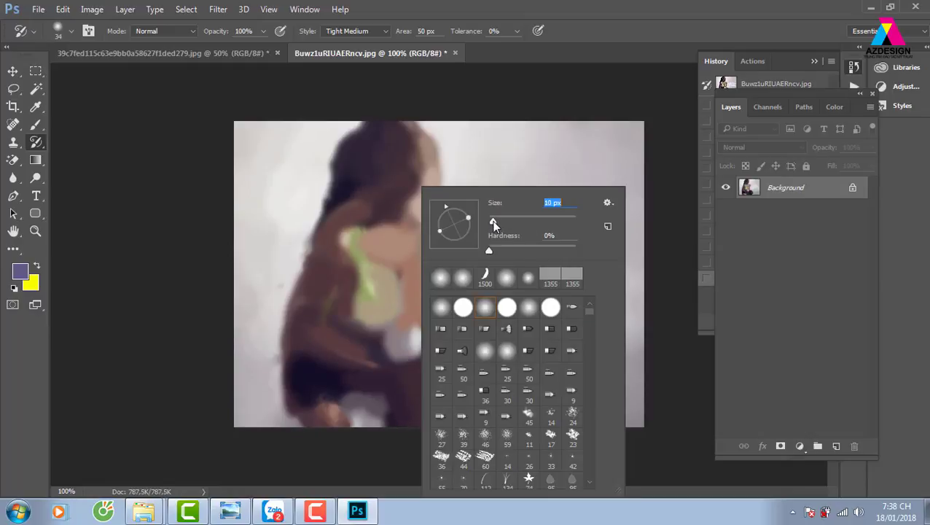
{"action": "key", "text": "Return"}
{"action": "mouse_move", "coordinate": [404, 249]}
{"action": "left_mouse_down"}
{"action": "mouse_move", "coordinate": [393, 299]}
{"action": "mouse_move", "coordinate": [408, 358]}
{"action": "mouse_move", "coordinate": [454, 250]}
{"action": "mouse_move", "coordinate": [417, 182]}
{"action": "mouse_move", "coordinate": [416, 137]}
{"action": "mouse_move", "coordinate": [382, 137]}
{"action": "mouse_move", "coordinate": [328, 278]}
{"action": "mouse_move", "coordinate": [321, 358]}
{"action": "mouse_move", "coordinate": [394, 379]}
{"action": "mouse_move", "coordinate": [411, 415]}
{"action": "left_mouse_up"}
{"action": "mouse_move", "coordinate": [479, 433]}
{"action": "left_mouse_down"}
{"action": "mouse_move", "coordinate": [490, 390]}
{"action": "mouse_move", "coordinate": [435, 420]}
{"action": "left_mouse_up"}
{"action": "mouse_move", "coordinate": [312, 419]}
{"action": "left_mouse_down"}
{"action": "mouse_move", "coordinate": [288, 365]}
{"action": "mouse_move", "coordinate": [292, 306]}
{"action": "mouse_move", "coordinate": [340, 215]}
{"action": "mouse_move", "coordinate": [380, 223]}
{"action": "mouse_move", "coordinate": [386, 248]}
{"action": "mouse_move", "coordinate": [365, 325]}
{"action": "mouse_move", "coordinate": [430, 337]}
{"action": "mouse_move", "coordinate": [423, 310]}
{"action": "mouse_move", "coordinate": [343, 313]}
{"action": "mouse_move", "coordinate": [423, 270]}
{"action": "mouse_move", "coordinate": [367, 260]}
{"action": "mouse_move", "coordinate": [389, 208]}
{"action": "mouse_move", "coordinate": [408, 191]}
{"action": "mouse_move", "coordinate": [396, 113]}
{"action": "mouse_move", "coordinate": [407, 138]}
{"action": "left_mouse_up"}
- At 6 px, repaint the face, shoulder, arms, torso, left leg, head and ball edge
{"action": "right_click", "coordinate": [428, 141]}
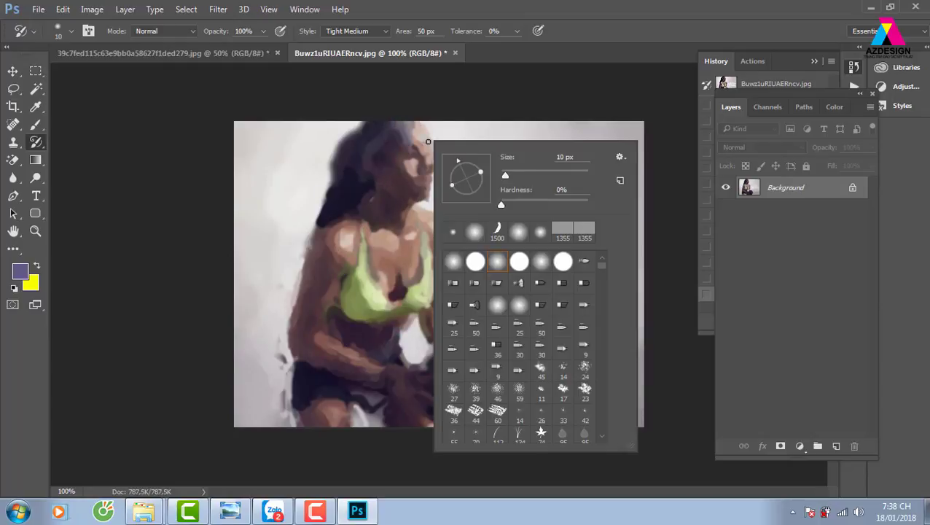
{"action": "left_click_drag", "start_coordinate": [505, 173], "coordinate": [503, 175]}
{"action": "key", "text": "Return"}
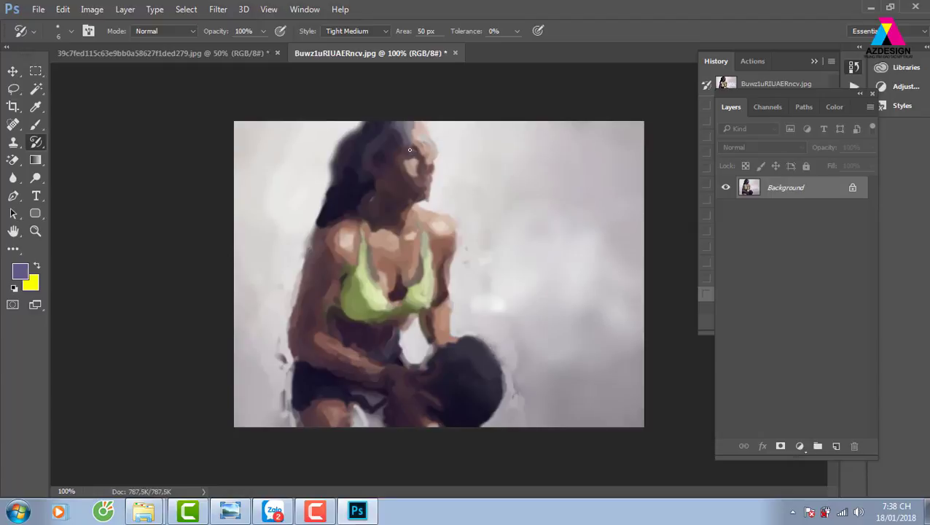
{"action": "mouse_move", "coordinate": [417, 146]}
{"action": "left_mouse_down"}
{"action": "mouse_move", "coordinate": [410, 235]}
{"action": "mouse_move", "coordinate": [414, 211]}
{"action": "left_mouse_up"}
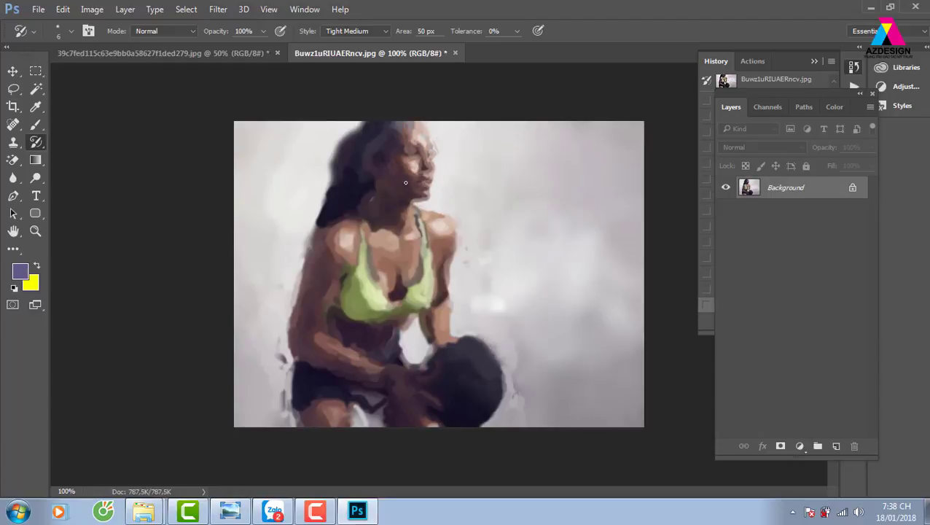
{"action": "left_click_drag", "start_coordinate": [414, 160], "coordinate": [417, 142]}
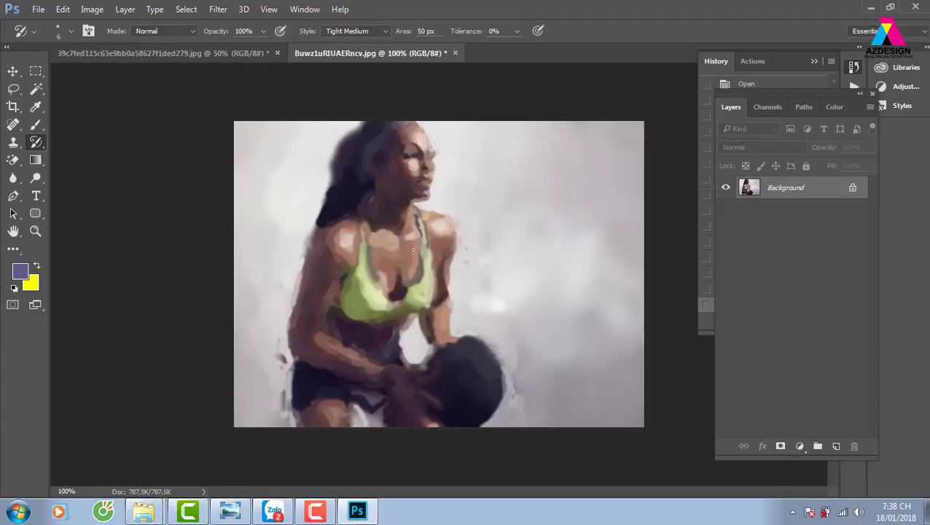
{"action": "mouse_move", "coordinate": [413, 250]}
{"action": "left_mouse_down"}
{"action": "mouse_move", "coordinate": [427, 288]}
{"action": "mouse_move", "coordinate": [430, 218]}
{"action": "mouse_move", "coordinate": [445, 262]}
{"action": "mouse_move", "coordinate": [446, 338]}
{"action": "mouse_move", "coordinate": [427, 358]}
{"action": "left_mouse_up"}
{"action": "mouse_move", "coordinate": [340, 242]}
{"action": "left_mouse_down"}
{"action": "mouse_move", "coordinate": [369, 358]}
{"action": "mouse_move", "coordinate": [414, 430]}
{"action": "mouse_move", "coordinate": [357, 397]}
{"action": "mouse_move", "coordinate": [362, 434]}
{"action": "left_mouse_up"}
{"action": "left_click_drag", "start_coordinate": [305, 411], "coordinate": [295, 343]}
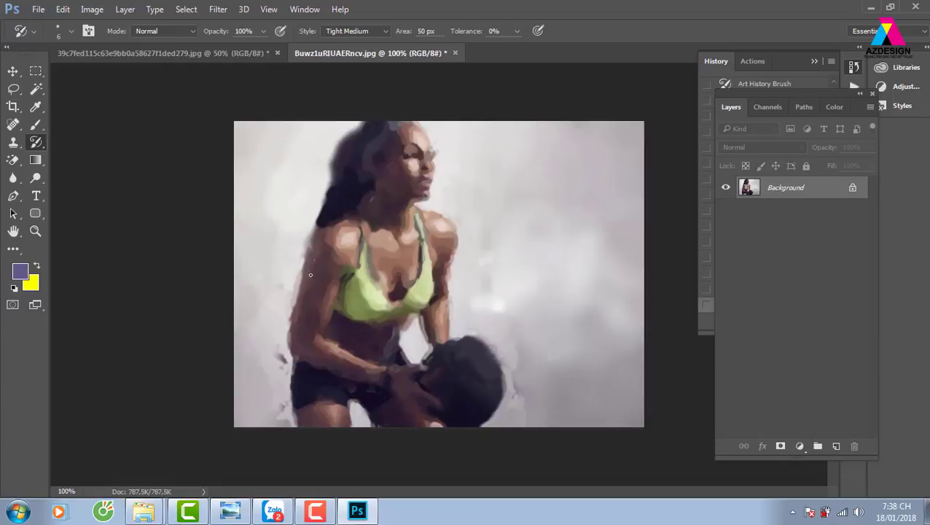
{"action": "mouse_move", "coordinate": [310, 275]}
{"action": "left_mouse_down"}
{"action": "mouse_move", "coordinate": [297, 271]}
{"action": "mouse_move", "coordinate": [324, 185]}
{"action": "left_mouse_up"}
{"action": "mouse_move", "coordinate": [408, 168]}
{"action": "left_mouse_down"}
{"action": "mouse_move", "coordinate": [419, 146]}
{"action": "mouse_move", "coordinate": [412, 122]}
{"action": "mouse_move", "coordinate": [424, 183]}
{"action": "mouse_move", "coordinate": [415, 161]}
{"action": "mouse_move", "coordinate": [421, 126]}
{"action": "mouse_move", "coordinate": [421, 157]}
{"action": "left_mouse_up"}
{"action": "mouse_move", "coordinate": [474, 332]}
{"action": "left_mouse_down"}
{"action": "mouse_move", "coordinate": [501, 368]}
{"action": "mouse_move", "coordinate": [503, 404]}
{"action": "left_mouse_up"}
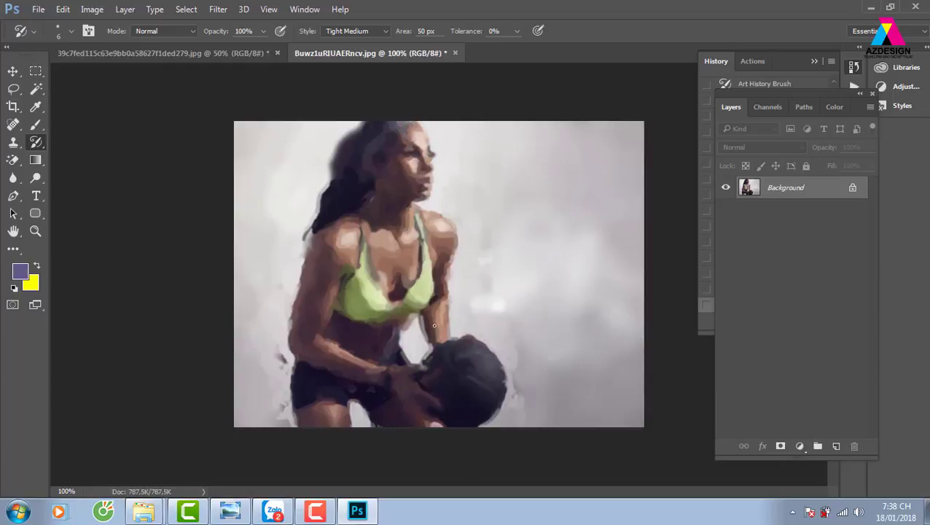
- Shrink the brush to 2 px and add fine dark strokes around the left eye
{"action": "right_click", "coordinate": [371, 126]}
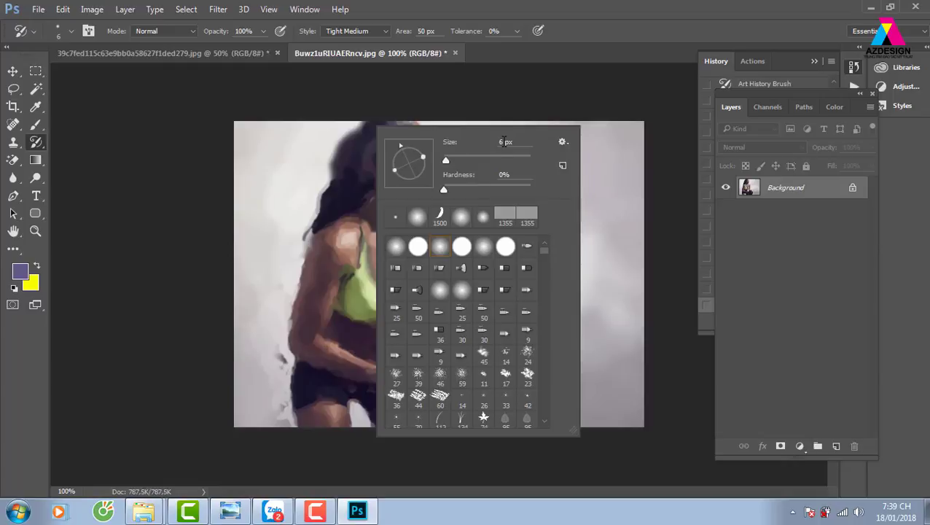
{"action": "type", "text": "2"}
{"action": "key", "text": "Return"}
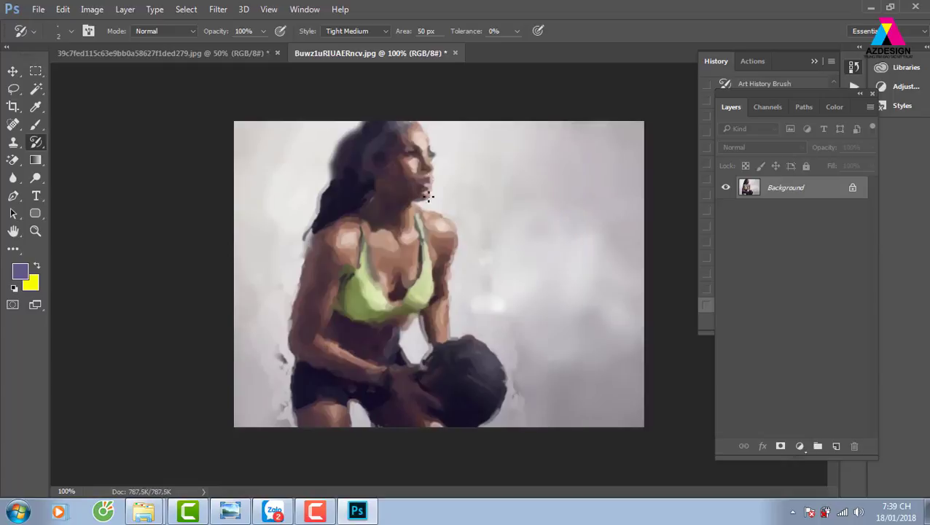
{"action": "left_click_drag", "start_coordinate": [409, 156], "coordinate": [413, 152]}
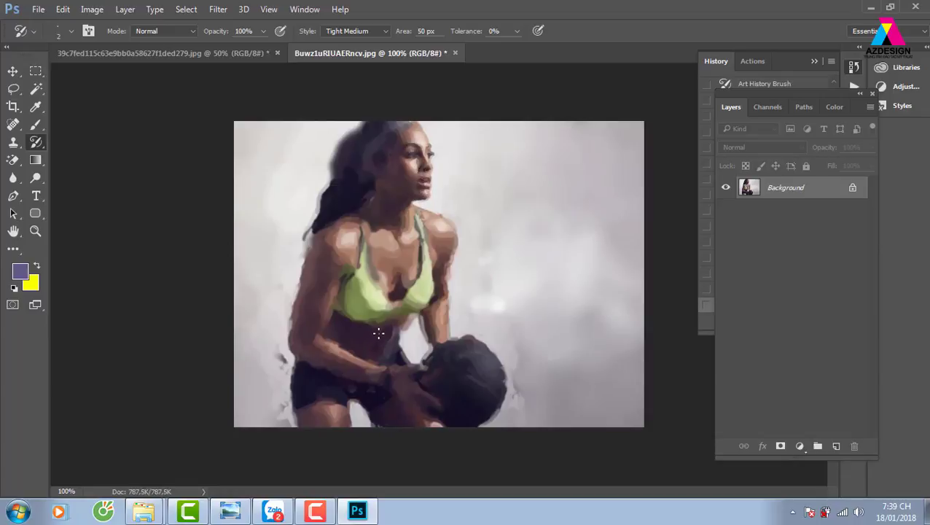
- Zoom in close on the face and repaint the neck strap and right shoulder
{"action": "scroll", "coordinate": [377, 332], "scroll_direction": "up", "scroll_amount": 1}
{"action": "scroll", "coordinate": [374, 332], "scroll_direction": "up", "scroll_amount": 1}
{"action": "scroll", "coordinate": [426, 191], "scroll_direction": "up", "scroll_amount": 1}
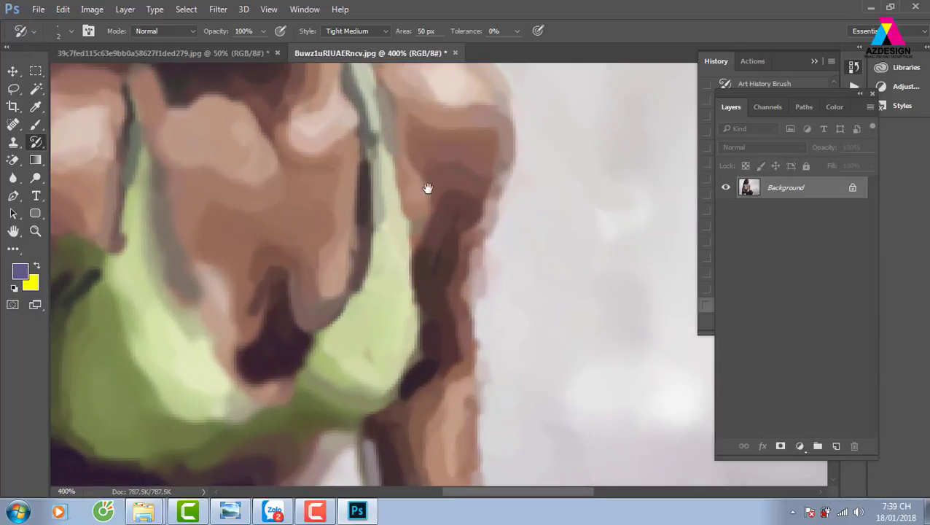
{"action": "left_click_drag", "start_coordinate": [426, 191], "coordinate": [480, 415]}
{"action": "left_click_drag", "start_coordinate": [435, 242], "coordinate": [501, 310]}
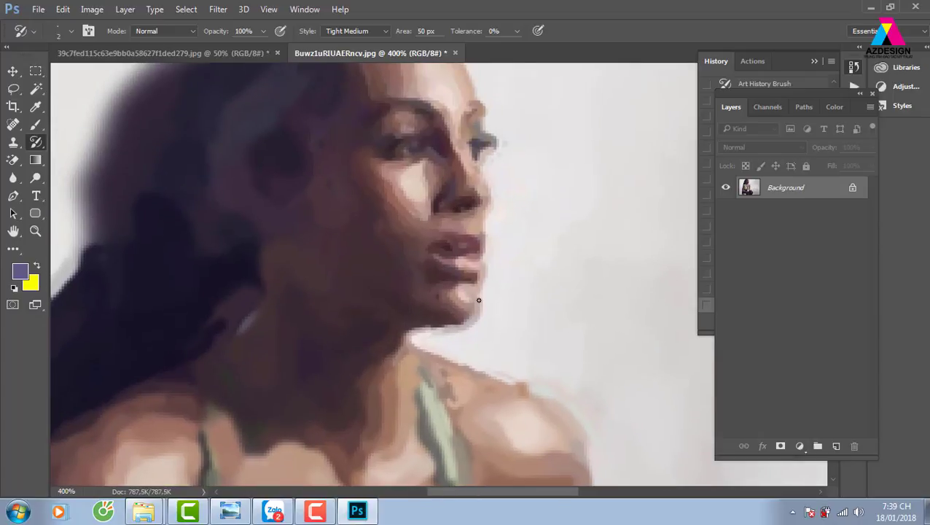
{"action": "mouse_move", "coordinate": [432, 394]}
{"action": "left_mouse_down"}
{"action": "mouse_move", "coordinate": [521, 402]}
{"action": "mouse_move", "coordinate": [556, 461]}
{"action": "mouse_move", "coordinate": [581, 438]}
{"action": "left_mouse_up"}
- At half magnification, repaint the arm edge, both bra straps, neckline and bra centre
{"action": "key", "text": "ctrl+minus"}
{"action": "key", "text": "ctrl+minus"}
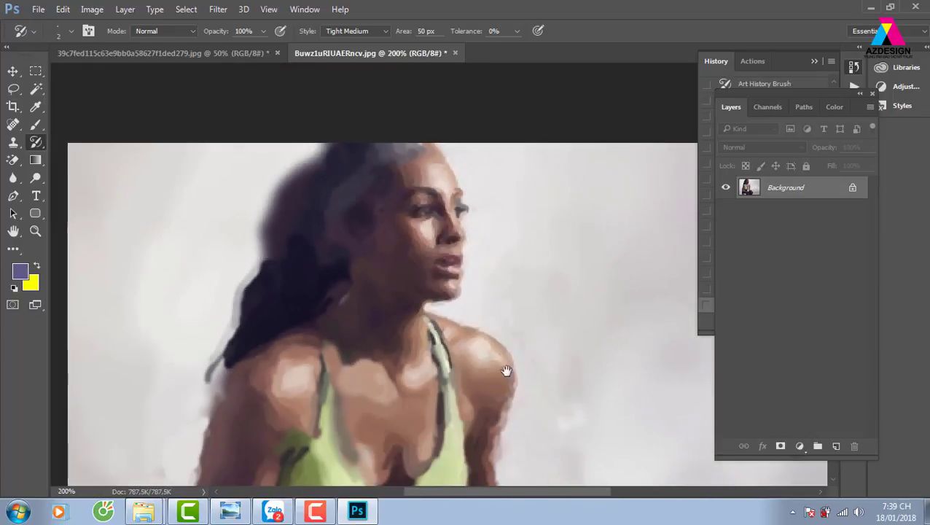
{"action": "left_click_drag", "start_coordinate": [504, 370], "coordinate": [520, 219]}
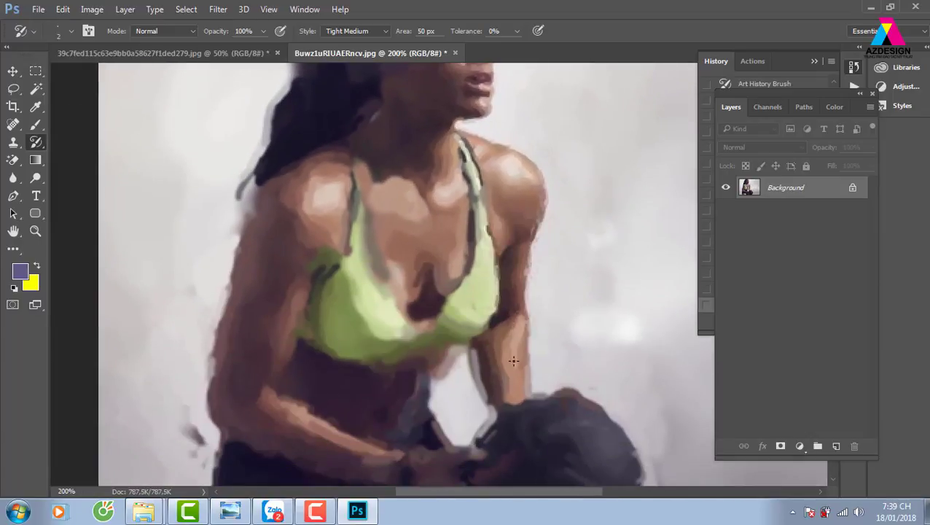
{"action": "mouse_move", "coordinate": [476, 342]}
{"action": "left_mouse_down"}
{"action": "mouse_move", "coordinate": [445, 336]}
{"action": "mouse_move", "coordinate": [382, 348]}
{"action": "left_mouse_up"}
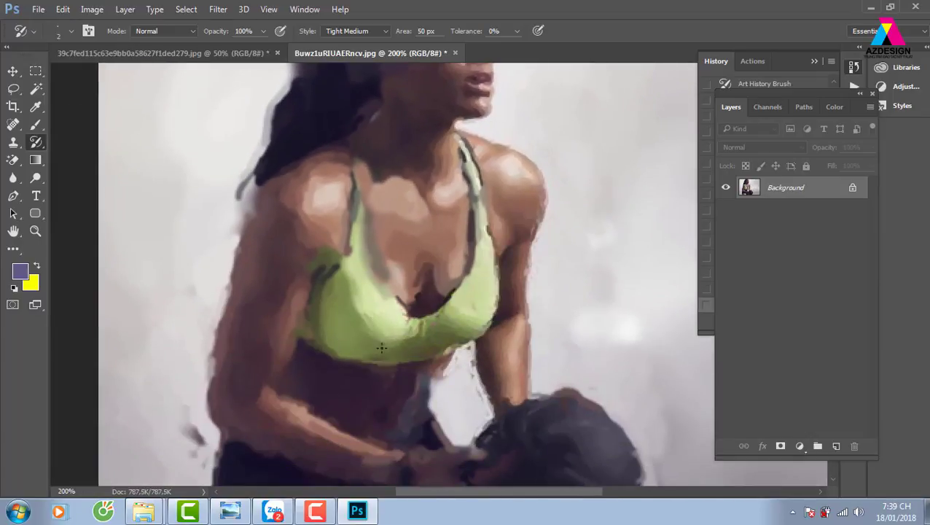
{"action": "mouse_move", "coordinate": [342, 257]}
{"action": "left_mouse_down"}
{"action": "mouse_move", "coordinate": [416, 320]}
{"action": "mouse_move", "coordinate": [345, 234]}
{"action": "mouse_move", "coordinate": [360, 153]}
{"action": "left_mouse_up"}
{"action": "left_click_drag", "start_coordinate": [354, 219], "coordinate": [372, 270]}
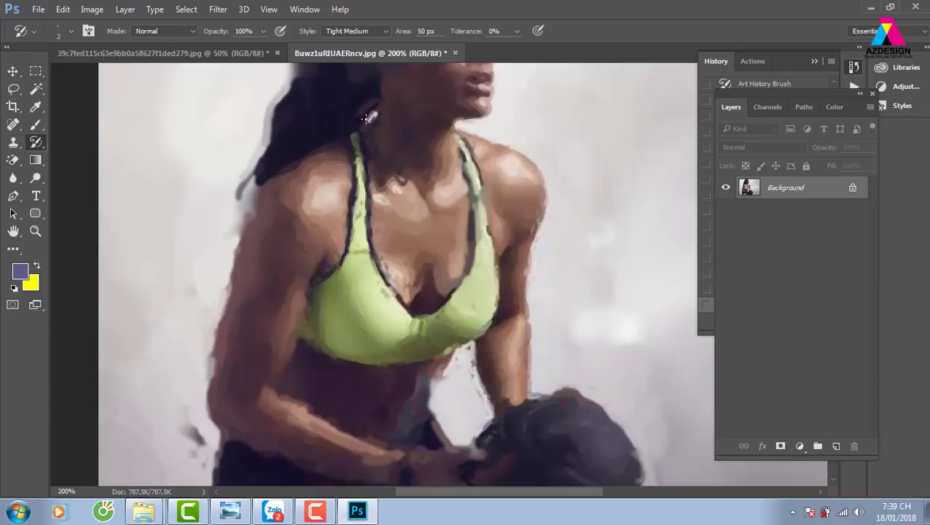
{"action": "mouse_move", "coordinate": [368, 102]}
{"action": "left_mouse_down"}
{"action": "mouse_move", "coordinate": [353, 153]}
{"action": "mouse_move", "coordinate": [367, 233]}
{"action": "left_mouse_up"}
{"action": "mouse_move", "coordinate": [458, 160]}
{"action": "left_mouse_down"}
{"action": "mouse_move", "coordinate": [478, 233]}
{"action": "mouse_move", "coordinate": [467, 284]}
{"action": "mouse_move", "coordinate": [427, 316]}
{"action": "mouse_move", "coordinate": [446, 201]}
{"action": "left_mouse_up"}
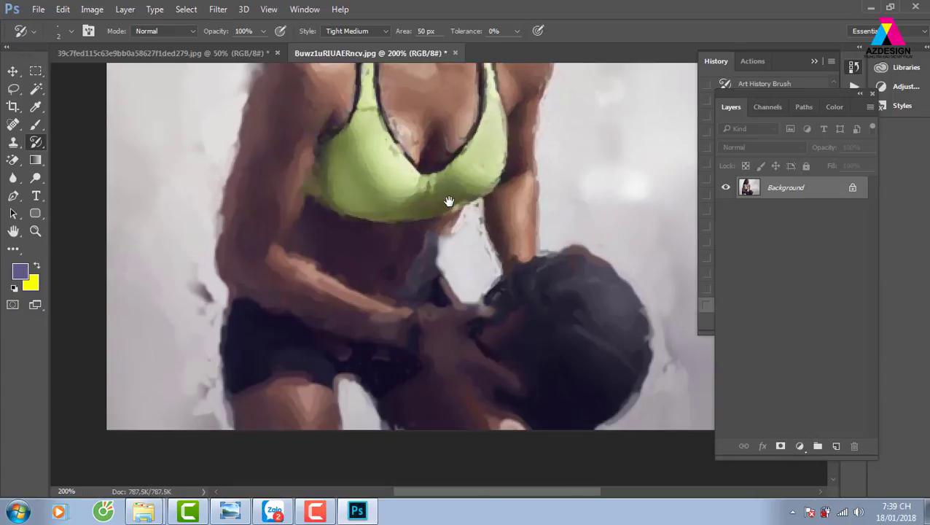
- Repaint the hands, wristband, ball edge and bottom skin patch, then zoom out fully
{"action": "mouse_move", "coordinate": [423, 294]}
{"action": "left_mouse_down"}
{"action": "mouse_move", "coordinate": [489, 277]}
{"action": "mouse_move", "coordinate": [525, 251]}
{"action": "mouse_move", "coordinate": [605, 375]}
{"action": "mouse_move", "coordinate": [516, 349]}
{"action": "left_mouse_up"}
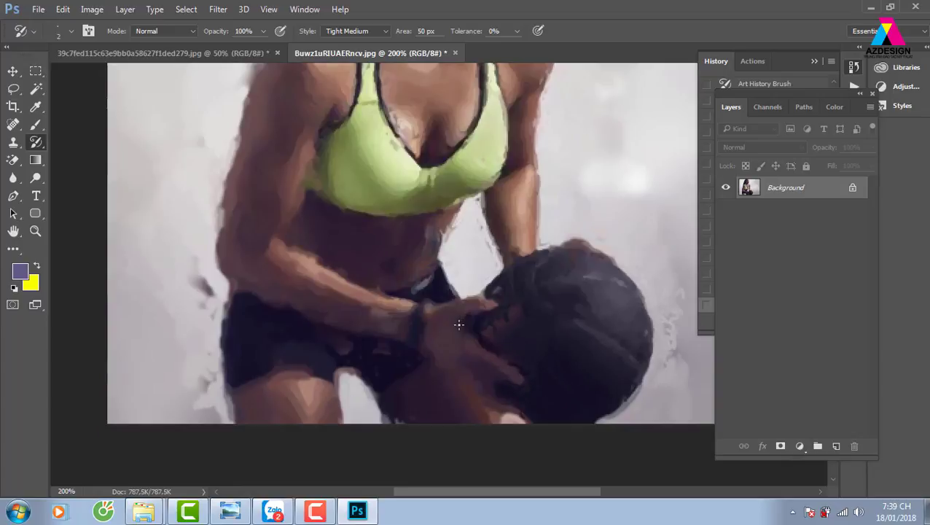
{"action": "mouse_move", "coordinate": [459, 324]}
{"action": "left_mouse_down"}
{"action": "mouse_move", "coordinate": [481, 295]}
{"action": "mouse_move", "coordinate": [335, 277]}
{"action": "mouse_move", "coordinate": [292, 252]}
{"action": "mouse_move", "coordinate": [286, 225]}
{"action": "left_mouse_up"}
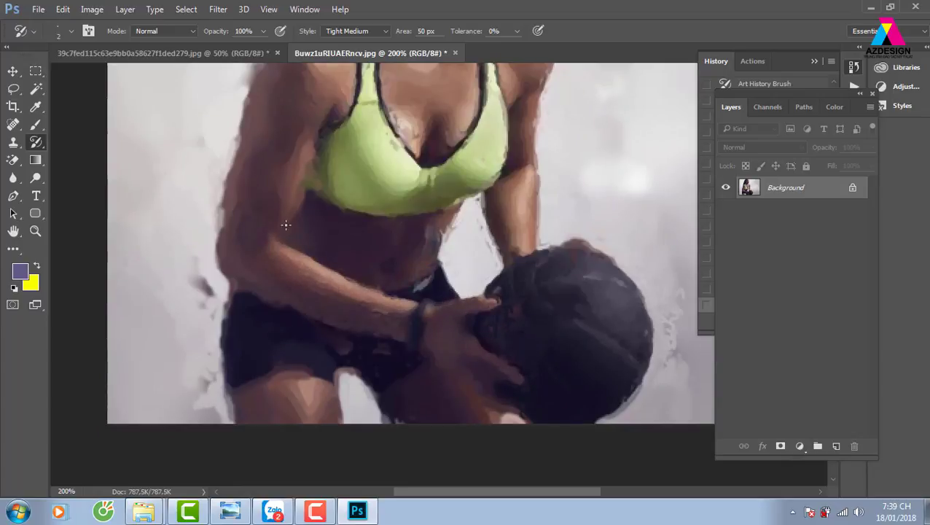
{"action": "mouse_move", "coordinate": [419, 368]}
{"action": "left_mouse_down"}
{"action": "mouse_move", "coordinate": [406, 240]}
{"action": "mouse_move", "coordinate": [364, 185]}
{"action": "left_mouse_up"}
{"action": "left_click_drag", "start_coordinate": [488, 260], "coordinate": [529, 256]}
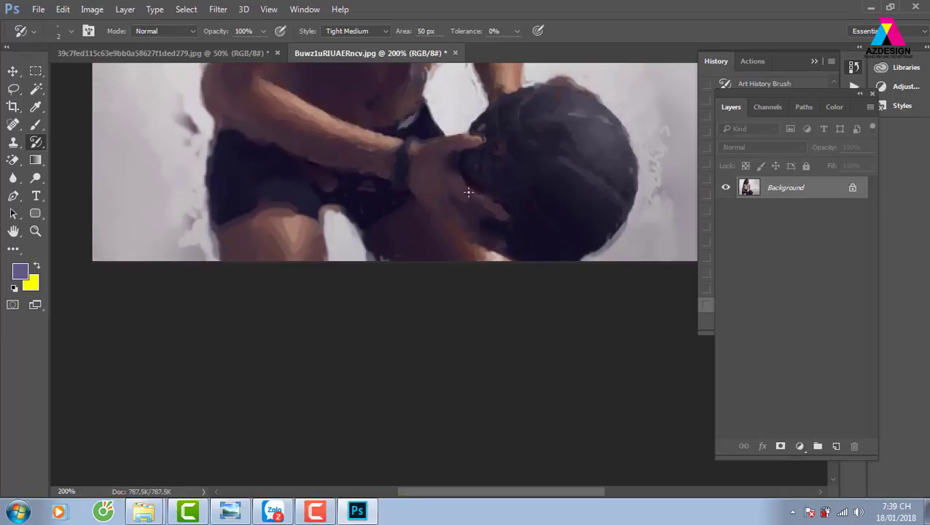
{"action": "key", "text": "ctrl+minus"}
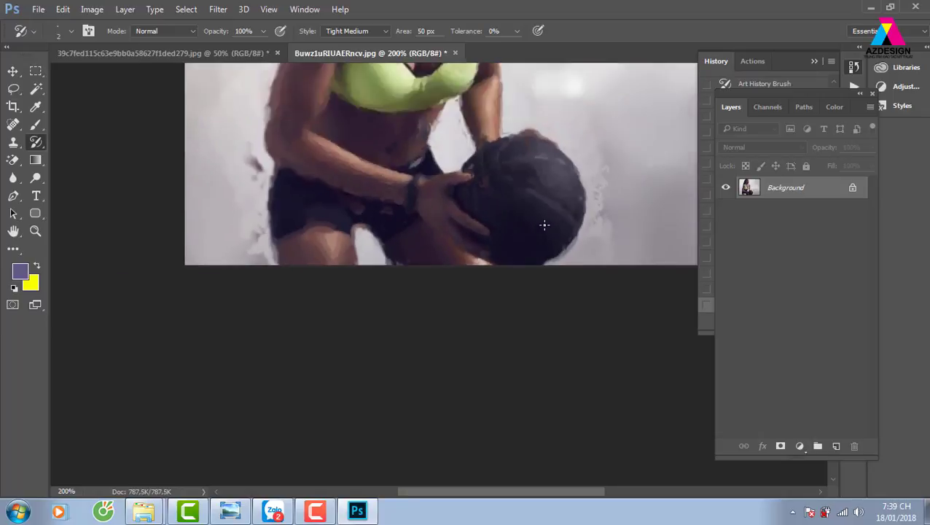
{"action": "key", "text": "ctrl+minus"}
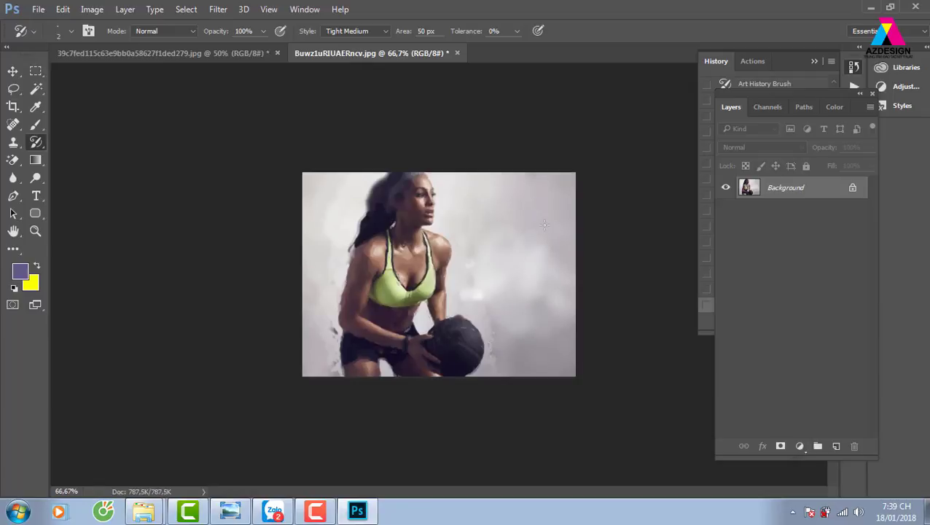
- On the sprinter sketch, set the brush to 47 px, test-paint the head, and undo it
{"action": "left_click", "coordinate": [205, 53]}
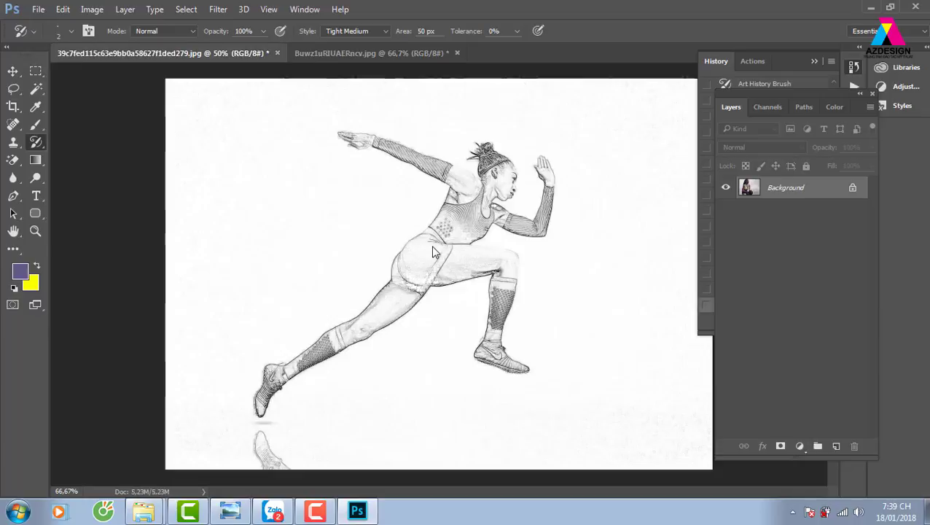
{"action": "right_click", "coordinate": [532, 213]}
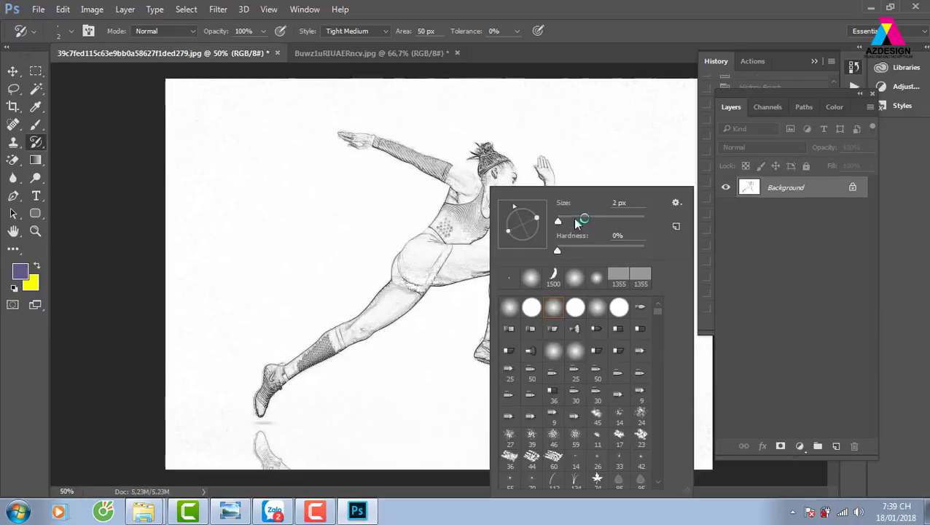
{"action": "left_click_drag", "start_coordinate": [575, 220], "coordinate": [583, 221]}
{"action": "key", "text": "Return"}
{"action": "mouse_move", "coordinate": [503, 168]}
{"action": "left_mouse_down"}
{"action": "mouse_move", "coordinate": [525, 204]}
{"action": "mouse_move", "coordinate": [461, 233]}
{"action": "mouse_move", "coordinate": [447, 167]}
{"action": "left_mouse_up"}
{"action": "key", "text": "ctrl+alt+z"}
{"action": "key", "text": "ctrl+alt+z"}
{"action": "key", "text": "ctrl+alt+z"}
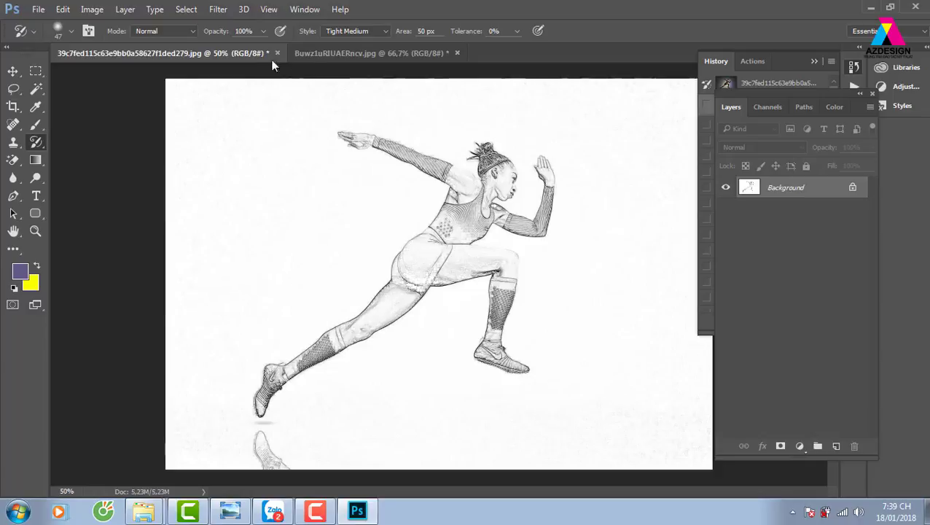
- Lower brush opacity to 71% and switch to the Art History Brush Tool
{"action": "left_click", "coordinate": [261, 31]}
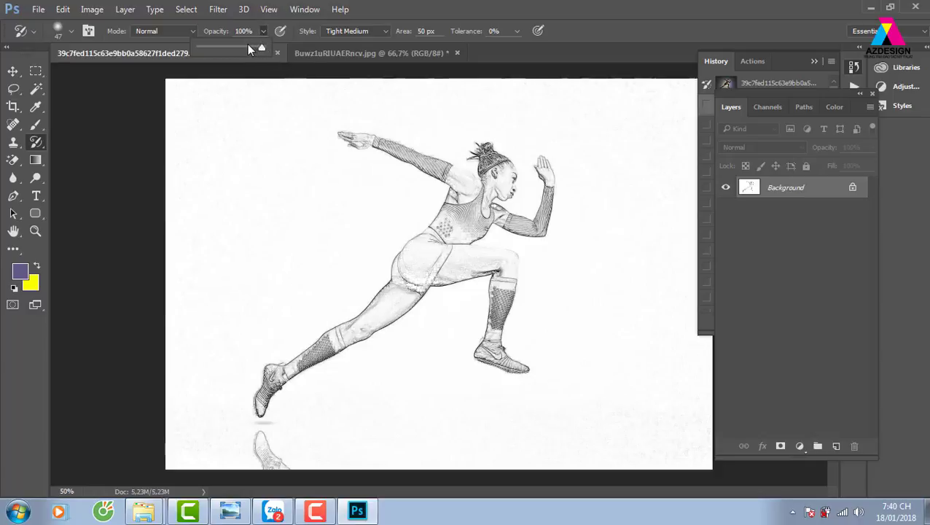
{"action": "left_click", "coordinate": [245, 46]}
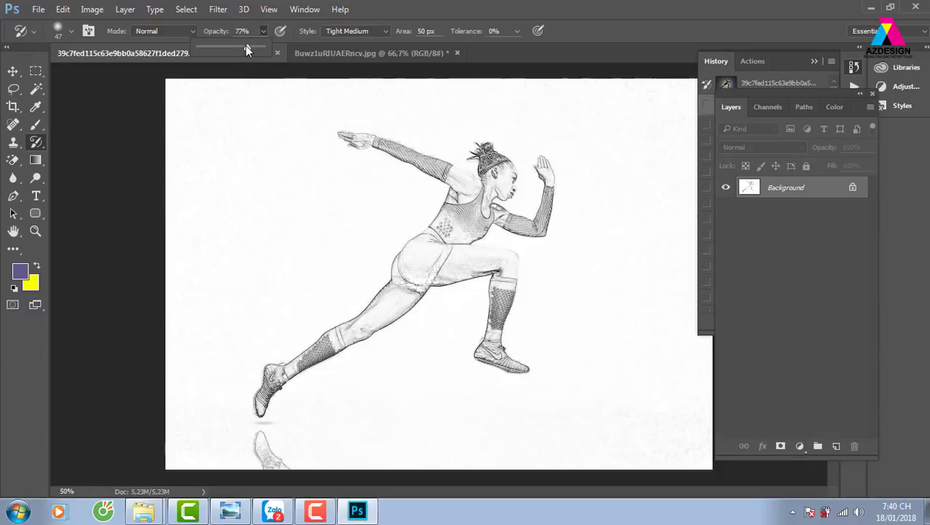
{"action": "right_click", "coordinate": [45, 147]}
{"action": "left_click", "coordinate": [80, 156]}
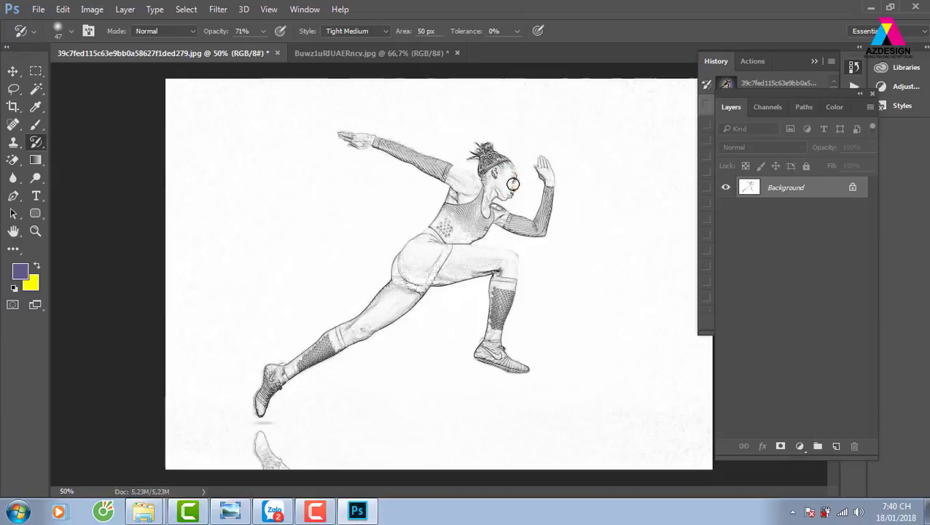
- Smear the head and leg, then at 4 px texture the torso, hip, leg, thigh and knee
{"action": "left_click_drag", "start_coordinate": [514, 184], "coordinate": [476, 312]}
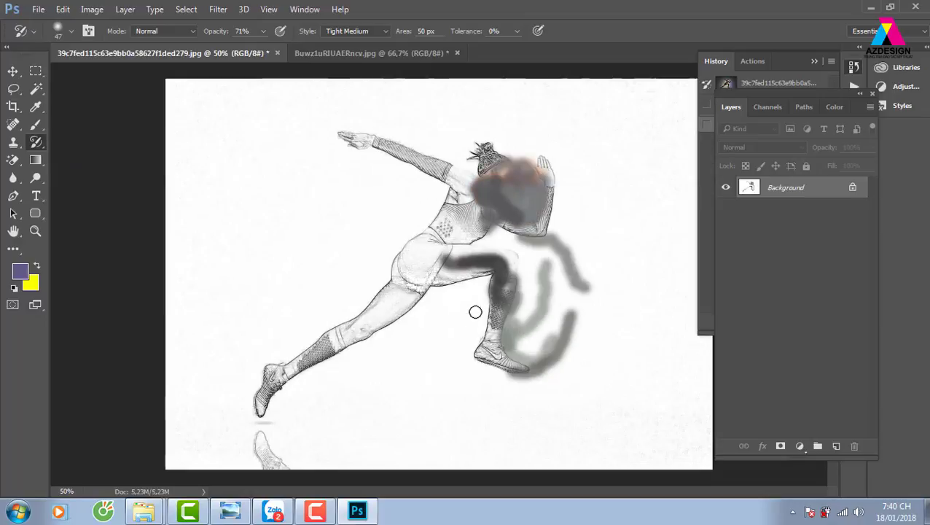
{"action": "left_click_drag", "start_coordinate": [475, 312], "coordinate": [321, 452]}
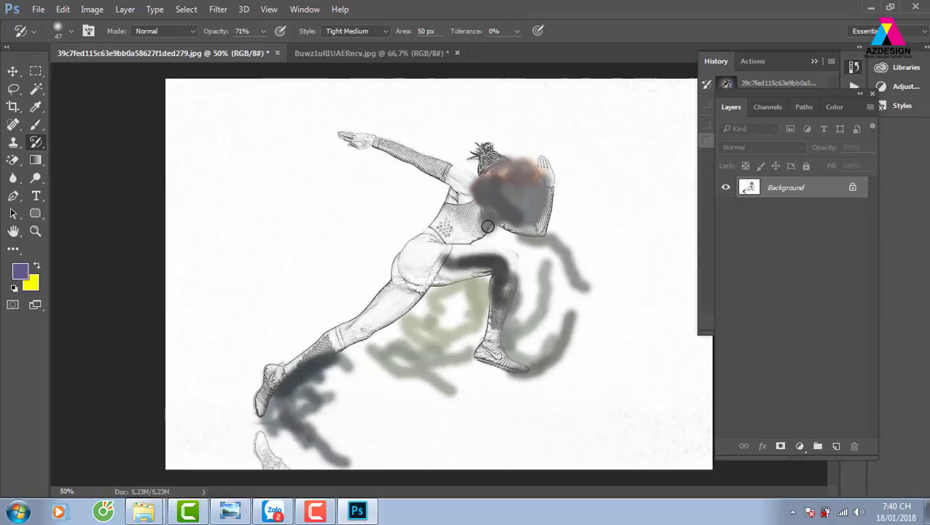
{"action": "right_click", "coordinate": [514, 187]}
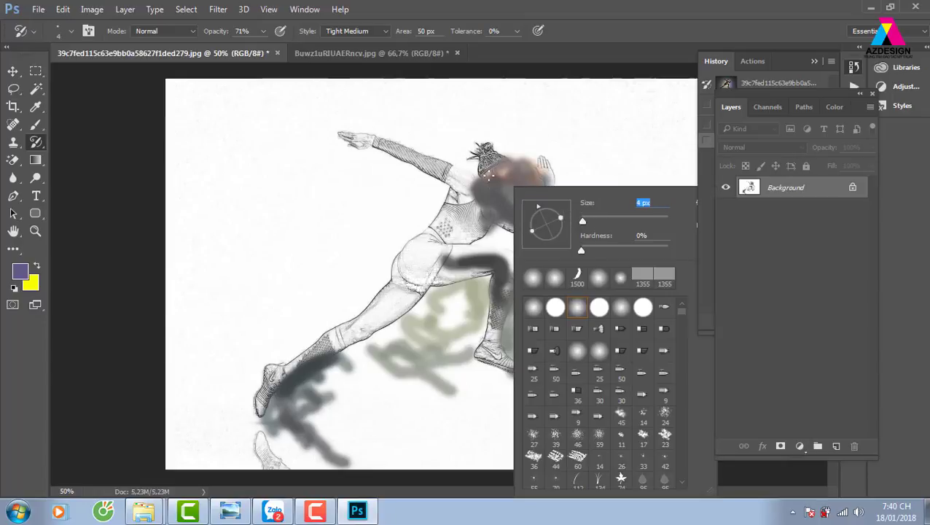
{"action": "left_click", "coordinate": [511, 167]}
{"action": "mouse_move", "coordinate": [484, 216]}
{"action": "left_mouse_down"}
{"action": "mouse_move", "coordinate": [408, 273]}
{"action": "mouse_move", "coordinate": [420, 296]}
{"action": "left_mouse_up"}
{"action": "mouse_move", "coordinate": [514, 273]}
{"action": "left_mouse_down"}
{"action": "mouse_move", "coordinate": [514, 324]}
{"action": "mouse_move", "coordinate": [492, 314]}
{"action": "mouse_move", "coordinate": [500, 251]}
{"action": "mouse_move", "coordinate": [495, 268]}
{"action": "left_mouse_up"}
{"action": "mouse_move", "coordinate": [441, 256]}
{"action": "left_mouse_down"}
{"action": "mouse_move", "coordinate": [431, 271]}
{"action": "mouse_move", "coordinate": [478, 250]}
{"action": "mouse_move", "coordinate": [416, 279]}
{"action": "mouse_move", "coordinate": [397, 305]}
{"action": "mouse_move", "coordinate": [328, 321]}
{"action": "mouse_move", "coordinate": [387, 302]}
{"action": "mouse_move", "coordinate": [328, 358]}
{"action": "mouse_move", "coordinate": [337, 366]}
{"action": "left_mouse_up"}
{"action": "left_click_drag", "start_coordinate": [397, 315], "coordinate": [420, 300]}
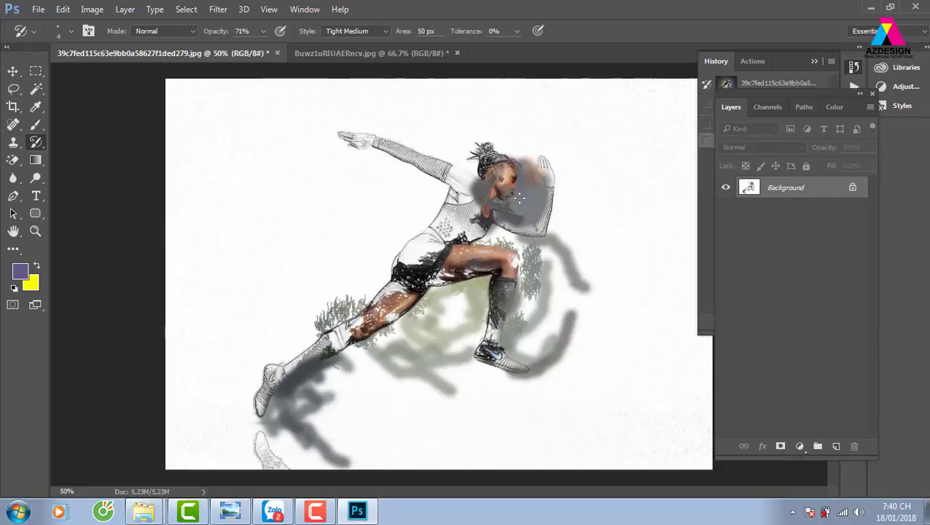
- Darken the face, hair, raised arm, neck and chest, then paint grey swirls around the runner
{"action": "left_click_drag", "start_coordinate": [519, 197], "coordinate": [499, 210]}
{"action": "left_click_drag", "start_coordinate": [514, 178], "coordinate": [525, 189]}
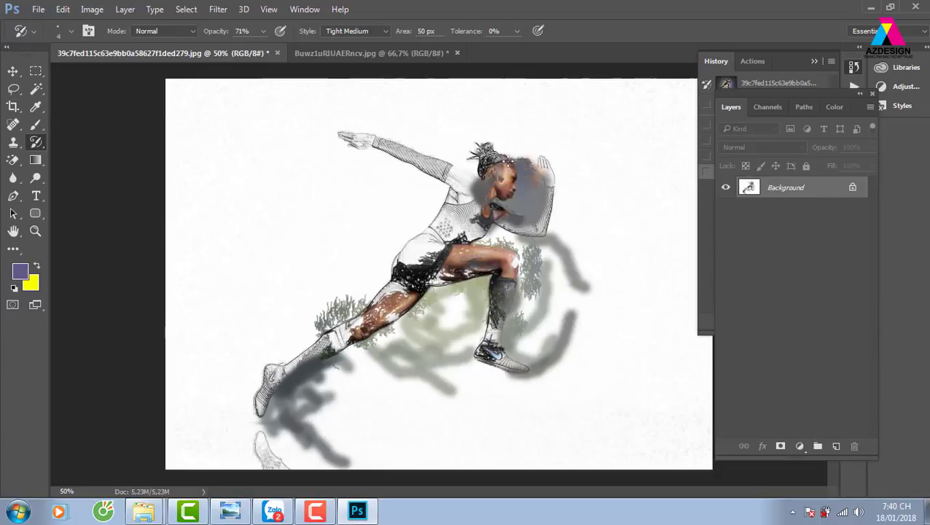
{"action": "left_click_drag", "start_coordinate": [487, 145], "coordinate": [510, 159]}
{"action": "mouse_move", "coordinate": [522, 210]}
{"action": "left_mouse_down"}
{"action": "mouse_move", "coordinate": [532, 235]}
{"action": "mouse_move", "coordinate": [557, 168]}
{"action": "mouse_move", "coordinate": [543, 232]}
{"action": "mouse_move", "coordinate": [493, 216]}
{"action": "mouse_move", "coordinate": [531, 219]}
{"action": "mouse_move", "coordinate": [545, 186]}
{"action": "left_mouse_up"}
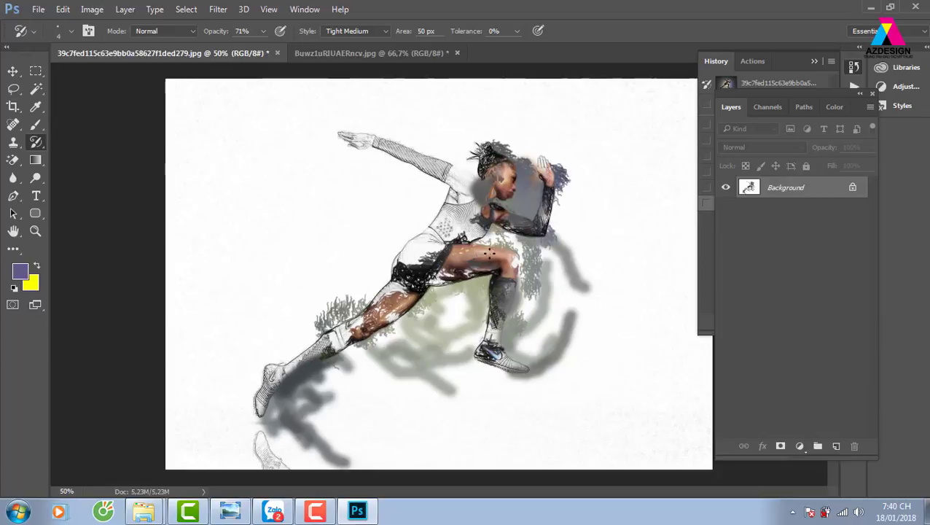
{"action": "left_click_drag", "start_coordinate": [481, 179], "coordinate": [427, 252]}
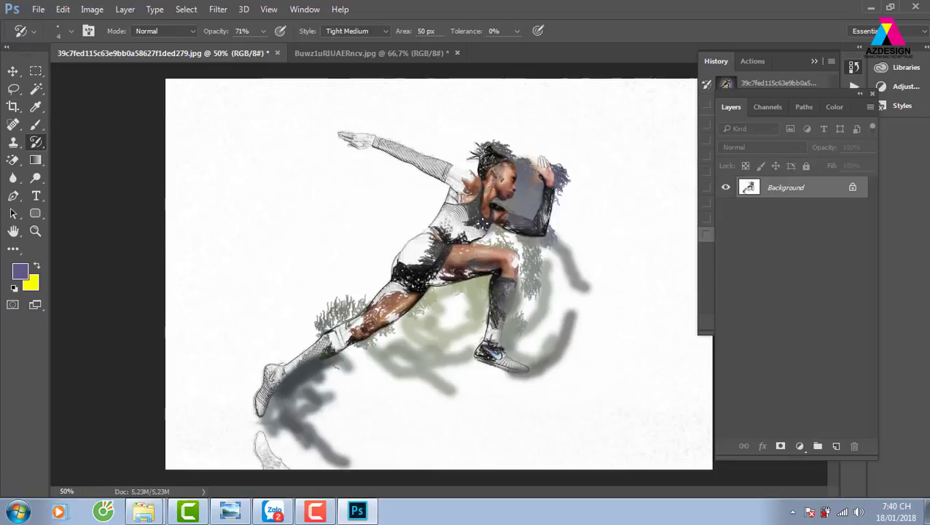
{"action": "mouse_move", "coordinate": [484, 223]}
{"action": "left_mouse_down"}
{"action": "mouse_move", "coordinate": [473, 235]}
{"action": "mouse_move", "coordinate": [511, 274]}
{"action": "mouse_move", "coordinate": [379, 320]}
{"action": "mouse_move", "coordinate": [372, 334]}
{"action": "left_mouse_up"}
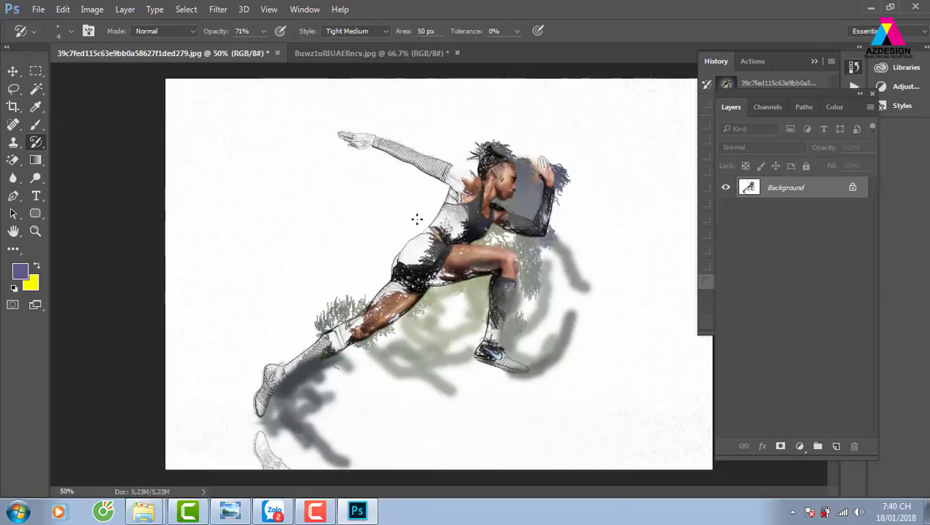
{"action": "right_click", "coordinate": [417, 219]}
{"action": "mouse_move", "coordinate": [298, 211]}
{"action": "left_mouse_down"}
{"action": "mouse_move", "coordinate": [257, 220]}
{"action": "mouse_move", "coordinate": [312, 279]}
{"action": "mouse_move", "coordinate": [370, 218]}
{"action": "mouse_move", "coordinate": [232, 230]}
{"action": "mouse_move", "coordinate": [264, 98]}
{"action": "mouse_move", "coordinate": [504, 112]}
{"action": "mouse_move", "coordinate": [637, 156]}
{"action": "mouse_move", "coordinate": [611, 326]}
{"action": "mouse_move", "coordinate": [428, 417]}
{"action": "mouse_move", "coordinate": [210, 305]}
{"action": "mouse_move", "coordinate": [267, 154]}
{"action": "mouse_move", "coordinate": [188, 165]}
{"action": "mouse_move", "coordinate": [210, 344]}
{"action": "mouse_move", "coordinate": [475, 422]}
{"action": "mouse_move", "coordinate": [629, 424]}
{"action": "mouse_move", "coordinate": [631, 344]}
{"action": "left_mouse_up"}
- Enlarge the brush to 133 px and paint broad purple-grey strokes across the background
{"action": "right_click", "coordinate": [631, 344]}
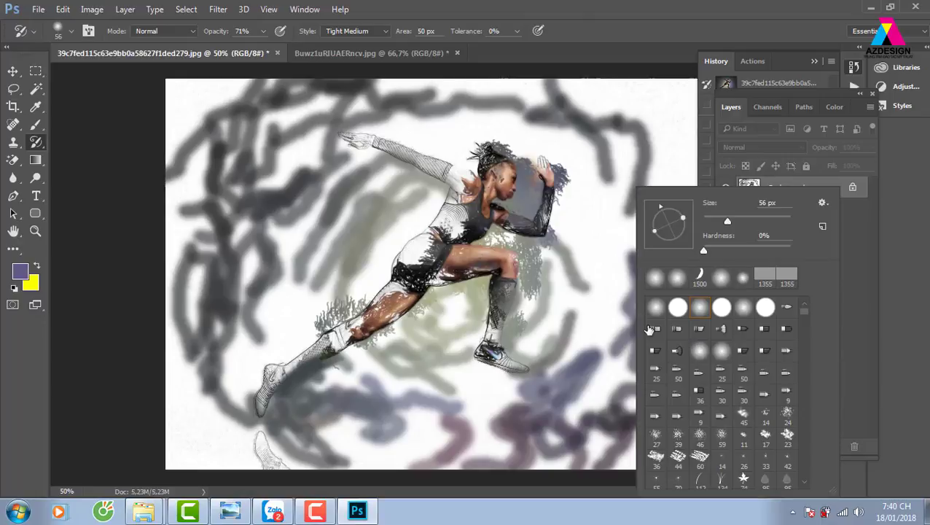
{"action": "left_click_drag", "start_coordinate": [739, 216], "coordinate": [758, 216]}
{"action": "key", "text": "Return"}
{"action": "mouse_move", "coordinate": [597, 221]}
{"action": "left_mouse_down"}
{"action": "mouse_move", "coordinate": [550, 245]}
{"action": "mouse_move", "coordinate": [542, 342]}
{"action": "mouse_move", "coordinate": [453, 432]}
{"action": "mouse_move", "coordinate": [213, 395]}
{"action": "mouse_move", "coordinate": [338, 357]}
{"action": "left_mouse_up"}
- At 28 px, darken the lower leg and foot
{"action": "right_click", "coordinate": [452, 227]}
{"action": "left_click_drag", "start_coordinate": [579, 221], "coordinate": [539, 221]}
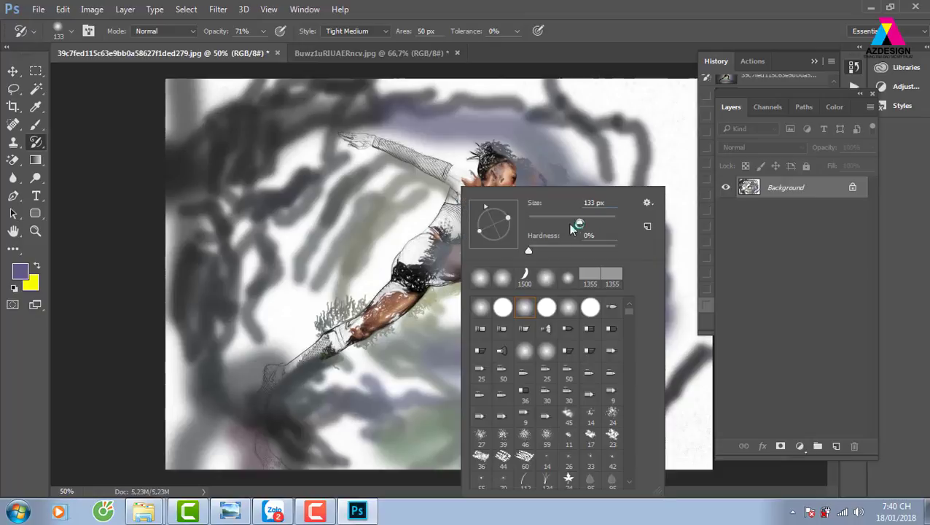
{"action": "key", "text": "Return"}
{"action": "left_click_drag", "start_coordinate": [309, 363], "coordinate": [262, 409]}
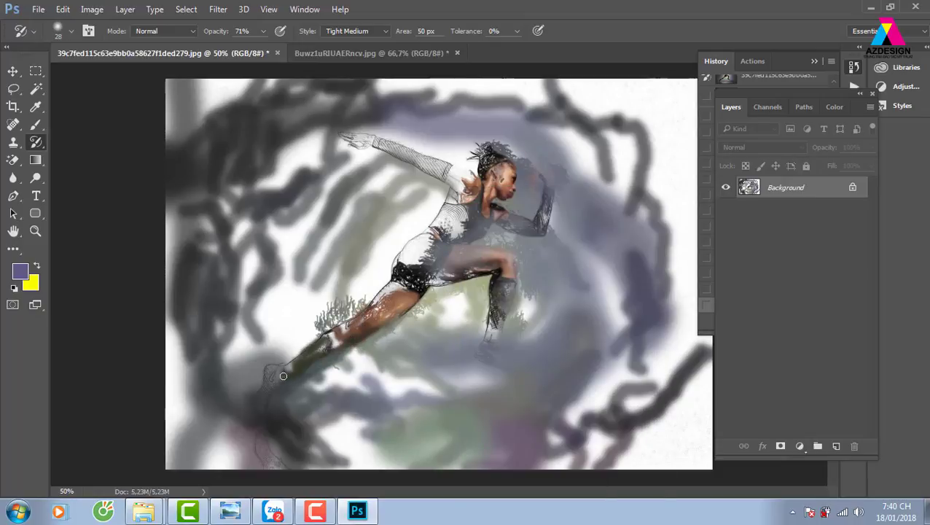
- At 12 px, darken the body, face, neck, upper arm, forearm and shorts
{"action": "right_click", "coordinate": [438, 279]}
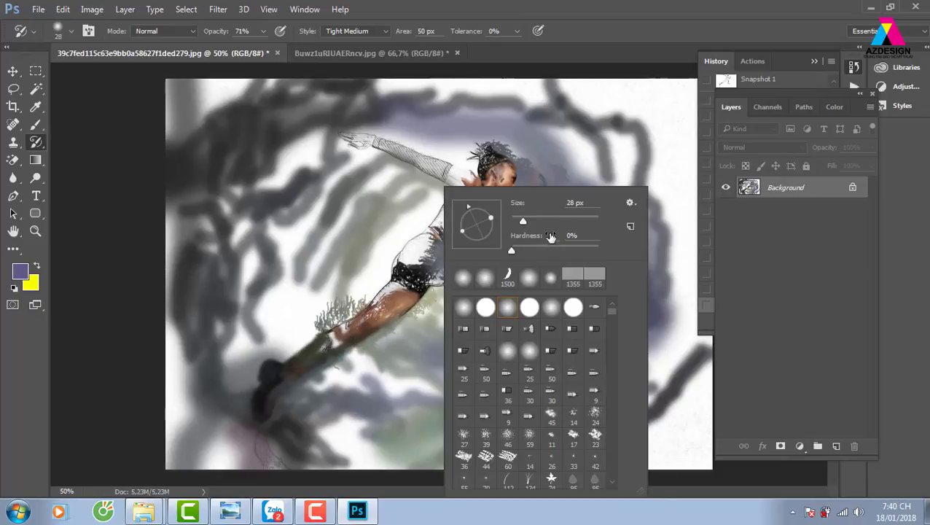
{"action": "left_click_drag", "start_coordinate": [540, 221], "coordinate": [516, 221]}
{"action": "key", "text": "Return"}
{"action": "mouse_move", "coordinate": [350, 321]}
{"action": "left_mouse_down"}
{"action": "mouse_move", "coordinate": [437, 240]}
{"action": "mouse_move", "coordinate": [510, 124]}
{"action": "mouse_move", "coordinate": [543, 146]}
{"action": "mouse_move", "coordinate": [547, 218]}
{"action": "mouse_move", "coordinate": [510, 241]}
{"action": "mouse_move", "coordinate": [506, 312]}
{"action": "mouse_move", "coordinate": [481, 364]}
{"action": "mouse_move", "coordinate": [525, 365]}
{"action": "mouse_move", "coordinate": [489, 343]}
{"action": "left_mouse_up"}
{"action": "left_click_drag", "start_coordinate": [504, 190], "coordinate": [505, 215]}
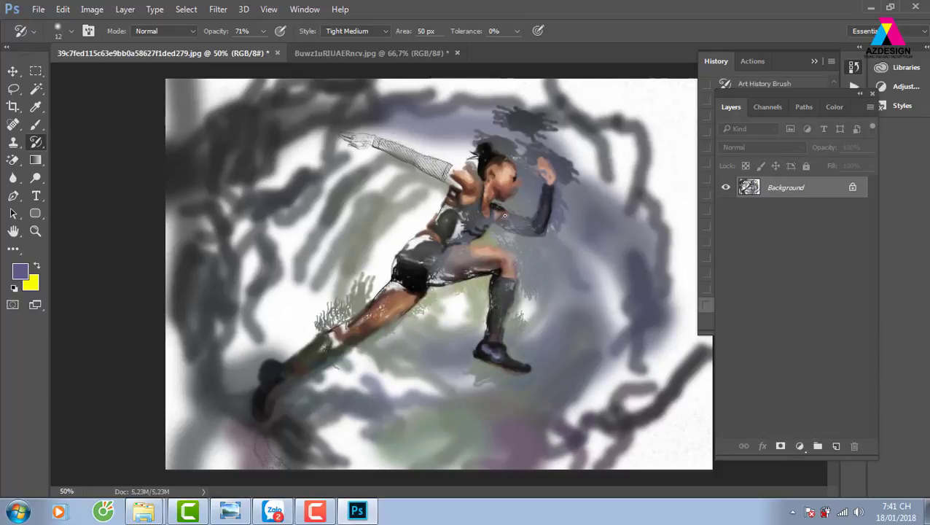
{"action": "left_click_drag", "start_coordinate": [440, 177], "coordinate": [489, 203]}
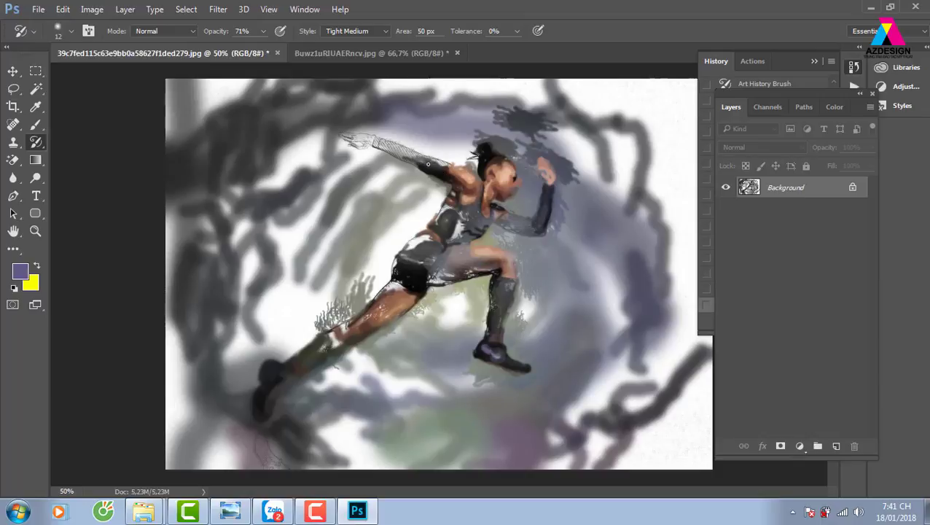
{"action": "left_click_drag", "start_coordinate": [428, 165], "coordinate": [374, 137]}
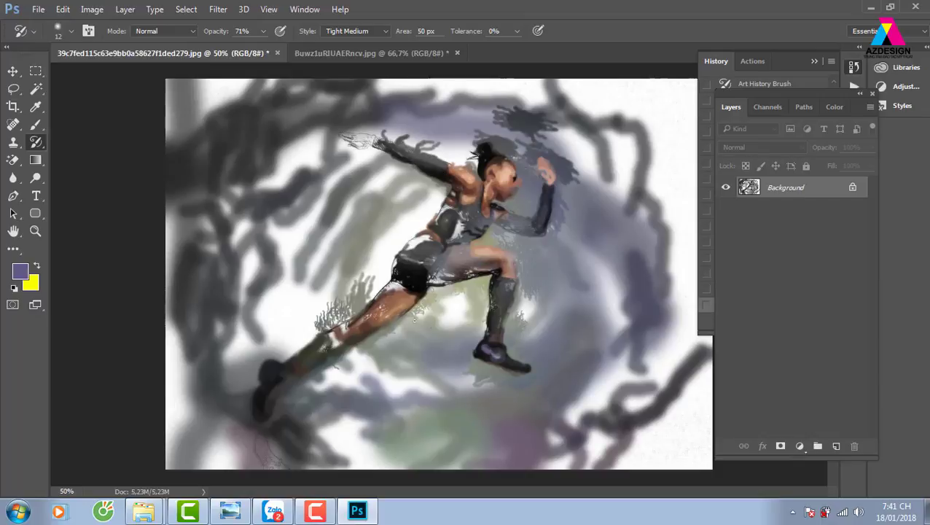
{"action": "left_click_drag", "start_coordinate": [390, 294], "coordinate": [439, 265]}
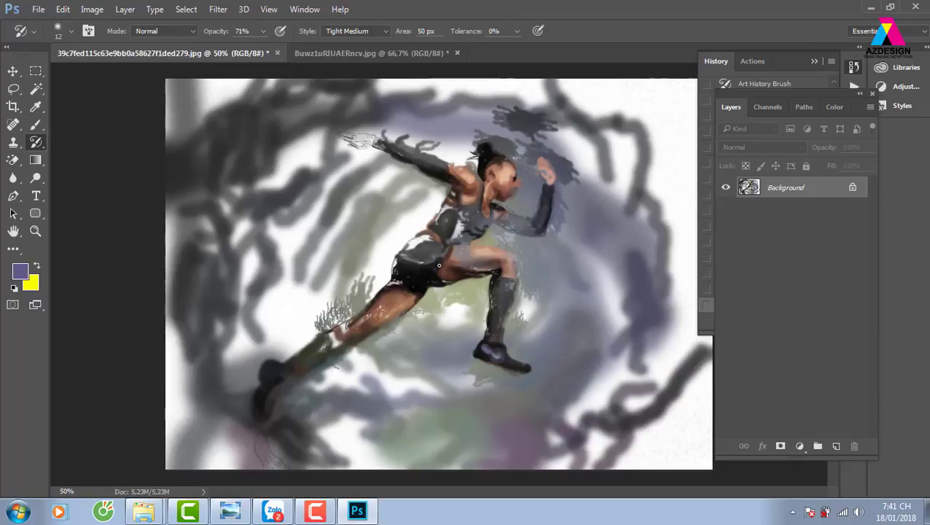
- Close the sprinter and athlete documents without saving
{"action": "left_click", "coordinate": [277, 54]}
{"action": "left_click", "coordinate": [499, 213]}
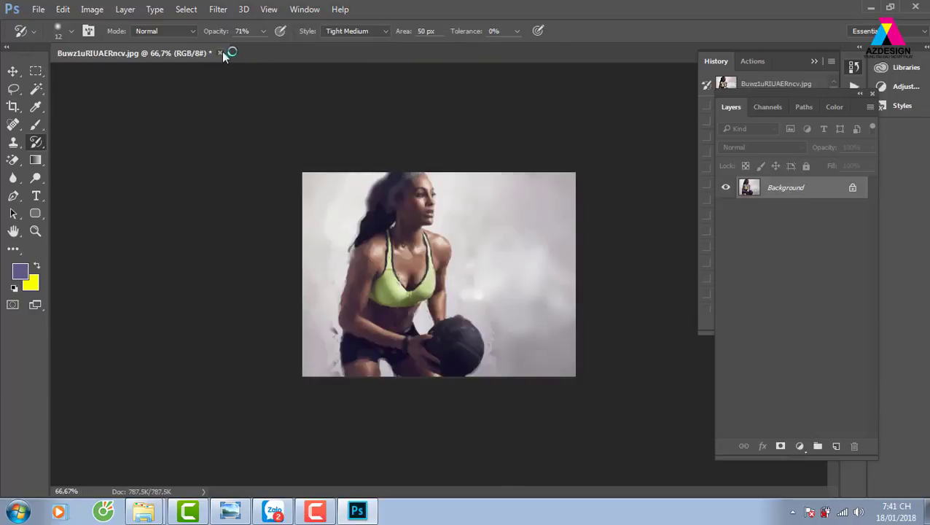
{"action": "left_click", "coordinate": [496, 206]}
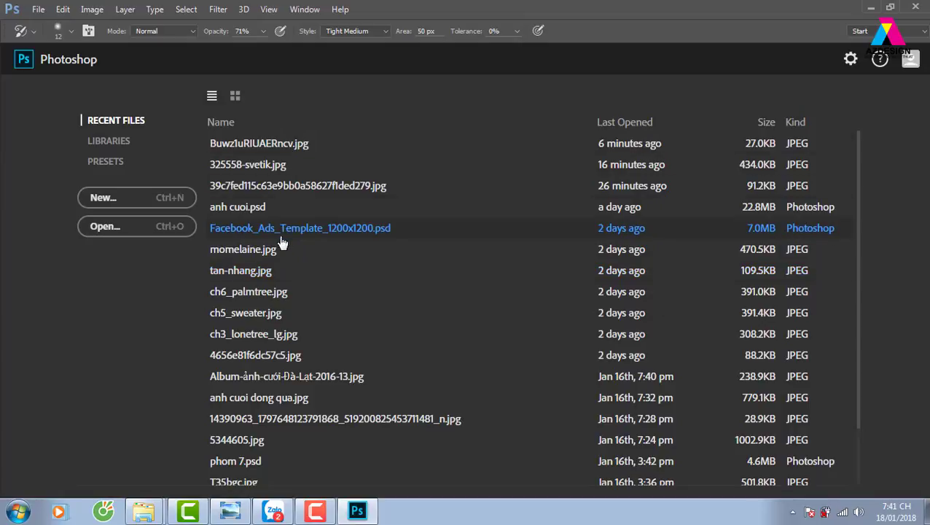
- Open picture2.jpg from the D:\deckstop folder
{"action": "left_click", "coordinate": [185, 229]}
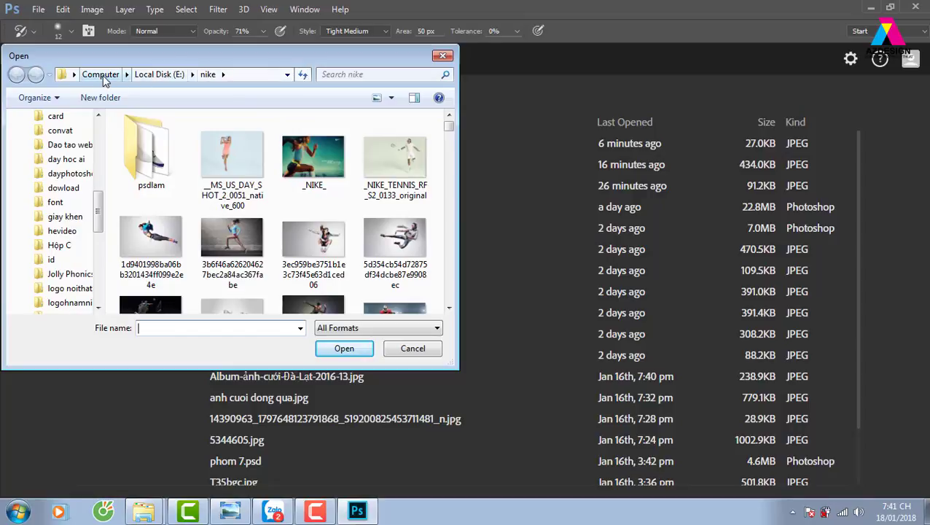
{"action": "left_click", "coordinate": [101, 74]}
{"action": "double_click", "coordinate": [225, 192]}
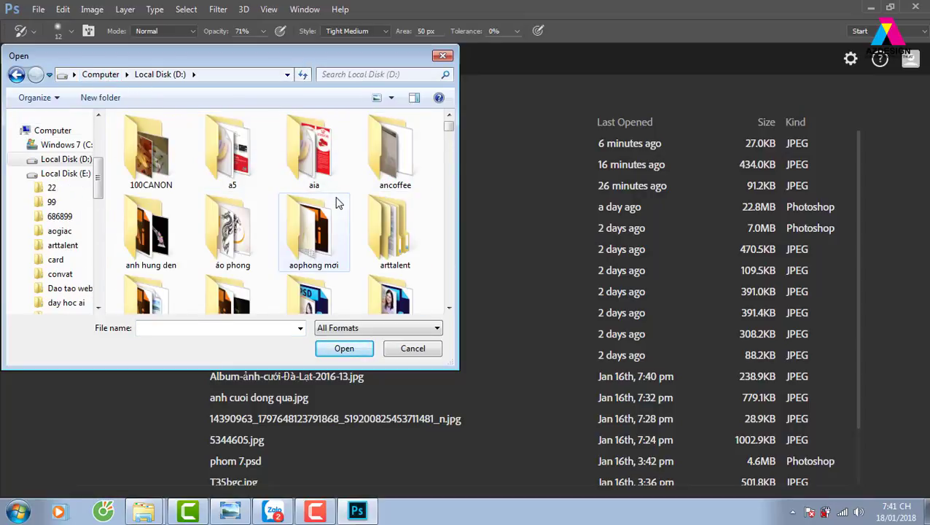
{"action": "left_click", "coordinate": [315, 239]}
{"action": "key", "text": "d"}
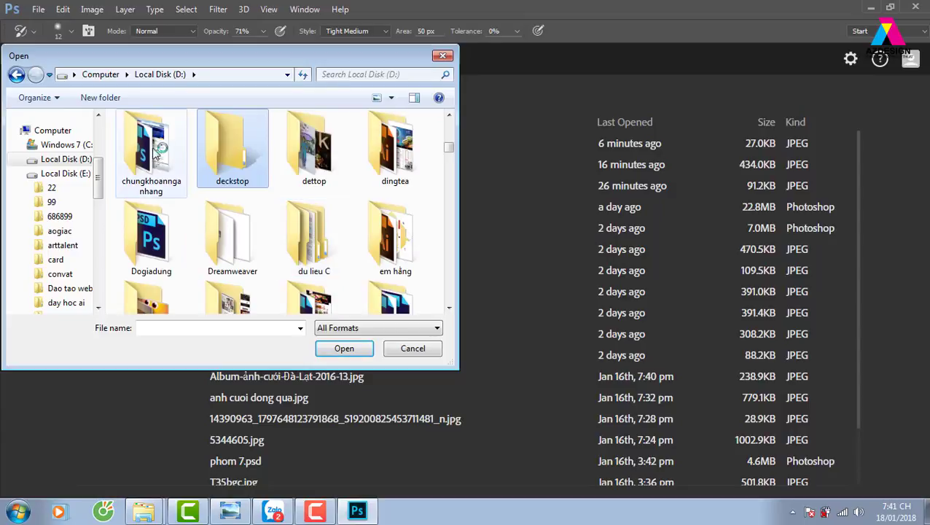
{"action": "double_click", "coordinate": [240, 161]}
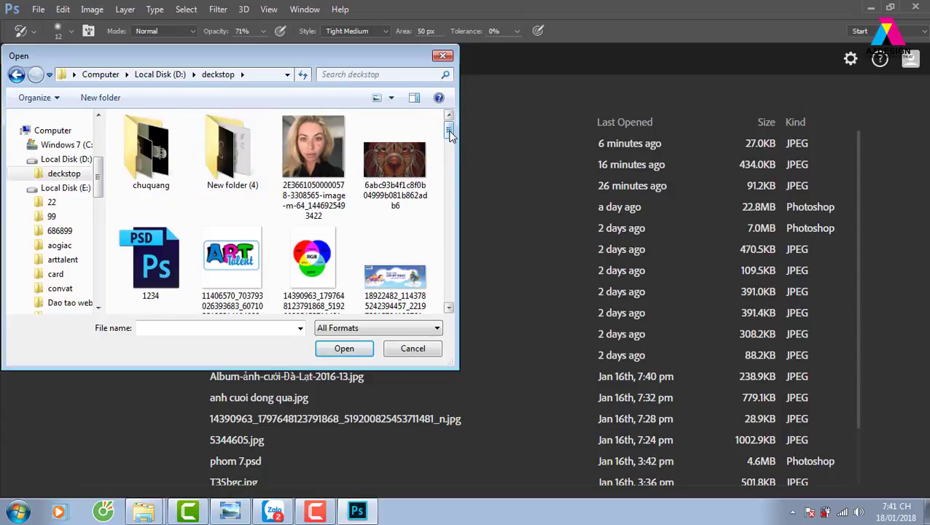
{"action": "left_click_drag", "start_coordinate": [447, 119], "coordinate": [458, 260]}
{"action": "left_click", "coordinate": [334, 255]}
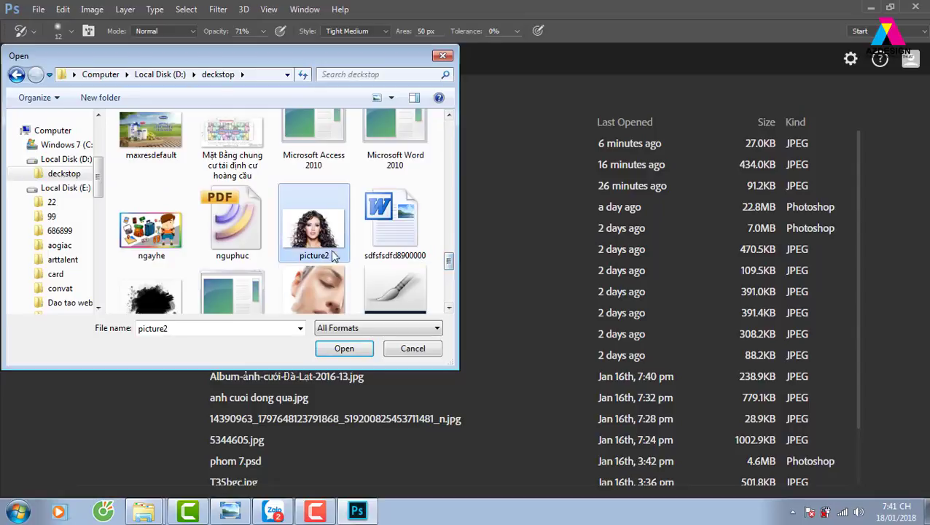
{"action": "left_click", "coordinate": [346, 349]}
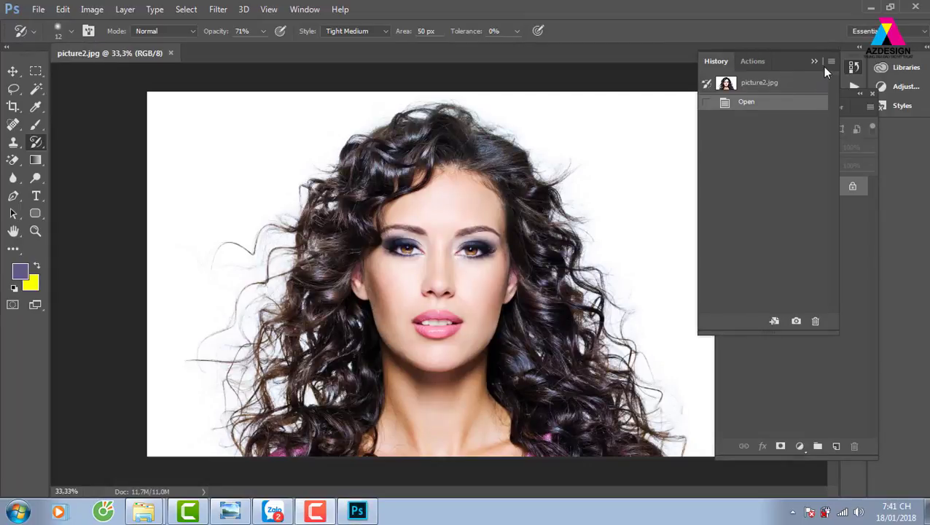
- Show the Channels panel and view the Red, Green and Blue channels individually
{"action": "left_click", "coordinate": [815, 62]}
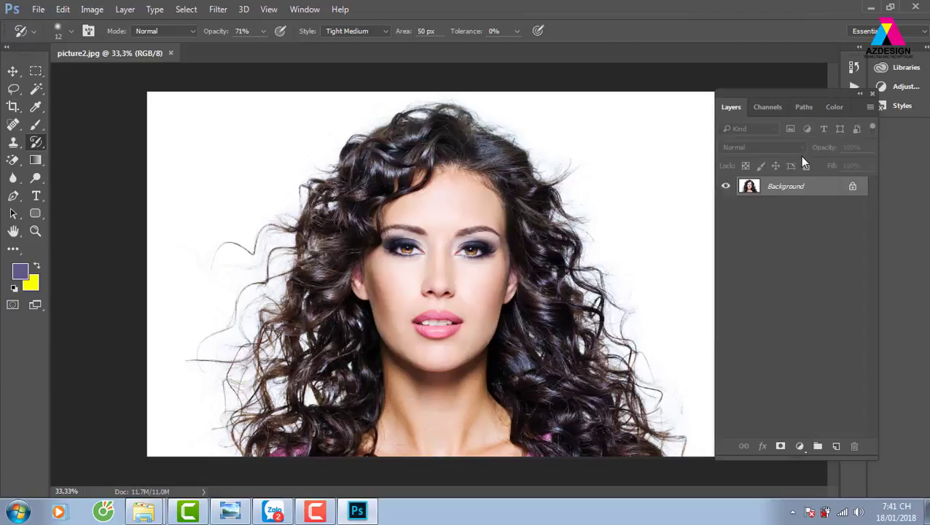
{"action": "left_click", "coordinate": [768, 108]}
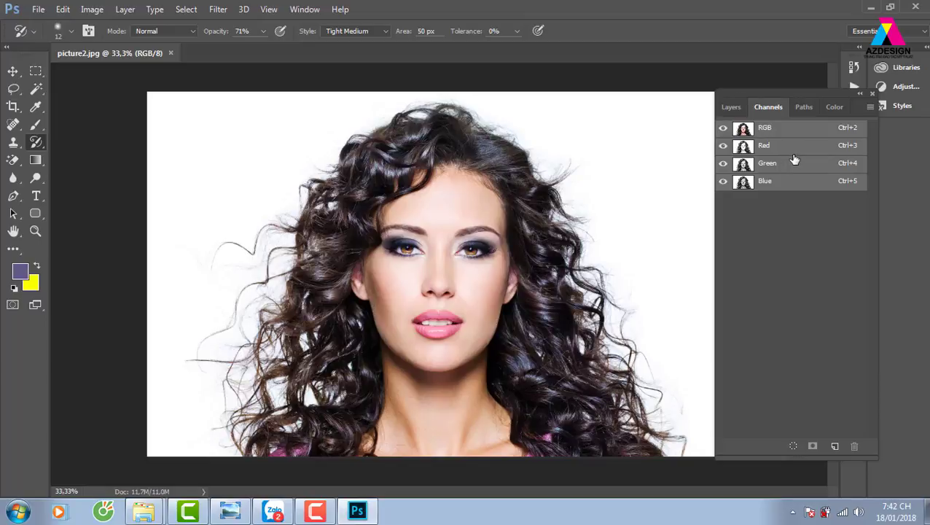
{"action": "left_click", "coordinate": [788, 146]}
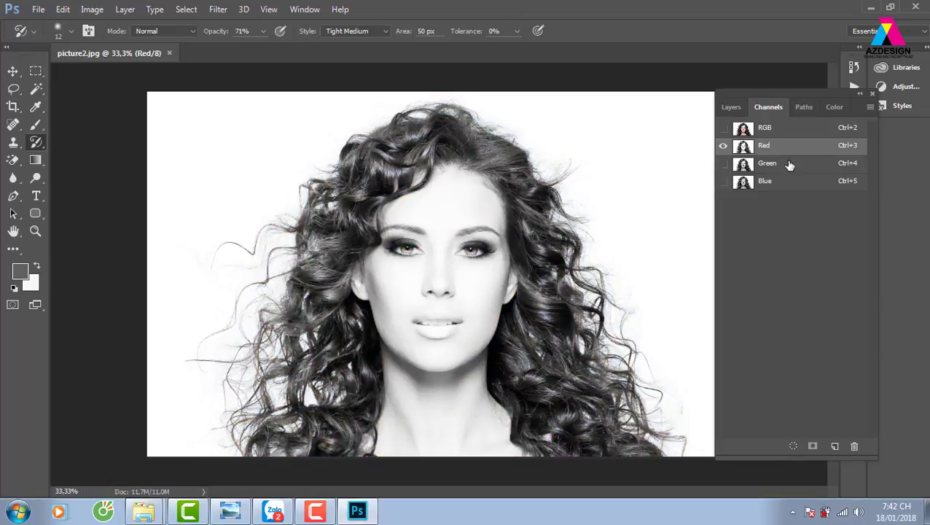
{"action": "left_click", "coordinate": [781, 169]}
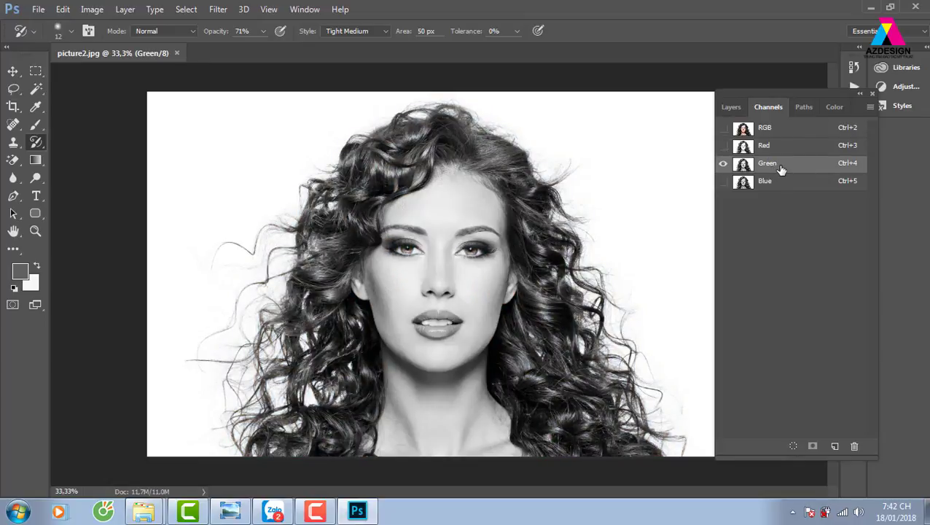
{"action": "left_click", "coordinate": [792, 186]}
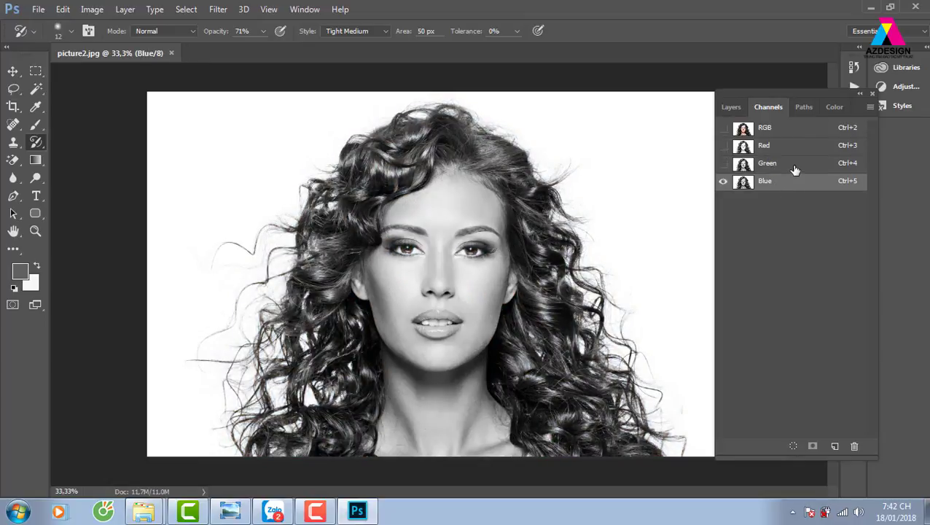
- Recheck Red against Blue, then duplicate the Blue channel as 'Blue copy'
{"action": "left_click", "coordinate": [793, 164]}
{"action": "left_click", "coordinate": [786, 146]}
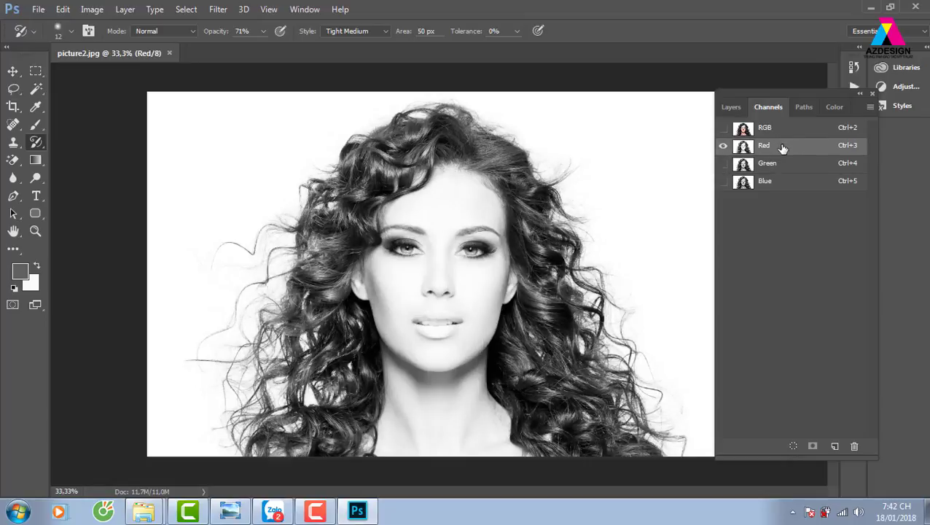
{"action": "left_click", "coordinate": [781, 170]}
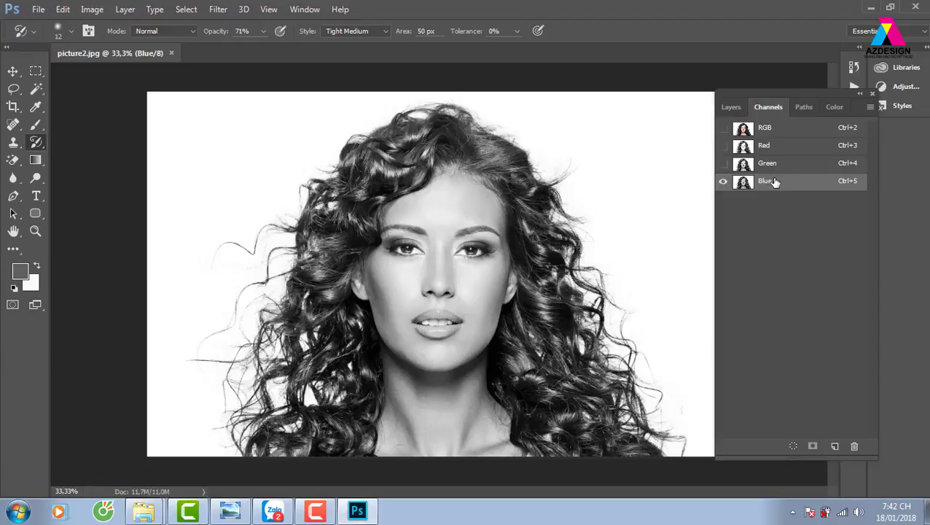
{"action": "left_click_drag", "start_coordinate": [785, 183], "coordinate": [836, 446]}
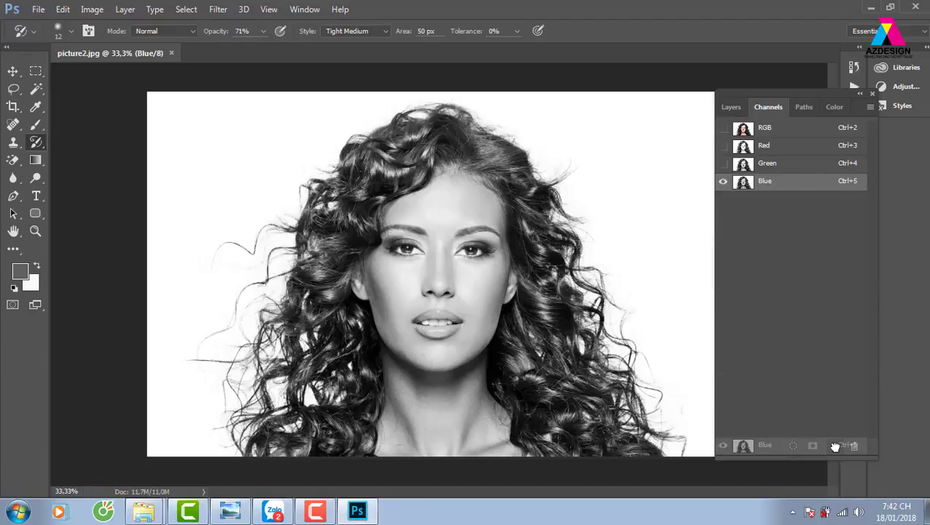
{"action": "left_click_drag", "start_coordinate": [836, 447], "coordinate": [836, 446]}
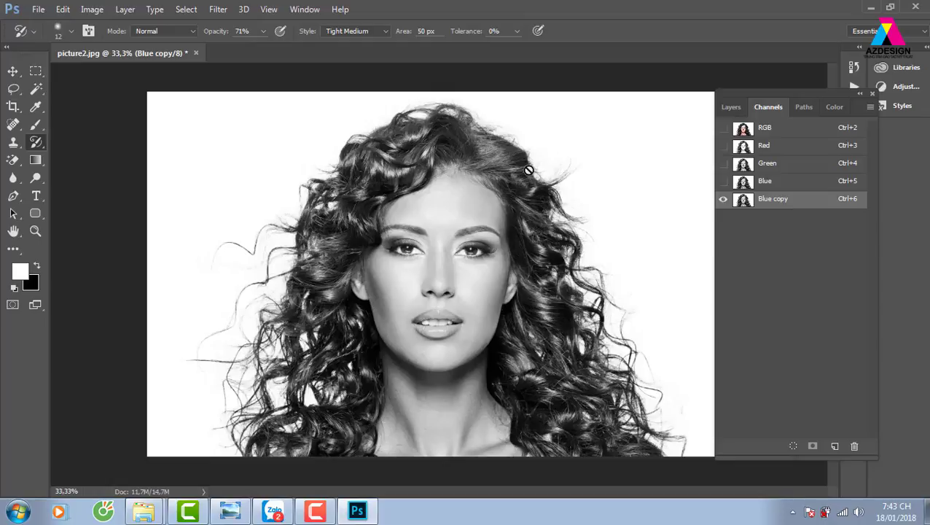
- Dismiss the error and apply a steep darkening Curves adjustment to the Blue copy channel
{"action": "left_click", "coordinate": [516, 211]}
{"action": "key", "text": "Return"}
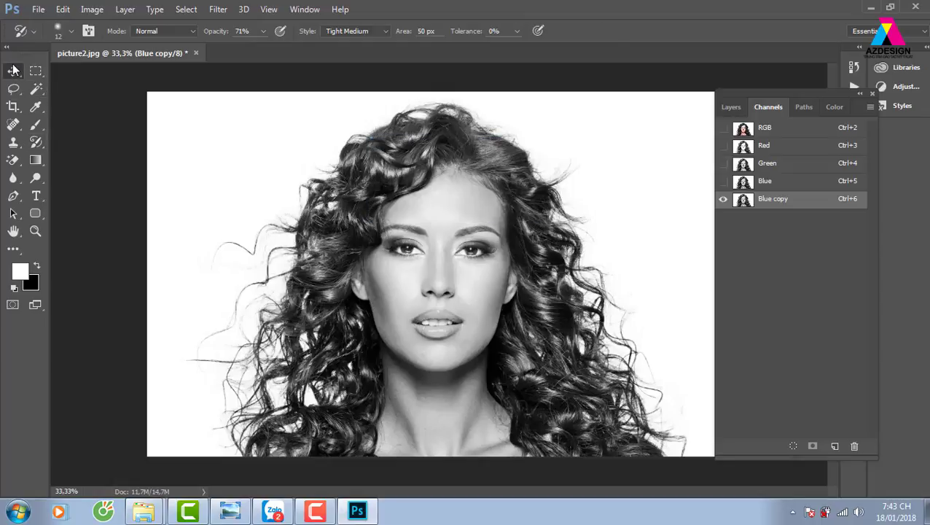
{"action": "left_click", "coordinate": [13, 71]}
{"action": "left_click", "coordinate": [92, 8]}
{"action": "mouse_move", "coordinate": [112, 43]}
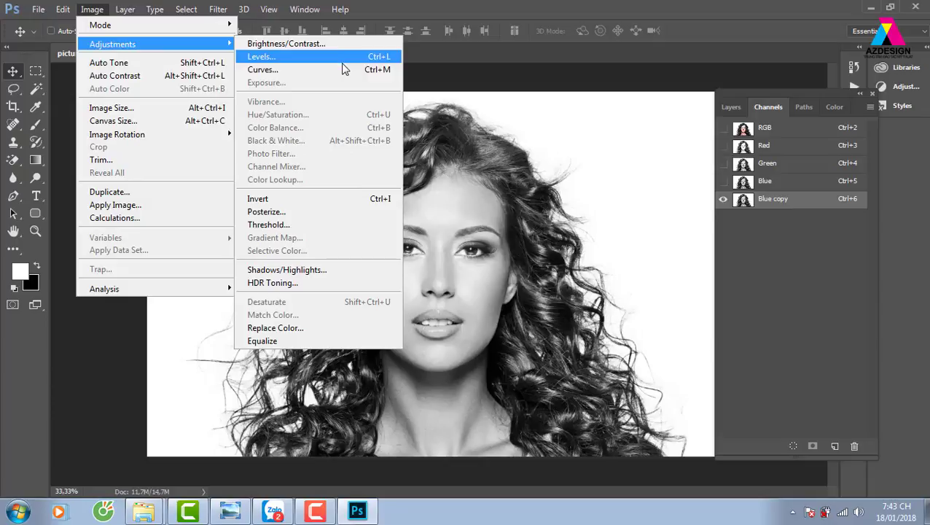
{"action": "left_click", "coordinate": [344, 68]}
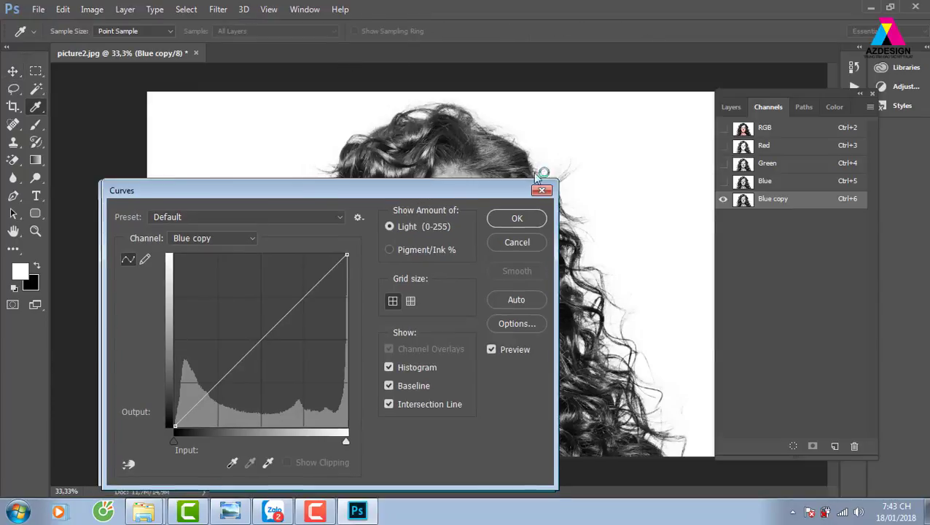
{"action": "left_click_drag", "start_coordinate": [510, 190], "coordinate": [807, 121]}
{"action": "left_click_drag", "start_coordinate": [558, 267], "coordinate": [598, 304]}
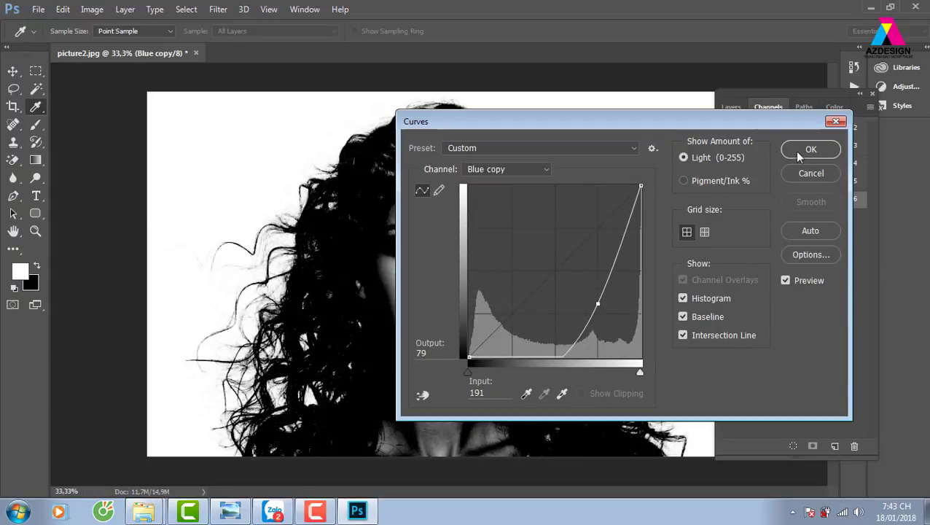
{"action": "mouse_move", "coordinate": [658, 126]}
{"action": "left_mouse_down"}
{"action": "mouse_move", "coordinate": [858, 254]}
{"action": "mouse_move", "coordinate": [775, 164]}
{"action": "left_mouse_up"}
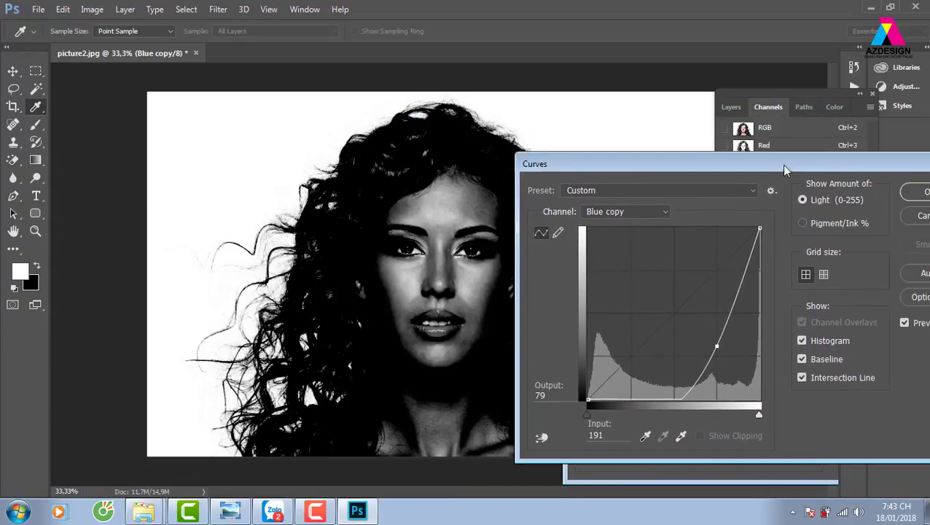
{"action": "left_click", "coordinate": [904, 192]}
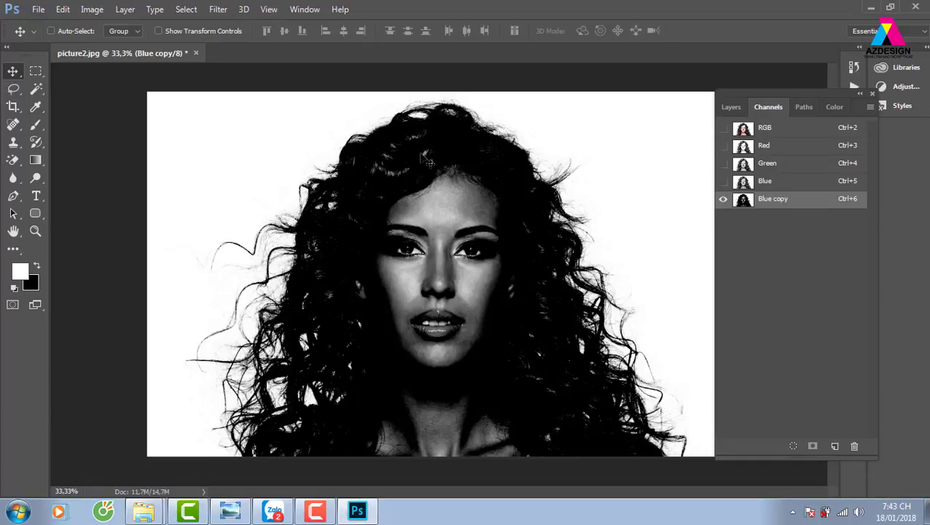
- Lasso the face and body inside the hair, then dismiss a chat popup and disconnect Wi-Fi
{"action": "left_click", "coordinate": [13, 88]}
{"action": "mouse_move", "coordinate": [347, 188]}
{"action": "left_mouse_down"}
{"action": "mouse_move", "coordinate": [477, 157]}
{"action": "mouse_move", "coordinate": [559, 294]}
{"action": "mouse_move", "coordinate": [608, 448]}
{"action": "mouse_move", "coordinate": [488, 483]}
{"action": "mouse_move", "coordinate": [326, 457]}
{"action": "mouse_move", "coordinate": [323, 436]}
{"action": "mouse_move", "coordinate": [356, 408]}
{"action": "mouse_move", "coordinate": [330, 242]}
{"action": "mouse_move", "coordinate": [353, 188]}
{"action": "left_mouse_up"}
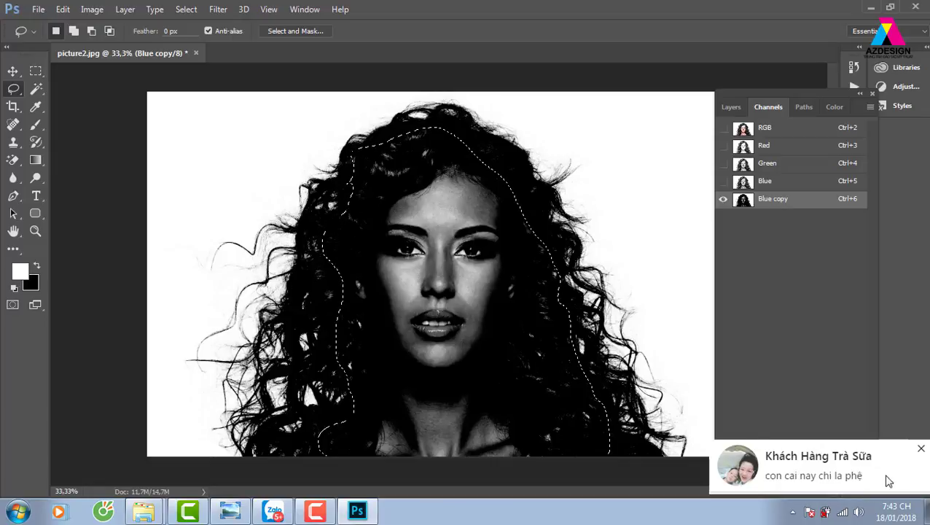
{"action": "left_click", "coordinate": [921, 448]}
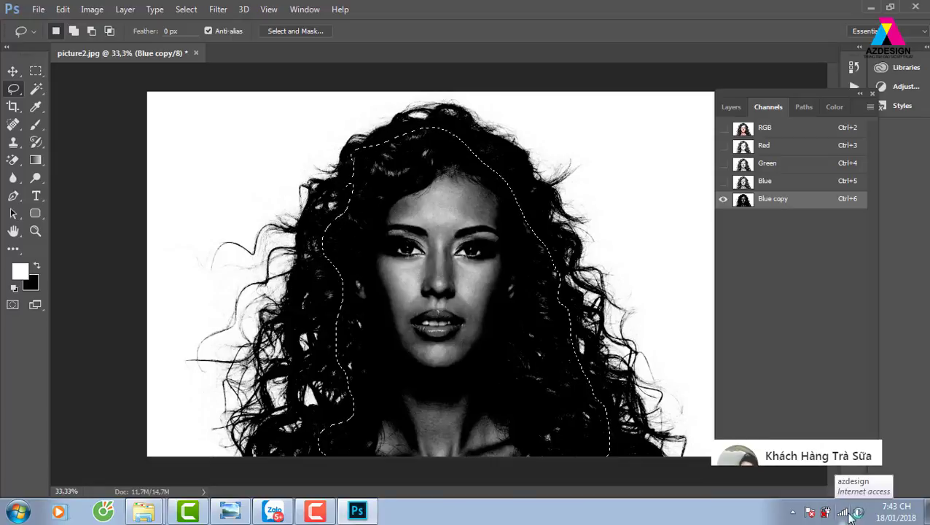
{"action": "right_click", "coordinate": [840, 513]}
{"action": "left_click", "coordinate": [835, 515]}
{"action": "mouse_move", "coordinate": [832, 319]}
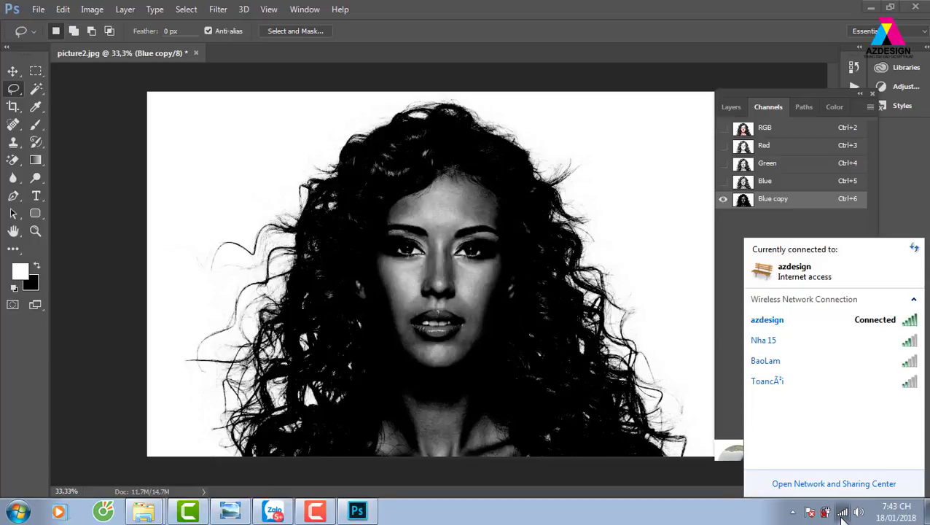
{"action": "left_click", "coordinate": [887, 340]}
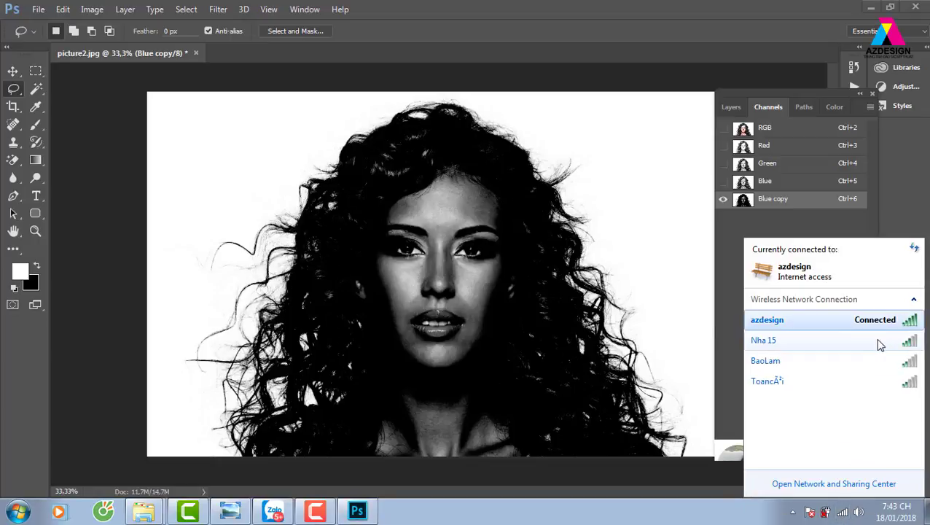
{"action": "left_click", "coordinate": [372, 208]}
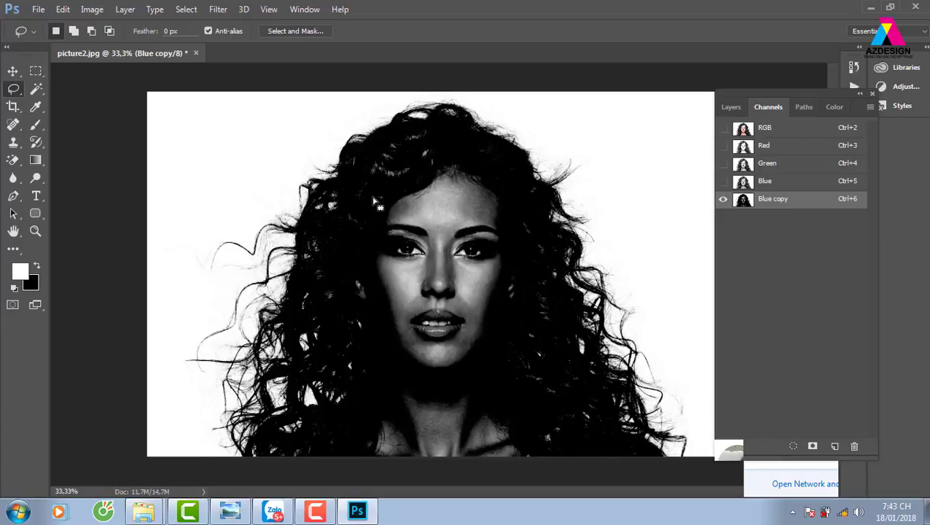
- Sample black, fill the lassoed face and body with it, and deselect
{"action": "key", "text": "i"}
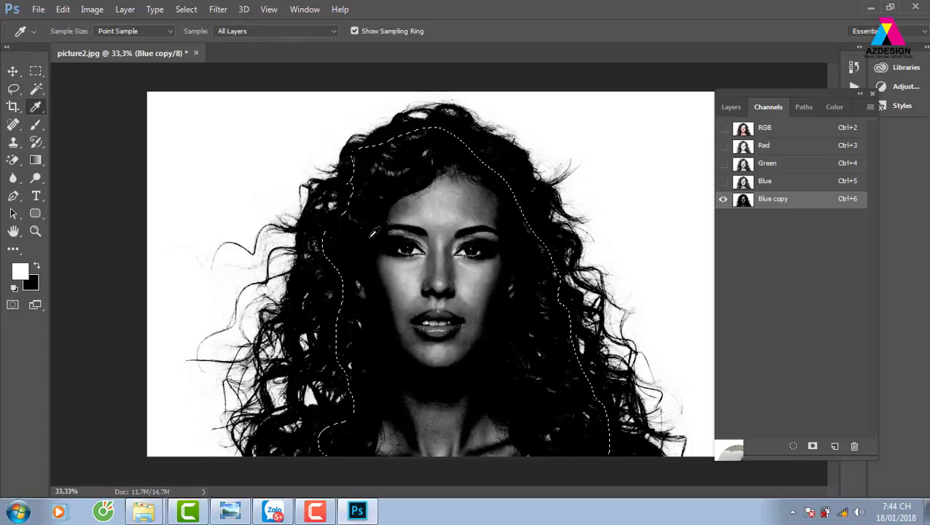
{"action": "left_click", "coordinate": [381, 242]}
{"action": "key", "text": "alt+BackSpace"}
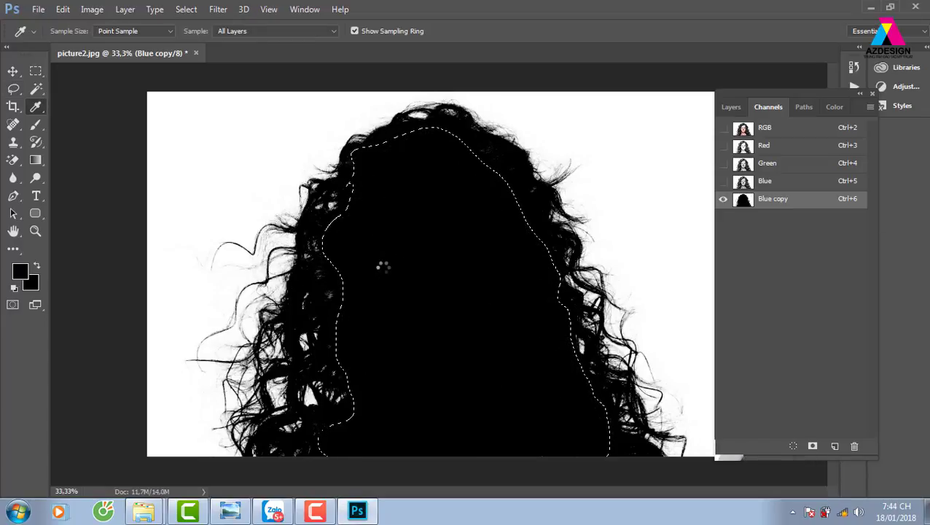
{"action": "key", "text": "v"}
{"action": "key", "text": "ctrl+d"}
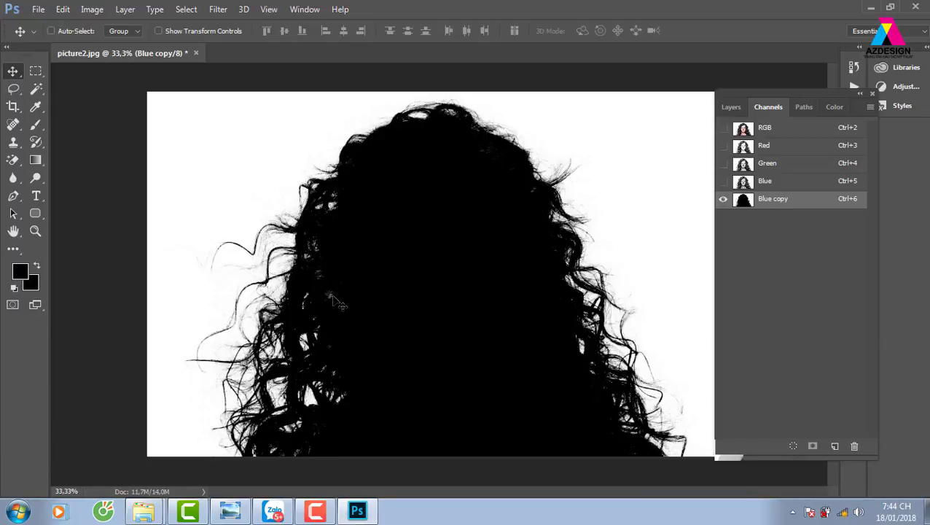
- Set up a soft black brush at 59 px size and 0% hardness
{"action": "left_click", "coordinate": [36, 126]}
{"action": "right_click", "coordinate": [347, 280]}
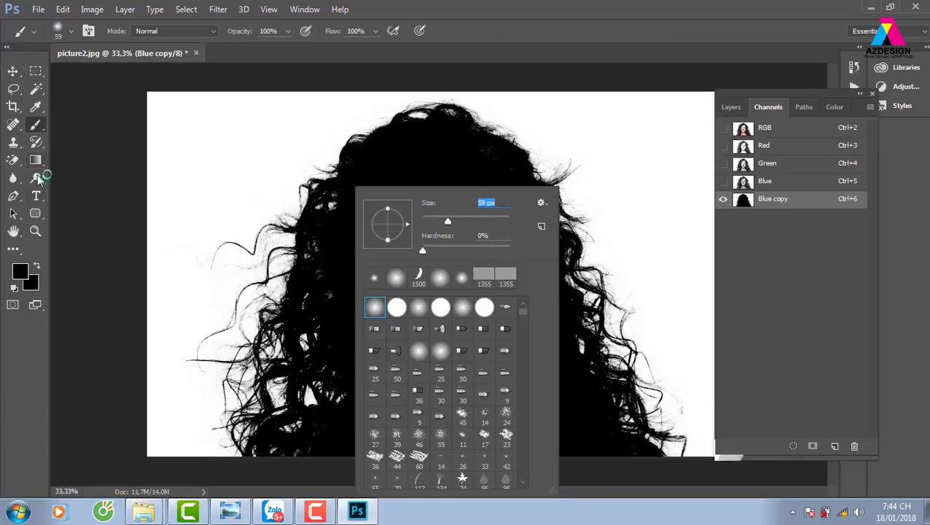
{"action": "key", "text": "Return"}
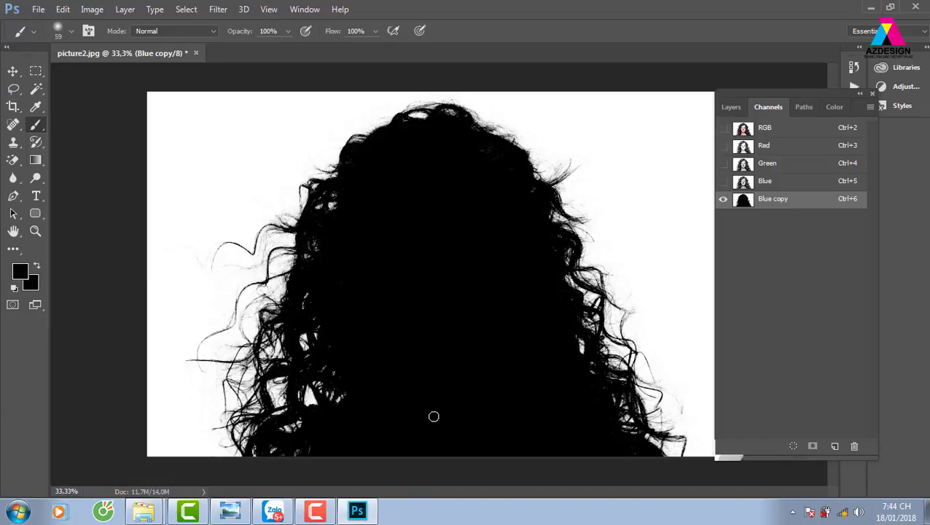
{"action": "key", "text": "ctrl+plus"}
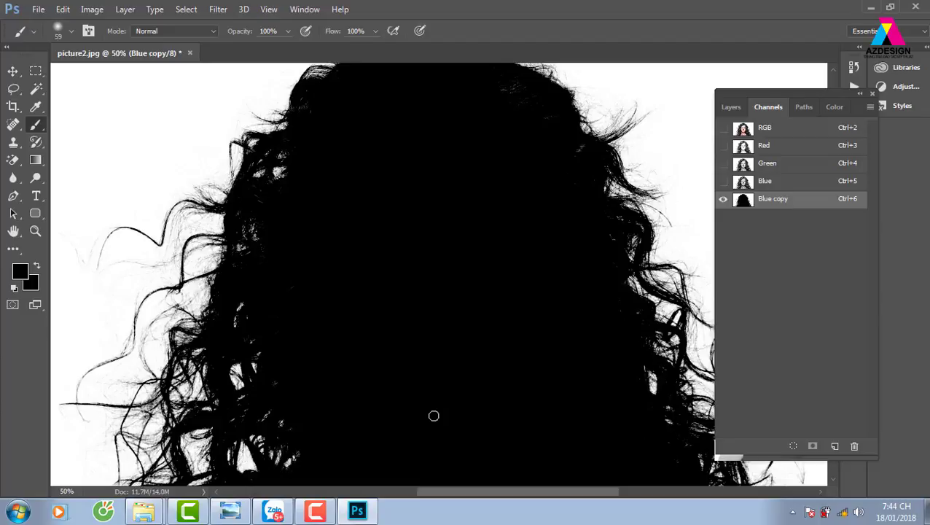
{"action": "key", "text": "ctrl+minus"}
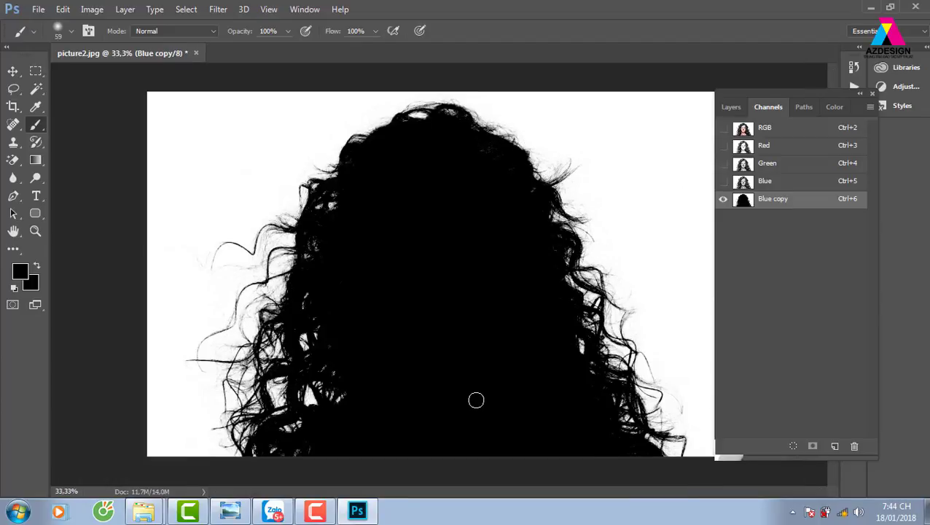
- Use Levels on the Blue copy channel to push the light background greys to pure white
{"action": "key", "text": "ctrl+l"}
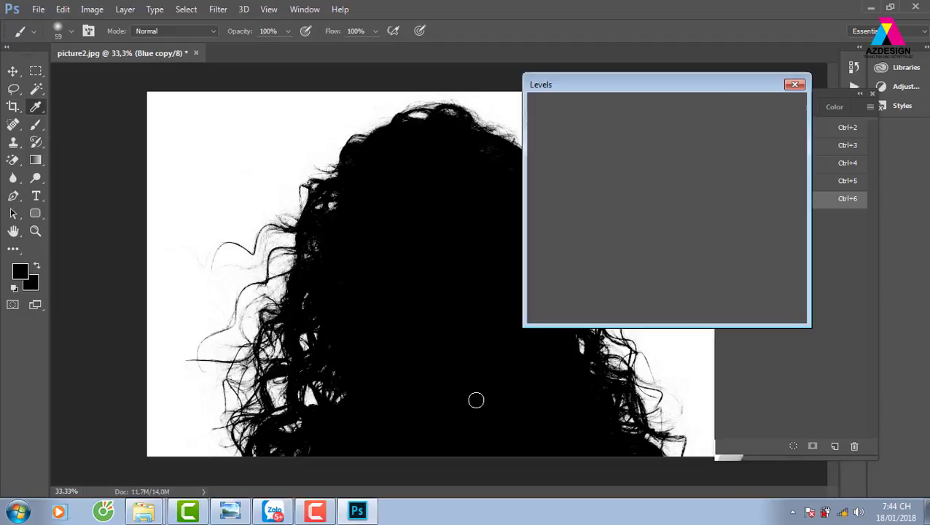
{"action": "mouse_move", "coordinate": [718, 237]}
{"action": "left_mouse_down"}
{"action": "mouse_move", "coordinate": [686, 237]}
{"action": "mouse_move", "coordinate": [697, 234]}
{"action": "left_mouse_up"}
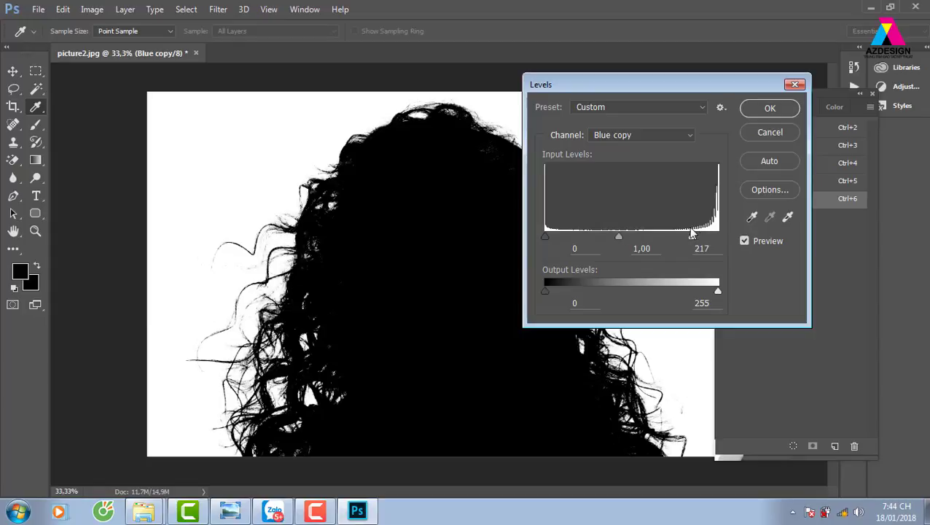
{"action": "left_click_drag", "start_coordinate": [698, 234], "coordinate": [670, 237]}
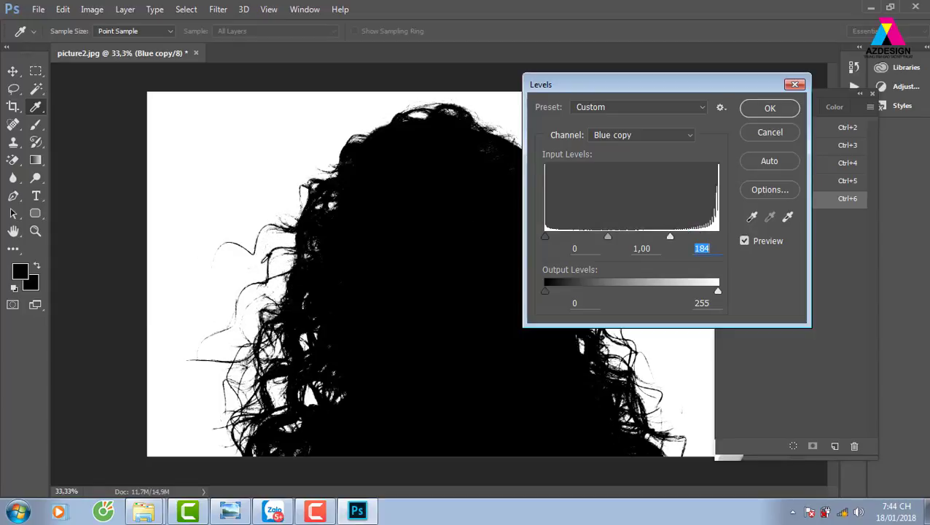
{"action": "key", "text": "b"}
{"action": "left_click", "coordinate": [773, 108]}
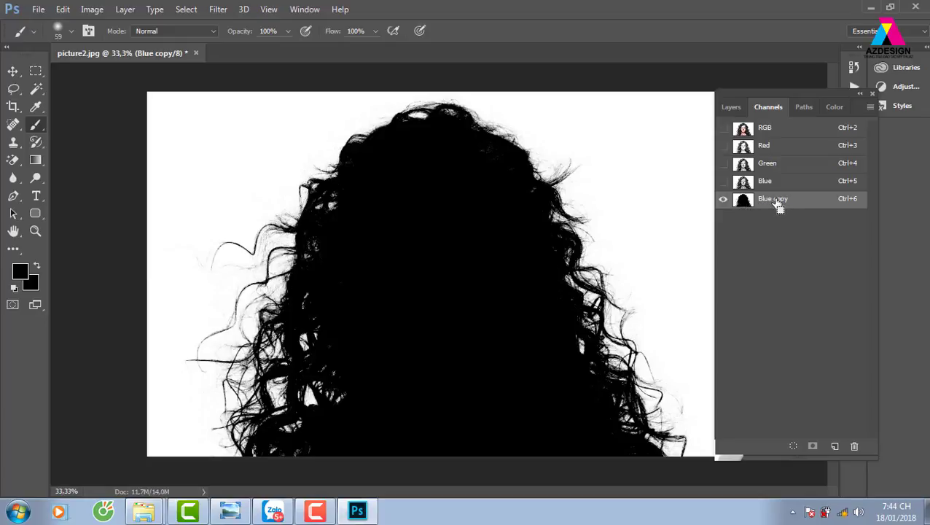
- Load the Blue copy channel as a selection on the RGB image, undoing a trial layer mask
{"action": "left_click", "coordinate": [747, 207], "text": "ctrl"}
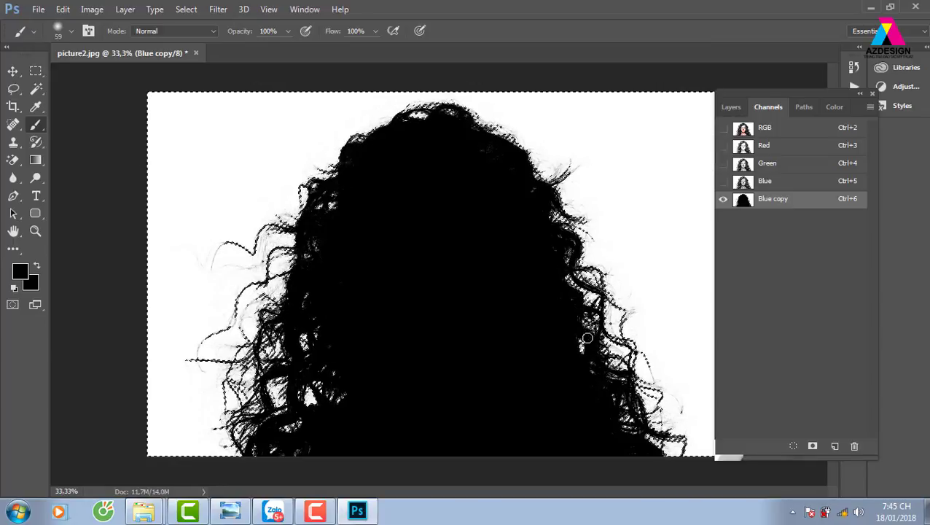
{"action": "left_click", "coordinate": [744, 129]}
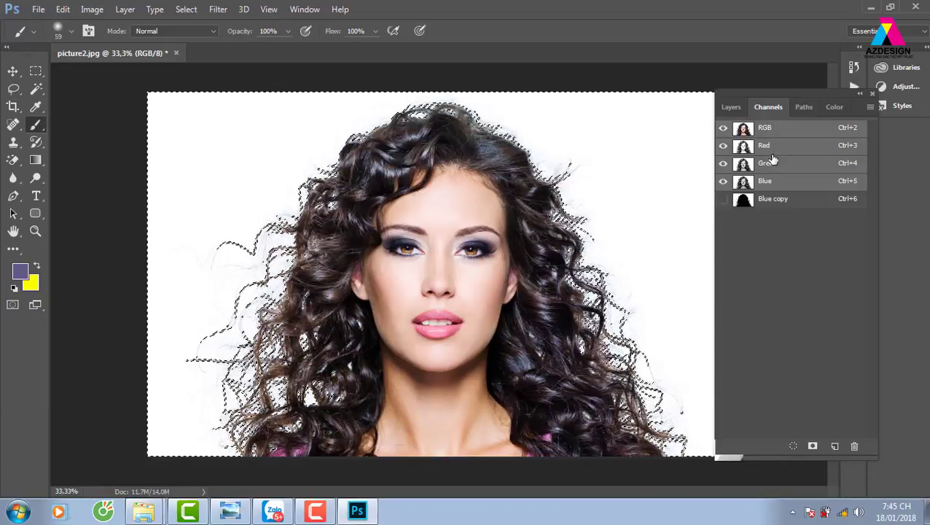
{"action": "left_click", "coordinate": [732, 107]}
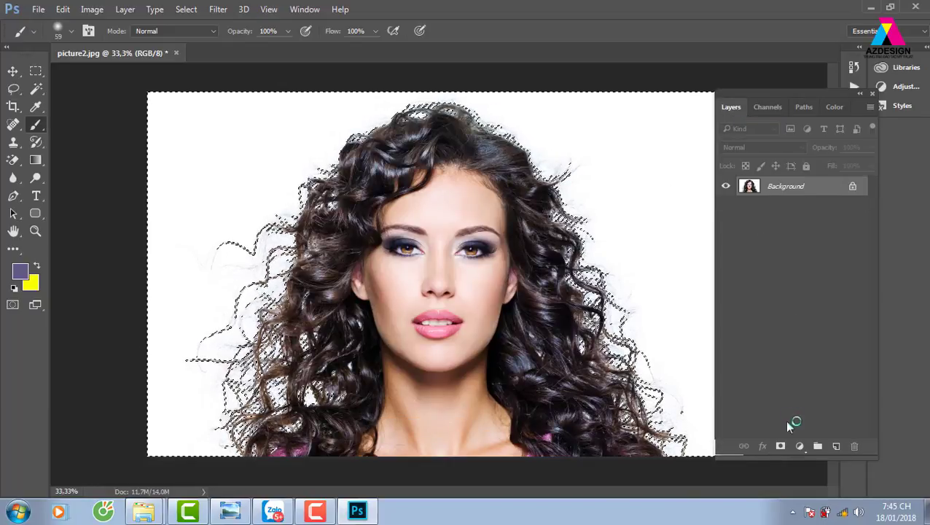
{"action": "left_click", "coordinate": [781, 447]}
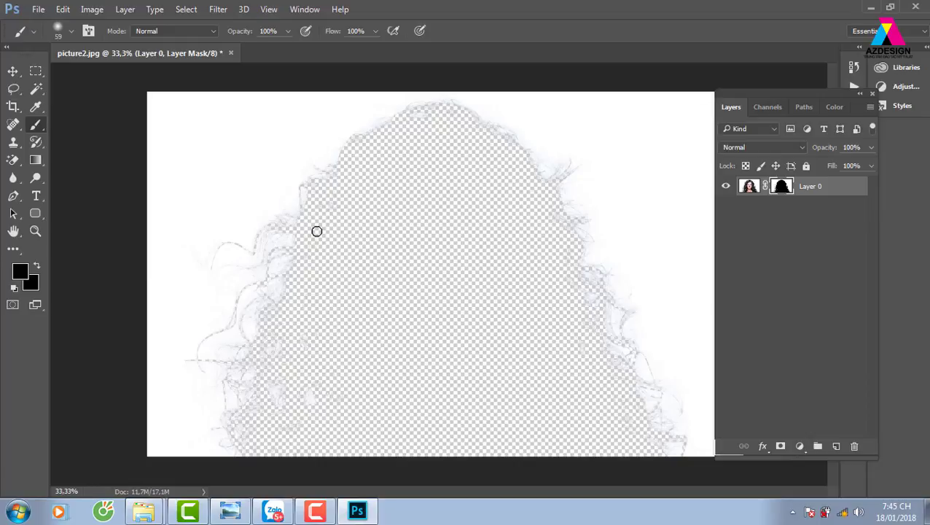
{"action": "key", "text": "ctrl+z"}
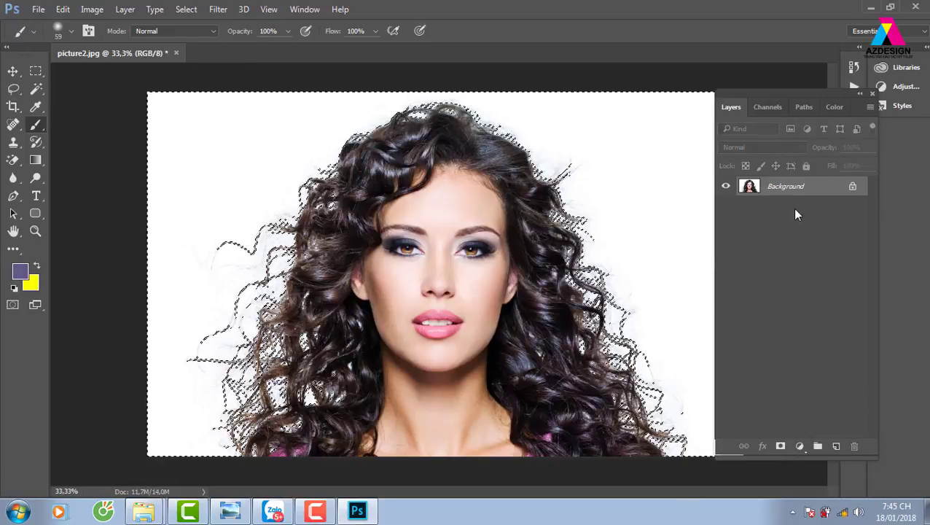
- Add a layer mask that hides the white background and keeps the woman, then check edges
{"action": "left_click", "coordinate": [781, 446]}
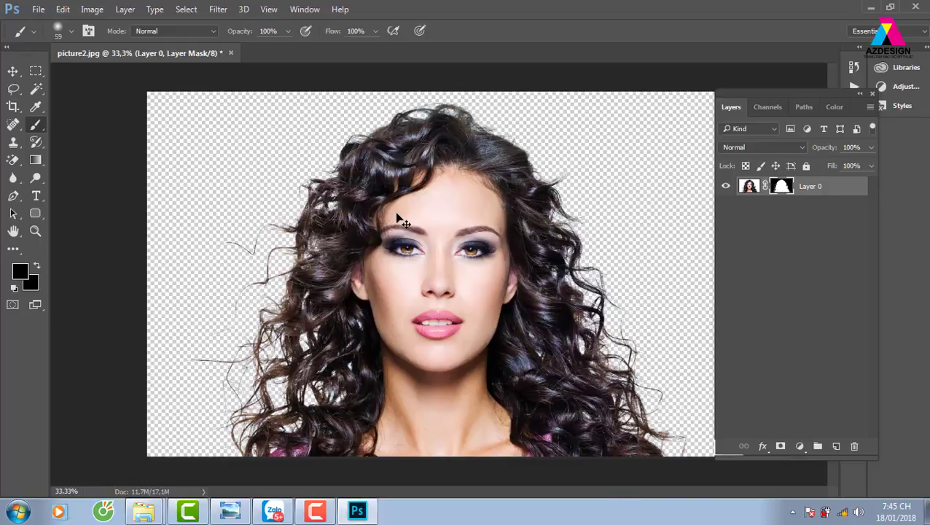
{"action": "key", "text": "ctrl+plus"}
{"action": "key", "text": "ctrl+plus"}
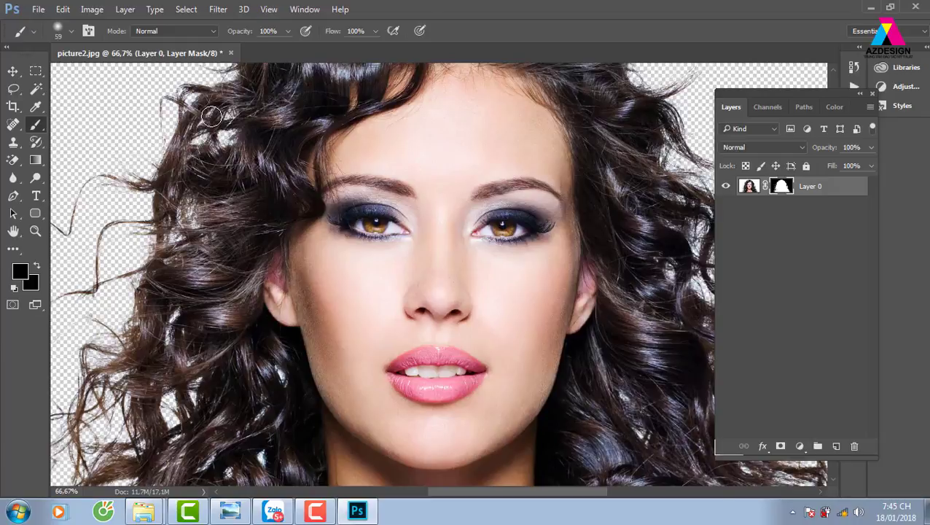
{"action": "key", "text": "ctrl+minus"}
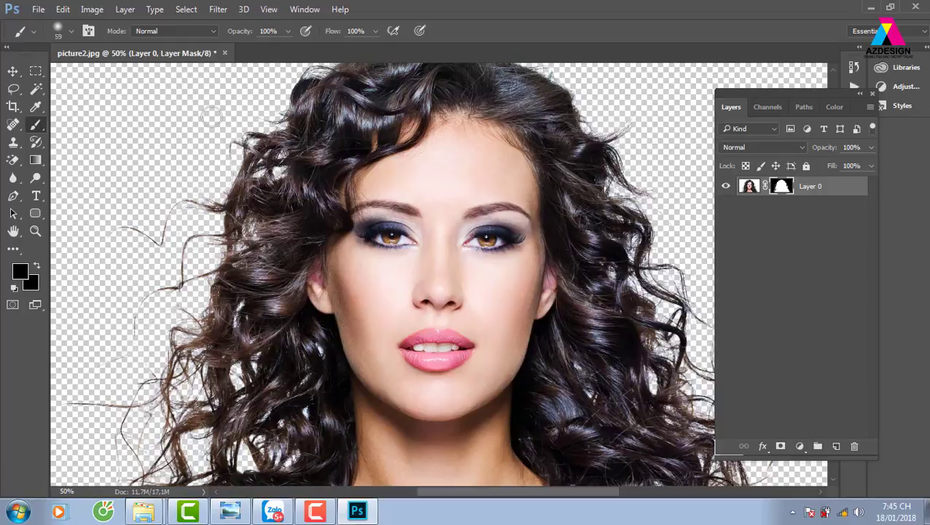
{"action": "key", "text": "ctrl+o"}
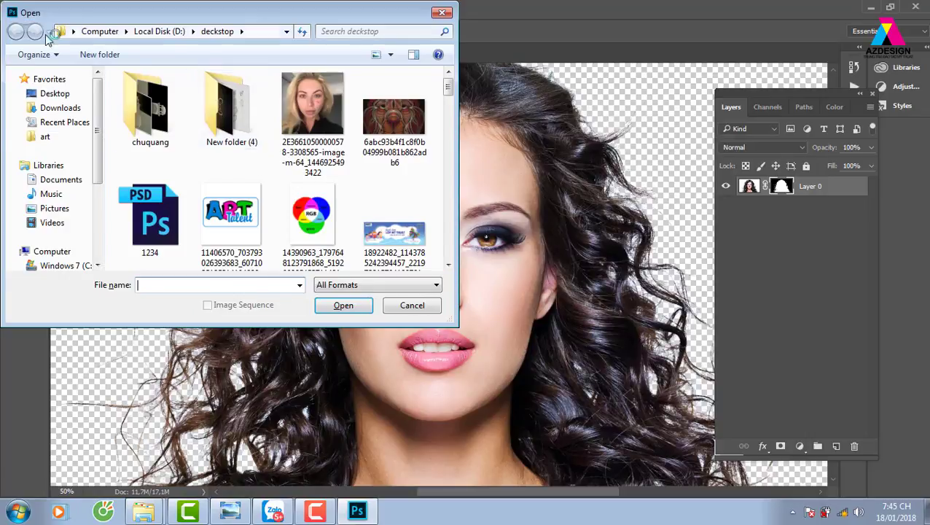
- Open the stone-moss lake landscape JPG from E:\thuvienanh\thiennhien
{"action": "left_click", "coordinate": [100, 31]}
{"action": "double_click", "coordinate": [233, 181]}
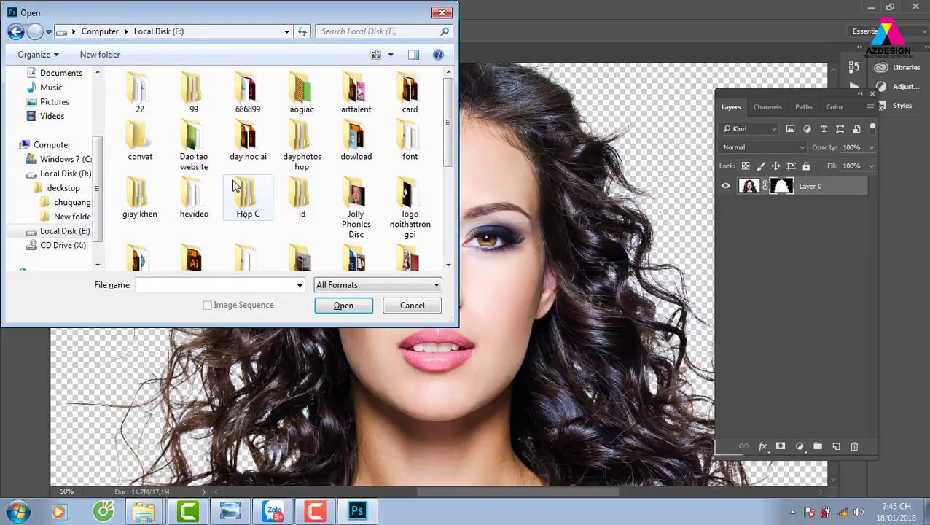
{"action": "left_click_drag", "start_coordinate": [447, 125], "coordinate": [448, 207]}
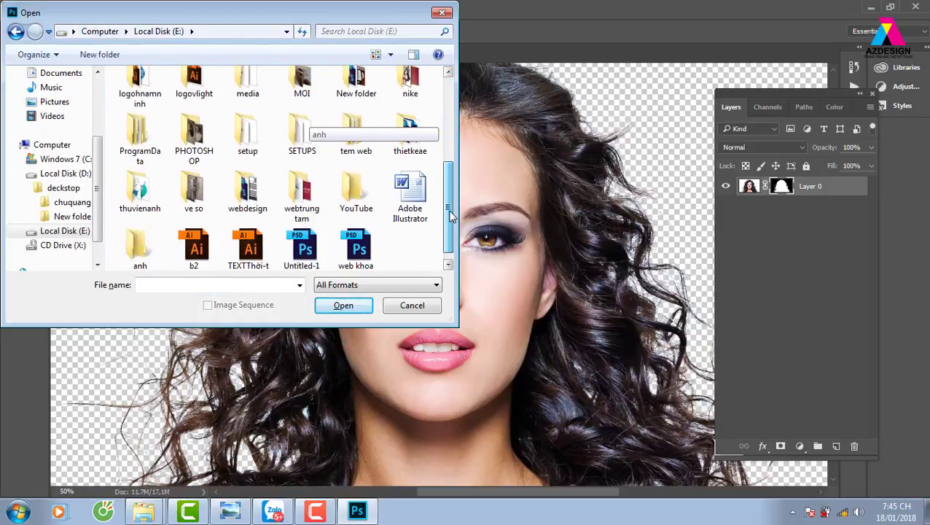
{"action": "double_click", "coordinate": [140, 191]}
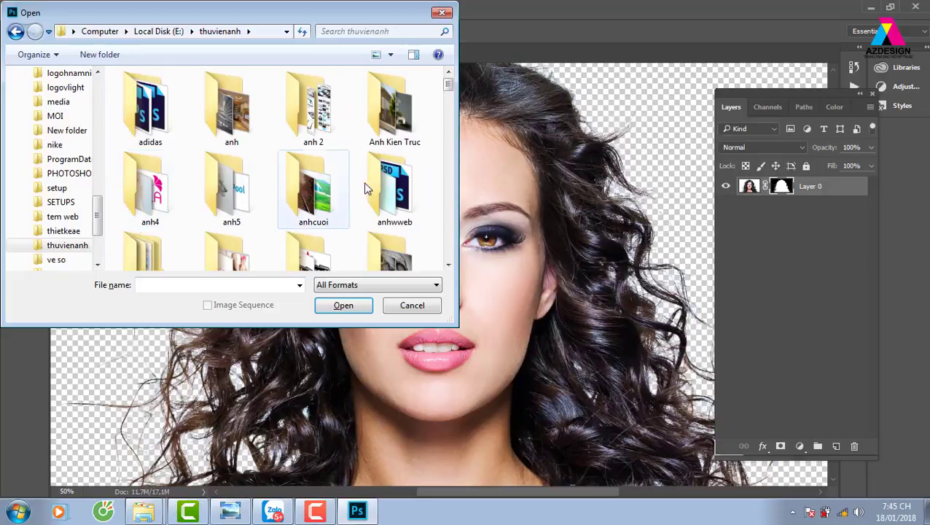
{"action": "double_click", "coordinate": [332, 208]}
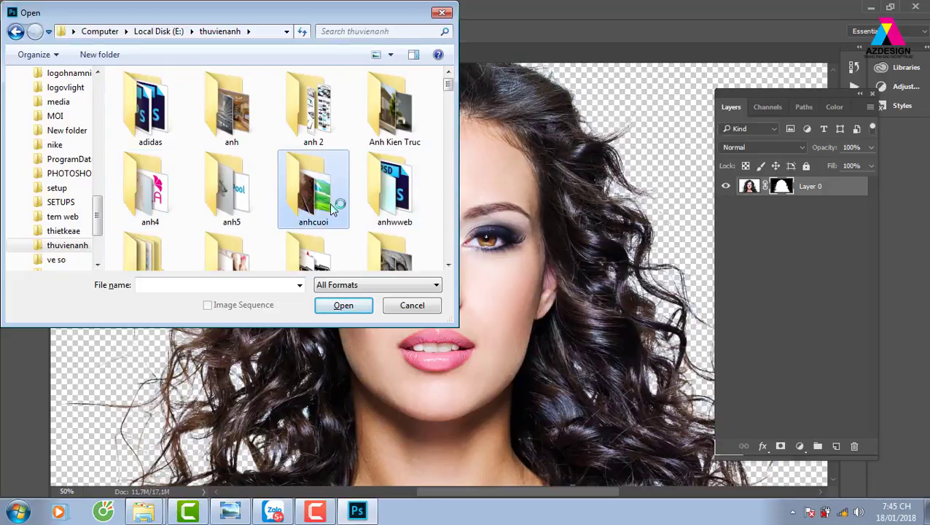
{"action": "key", "text": "t"}
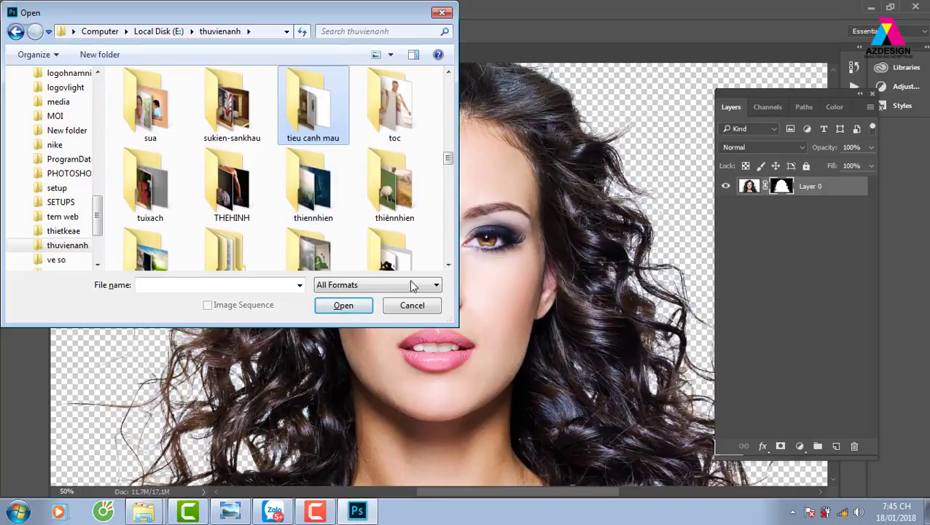
{"action": "double_click", "coordinate": [316, 194]}
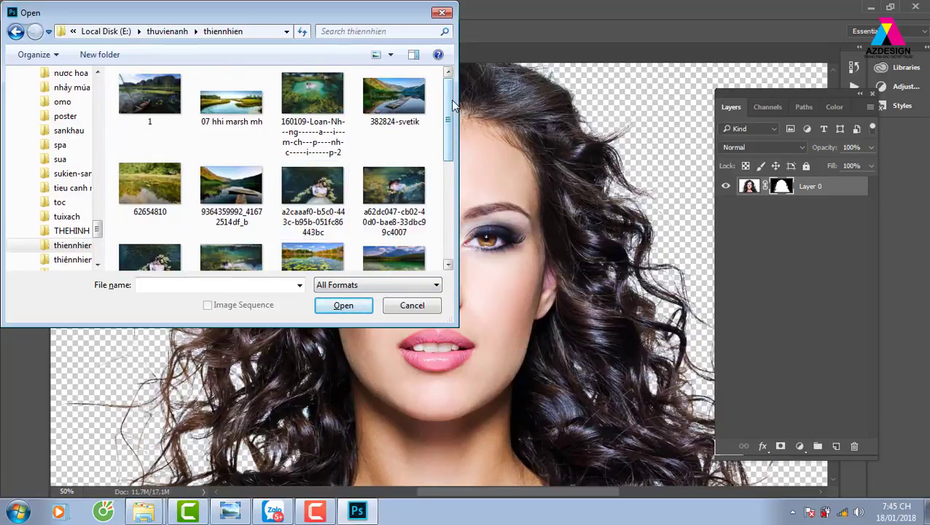
{"action": "left_click_drag", "start_coordinate": [449, 113], "coordinate": [452, 188]}
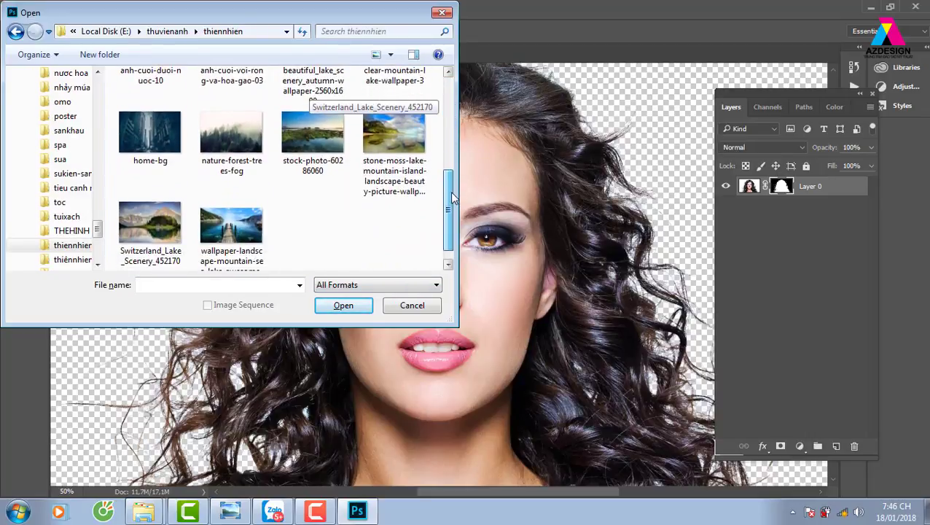
{"action": "mouse_move", "coordinate": [452, 188]}
{"action": "left_mouse_down"}
{"action": "mouse_move", "coordinate": [460, 142]}
{"action": "mouse_move", "coordinate": [458, 166]}
{"action": "left_mouse_up"}
{"action": "left_click", "coordinate": [397, 234]}
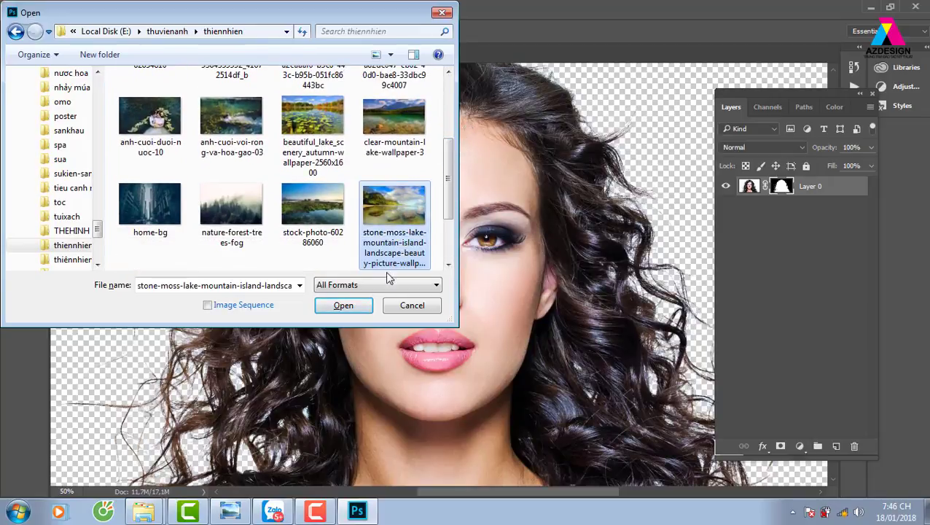
{"action": "left_click", "coordinate": [362, 307]}
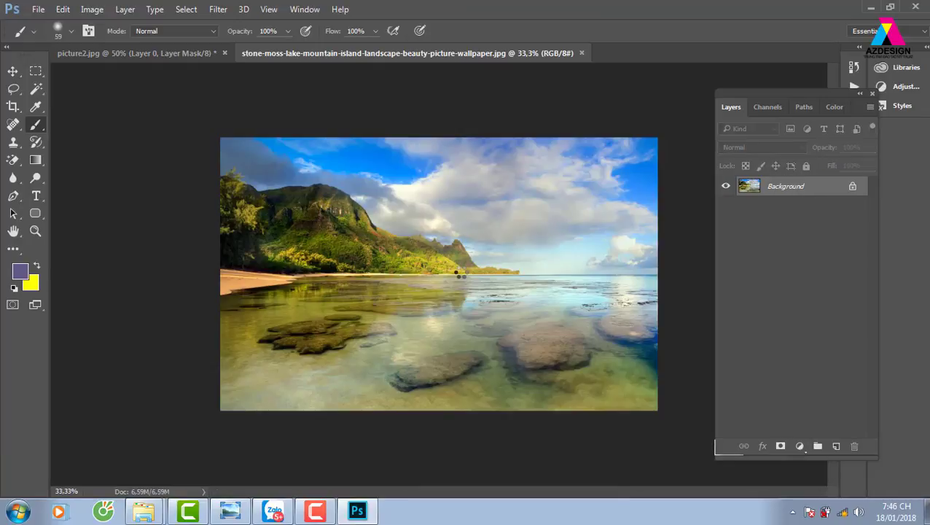
- Drag the masked woman layer from picture2.jpg onto the landscape document
{"action": "left_click", "coordinate": [133, 52]}
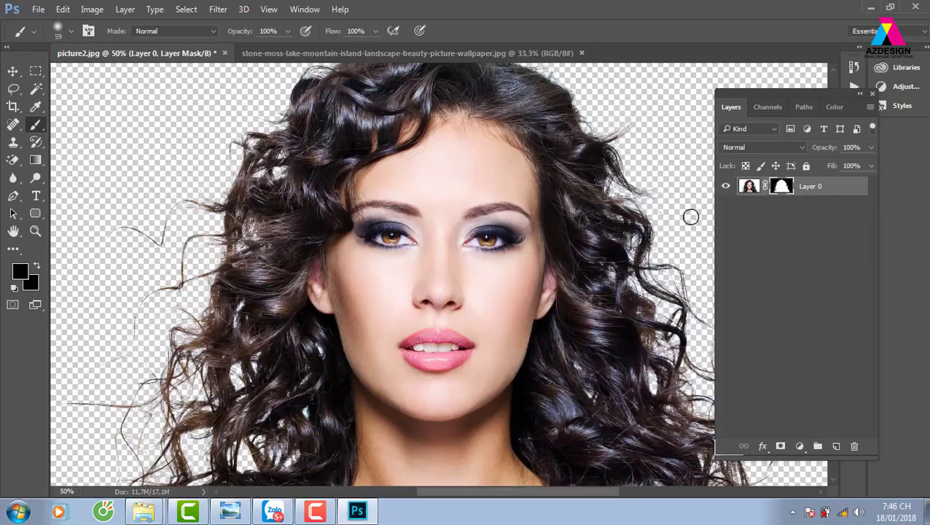
{"action": "key", "text": "v"}
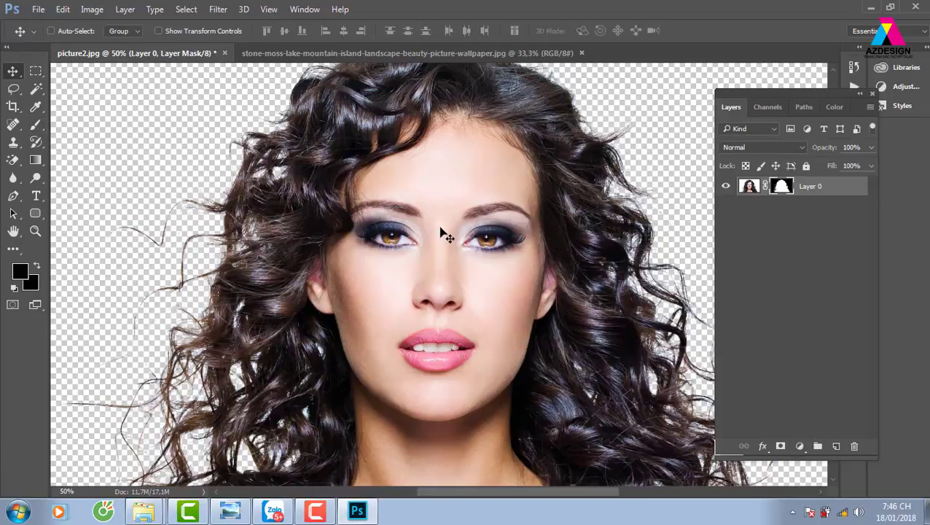
{"action": "mouse_move", "coordinate": [426, 167]}
{"action": "left_mouse_down"}
{"action": "mouse_move", "coordinate": [420, 60]}
{"action": "mouse_move", "coordinate": [459, 261]}
{"action": "left_mouse_up"}
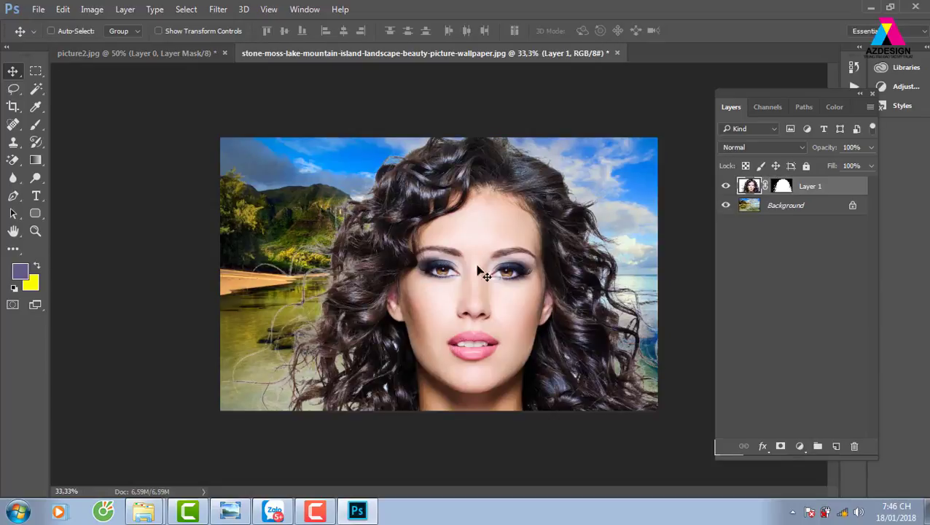
{"action": "left_click_drag", "start_coordinate": [495, 303], "coordinate": [470, 256]}
- Scale the woman down to about 77% and centre her on the sky
{"action": "key", "text": "ctrl+t"}
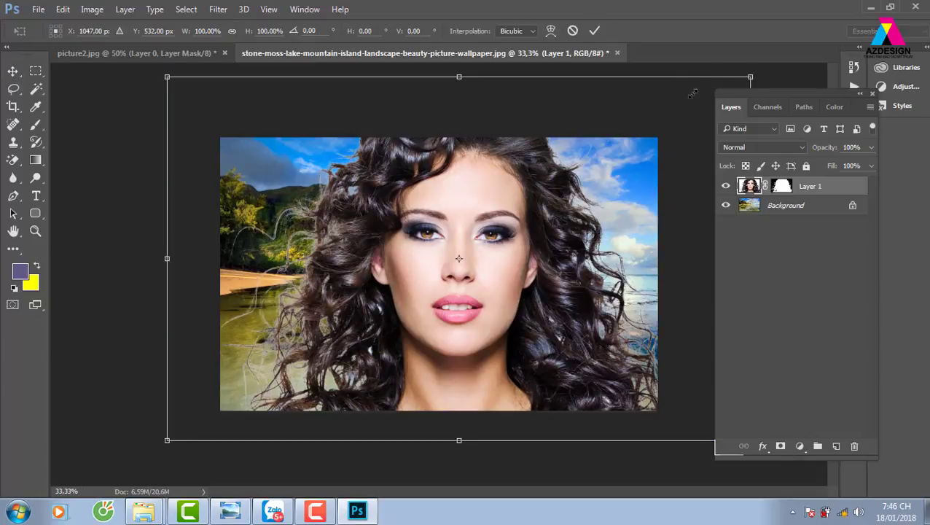
{"action": "left_click_drag", "start_coordinate": [693, 93], "coordinate": [639, 123]}
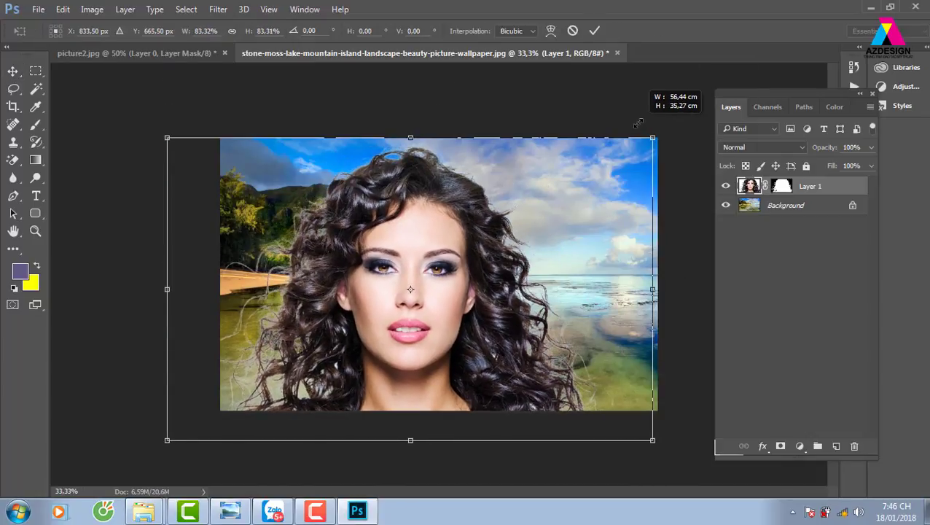
{"action": "left_click_drag", "start_coordinate": [428, 317], "coordinate": [459, 315]}
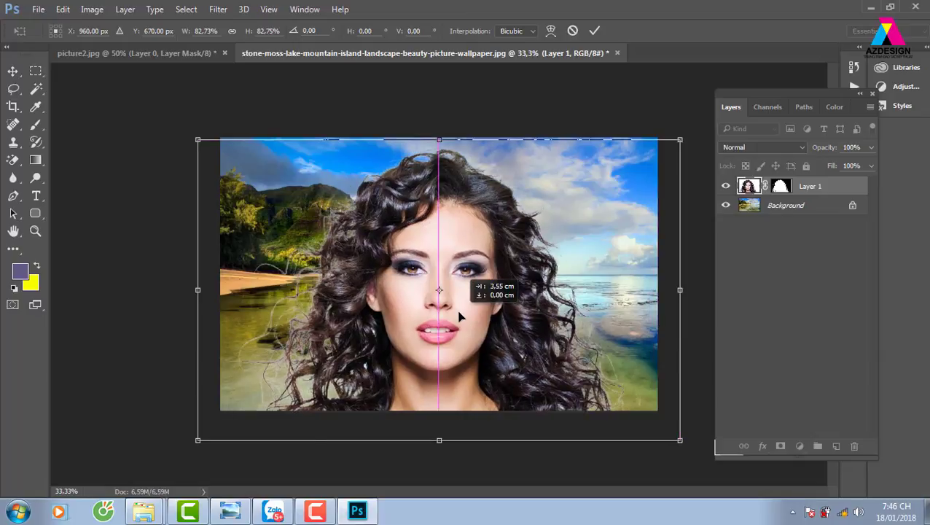
{"action": "left_click_drag", "start_coordinate": [198, 441], "coordinate": [217, 428]}
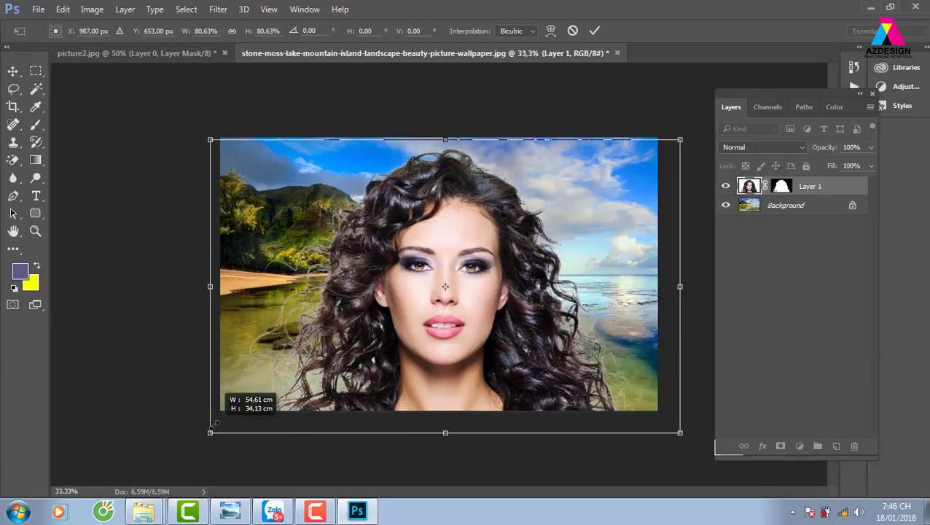
{"action": "left_click_drag", "start_coordinate": [678, 425], "coordinate": [667, 419]}
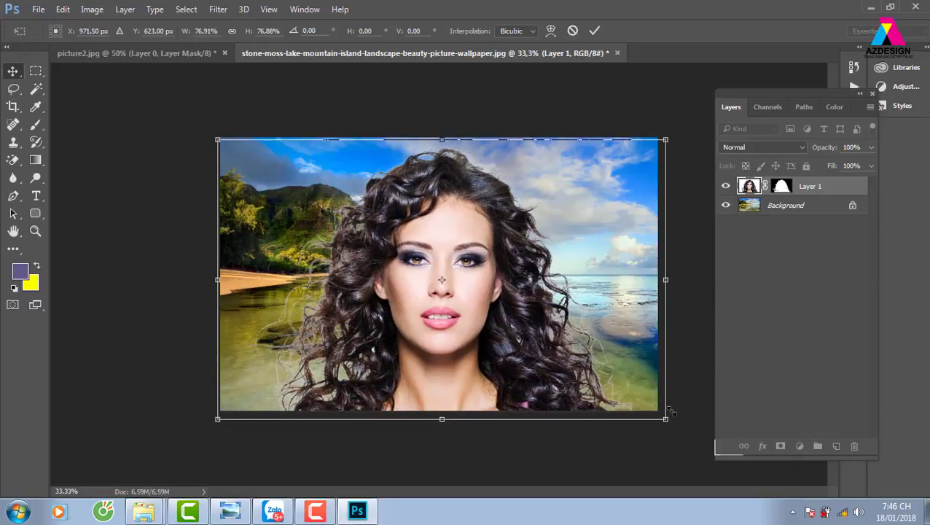
{"action": "key", "text": "Return"}
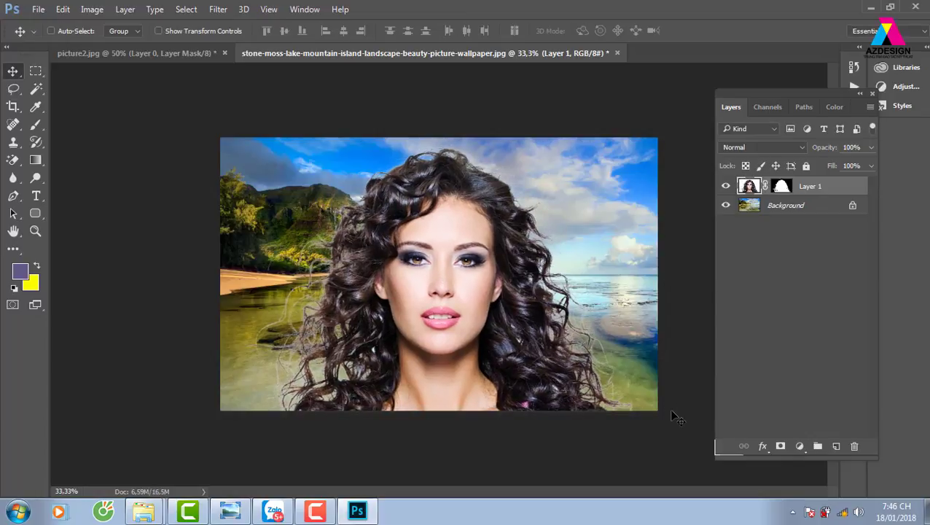
- Duplicate Layer 1 and set Layer 1 copy's blend mode to Multiply
{"action": "key", "text": "ctrl+plus"}
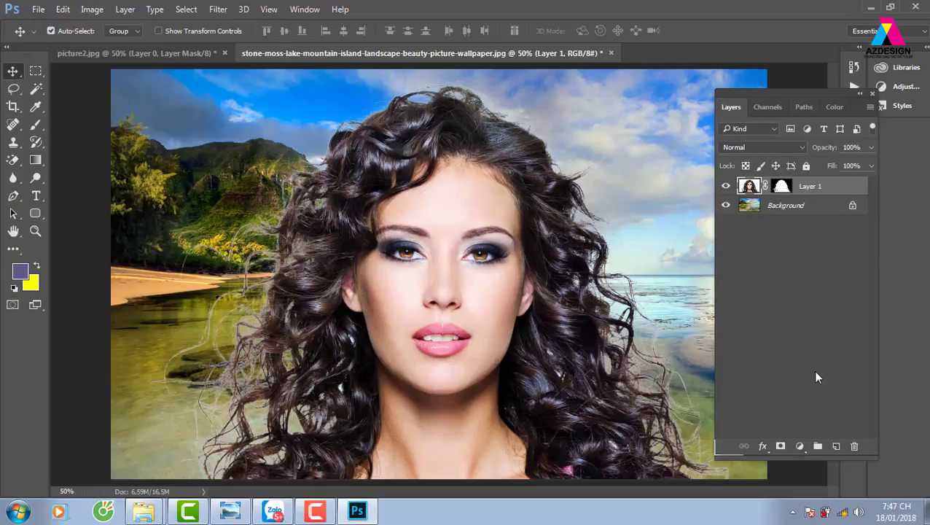
{"action": "key", "text": "ctrl+j"}
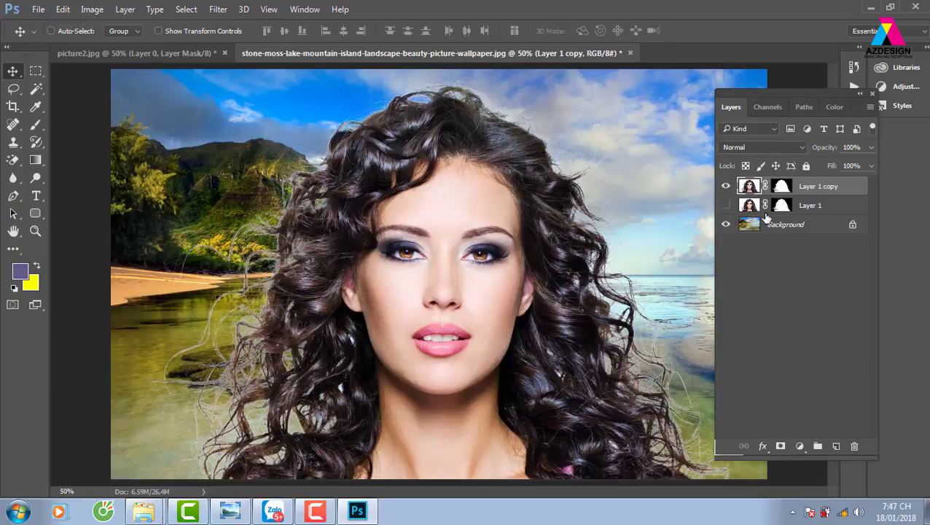
{"action": "left_click", "coordinate": [775, 145]}
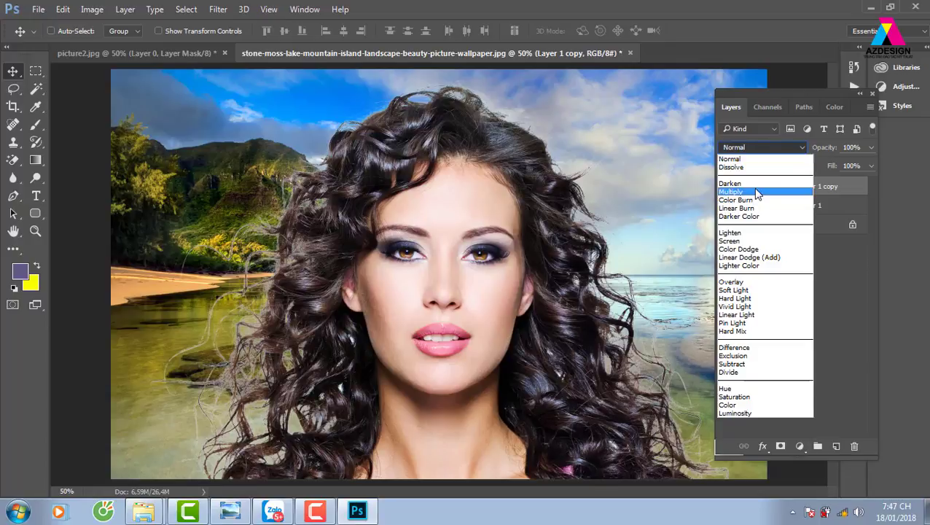
{"action": "left_click", "coordinate": [757, 192]}
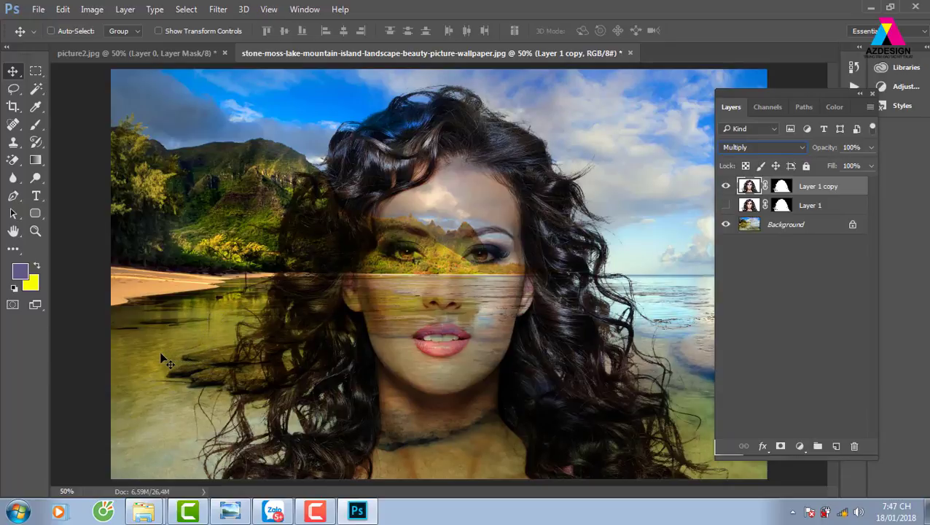
- Move Layer 1 above its copy, compare both, hide the copy, and target Layer 1's mask
{"action": "left_click", "coordinate": [726, 205]}
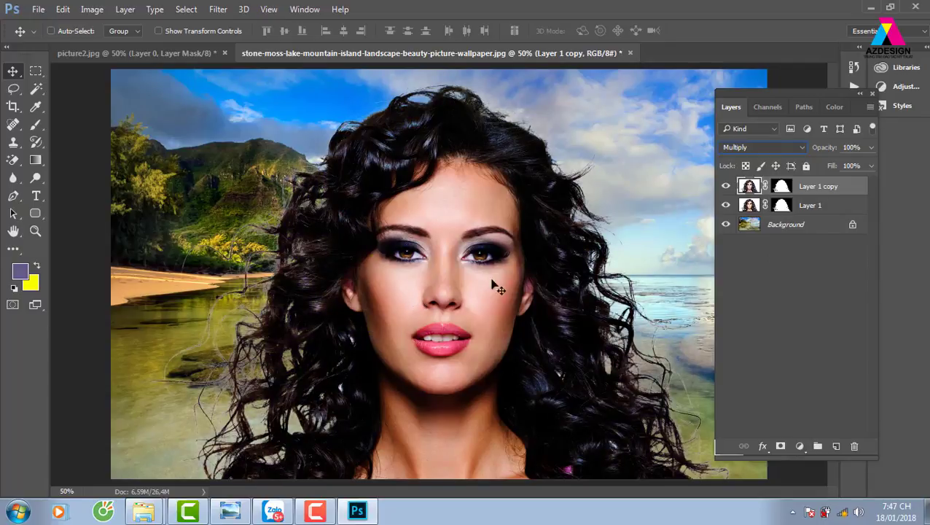
{"action": "left_click", "coordinate": [821, 209]}
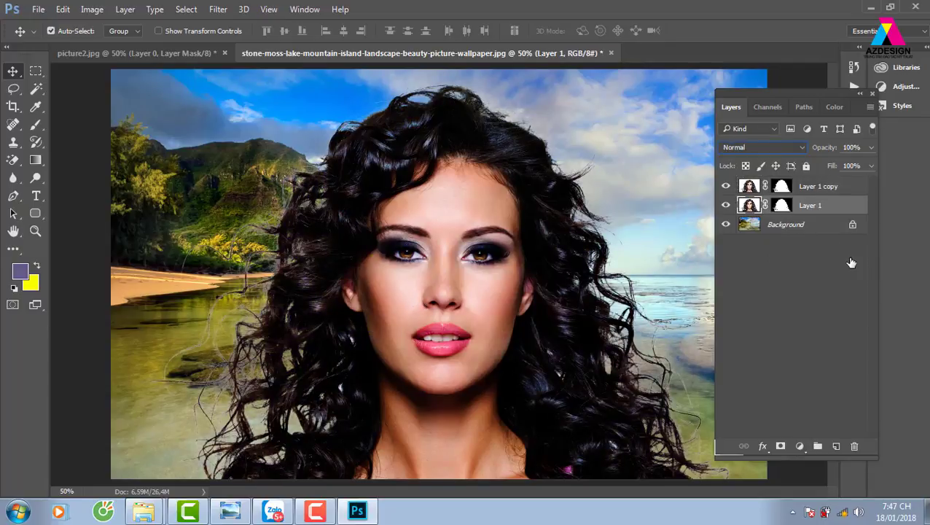
{"action": "key", "text": "ctrl+bracketright"}
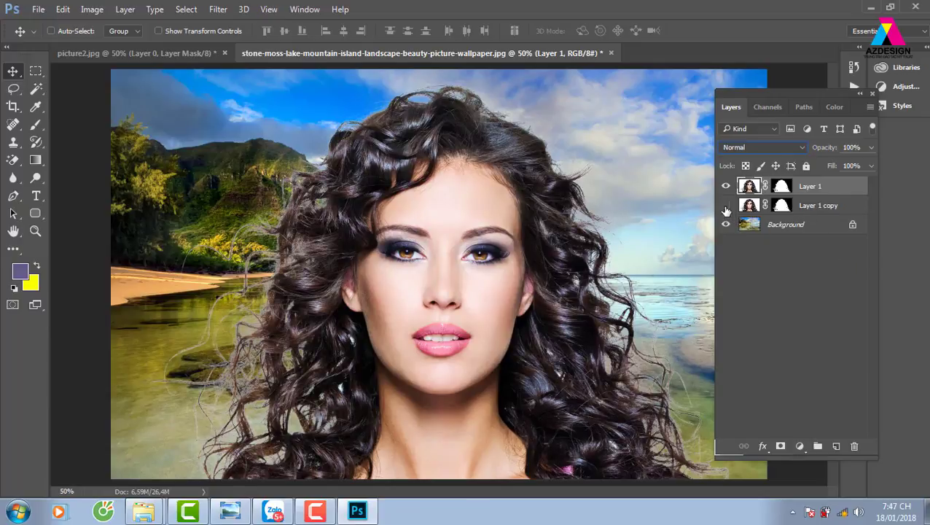
{"action": "left_click", "coordinate": [726, 187]}
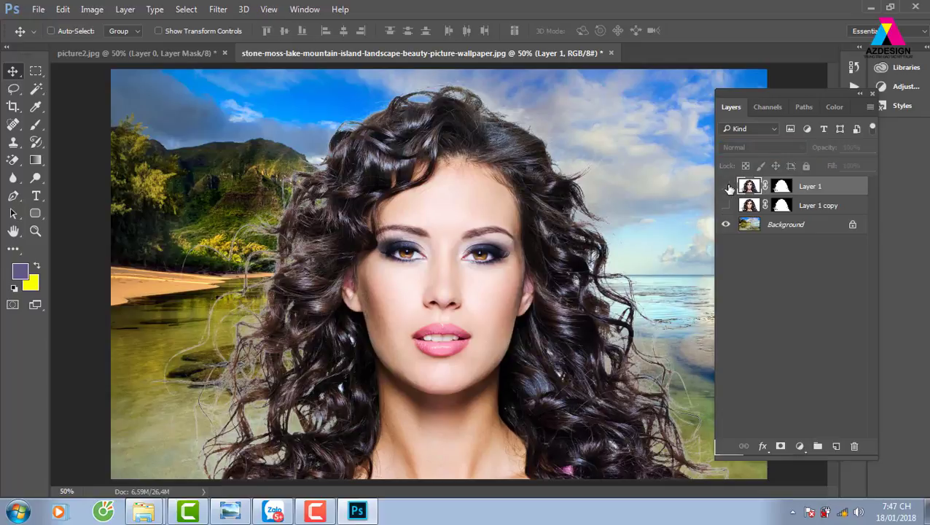
{"action": "left_click", "coordinate": [726, 206]}
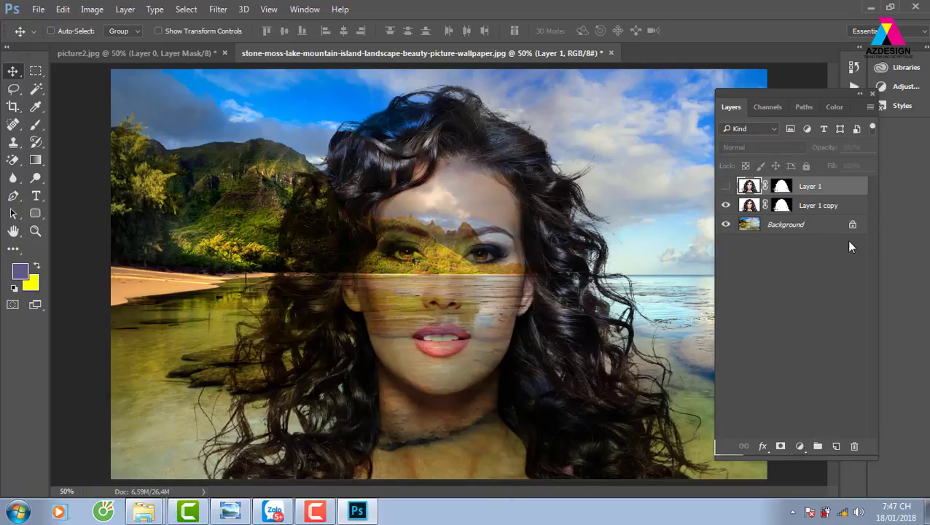
{"action": "left_click", "coordinate": [726, 206]}
{"action": "left_click", "coordinate": [726, 187]}
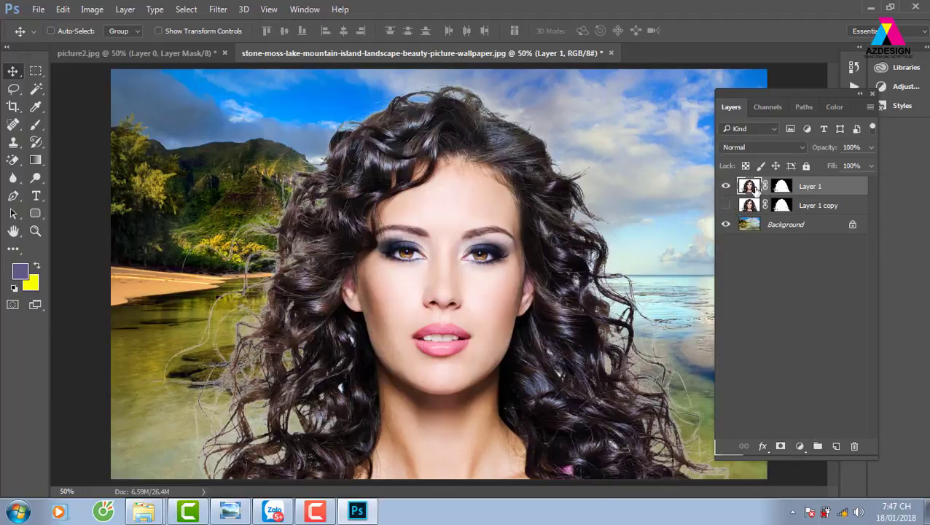
{"action": "left_click", "coordinate": [781, 187]}
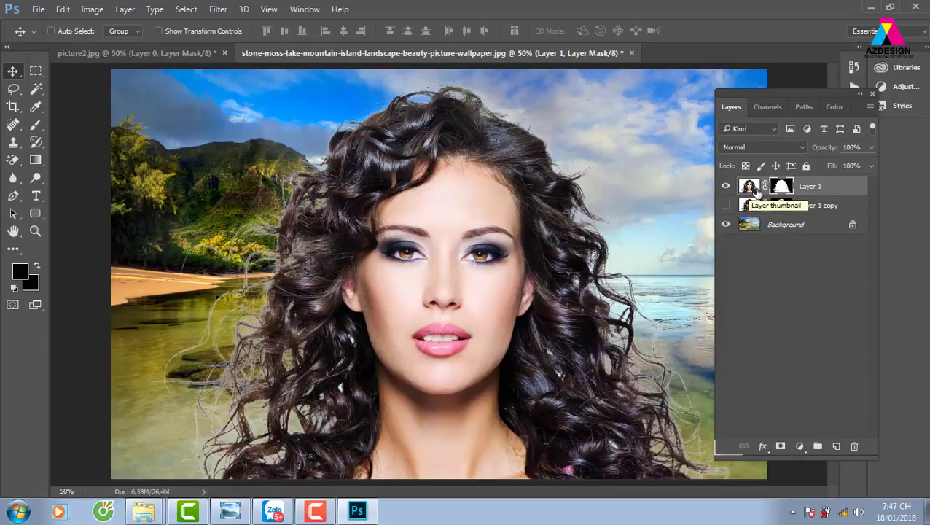
- Paint black on Layer 1's mask to hide stray light strands over the trees, beach and water
{"action": "left_click", "coordinate": [36, 125]}
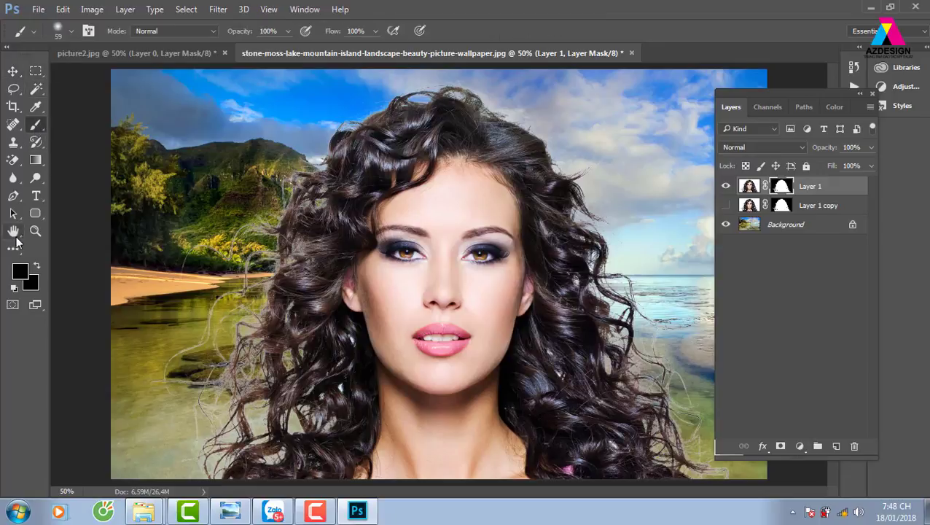
{"action": "mouse_move", "coordinate": [259, 250]}
{"action": "left_mouse_down"}
{"action": "mouse_move", "coordinate": [202, 330]}
{"action": "mouse_move", "coordinate": [214, 312]}
{"action": "left_mouse_up"}
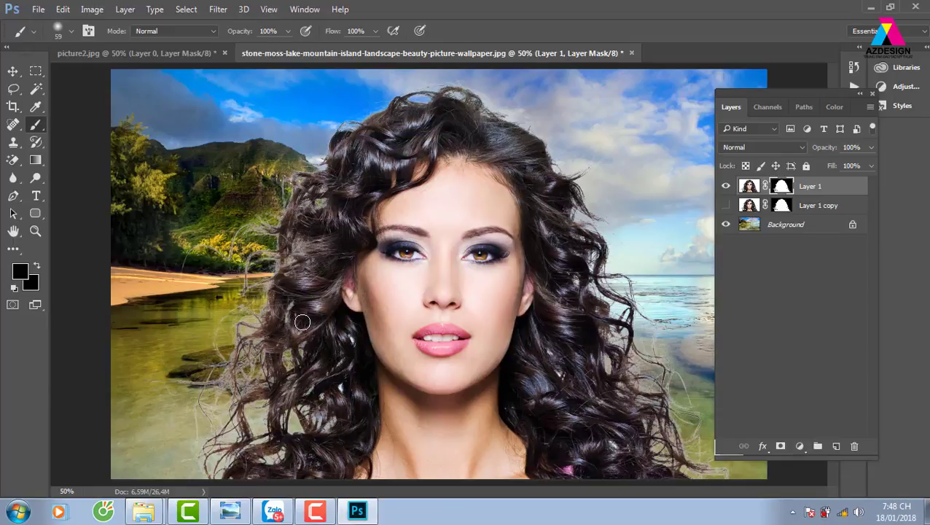
{"action": "key", "text": "ctrl+plus"}
{"action": "key", "text": "ctrl+plus"}
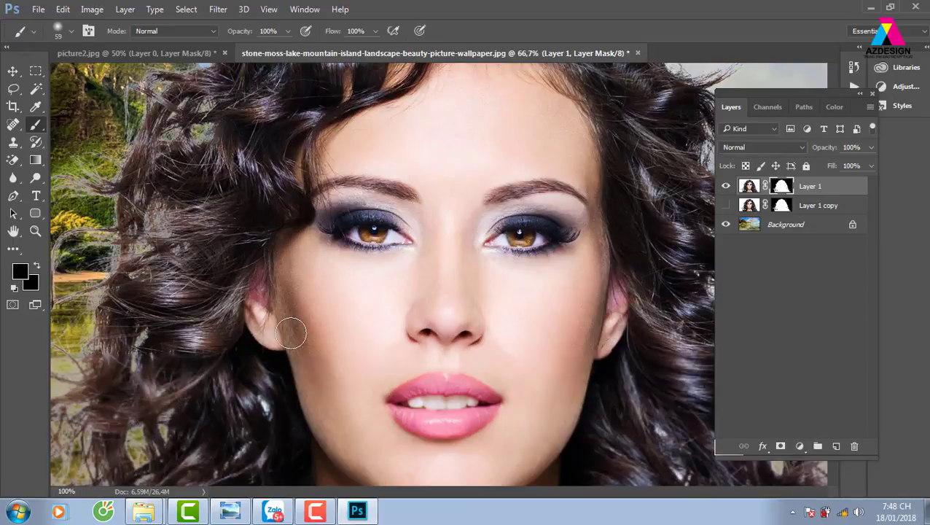
{"action": "left_click_drag", "start_coordinate": [315, 291], "coordinate": [385, 276]}
{"action": "left_click_drag", "start_coordinate": [290, 157], "coordinate": [317, 152]}
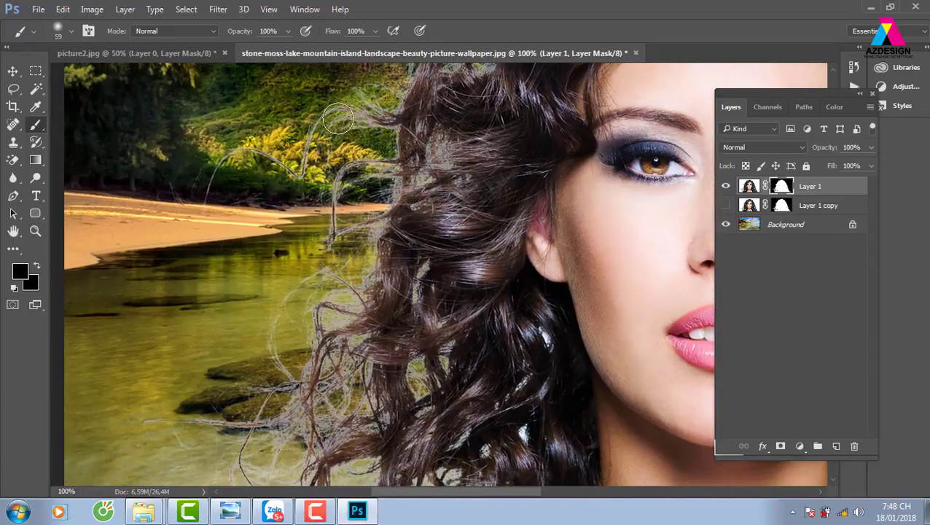
{"action": "mouse_move", "coordinate": [332, 115]}
{"action": "left_mouse_down"}
{"action": "mouse_move", "coordinate": [285, 171]}
{"action": "mouse_move", "coordinate": [219, 157]}
{"action": "mouse_move", "coordinate": [206, 206]}
{"action": "left_mouse_up"}
{"action": "left_click", "coordinate": [206, 205]}
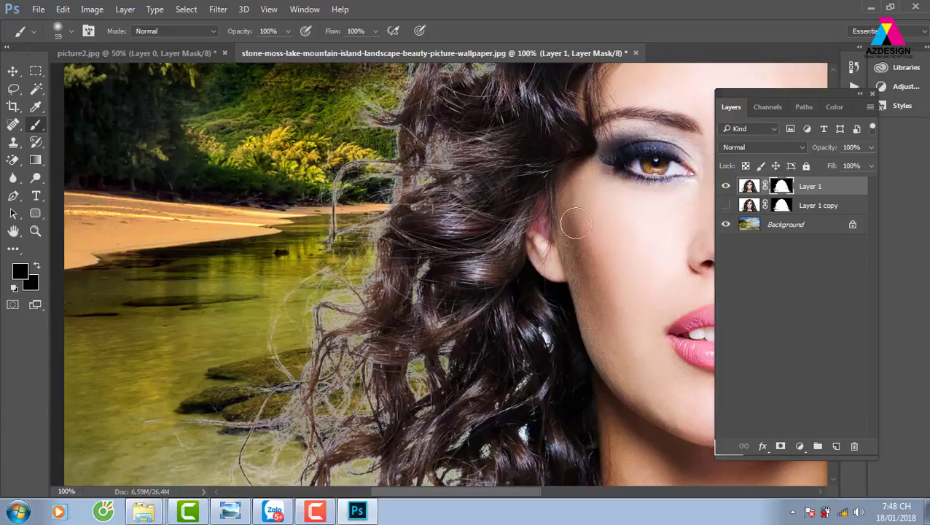
{"action": "left_click", "coordinate": [726, 206]}
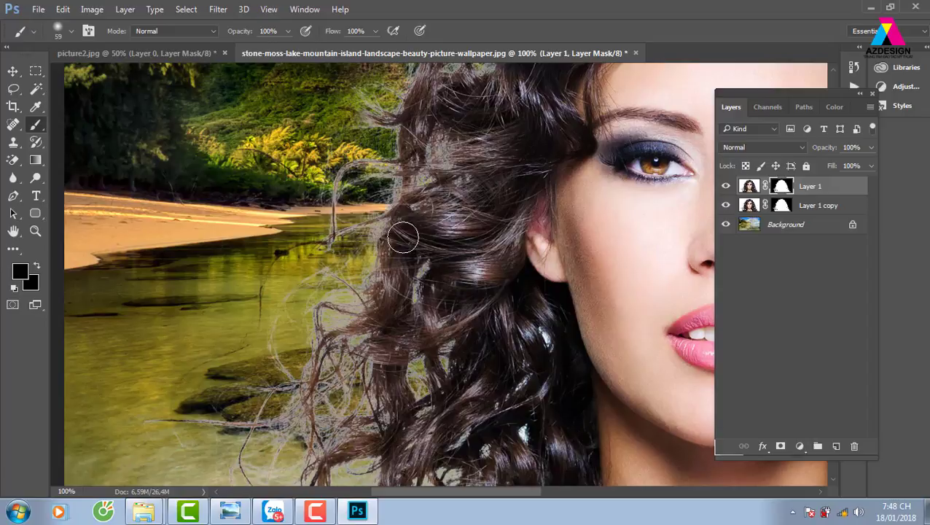
{"action": "mouse_move", "coordinate": [383, 213]}
{"action": "left_mouse_down"}
{"action": "mouse_move", "coordinate": [320, 242]}
{"action": "mouse_move", "coordinate": [441, 164]}
{"action": "mouse_move", "coordinate": [432, 151]}
{"action": "mouse_move", "coordinate": [374, 183]}
{"action": "mouse_move", "coordinate": [355, 111]}
{"action": "left_mouse_up"}
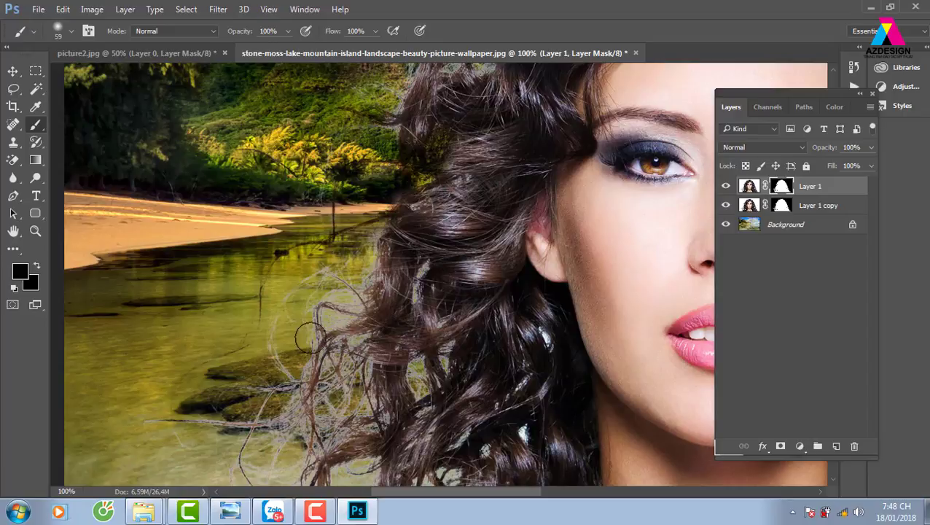
{"action": "mouse_move", "coordinate": [358, 294]}
{"action": "left_mouse_down"}
{"action": "mouse_move", "coordinate": [319, 339]}
{"action": "mouse_move", "coordinate": [342, 291]}
{"action": "mouse_move", "coordinate": [307, 286]}
{"action": "mouse_move", "coordinate": [281, 328]}
{"action": "mouse_move", "coordinate": [302, 382]}
{"action": "mouse_move", "coordinate": [287, 301]}
{"action": "mouse_move", "coordinate": [354, 281]}
{"action": "mouse_move", "coordinate": [372, 244]}
{"action": "mouse_move", "coordinate": [323, 397]}
{"action": "mouse_move", "coordinate": [286, 385]}
{"action": "mouse_move", "coordinate": [191, 414]}
{"action": "mouse_move", "coordinate": [241, 434]}
{"action": "mouse_move", "coordinate": [153, 415]}
{"action": "mouse_move", "coordinate": [224, 439]}
{"action": "mouse_move", "coordinate": [295, 396]}
{"action": "mouse_move", "coordinate": [389, 414]}
{"action": "mouse_move", "coordinate": [365, 405]}
{"action": "mouse_move", "coordinate": [361, 382]}
{"action": "mouse_move", "coordinate": [350, 415]}
{"action": "mouse_move", "coordinate": [243, 472]}
{"action": "mouse_move", "coordinate": [292, 482]}
{"action": "mouse_move", "coordinate": [368, 460]}
{"action": "mouse_move", "coordinate": [365, 471]}
{"action": "mouse_move", "coordinate": [372, 343]}
{"action": "mouse_move", "coordinate": [409, 364]}
{"action": "mouse_move", "coordinate": [423, 408]}
{"action": "mouse_move", "coordinate": [414, 294]}
{"action": "mouse_move", "coordinate": [421, 274]}
{"action": "mouse_move", "coordinate": [440, 370]}
{"action": "mouse_move", "coordinate": [372, 311]}
{"action": "mouse_move", "coordinate": [401, 314]}
{"action": "mouse_move", "coordinate": [380, 297]}
{"action": "mouse_move", "coordinate": [416, 390]}
{"action": "mouse_move", "coordinate": [436, 395]}
{"action": "mouse_move", "coordinate": [440, 426]}
{"action": "left_mouse_up"}
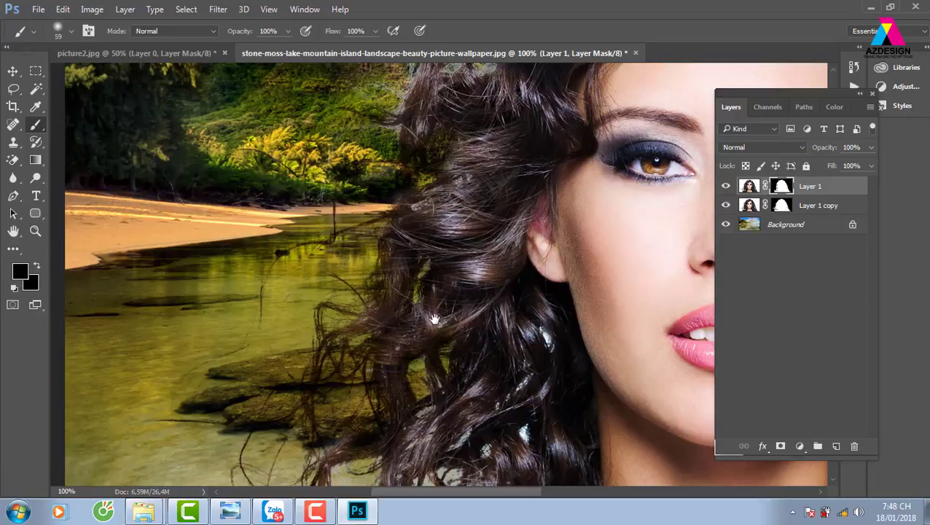
- Clean up the lower, left and right hair edges on the mask, then hide Layer 1 copy
{"action": "left_click_drag", "start_coordinate": [434, 319], "coordinate": [427, 202]}
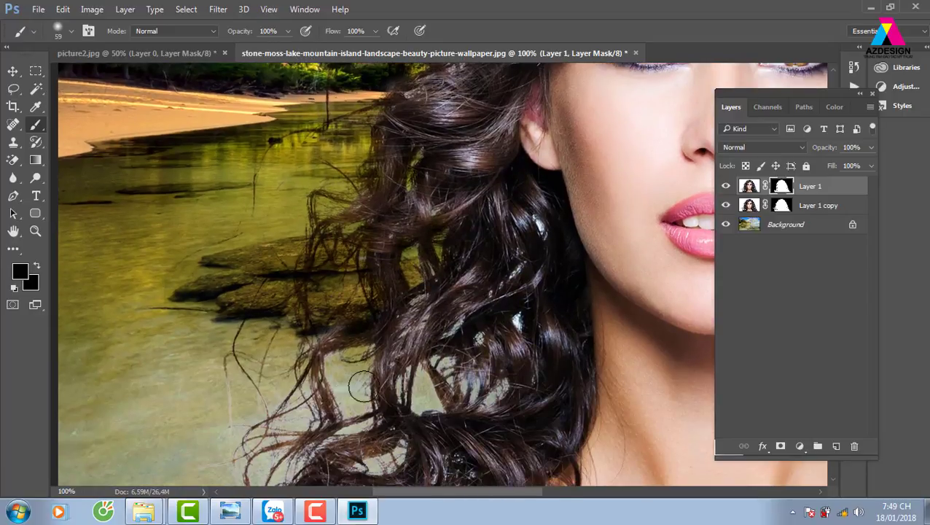
{"action": "mouse_move", "coordinate": [361, 387]}
{"action": "left_mouse_down"}
{"action": "mouse_move", "coordinate": [343, 379]}
{"action": "mouse_move", "coordinate": [310, 389]}
{"action": "mouse_move", "coordinate": [250, 435]}
{"action": "mouse_move", "coordinate": [285, 422]}
{"action": "mouse_move", "coordinate": [218, 432]}
{"action": "mouse_move", "coordinate": [265, 473]}
{"action": "mouse_move", "coordinate": [271, 462]}
{"action": "mouse_move", "coordinate": [249, 352]}
{"action": "mouse_move", "coordinate": [315, 418]}
{"action": "mouse_move", "coordinate": [273, 410]}
{"action": "mouse_move", "coordinate": [356, 401]}
{"action": "mouse_move", "coordinate": [333, 444]}
{"action": "mouse_move", "coordinate": [393, 462]}
{"action": "mouse_move", "coordinate": [423, 381]}
{"action": "mouse_move", "coordinate": [421, 327]}
{"action": "mouse_move", "coordinate": [430, 387]}
{"action": "mouse_move", "coordinate": [492, 395]}
{"action": "mouse_move", "coordinate": [239, 389]}
{"action": "left_mouse_up"}
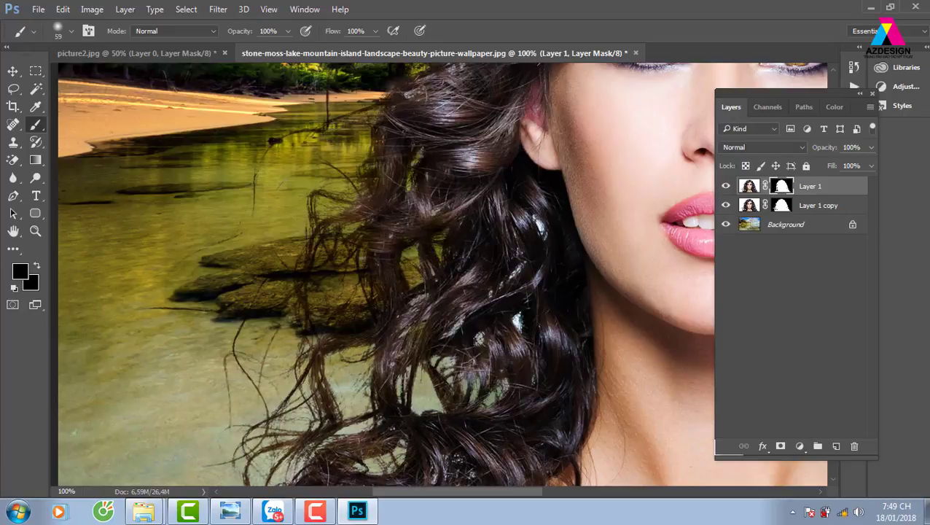
{"action": "key", "text": "ctrl+minus"}
{"action": "key", "text": "ctrl+minus"}
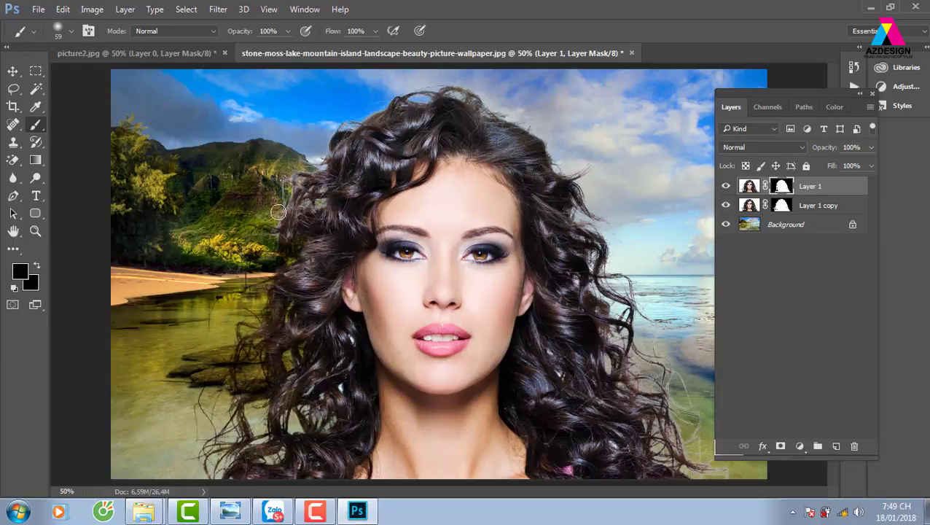
{"action": "mouse_move", "coordinate": [305, 167]}
{"action": "left_mouse_down"}
{"action": "mouse_move", "coordinate": [354, 121]}
{"action": "mouse_move", "coordinate": [435, 85]}
{"action": "mouse_move", "coordinate": [461, 83]}
{"action": "mouse_move", "coordinate": [503, 113]}
{"action": "mouse_move", "coordinate": [444, 78]}
{"action": "mouse_move", "coordinate": [597, 163]}
{"action": "left_mouse_up"}
{"action": "left_click_drag", "start_coordinate": [637, 205], "coordinate": [573, 184]}
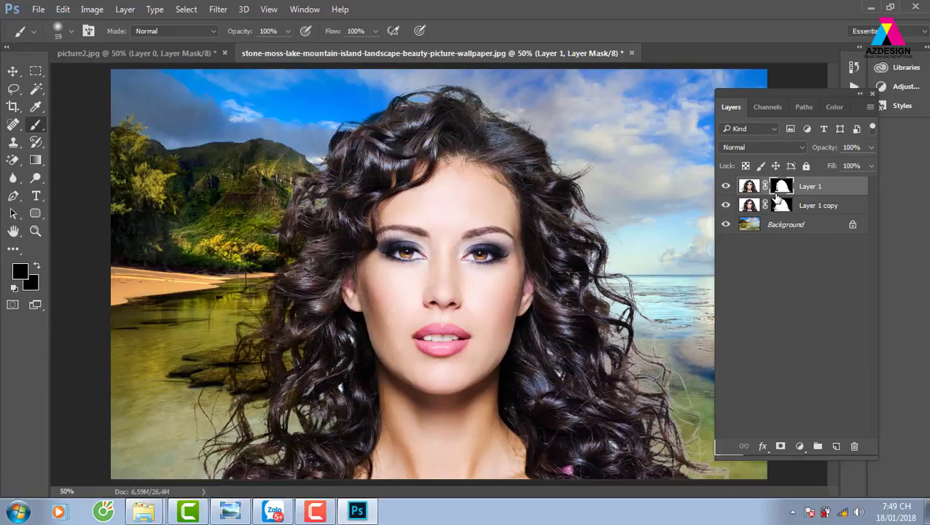
{"action": "left_click_drag", "start_coordinate": [579, 170], "coordinate": [592, 208]}
{"action": "left_click", "coordinate": [726, 205]}
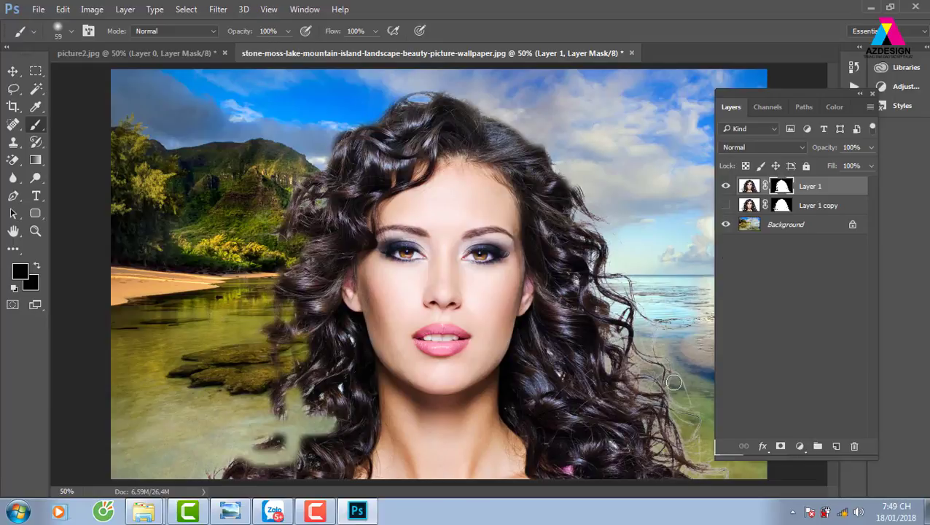
{"action": "key", "text": "ctrl+plus"}
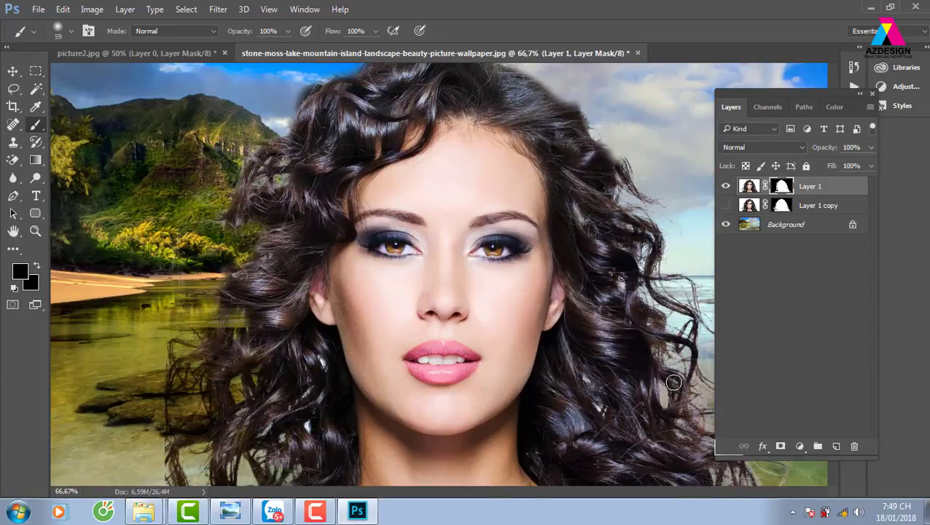
{"action": "key", "text": "ctrl+plus"}
{"action": "left_click_drag", "start_coordinate": [618, 354], "coordinate": [391, 297]}
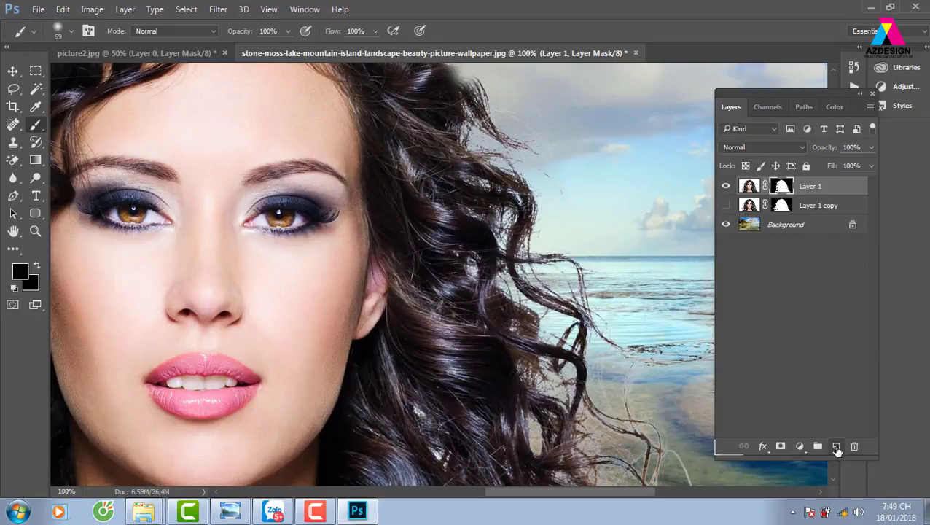
- Add a new Layer 2 clipped to Layer 1 with Multiply blending
{"action": "left_click", "coordinate": [836, 446]}
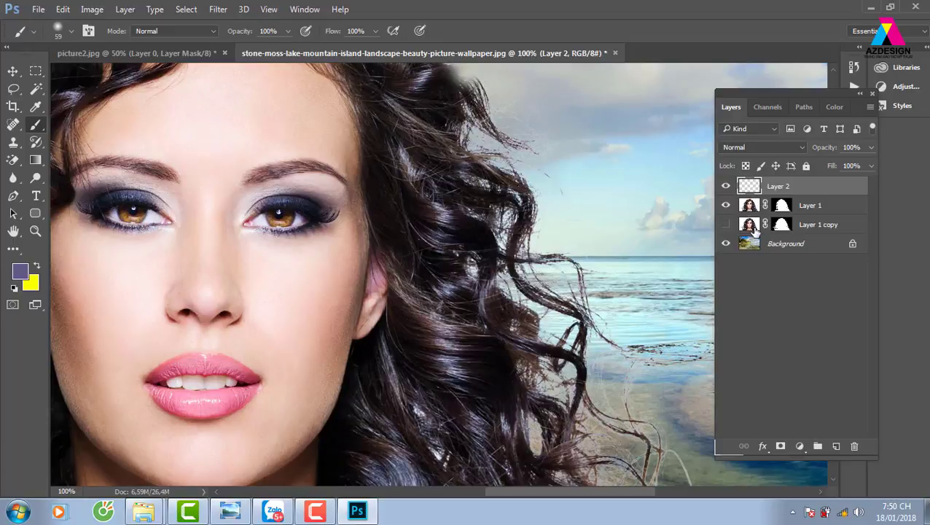
{"action": "key", "text": "ctrl+alt+g"}
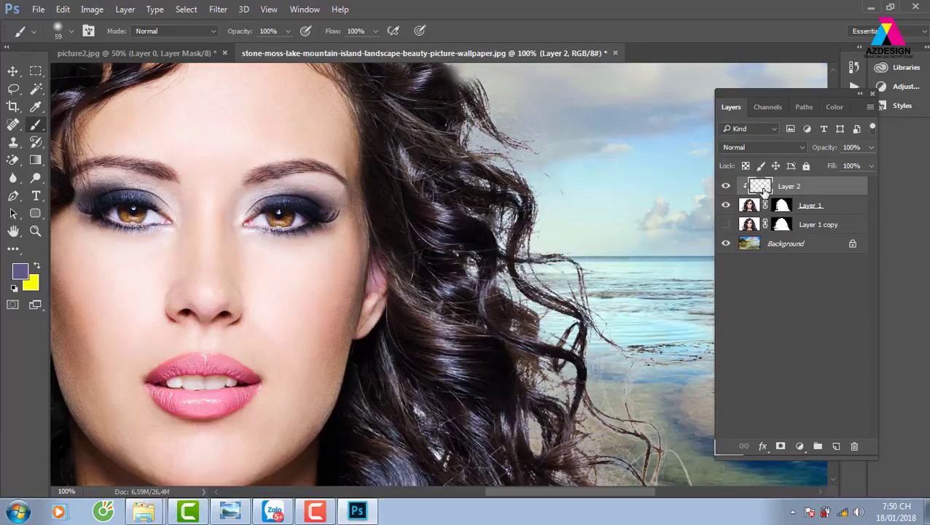
{"action": "left_click", "coordinate": [766, 147]}
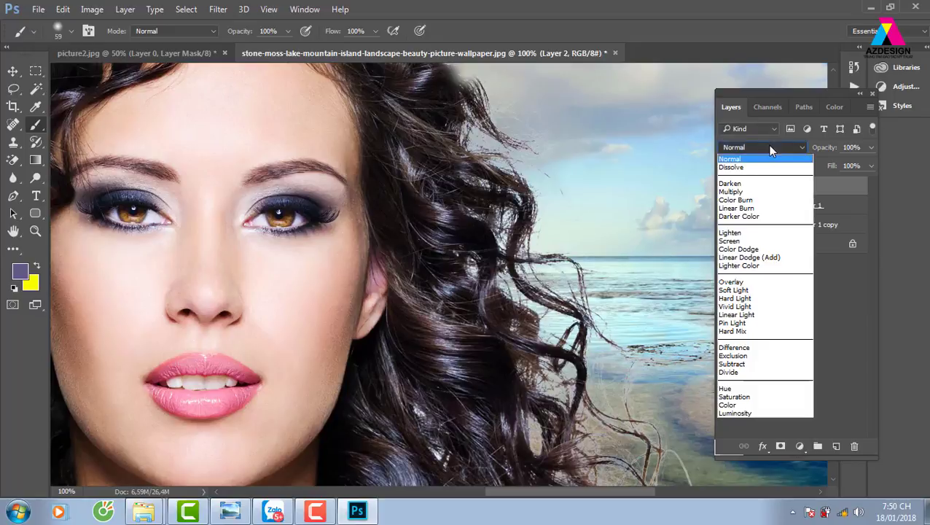
{"action": "left_click", "coordinate": [766, 189]}
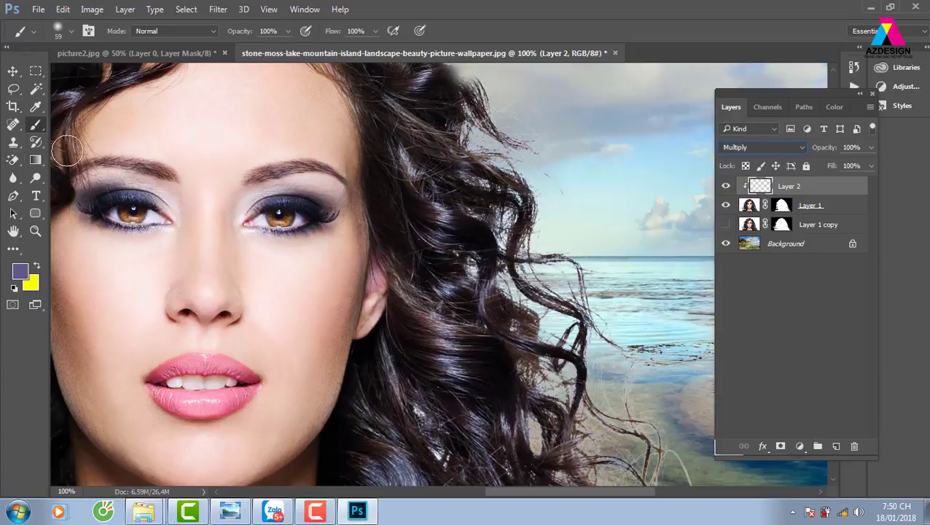
- Sample the dark brown hair colour and paint extra strands into the sky beside the hair
{"action": "left_click", "coordinate": [37, 109]}
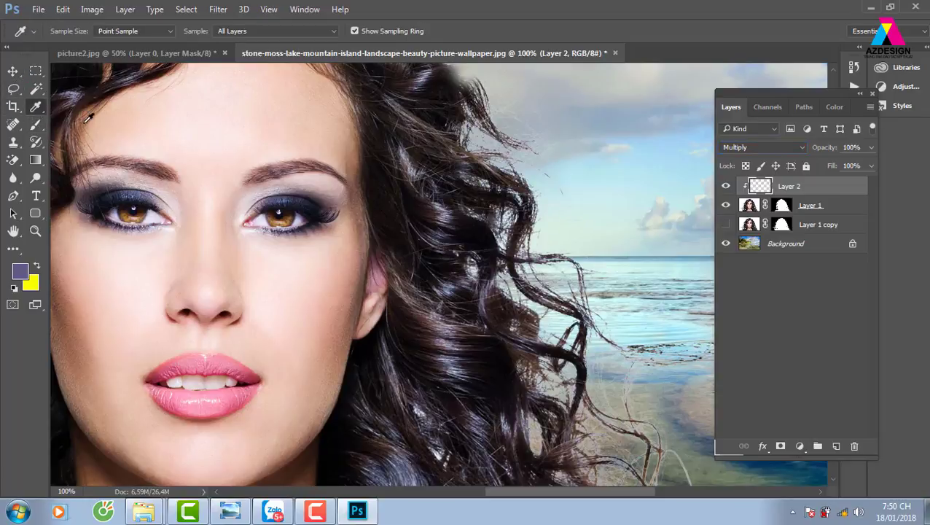
{"action": "left_click", "coordinate": [529, 182]}
{"action": "key", "text": "b"}
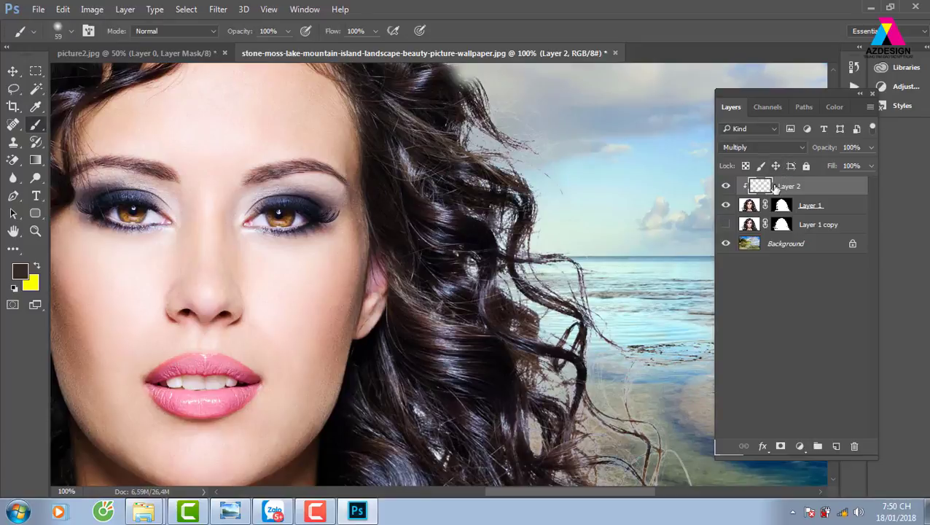
{"action": "mouse_move", "coordinate": [514, 208]}
{"action": "left_mouse_down"}
{"action": "mouse_move", "coordinate": [519, 155]}
{"action": "mouse_move", "coordinate": [560, 195]}
{"action": "left_mouse_up"}
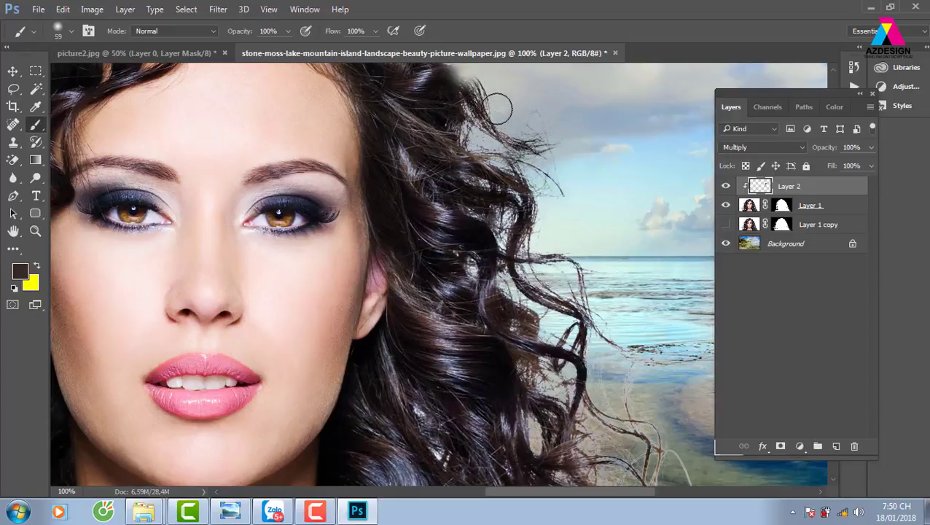
{"action": "left_click_drag", "start_coordinate": [498, 103], "coordinate": [519, 108]}
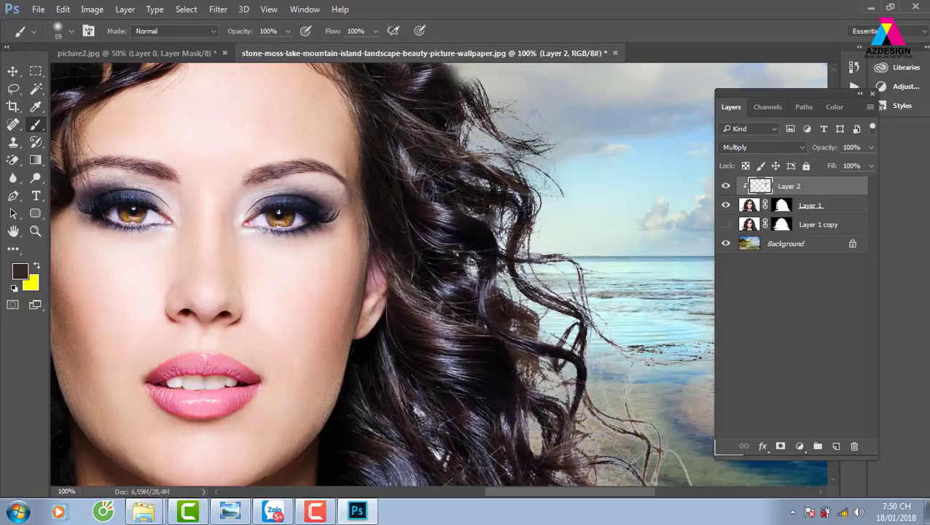
{"action": "mouse_move", "coordinate": [523, 168]}
{"action": "left_mouse_down"}
{"action": "mouse_move", "coordinate": [461, 130]}
{"action": "mouse_move", "coordinate": [481, 131]}
{"action": "mouse_move", "coordinate": [533, 230]}
{"action": "mouse_move", "coordinate": [532, 259]}
{"action": "mouse_move", "coordinate": [511, 226]}
{"action": "mouse_move", "coordinate": [543, 281]}
{"action": "mouse_move", "coordinate": [589, 278]}
{"action": "mouse_move", "coordinate": [608, 332]}
{"action": "mouse_move", "coordinate": [522, 288]}
{"action": "mouse_move", "coordinate": [613, 335]}
{"action": "mouse_move", "coordinate": [593, 253]}
{"action": "left_mouse_up"}
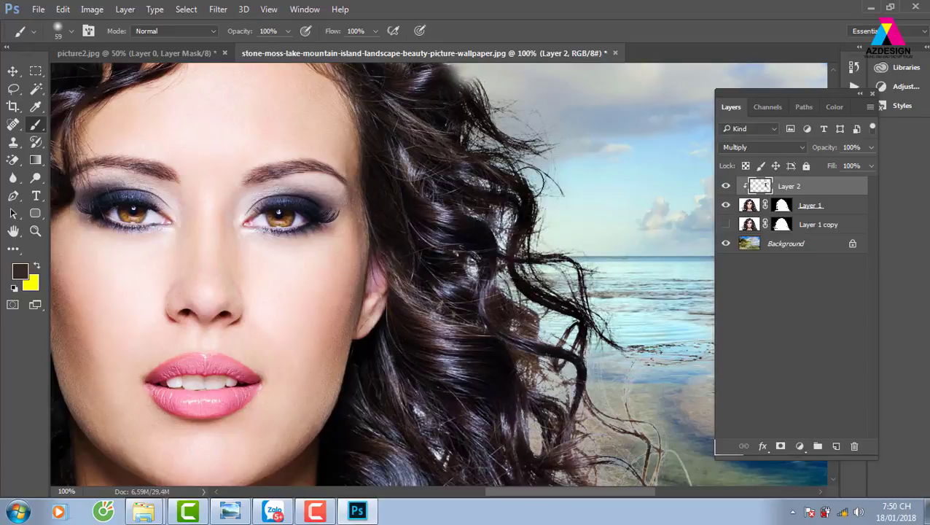
- Lower Layer 2's fill to 61% and darken the lower hair over the sea
{"action": "left_click", "coordinate": [870, 166]}
{"action": "left_click_drag", "start_coordinate": [866, 182], "coordinate": [845, 184]}
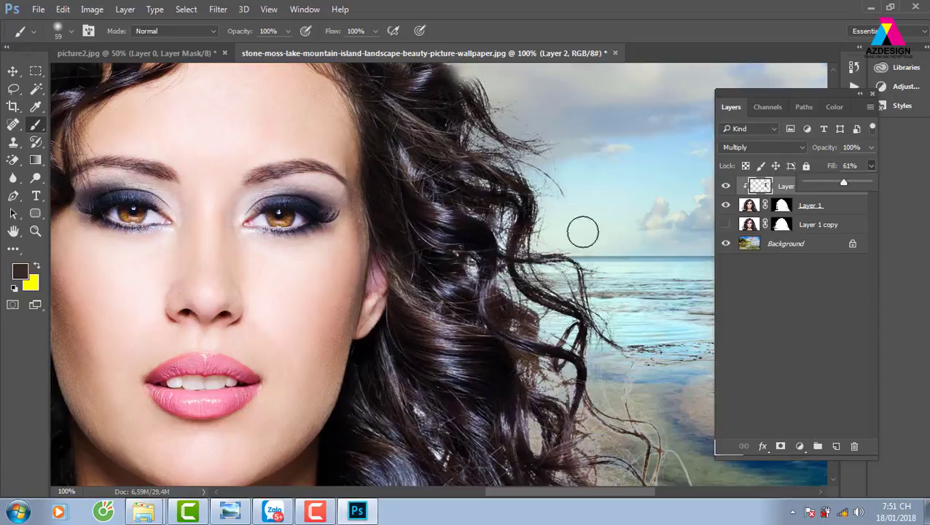
{"action": "left_click", "coordinate": [598, 360]}
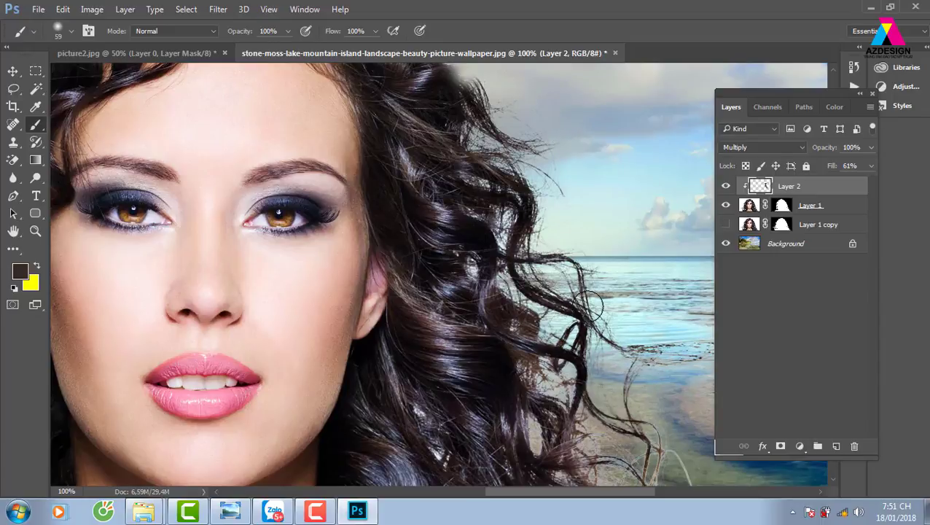
{"action": "mouse_move", "coordinate": [532, 372]}
{"action": "left_mouse_down"}
{"action": "mouse_move", "coordinate": [605, 436]}
{"action": "mouse_move", "coordinate": [664, 419]}
{"action": "left_mouse_up"}
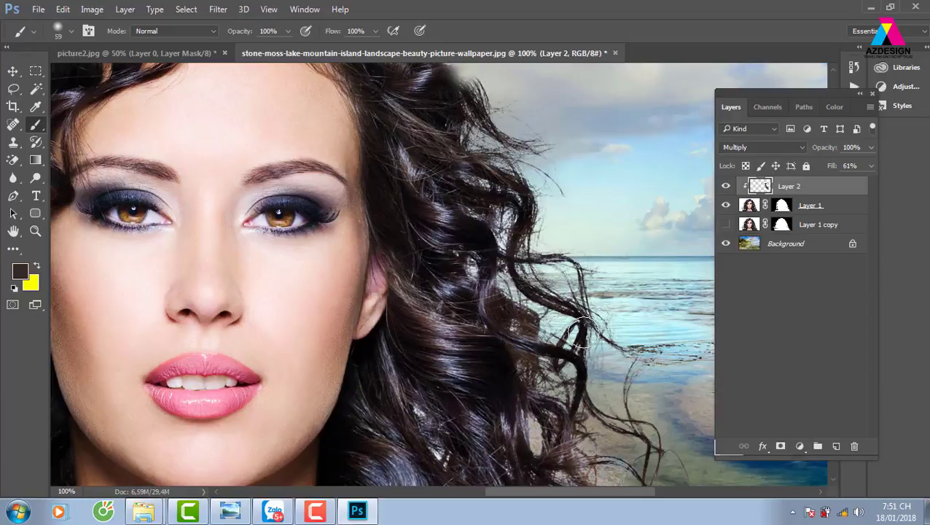
- Close the landscape and picture2.jpg documents without saving
{"action": "left_click", "coordinate": [12, 71]}
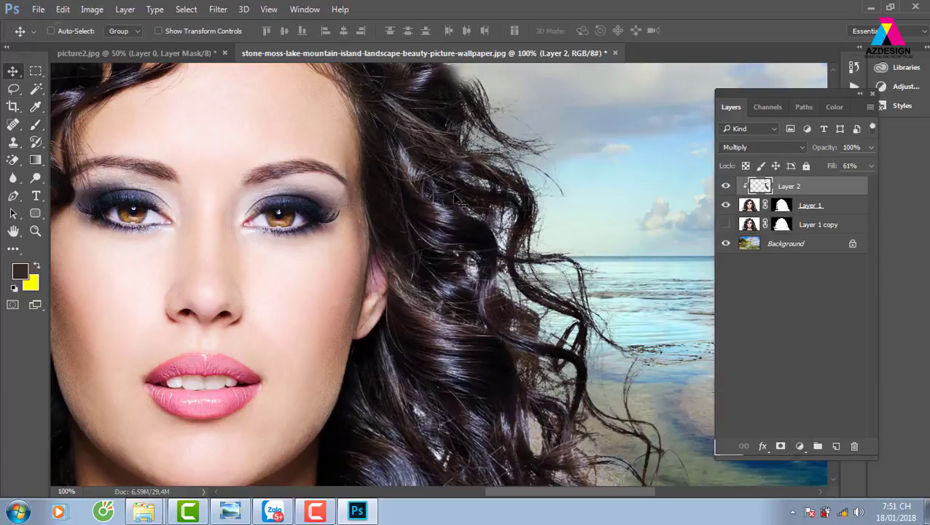
{"action": "left_click", "coordinate": [615, 53]}
{"action": "left_click", "coordinate": [503, 203]}
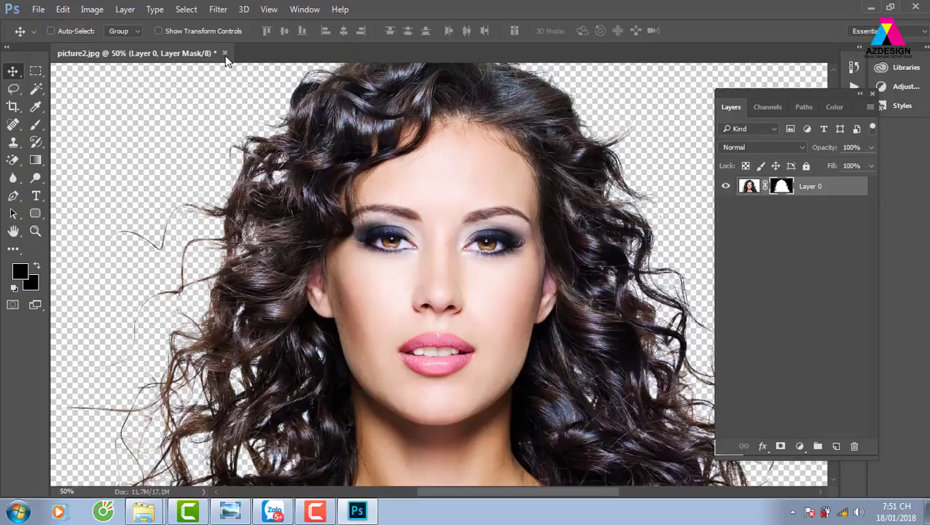
{"action": "left_click", "coordinate": [226, 54]}
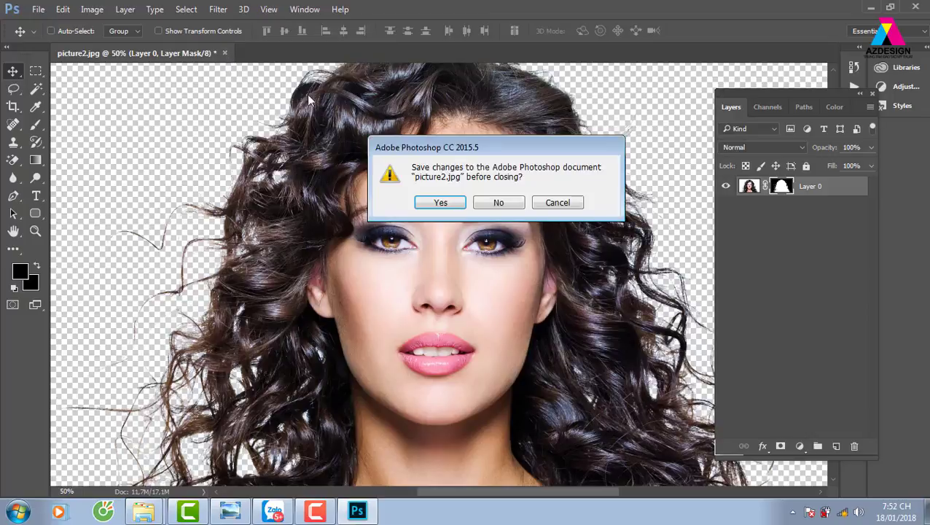
{"action": "left_click", "coordinate": [500, 204]}
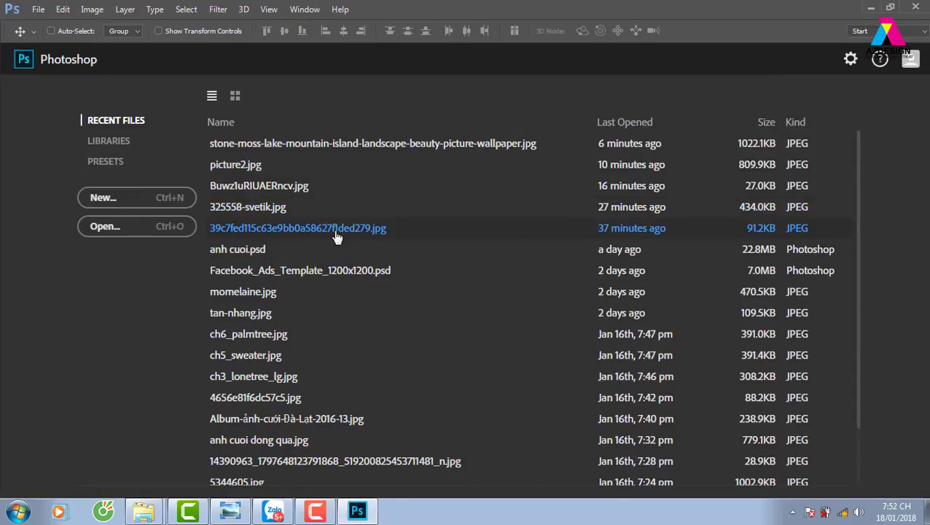
- Open turkish-angora-white-cat-2 from E:\PHOTOSHOP\Sửa ảnh\Cắt ghép\Lv3 tách tóc
{"action": "key", "text": "ctrl+o"}
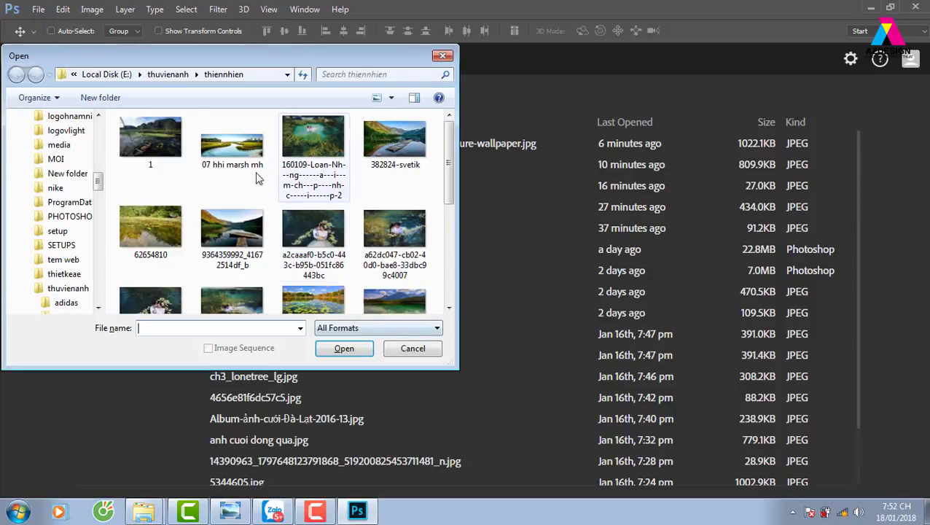
{"action": "left_click", "coordinate": [168, 73]}
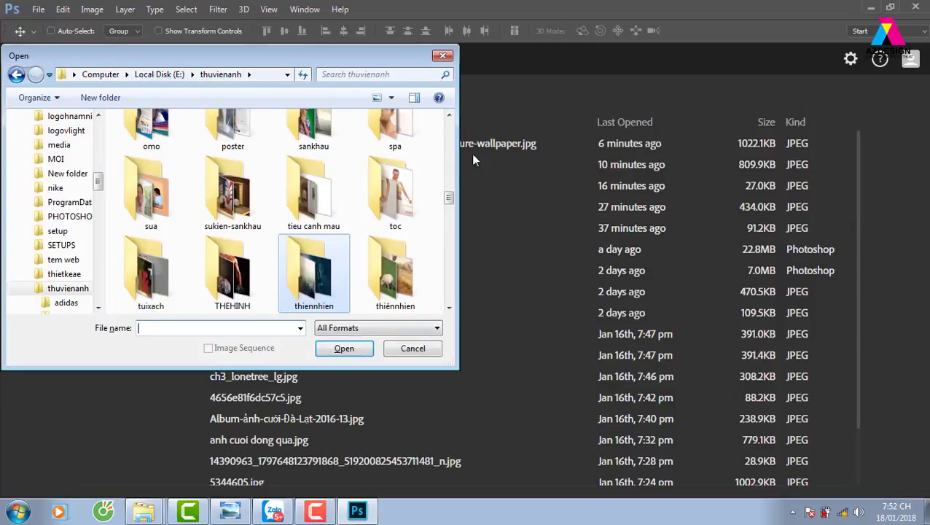
{"action": "mouse_move", "coordinate": [449, 198]}
{"action": "left_mouse_down"}
{"action": "mouse_move", "coordinate": [467, 217]}
{"action": "mouse_move", "coordinate": [451, 122]}
{"action": "left_mouse_up"}
{"action": "left_click", "coordinate": [159, 74]}
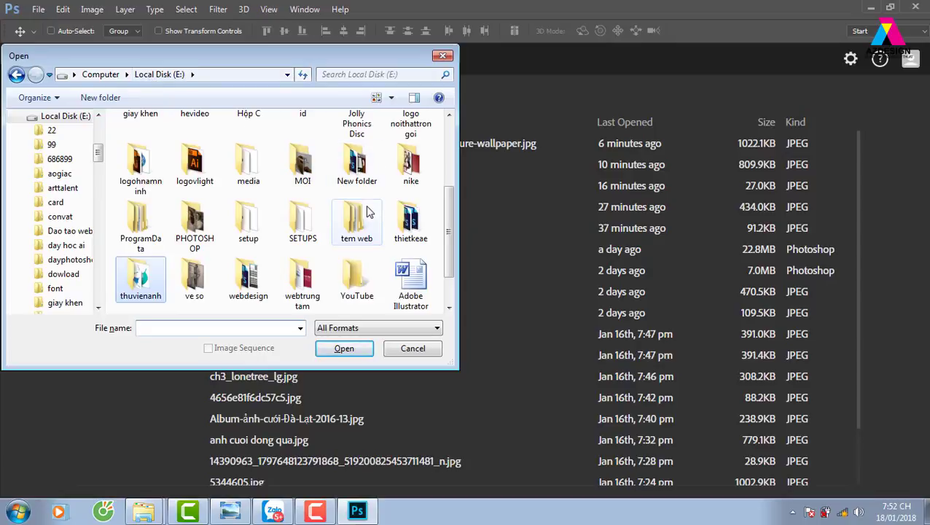
{"action": "double_click", "coordinate": [195, 223]}
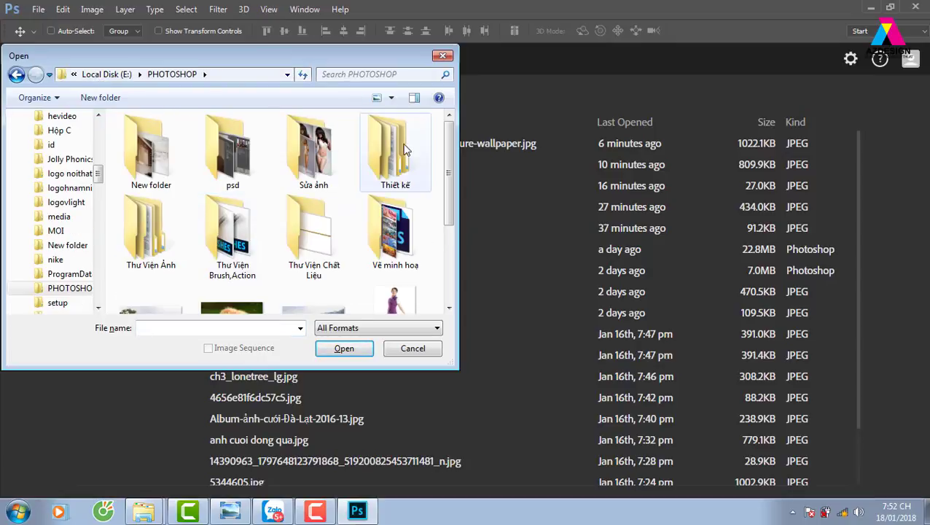
{"action": "mouse_move", "coordinate": [454, 167]}
{"action": "left_mouse_down"}
{"action": "mouse_move", "coordinate": [458, 270]}
{"action": "mouse_move", "coordinate": [451, 139]}
{"action": "left_mouse_up"}
{"action": "double_click", "coordinate": [314, 149]}
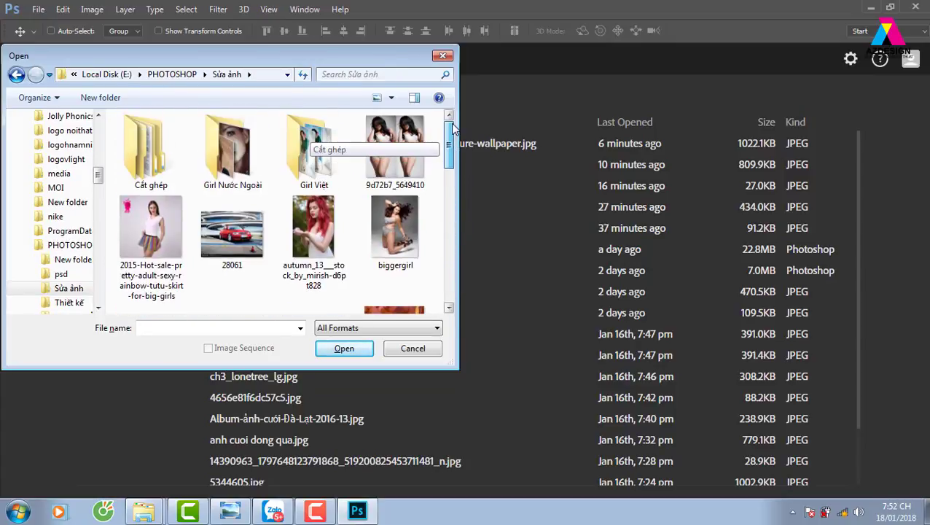
{"action": "double_click", "coordinate": [151, 161]}
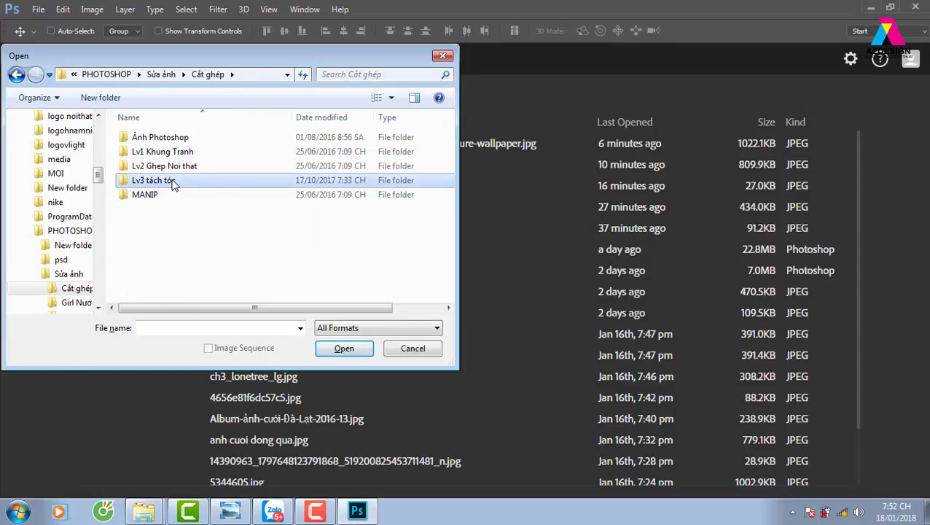
{"action": "double_click", "coordinate": [173, 185]}
{"action": "left_click", "coordinate": [393, 263]}
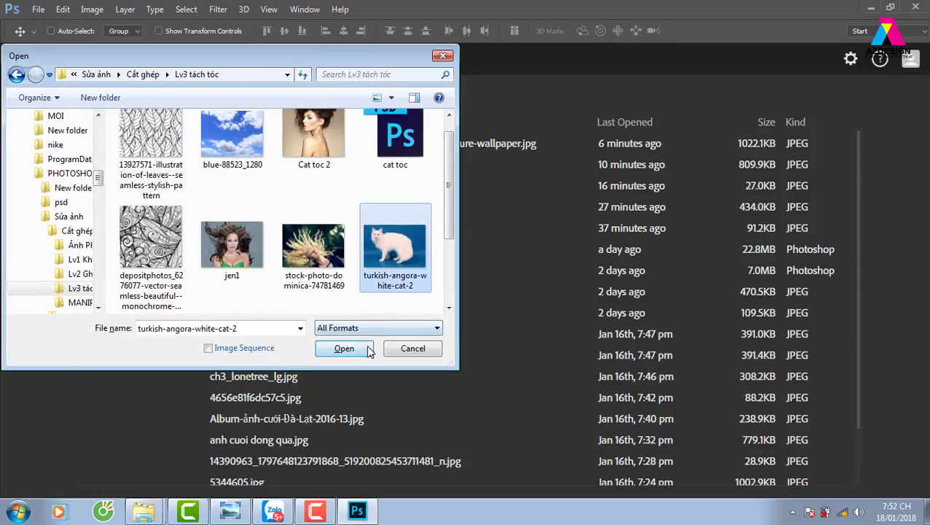
{"action": "left_click", "coordinate": [368, 349]}
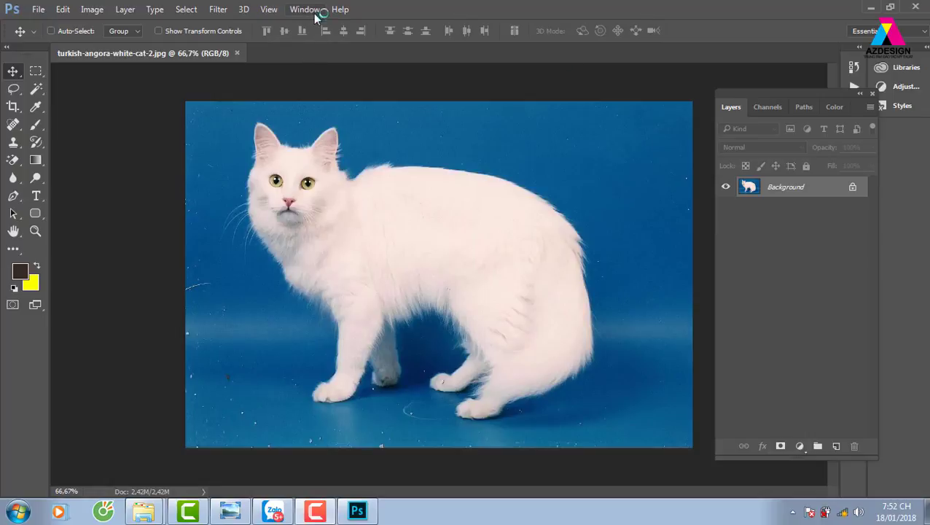
- Compare the Blue and Red channels, then duplicate the Red channel as Red copy
{"action": "left_click", "coordinate": [774, 109]}
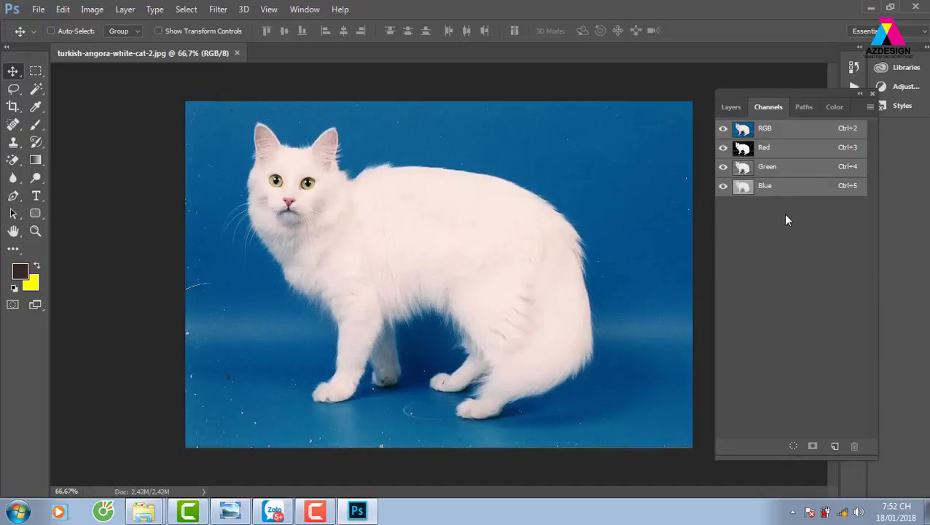
{"action": "left_click", "coordinate": [778, 188]}
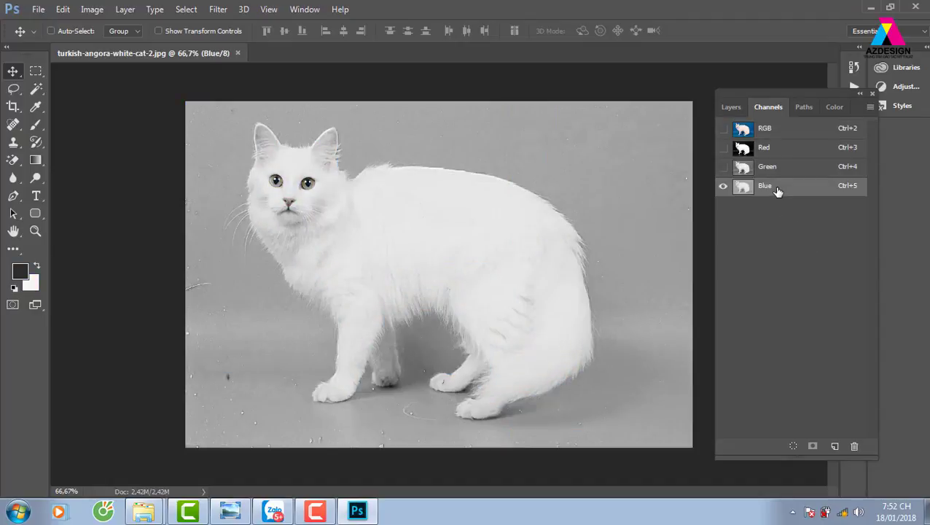
{"action": "left_click", "coordinate": [782, 152]}
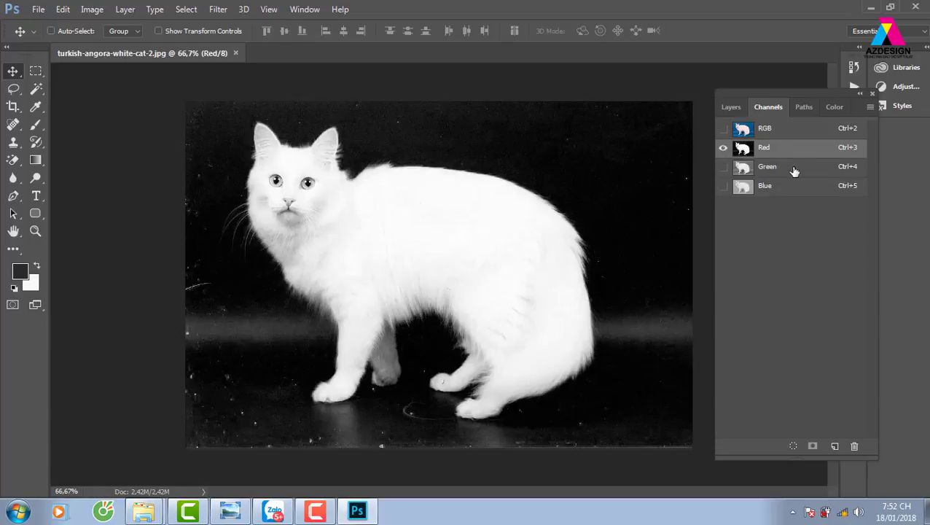
{"action": "left_click_drag", "start_coordinate": [780, 151], "coordinate": [837, 446]}
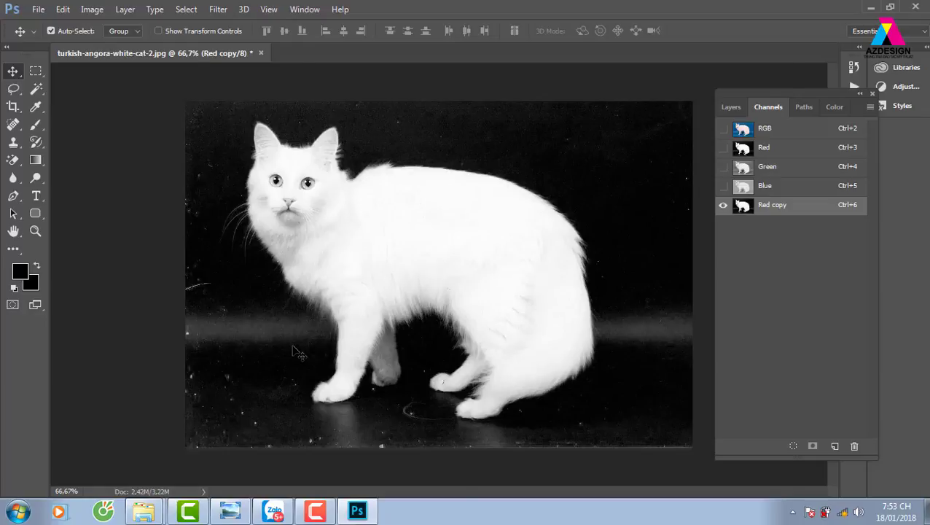
- Zoom to 100% on the cat's front and set a 111 px brush
{"action": "key", "text": "ctrl+plus"}
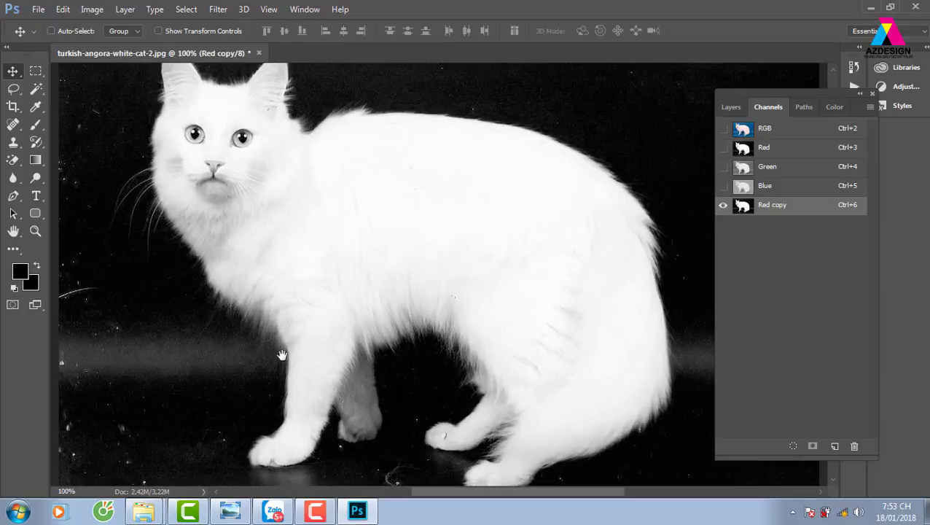
{"action": "left_click_drag", "start_coordinate": [282, 356], "coordinate": [374, 326]}
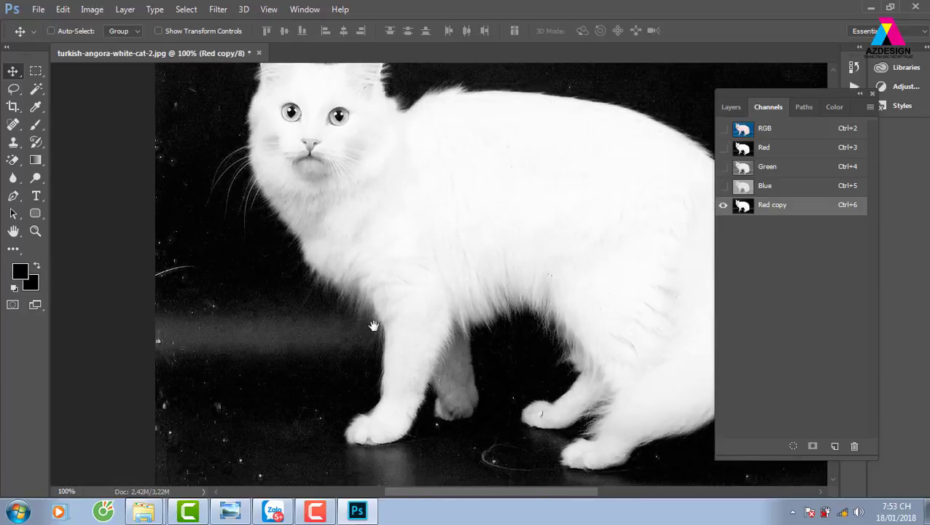
{"action": "key", "text": "b"}
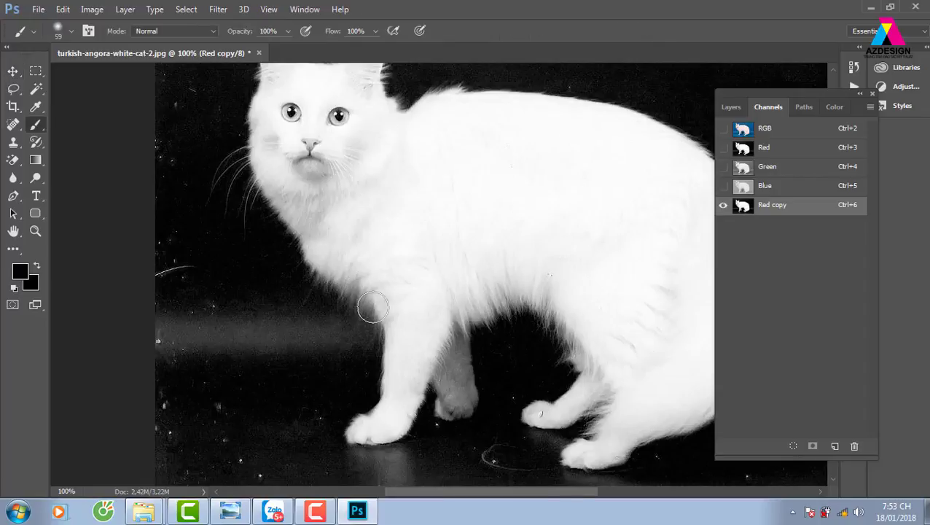
{"action": "right_click", "coordinate": [369, 307]}
{"action": "left_click_drag", "start_coordinate": [487, 224], "coordinate": [492, 224]}
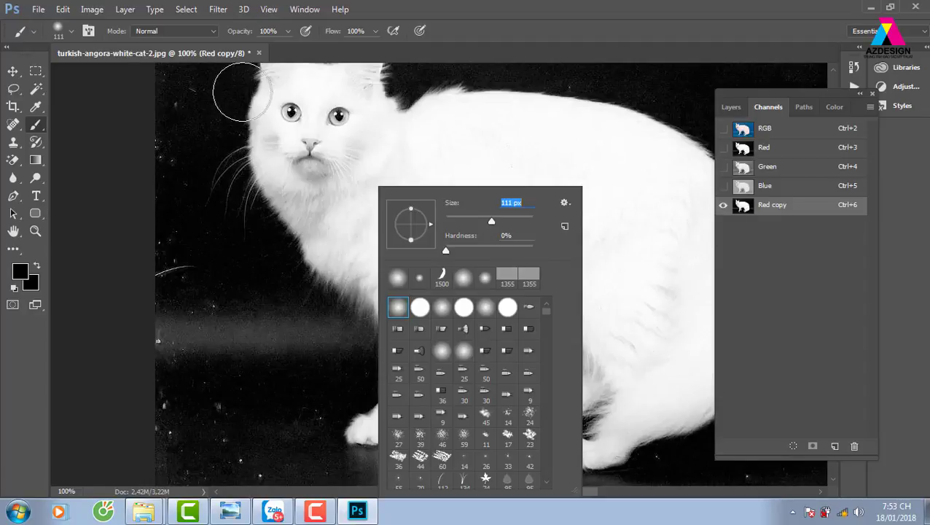
- Paint black in Multiply mode over the grey floor band and white specks left of the cat
{"action": "left_click", "coordinate": [213, 31]}
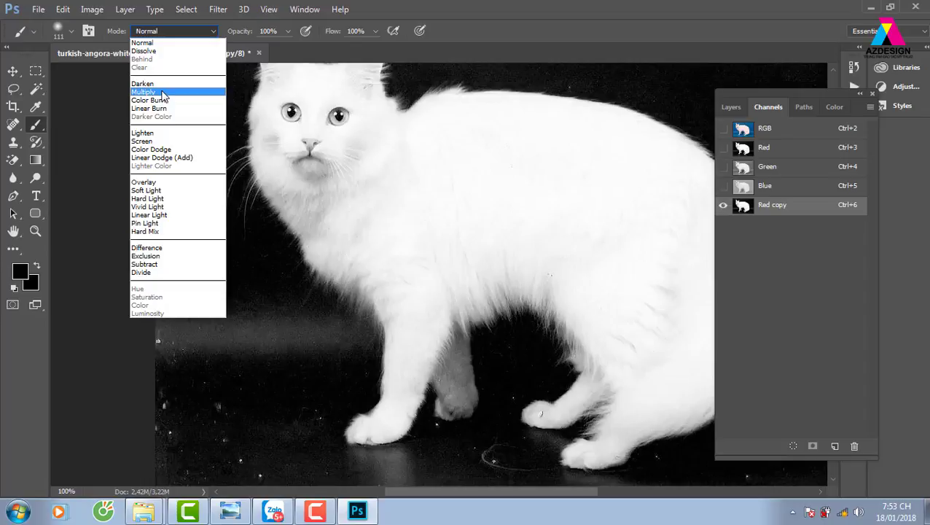
{"action": "left_click", "coordinate": [162, 93]}
{"action": "left_click", "coordinate": [319, 319]}
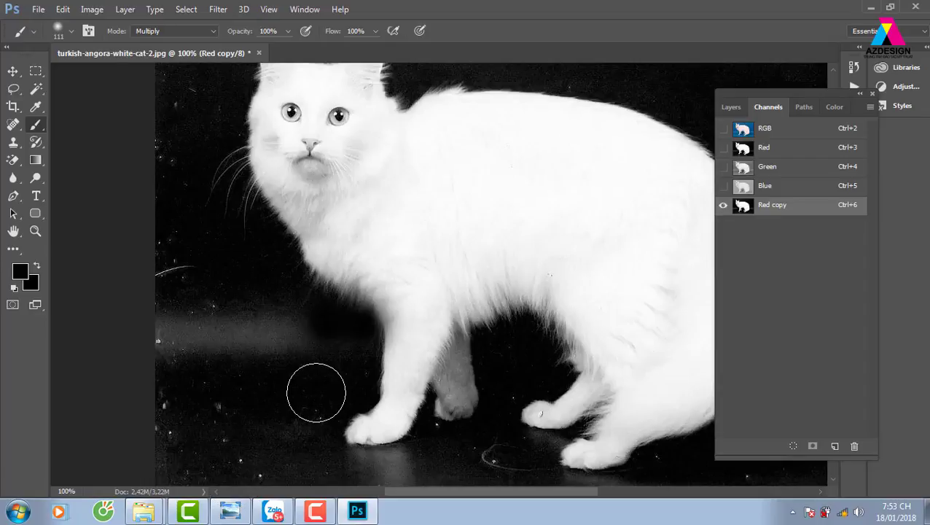
{"action": "mouse_move", "coordinate": [351, 339]}
{"action": "left_mouse_down"}
{"action": "mouse_move", "coordinate": [233, 328]}
{"action": "mouse_move", "coordinate": [303, 331]}
{"action": "left_mouse_up"}
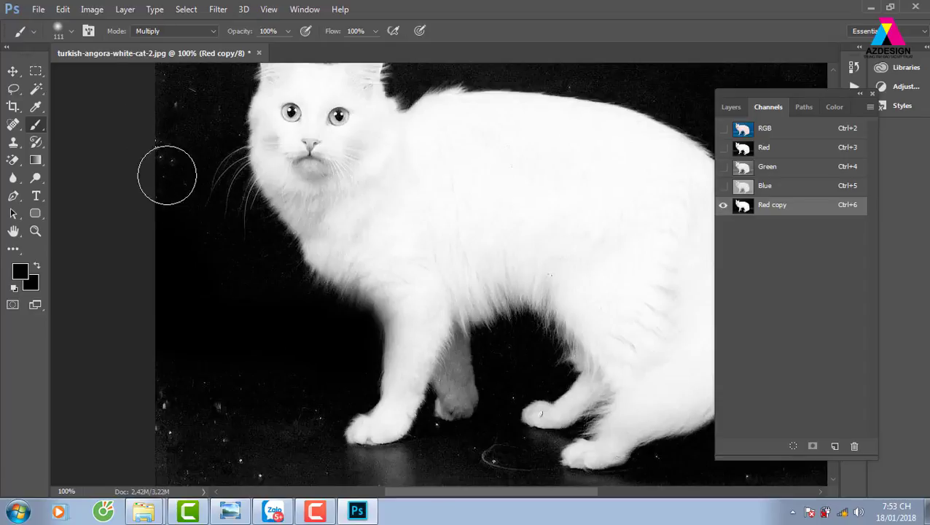
{"action": "mouse_move", "coordinate": [162, 388]}
{"action": "left_mouse_down"}
{"action": "mouse_move", "coordinate": [194, 412]}
{"action": "mouse_move", "coordinate": [294, 421]}
{"action": "mouse_move", "coordinate": [279, 453]}
{"action": "left_mouse_up"}
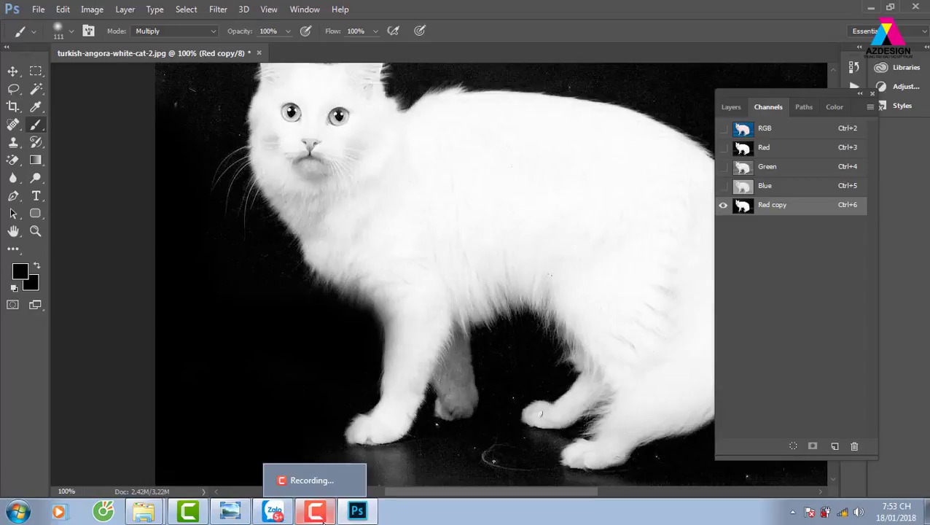
- Set the foreground colour to white and the brush mode to Overlay
{"action": "left_click", "coordinate": [20, 272]}
{"action": "left_click_drag", "start_coordinate": [552, 206], "coordinate": [507, 126]}
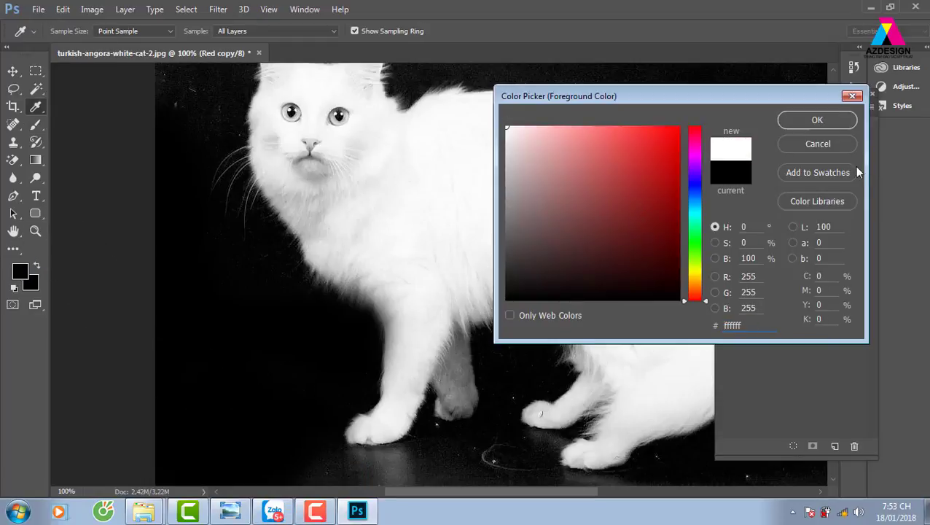
{"action": "left_click", "coordinate": [817, 120]}
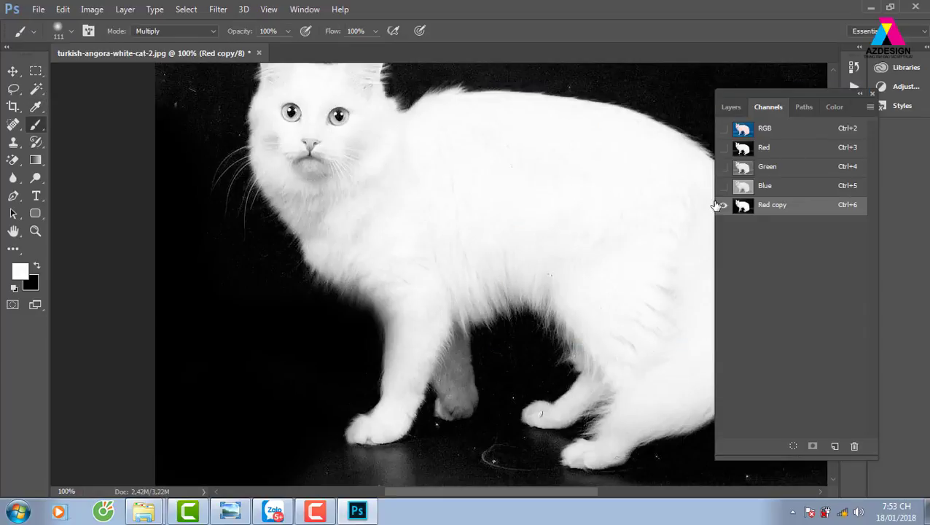
{"action": "left_click", "coordinate": [197, 31]}
{"action": "left_click", "coordinate": [144, 182]}
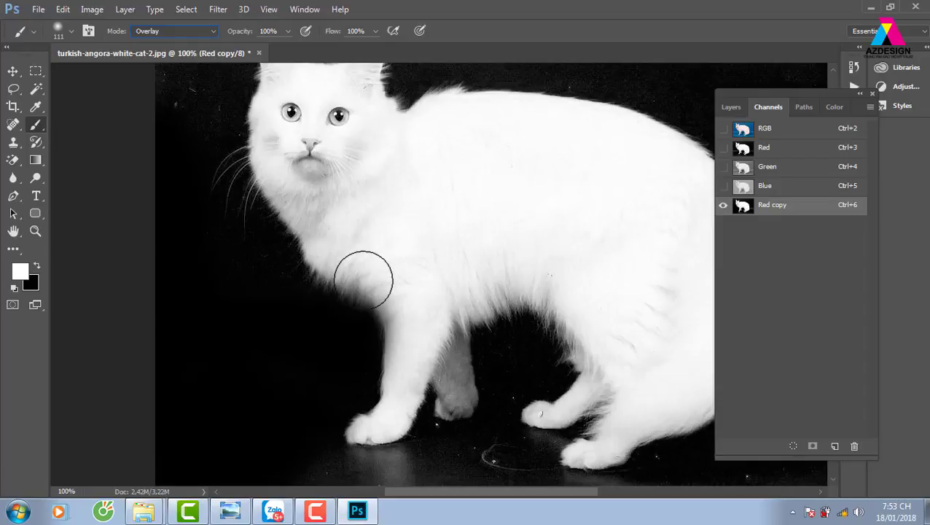
- Brighten the cat's chest, neck, face and inner front leg to white
{"action": "mouse_move", "coordinate": [363, 270]}
{"action": "left_mouse_down"}
{"action": "mouse_move", "coordinate": [385, 349]}
{"action": "mouse_move", "coordinate": [373, 340]}
{"action": "left_mouse_up"}
{"action": "left_click_drag", "start_coordinate": [348, 272], "coordinate": [326, 264]}
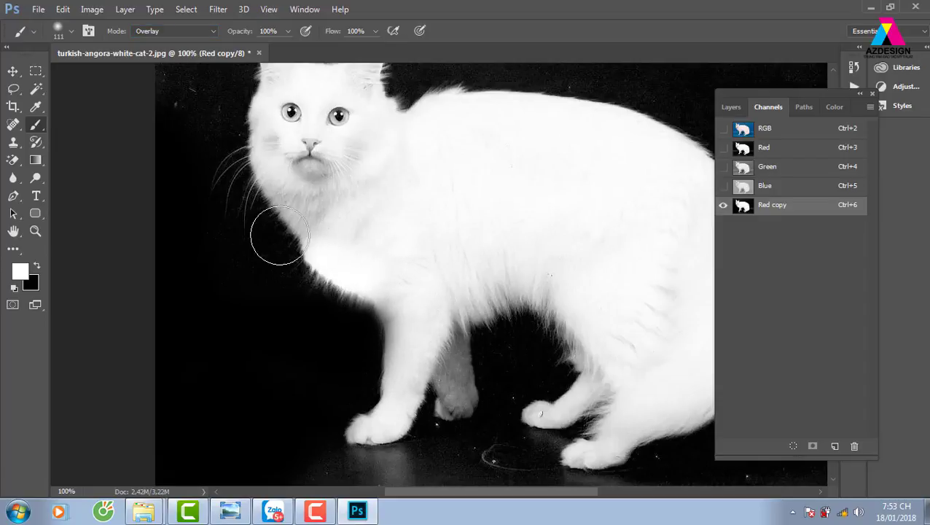
{"action": "left_click_drag", "start_coordinate": [288, 215], "coordinate": [326, 258]}
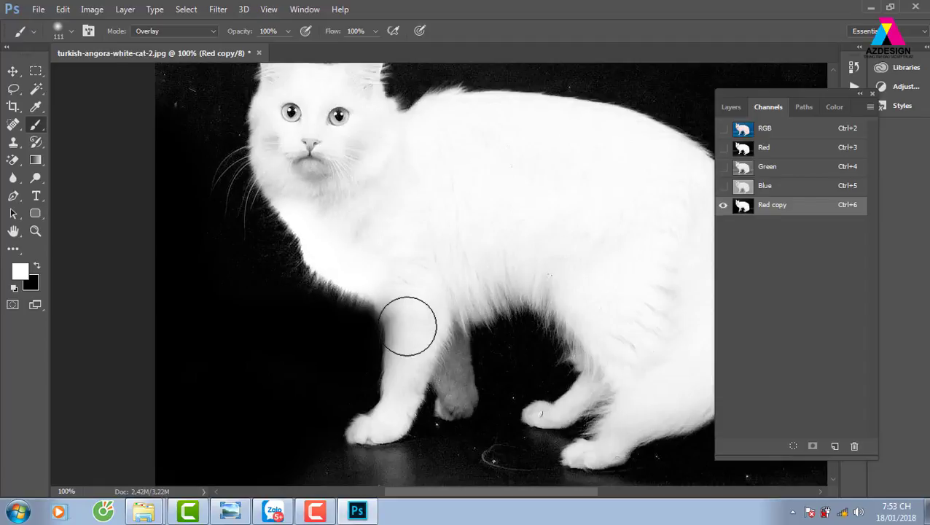
{"action": "mouse_move", "coordinate": [270, 164]}
{"action": "left_mouse_down"}
{"action": "mouse_move", "coordinate": [360, 193]}
{"action": "mouse_move", "coordinate": [323, 104]}
{"action": "mouse_move", "coordinate": [280, 135]}
{"action": "mouse_move", "coordinate": [283, 93]}
{"action": "mouse_move", "coordinate": [309, 161]}
{"action": "mouse_move", "coordinate": [448, 286]}
{"action": "mouse_move", "coordinate": [415, 379]}
{"action": "mouse_move", "coordinate": [377, 430]}
{"action": "mouse_move", "coordinate": [401, 332]}
{"action": "mouse_move", "coordinate": [385, 298]}
{"action": "mouse_move", "coordinate": [581, 291]}
{"action": "mouse_move", "coordinate": [541, 287]}
{"action": "mouse_move", "coordinate": [598, 359]}
{"action": "mouse_move", "coordinate": [458, 199]}
{"action": "mouse_move", "coordinate": [369, 207]}
{"action": "left_mouse_up"}
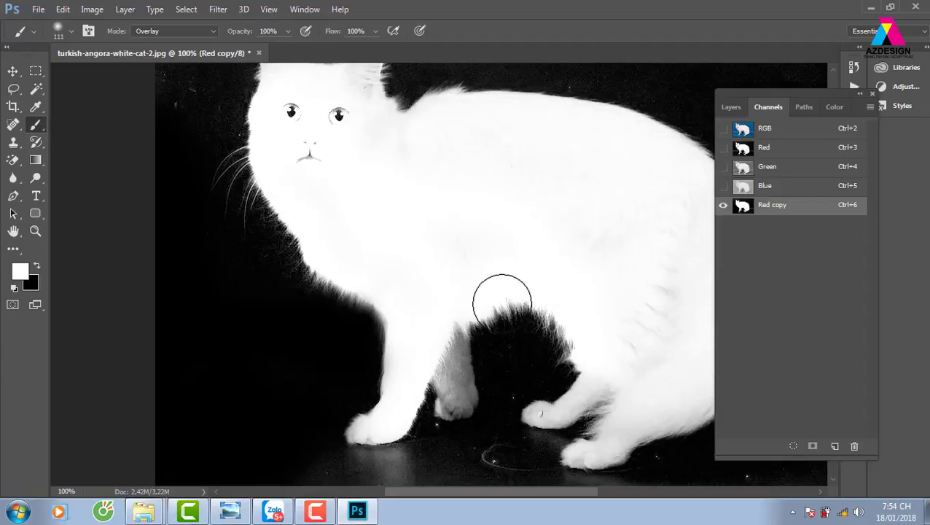
{"action": "mouse_move", "coordinate": [453, 360]}
{"action": "left_mouse_down"}
{"action": "mouse_move", "coordinate": [446, 384]}
{"action": "mouse_move", "coordinate": [458, 337]}
{"action": "mouse_move", "coordinate": [448, 391]}
{"action": "left_mouse_up"}
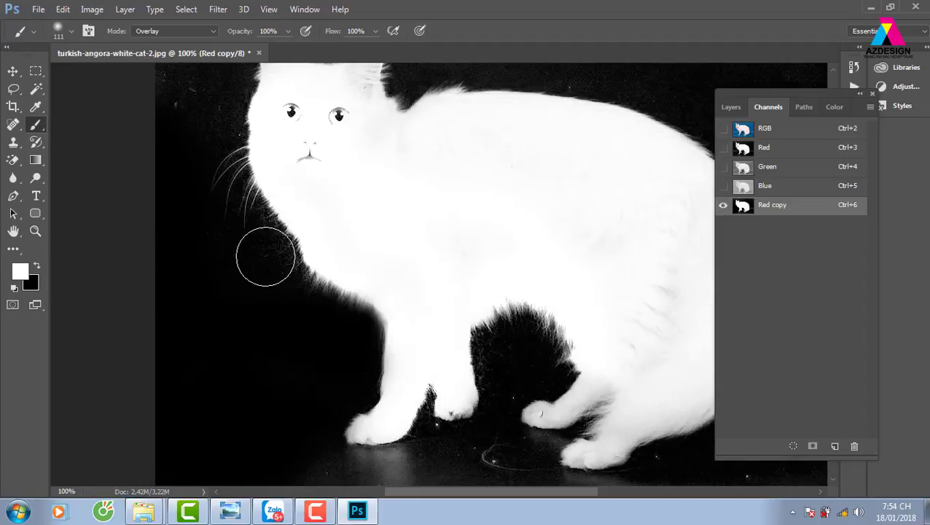
- Darken the dark patch beneath the belly with a black Multiply brush
{"action": "key", "text": "x"}
{"action": "left_click", "coordinate": [184, 35]}
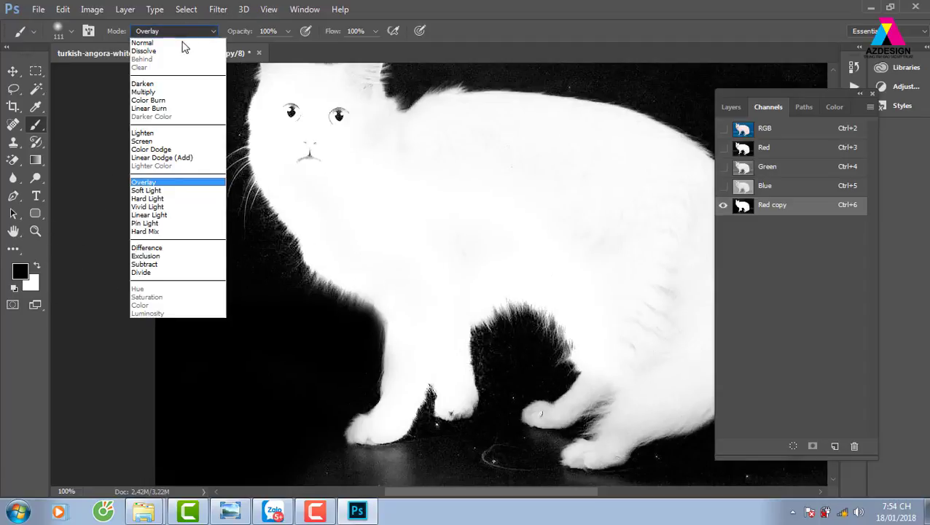
{"action": "left_click", "coordinate": [175, 92]}
{"action": "mouse_move", "coordinate": [541, 346]}
{"action": "left_mouse_down"}
{"action": "mouse_move", "coordinate": [484, 353]}
{"action": "mouse_move", "coordinate": [498, 373]}
{"action": "mouse_move", "coordinate": [498, 348]}
{"action": "mouse_move", "coordinate": [508, 367]}
{"action": "left_mouse_up"}
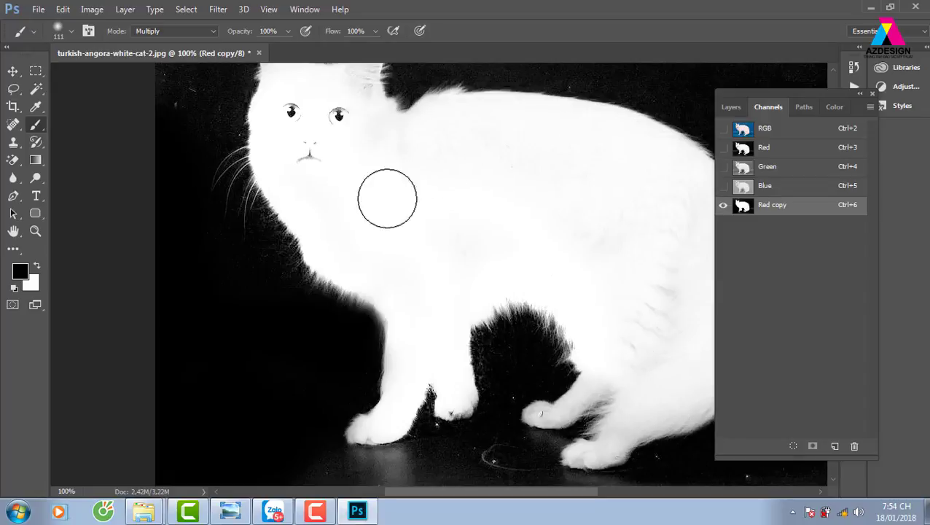
- Return to white Overlay and brighten the ears, head top, back, rump and hind leg
{"action": "left_click", "coordinate": [184, 33]}
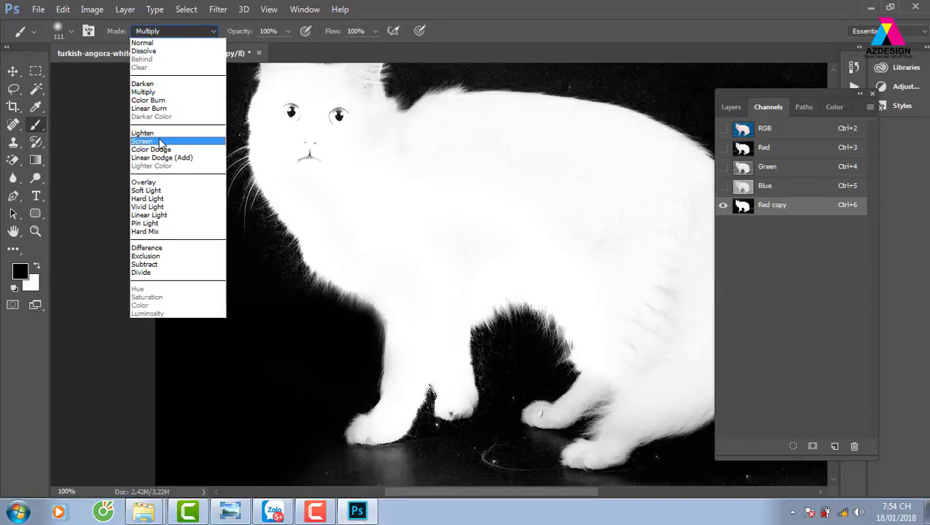
{"action": "left_click", "coordinate": [164, 183]}
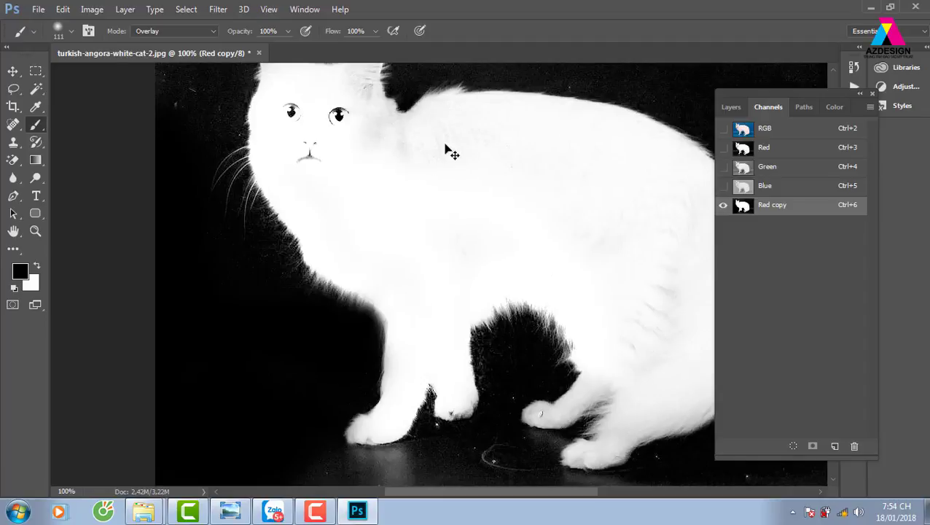
{"action": "key", "text": "x"}
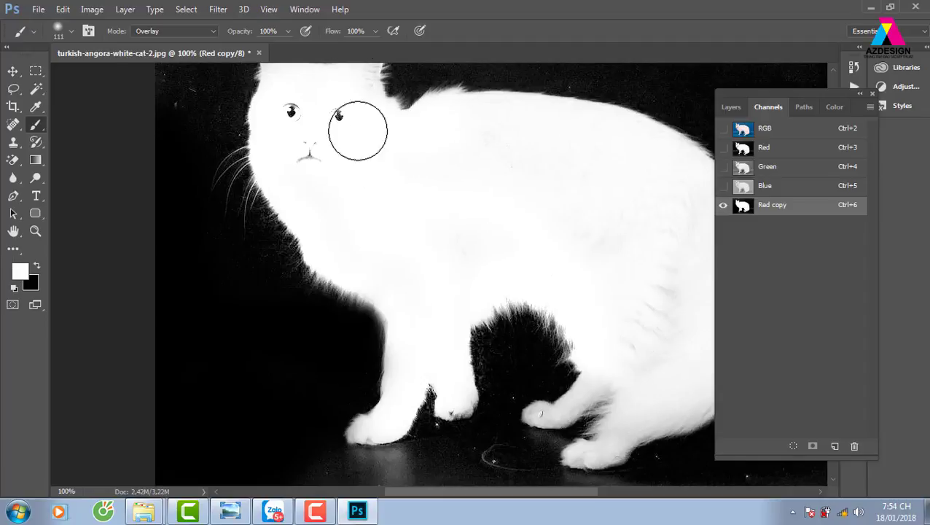
{"action": "scroll", "coordinate": [364, 142], "scroll_direction": "up", "scroll_amount": 5}
{"action": "left_click_drag", "start_coordinate": [378, 178], "coordinate": [287, 159]}
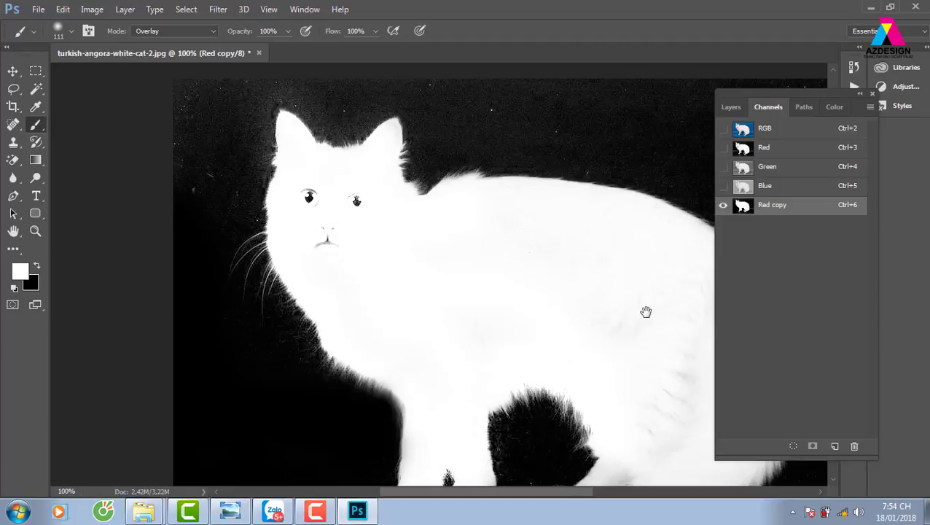
{"action": "left_click_drag", "start_coordinate": [644, 312], "coordinate": [467, 251]}
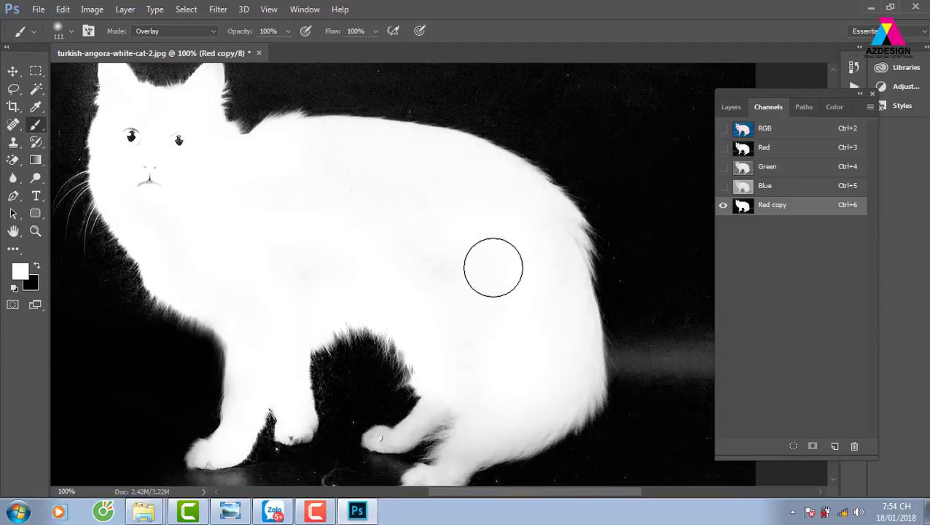
{"action": "left_click_drag", "start_coordinate": [266, 191], "coordinate": [525, 202]}
{"action": "mouse_move", "coordinate": [582, 367]}
{"action": "left_mouse_down"}
{"action": "mouse_move", "coordinate": [479, 423]}
{"action": "mouse_move", "coordinate": [484, 299]}
{"action": "mouse_move", "coordinate": [465, 326]}
{"action": "mouse_move", "coordinate": [552, 302]}
{"action": "left_mouse_up"}
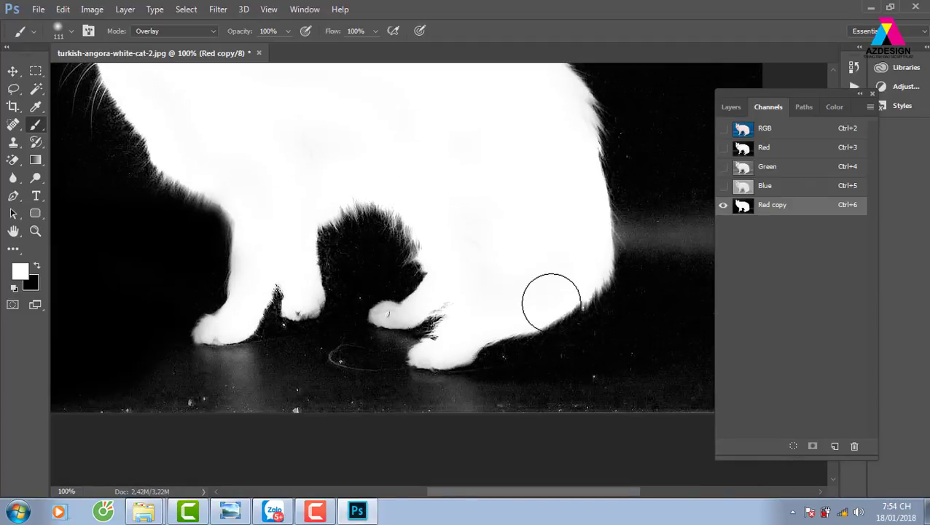
{"action": "key", "text": "ctrl+minus"}
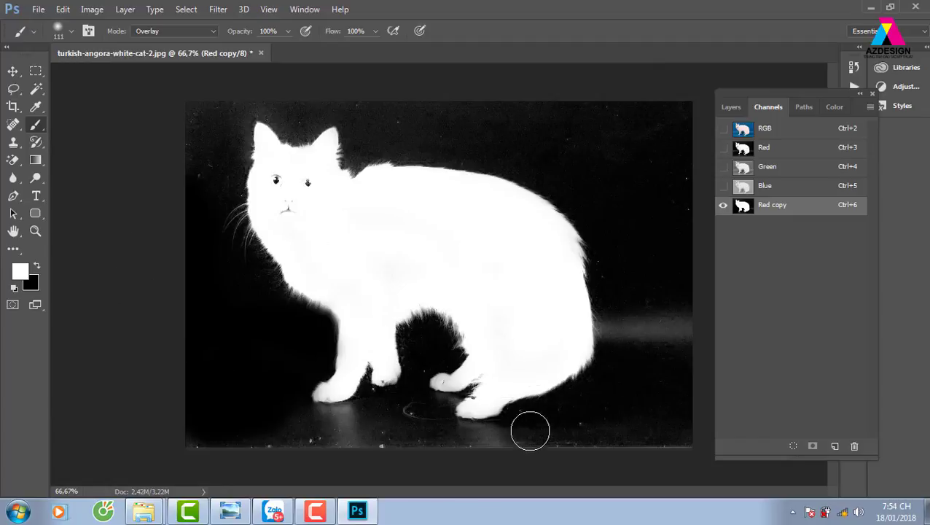
- Apply Levels with the black input at 66 to push the background to black
{"action": "key", "text": "ctrl+l"}
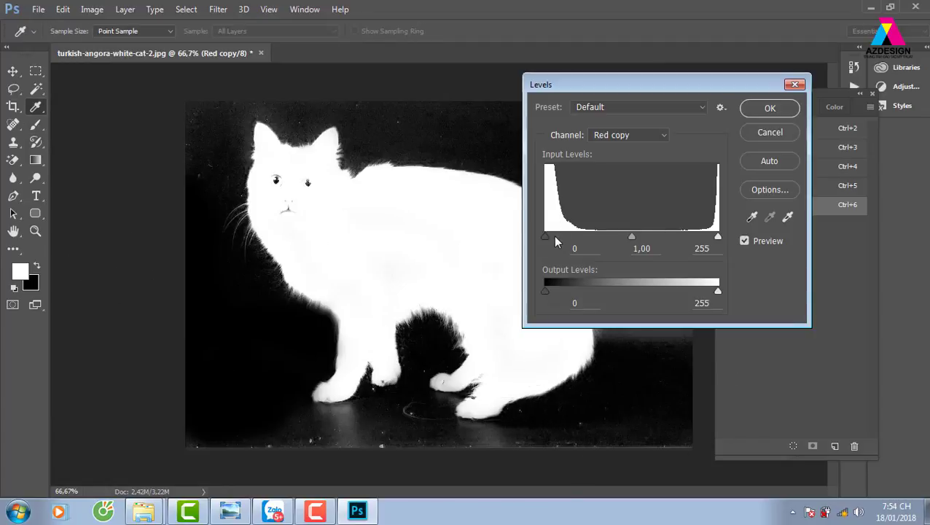
{"action": "left_click_drag", "start_coordinate": [551, 238], "coordinate": [595, 239]}
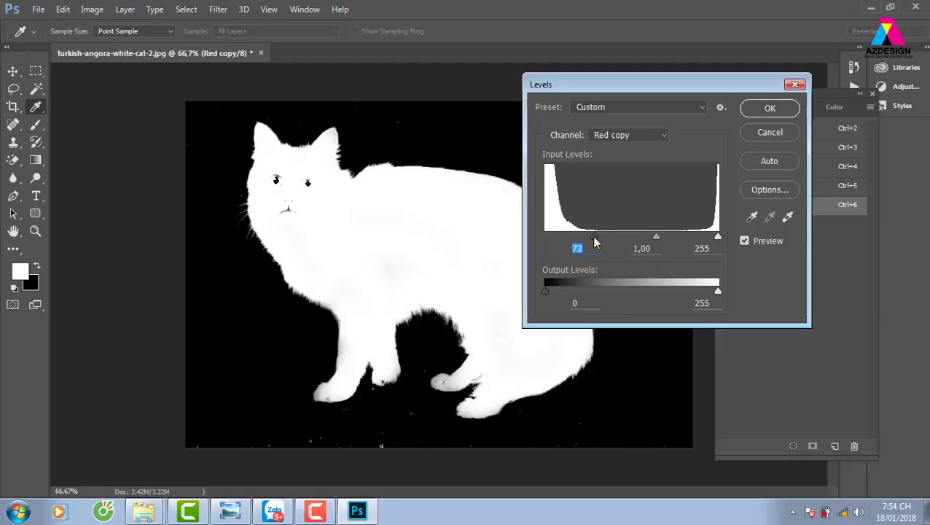
{"action": "left_click_drag", "start_coordinate": [594, 239], "coordinate": [589, 239]}
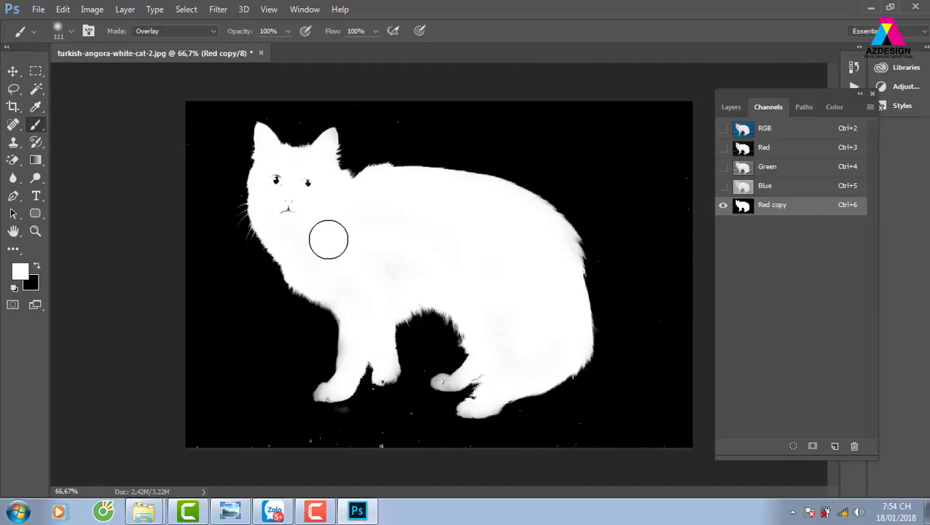
{"action": "key", "text": "l"}
- Lasso the cat's face and fill it with white sampled from the body
{"action": "mouse_move", "coordinate": [292, 227]}
{"action": "left_mouse_down"}
{"action": "mouse_move", "coordinate": [314, 162]}
{"action": "mouse_move", "coordinate": [291, 226]}
{"action": "left_mouse_up"}
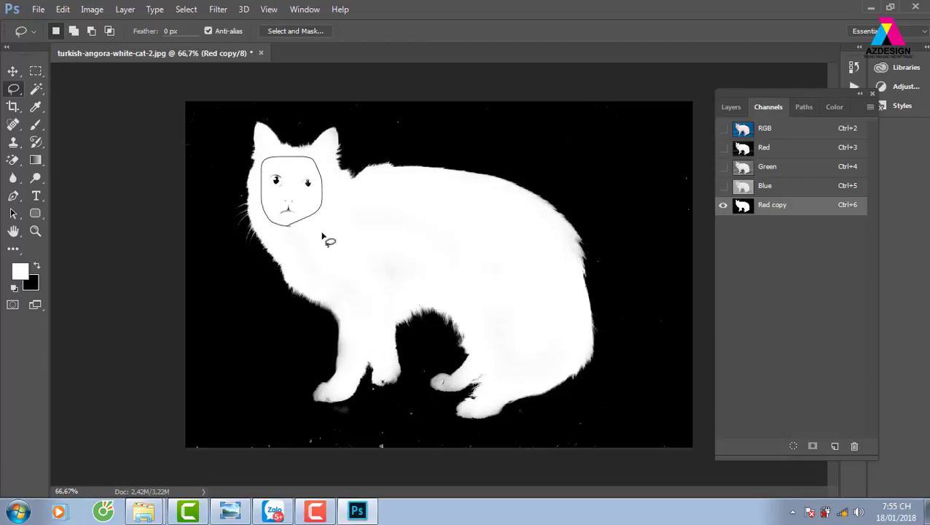
{"action": "key", "text": "i"}
{"action": "left_click", "coordinate": [441, 267]}
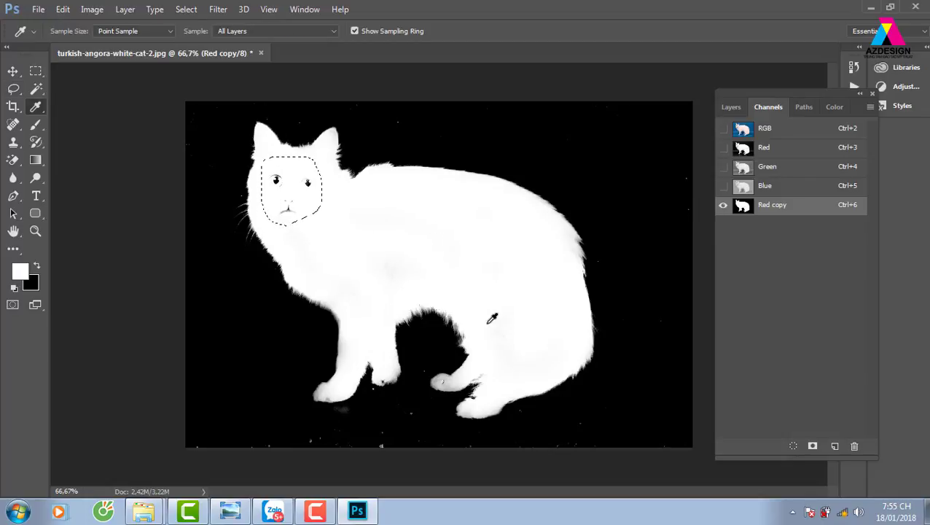
{"action": "key", "text": "alt+Delete"}
- Load Red copy as a selection and add it as a layer mask on Layer 0
{"action": "left_click", "coordinate": [743, 210], "text": "ctrl"}
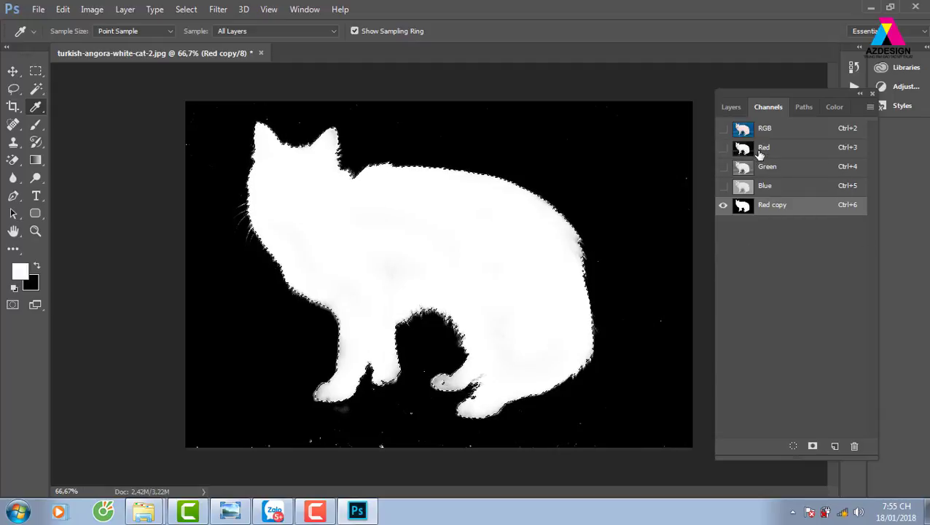
{"action": "left_click", "coordinate": [742, 130]}
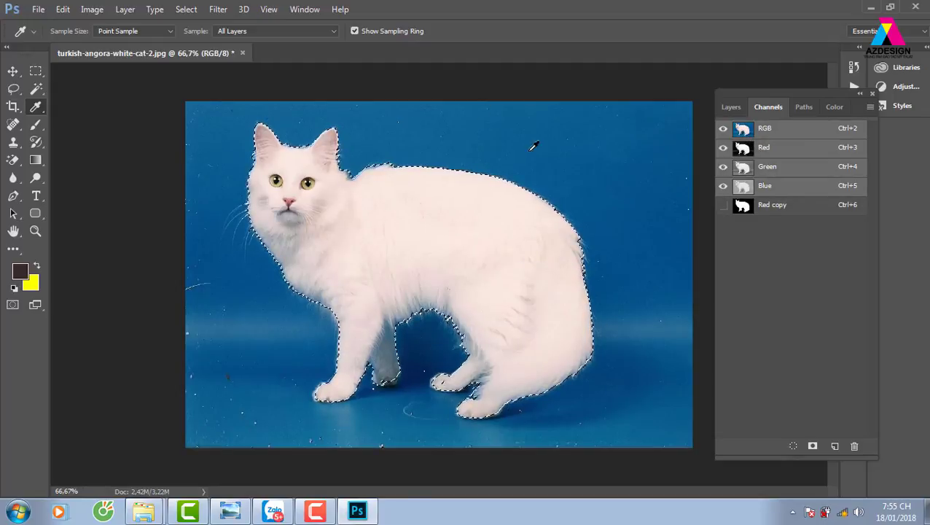
{"action": "left_click", "coordinate": [732, 108]}
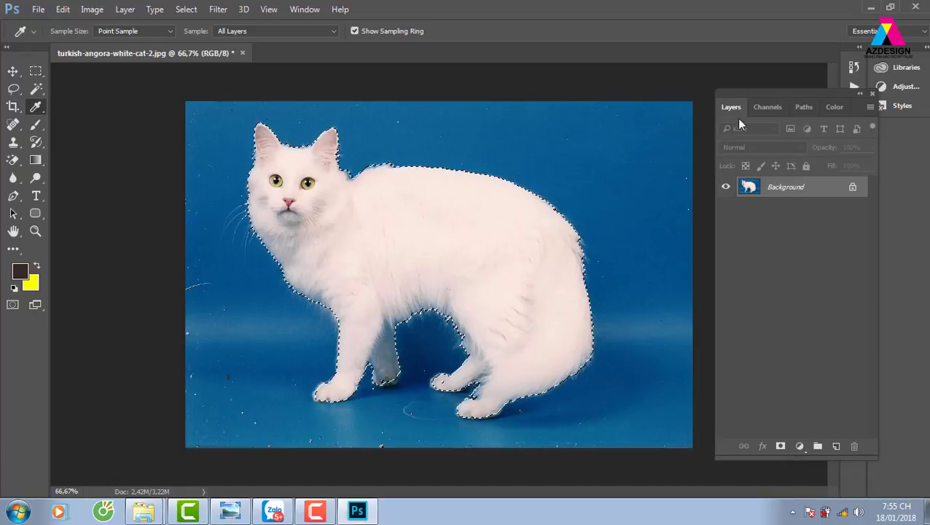
{"action": "left_click", "coordinate": [781, 445]}
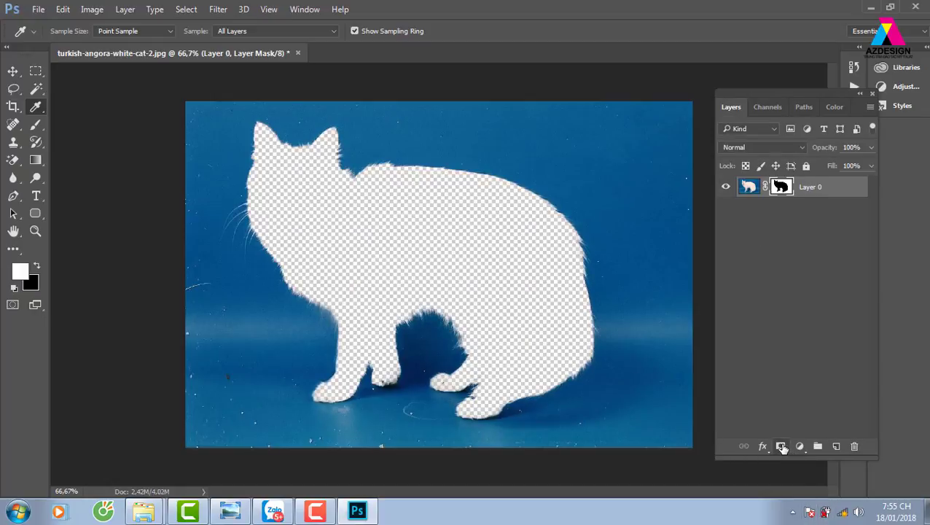
{"action": "key", "text": "ctrl+z"}
{"action": "left_click", "coordinate": [781, 446]}
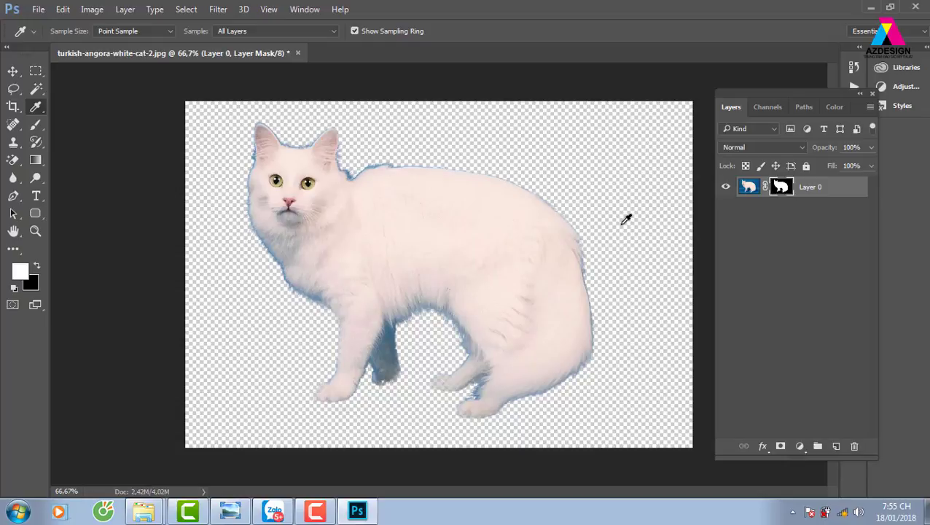
{"action": "left_click", "coordinate": [12, 71]}
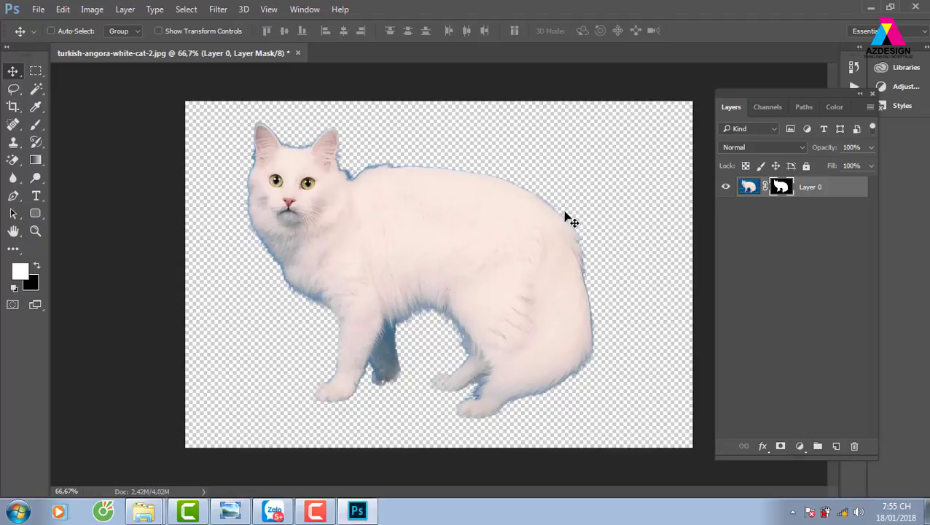
- Open the blue sky image, drag the masked cat into it and nudge it up-right
{"action": "key", "text": "ctrl+o"}
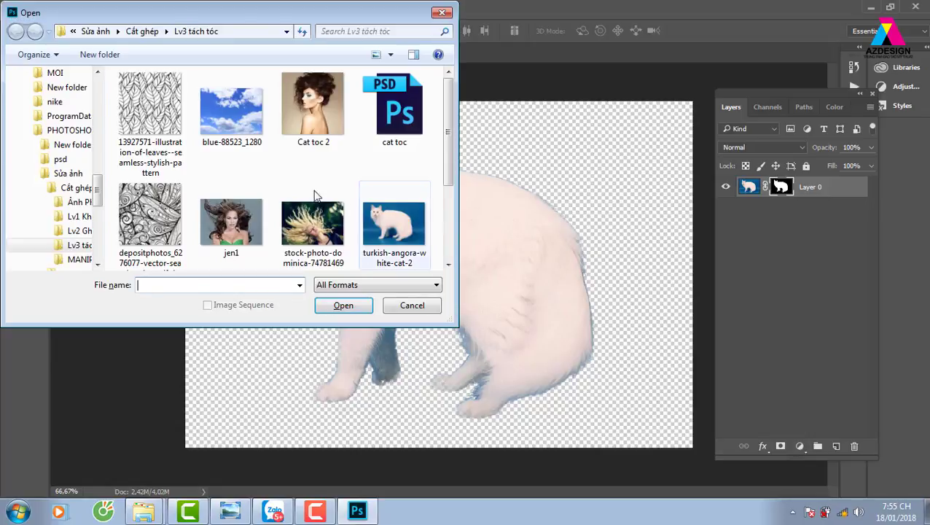
{"action": "left_click", "coordinate": [232, 110]}
{"action": "left_click", "coordinate": [341, 306]}
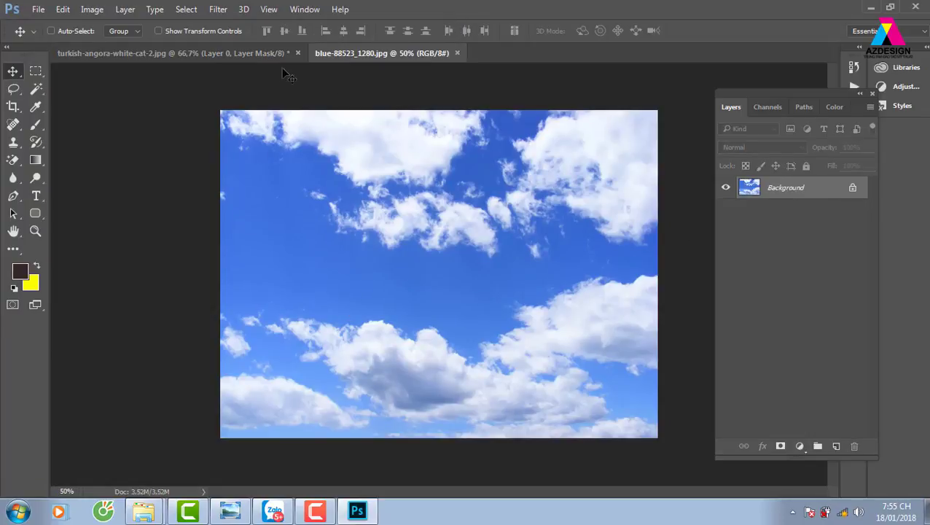
{"action": "mouse_move", "coordinate": [284, 73]}
{"action": "left_mouse_down"}
{"action": "mouse_move", "coordinate": [414, 115]}
{"action": "mouse_move", "coordinate": [406, 54]}
{"action": "mouse_move", "coordinate": [466, 256]}
{"action": "mouse_move", "coordinate": [456, 258]}
{"action": "left_mouse_up"}
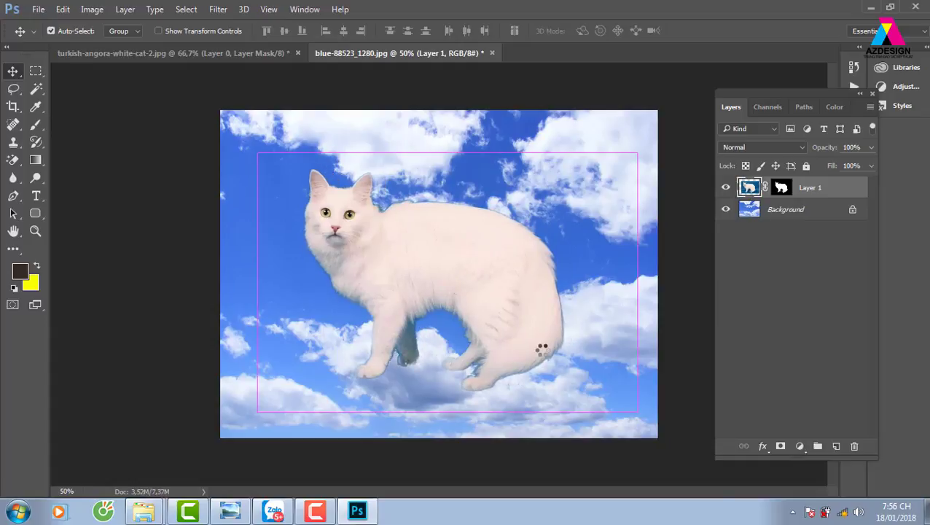
{"action": "key", "text": "ctrl+plus"}
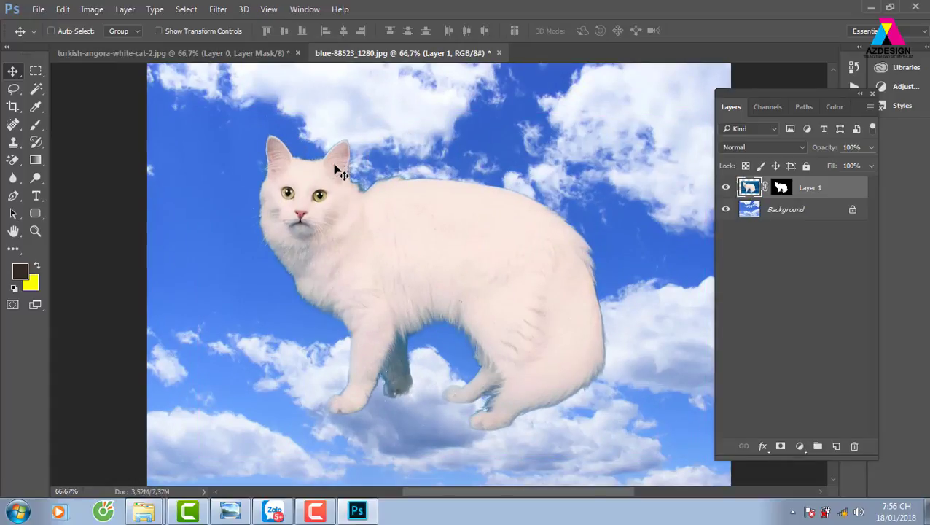
{"action": "left_click_drag", "start_coordinate": [340, 165], "coordinate": [362, 135]}
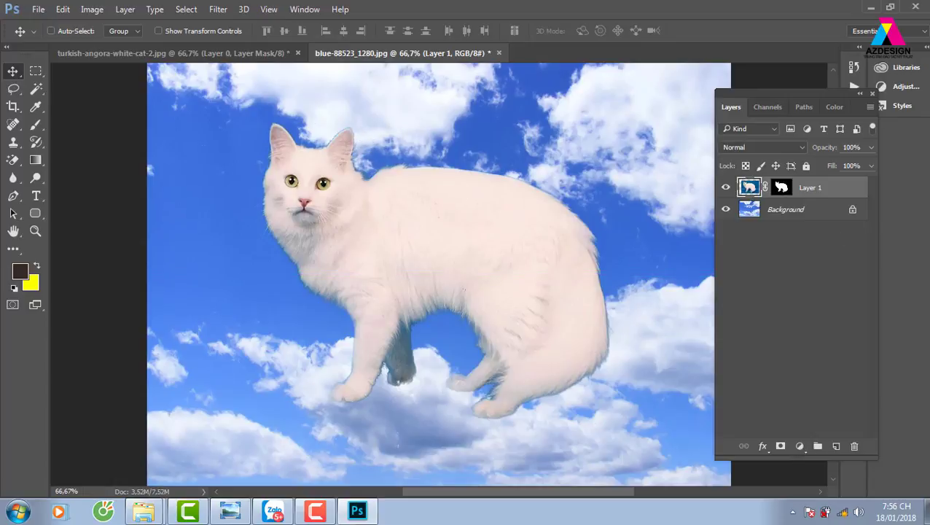
- Duplicate Layer 1, set the original Layer 1 to Screen, and target the copy's mask
{"action": "key", "text": "ctrl+j"}
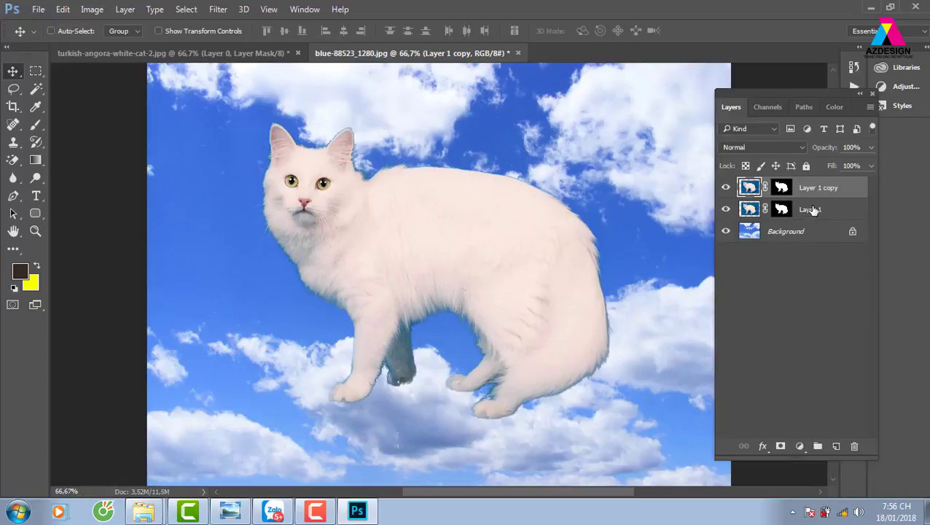
{"action": "left_click", "coordinate": [758, 210]}
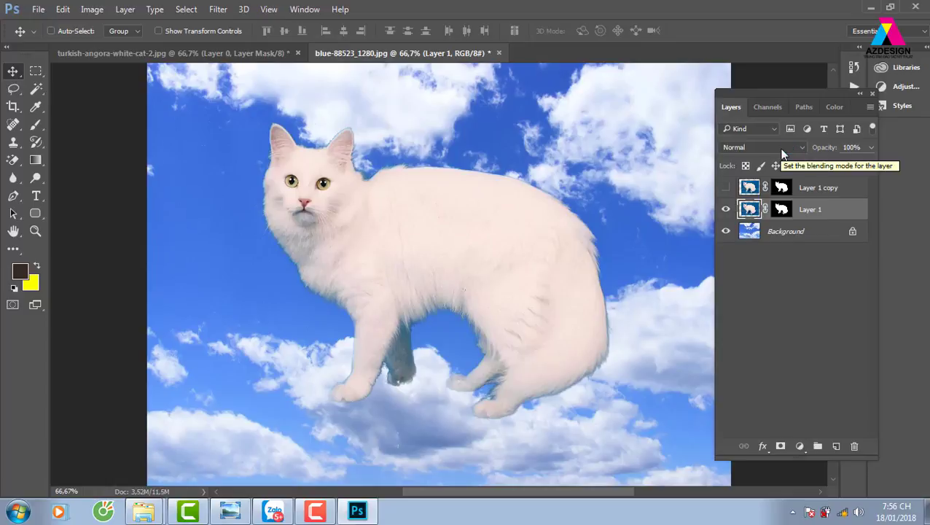
{"action": "left_click", "coordinate": [782, 148]}
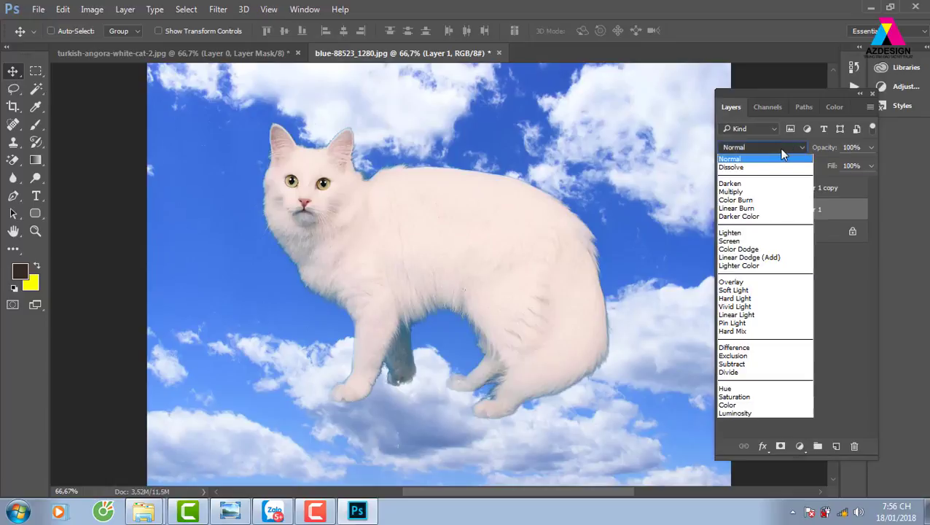
{"action": "left_click", "coordinate": [765, 241]}
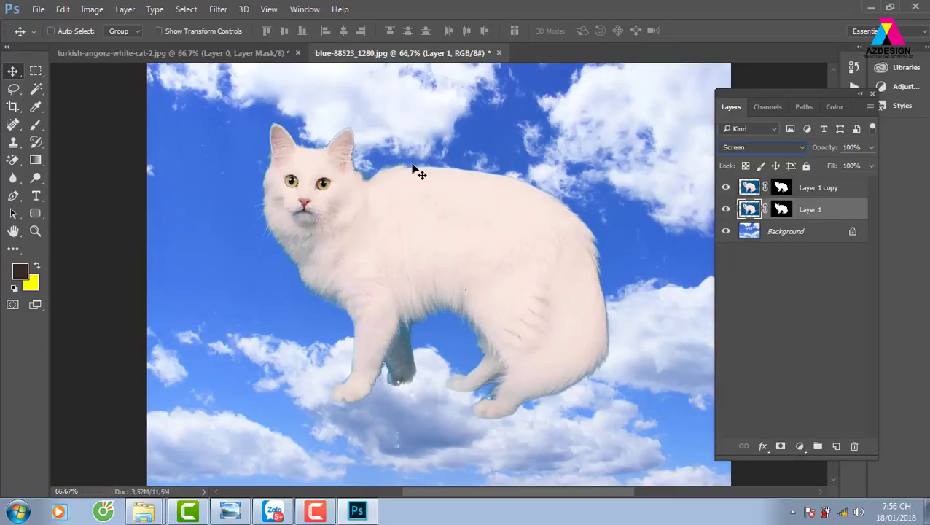
{"action": "left_click", "coordinate": [778, 191]}
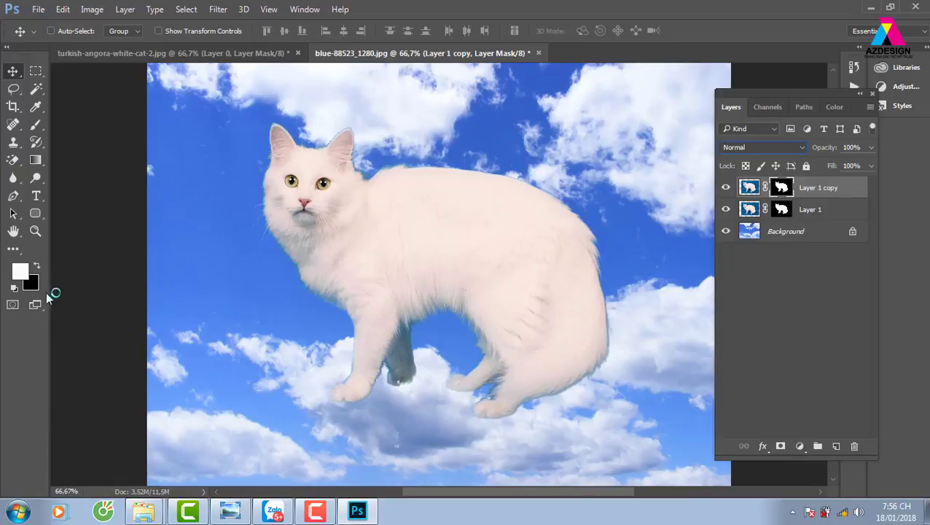
- Set a black, 55 px soft Normal-mode brush at 70% opacity
{"action": "left_click", "coordinate": [20, 272]}
{"action": "left_click_drag", "start_coordinate": [543, 234], "coordinate": [490, 318]}
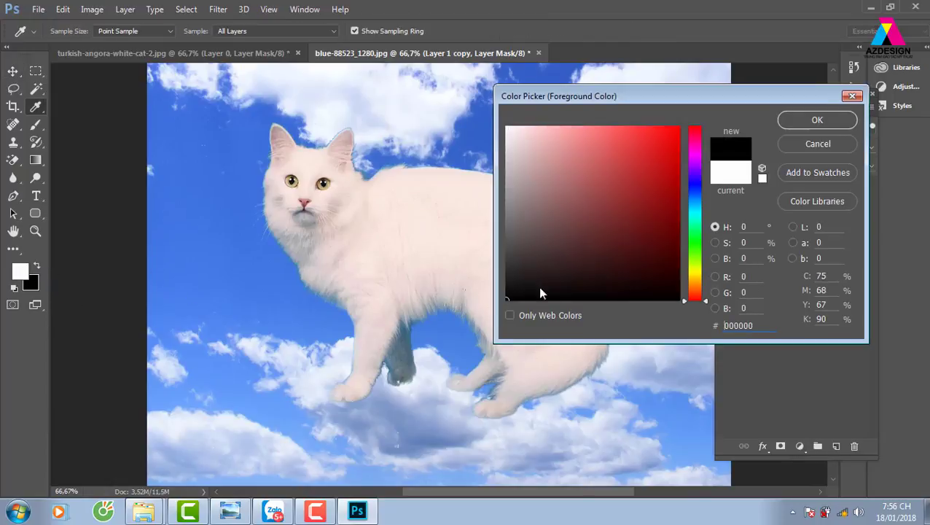
{"action": "left_click", "coordinate": [816, 123]}
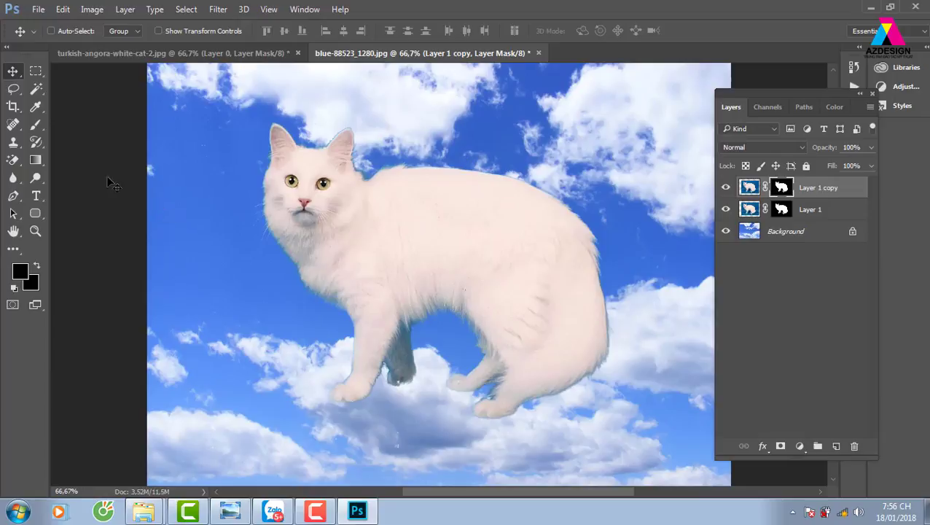
{"action": "left_click", "coordinate": [36, 124]}
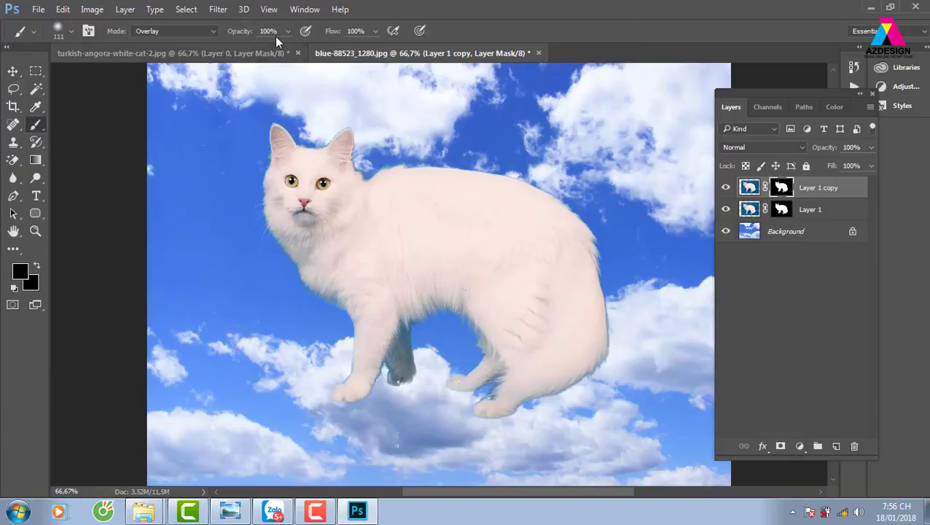
{"action": "left_click", "coordinate": [196, 31]}
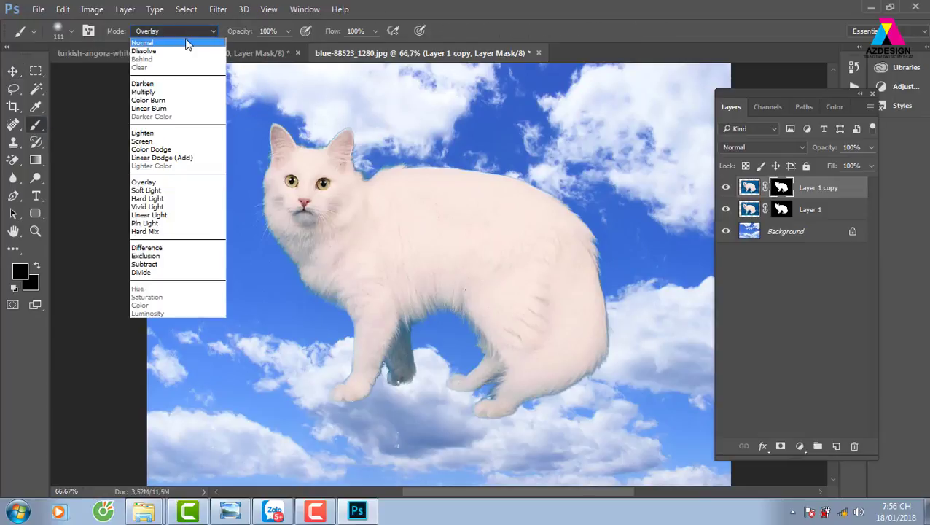
{"action": "left_click", "coordinate": [288, 31]}
{"action": "left_click_drag", "start_coordinate": [290, 48], "coordinate": [270, 48]}
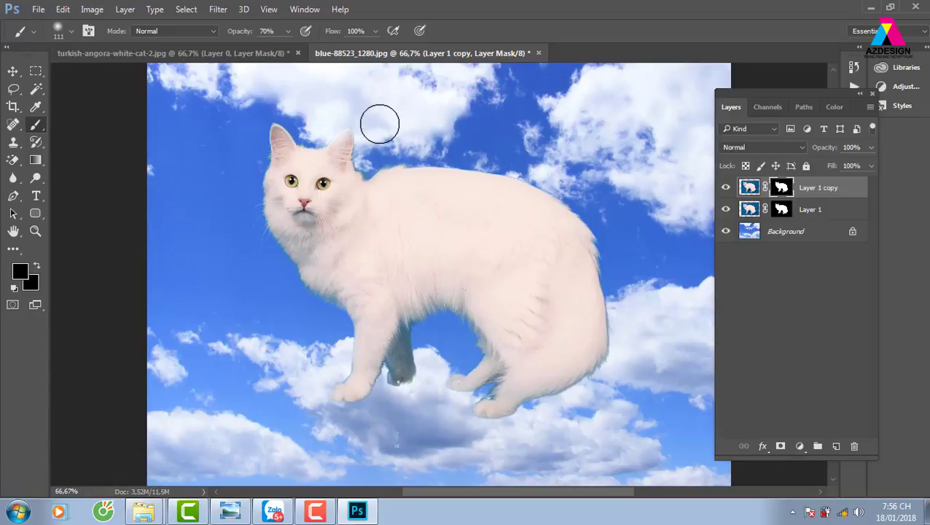
{"action": "right_click", "coordinate": [416, 103]}
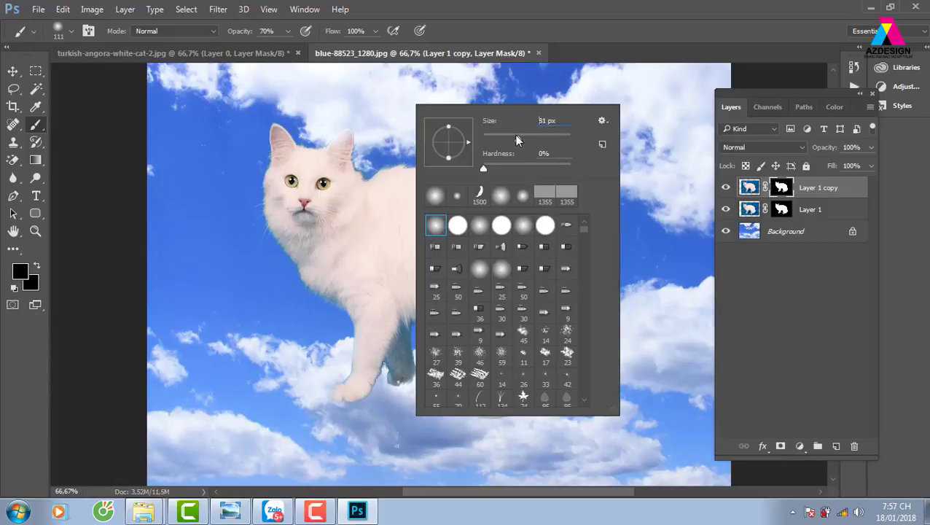
{"action": "key", "text": "Return"}
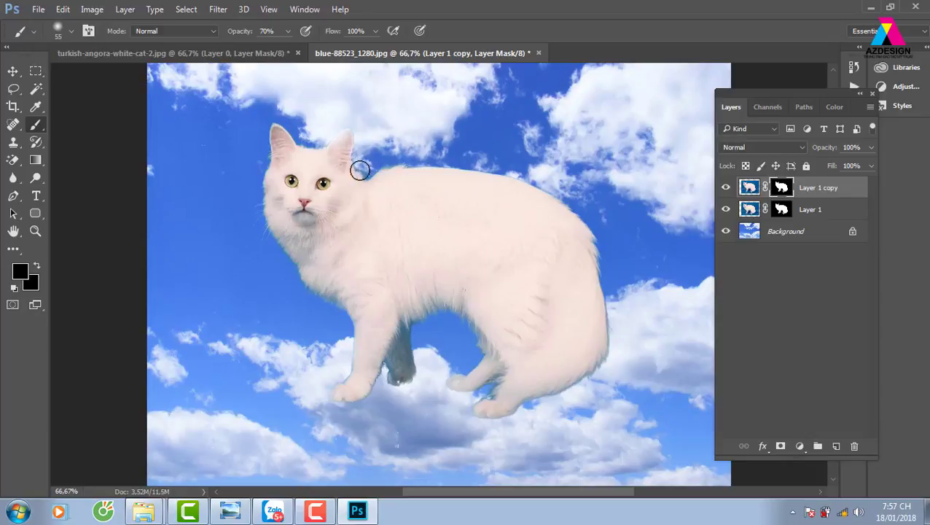
- Paint the mask along the back, rump, belly and chest edges to soften the fur
{"action": "mouse_move", "coordinate": [367, 173]}
{"action": "left_mouse_down"}
{"action": "mouse_move", "coordinate": [421, 162]}
{"action": "mouse_move", "coordinate": [508, 172]}
{"action": "mouse_move", "coordinate": [600, 230]}
{"action": "mouse_move", "coordinate": [612, 307]}
{"action": "mouse_move", "coordinate": [603, 378]}
{"action": "left_mouse_up"}
{"action": "mouse_move", "coordinate": [621, 297]}
{"action": "left_mouse_down"}
{"action": "mouse_move", "coordinate": [606, 286]}
{"action": "mouse_move", "coordinate": [614, 388]}
{"action": "left_mouse_up"}
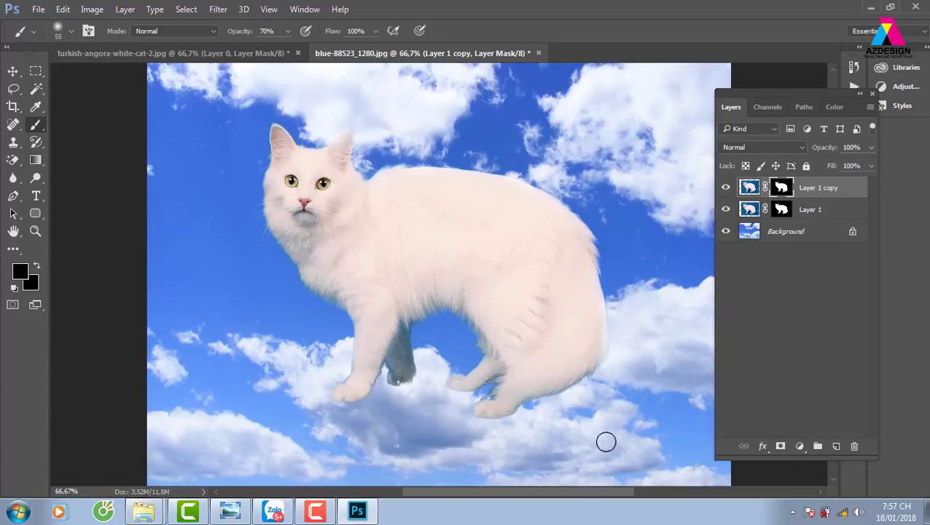
{"action": "left_click_drag", "start_coordinate": [598, 368], "coordinate": [539, 404]}
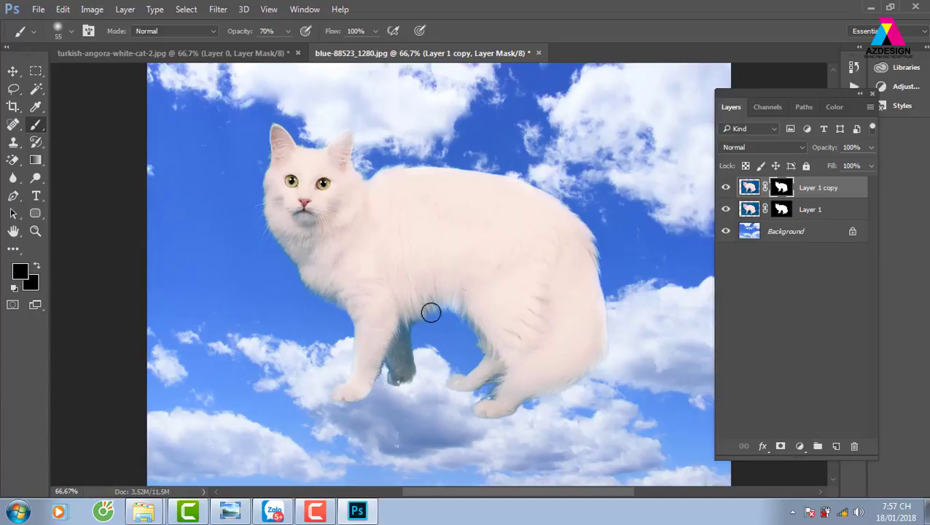
{"action": "mouse_move", "coordinate": [425, 334]}
{"action": "left_mouse_down"}
{"action": "mouse_move", "coordinate": [473, 333]}
{"action": "mouse_move", "coordinate": [476, 359]}
{"action": "mouse_move", "coordinate": [458, 314]}
{"action": "left_mouse_up"}
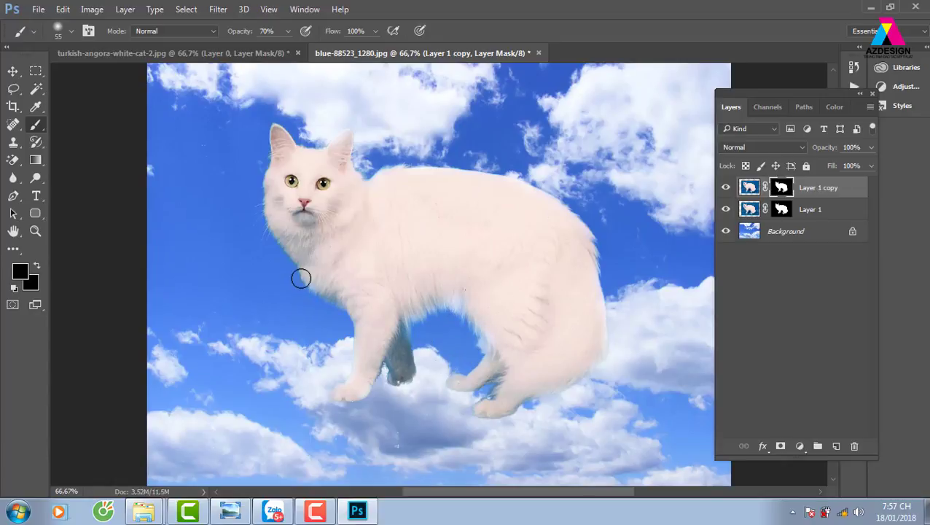
{"action": "left_click_drag", "start_coordinate": [301, 278], "coordinate": [270, 231]}
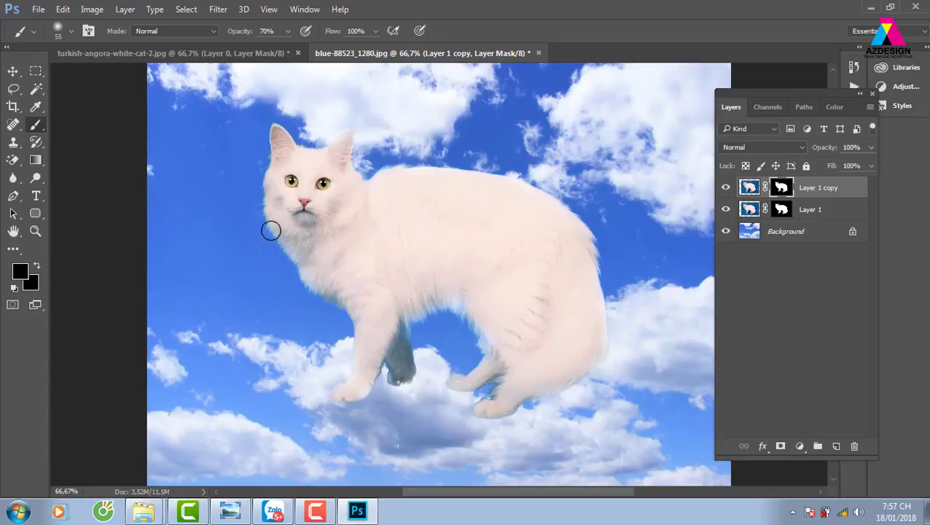
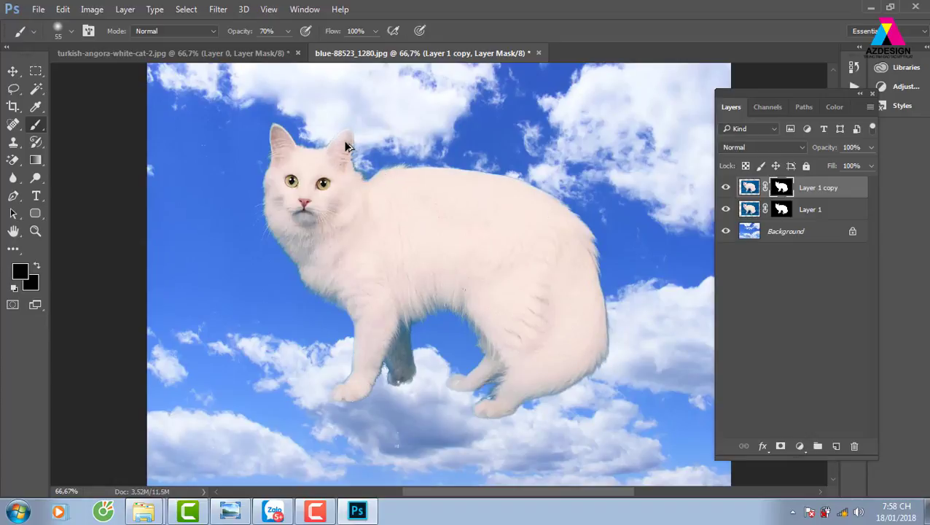
- Target Layer 1 copy's pixels, zoom in on the cat, and undo a test brush stroke
{"action": "key", "text": "ctrl+2"}
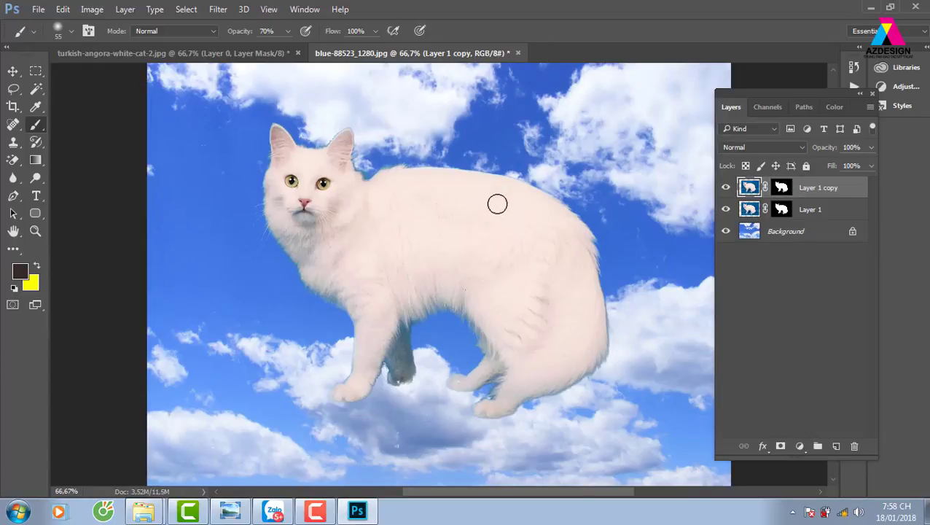
{"action": "key", "text": "ctrl+plus"}
{"action": "key", "text": "ctrl+plus"}
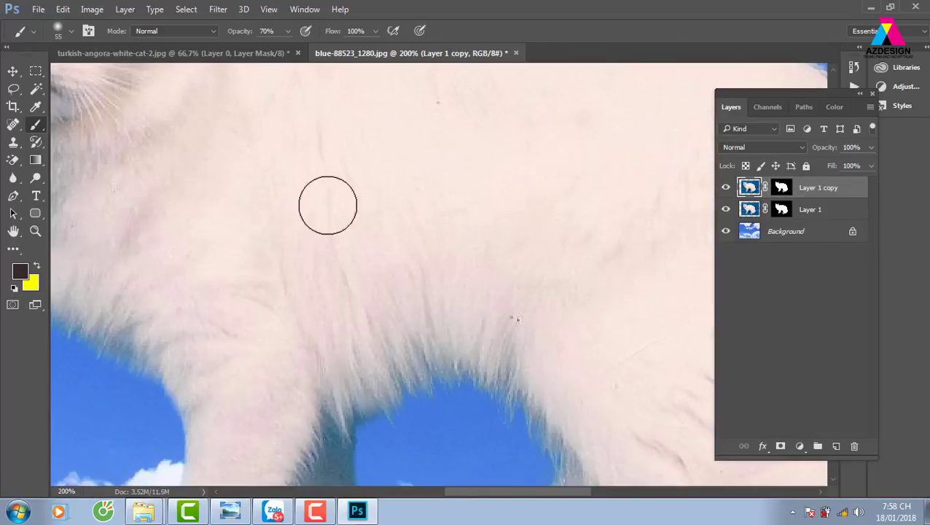
{"action": "left_click_drag", "start_coordinate": [252, 135], "coordinate": [419, 266]}
{"action": "key", "text": "ctrl+z"}
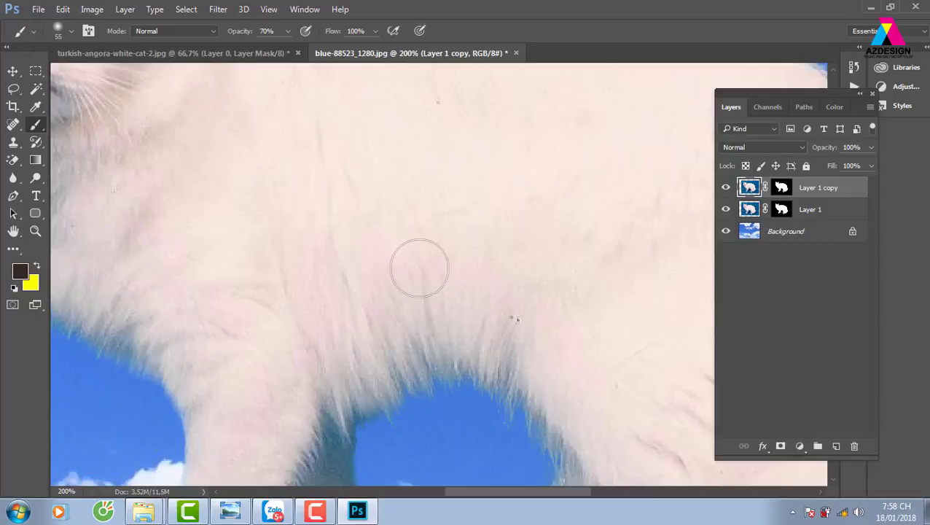
{"action": "left_click_drag", "start_coordinate": [268, 180], "coordinate": [421, 334]}
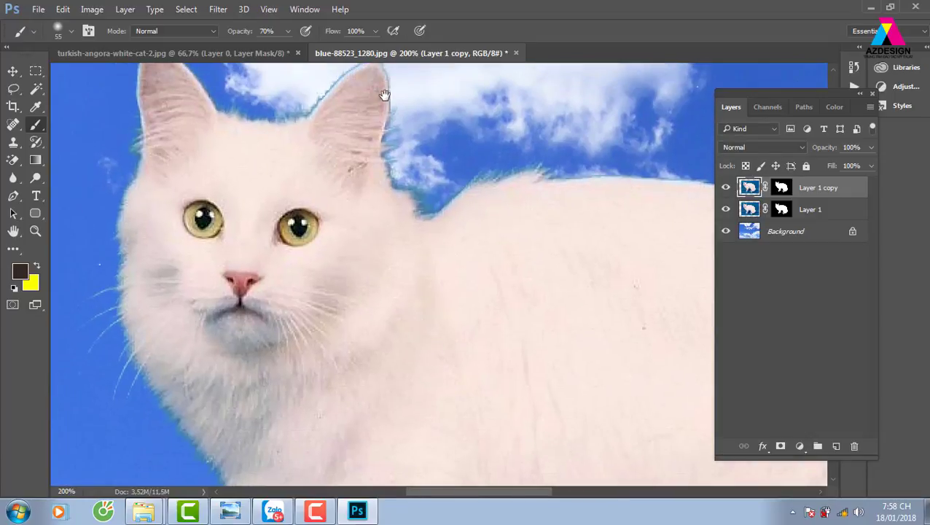
- Add Layer 2 clipped to Layer 1 copy and paint sampled fur colour on the ear edge at size 29
{"action": "left_click", "coordinate": [838, 447]}
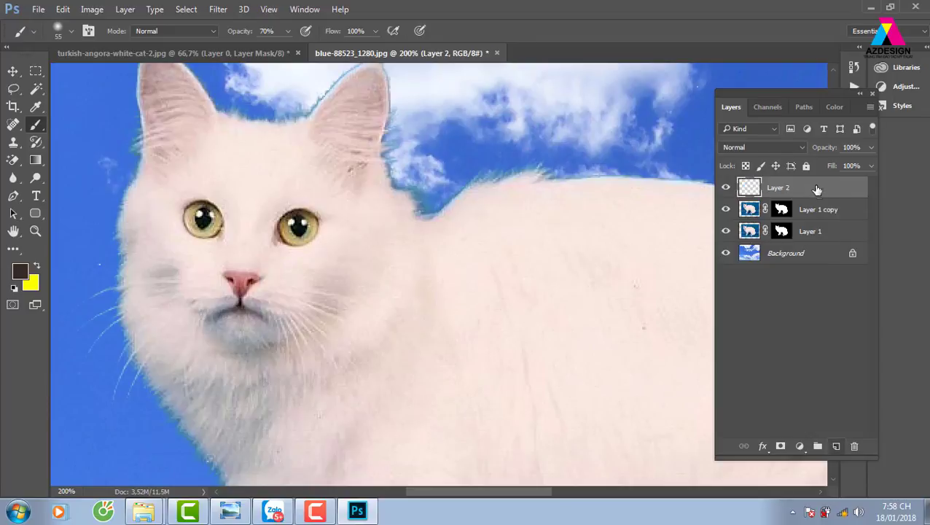
{"action": "left_click", "coordinate": [744, 193], "text": "alt"}
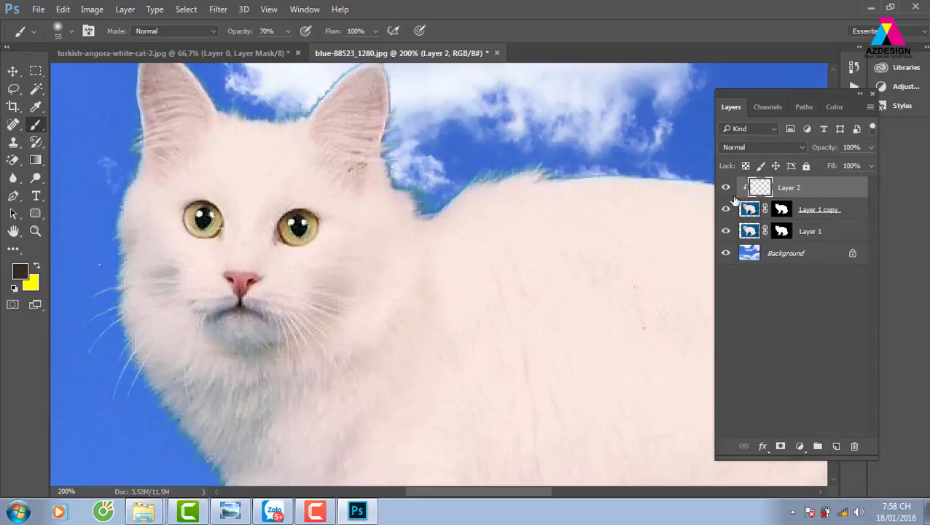
{"action": "key", "text": "i"}
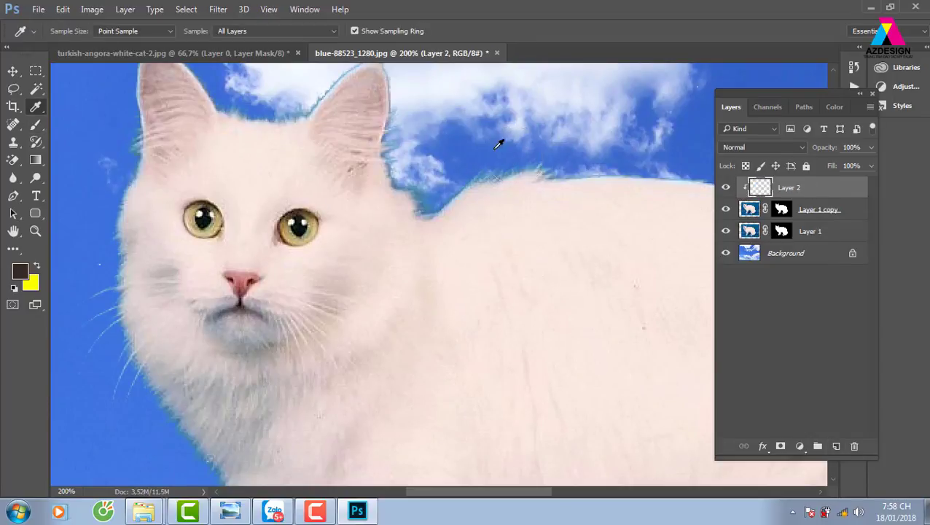
{"action": "left_click", "coordinate": [334, 88]}
{"action": "key", "text": "b"}
{"action": "right_click", "coordinate": [313, 92]}
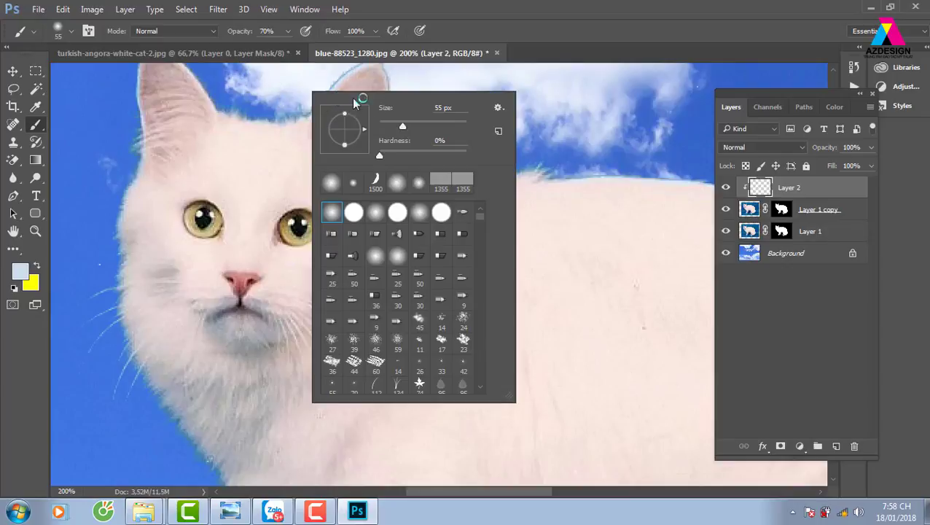
{"action": "left_click_drag", "start_coordinate": [400, 128], "coordinate": [388, 127]}
{"action": "key", "text": "Return"}
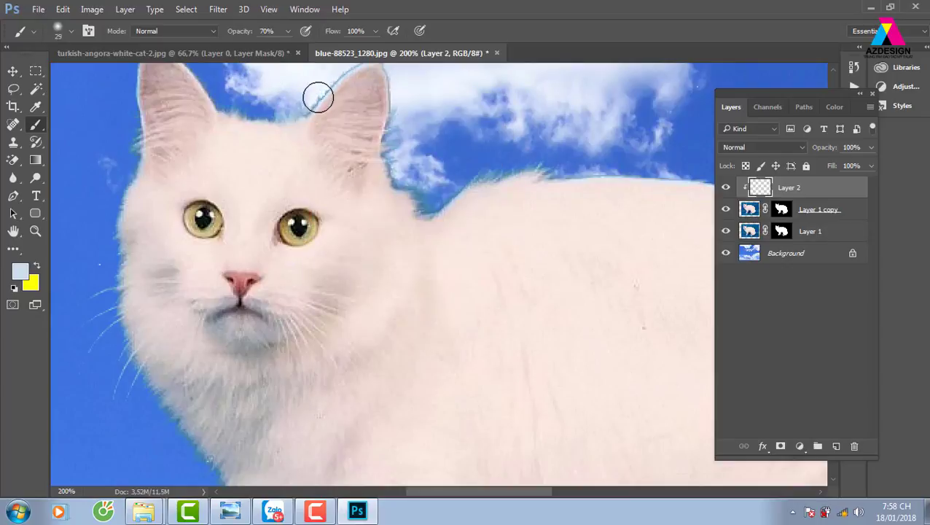
{"action": "mouse_move", "coordinate": [325, 88]}
{"action": "left_mouse_down"}
{"action": "mouse_move", "coordinate": [335, 72]}
{"action": "mouse_move", "coordinate": [393, 137]}
{"action": "left_mouse_up"}
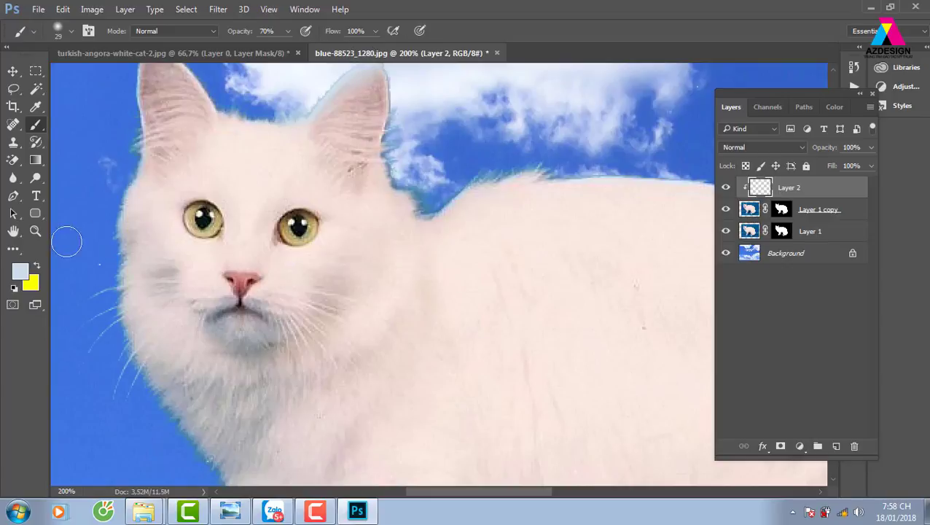
- Try white paint over the ear's blue fringe, then undo those strokes
{"action": "left_click", "coordinate": [21, 272]}
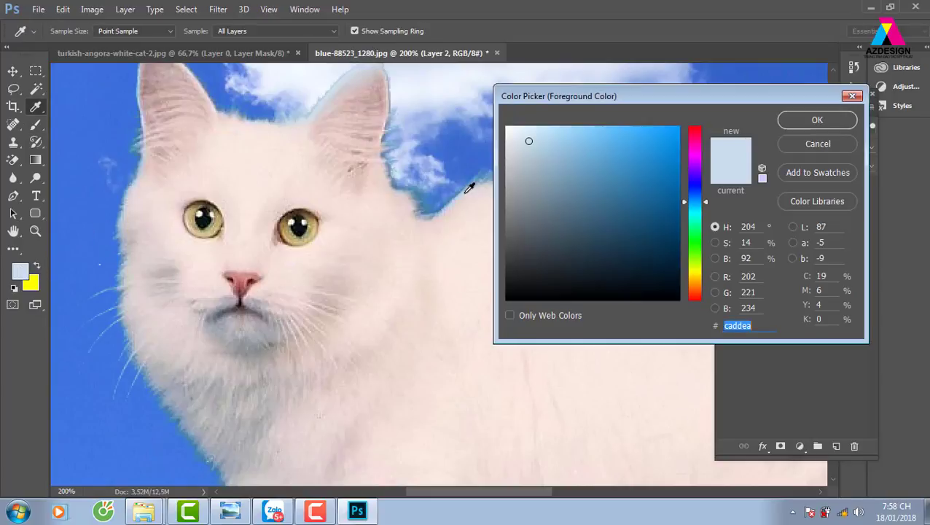
{"action": "left_click", "coordinate": [841, 125]}
{"action": "mouse_move", "coordinate": [394, 77]}
{"action": "left_mouse_down"}
{"action": "mouse_move", "coordinate": [392, 174]}
{"action": "mouse_move", "coordinate": [424, 201]}
{"action": "mouse_move", "coordinate": [484, 170]}
{"action": "mouse_move", "coordinate": [649, 160]}
{"action": "left_mouse_up"}
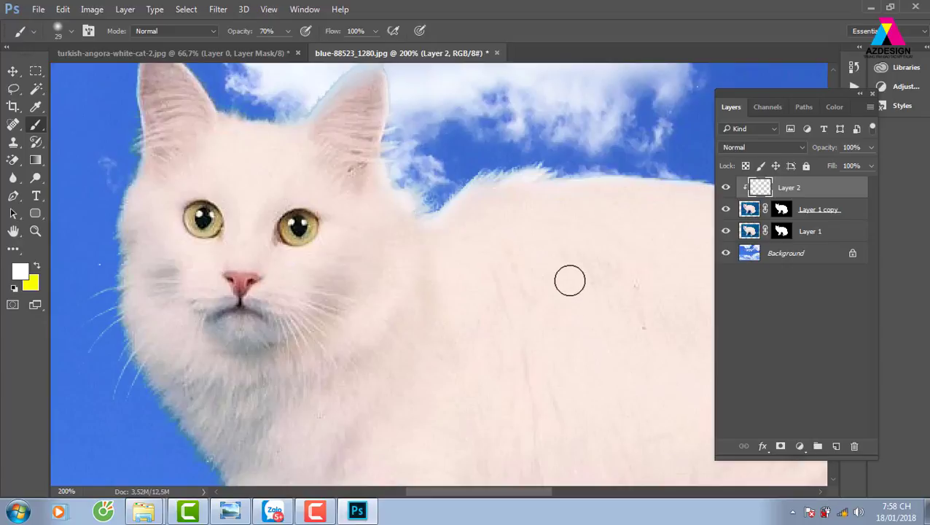
{"action": "key", "text": "ctrl+z"}
- Resample the fur colour and paint out the blue fringe along the cat's back
{"action": "key", "text": "i"}
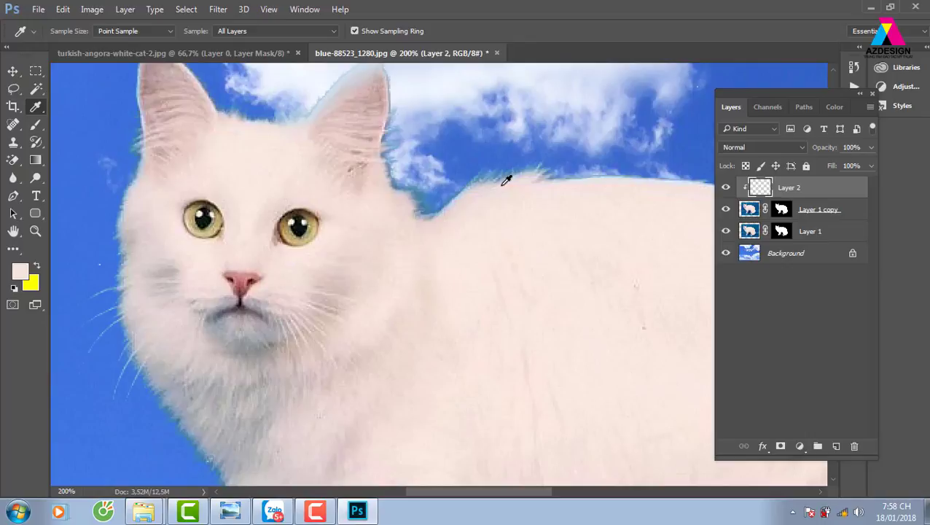
{"action": "key", "text": "b"}
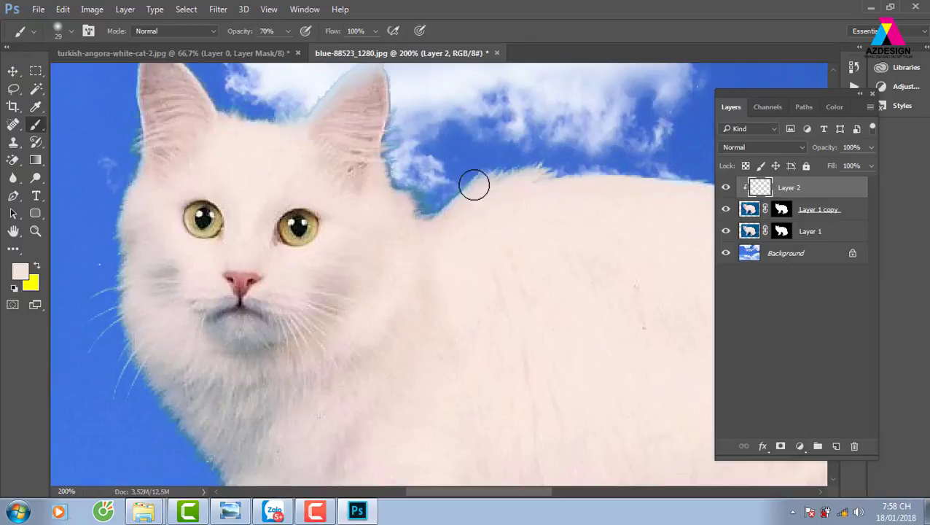
{"action": "mouse_move", "coordinate": [584, 172]}
{"action": "left_mouse_down"}
{"action": "mouse_move", "coordinate": [427, 214]}
{"action": "mouse_move", "coordinate": [440, 181]}
{"action": "mouse_move", "coordinate": [405, 199]}
{"action": "mouse_move", "coordinate": [387, 176]}
{"action": "mouse_move", "coordinate": [428, 176]}
{"action": "mouse_move", "coordinate": [390, 141]}
{"action": "mouse_move", "coordinate": [411, 96]}
{"action": "left_mouse_up"}
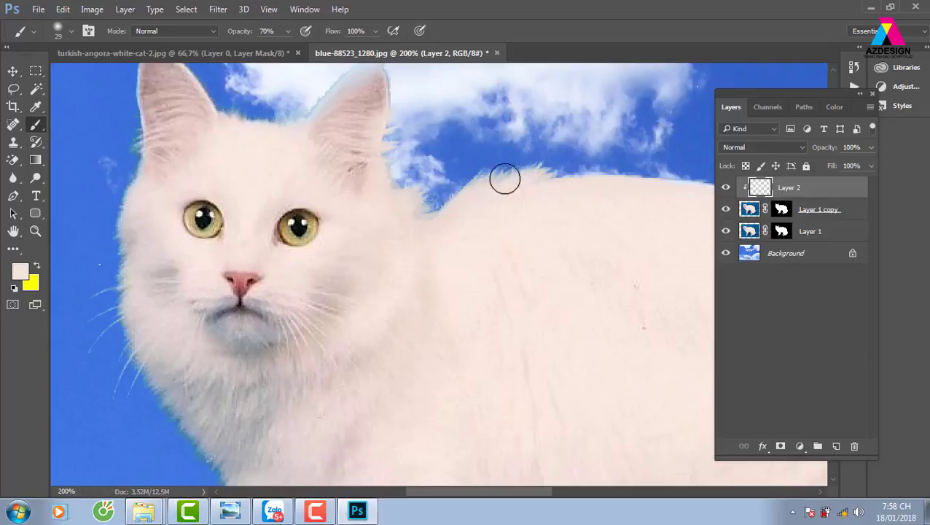
{"action": "left_click_drag", "start_coordinate": [587, 180], "coordinate": [370, 183]}
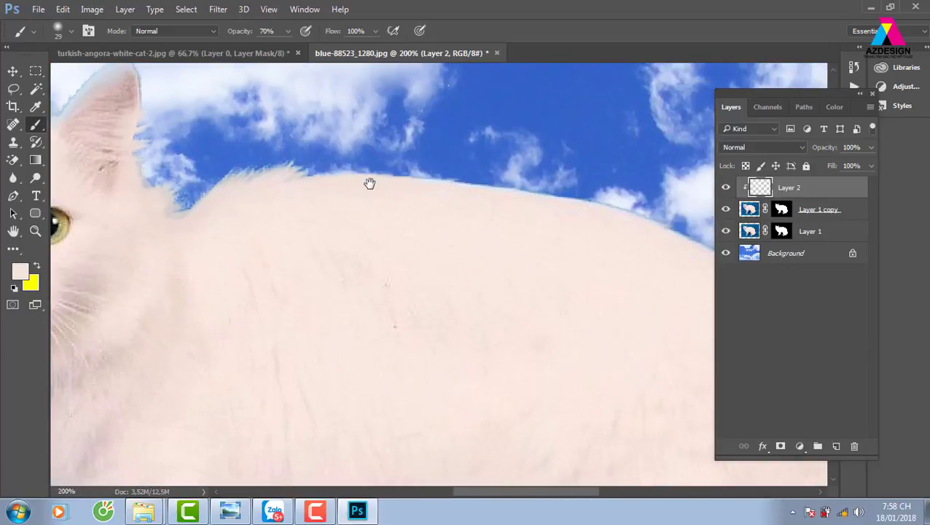
{"action": "left_click_drag", "start_coordinate": [629, 206], "coordinate": [608, 201]}
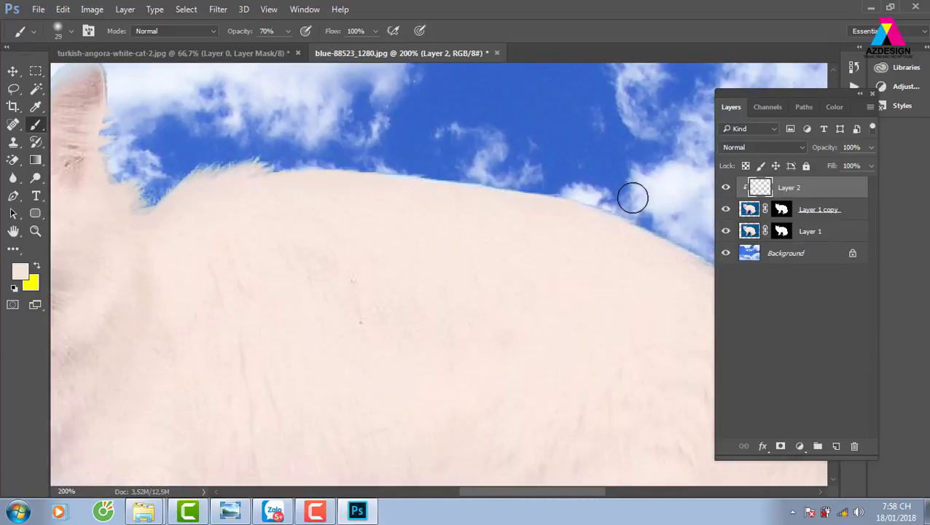
- Repaint the rear and lower fur edges with fur colour, then zoom out to the whole cat
{"action": "left_click_drag", "start_coordinate": [643, 253], "coordinate": [368, 243]}
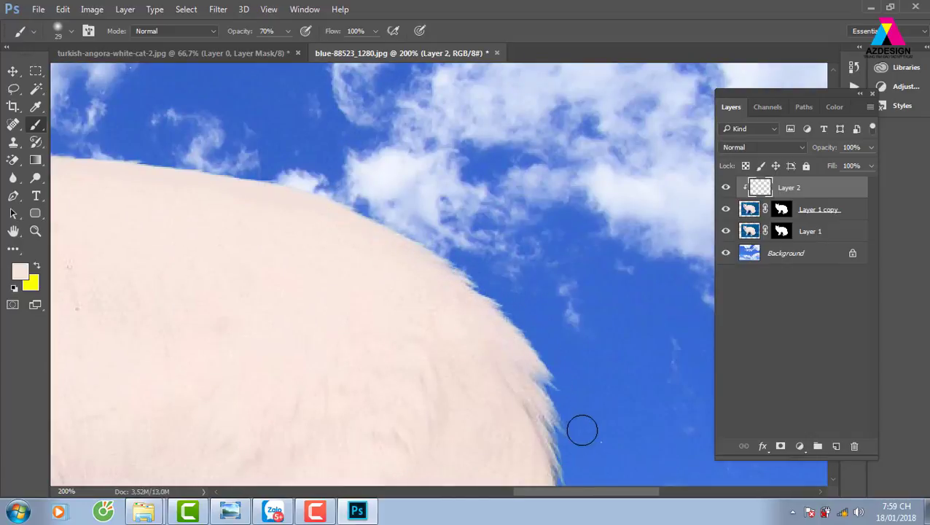
{"action": "mouse_move", "coordinate": [594, 446]}
{"action": "left_mouse_down"}
{"action": "mouse_move", "coordinate": [574, 302]}
{"action": "mouse_move", "coordinate": [559, 367]}
{"action": "left_mouse_up"}
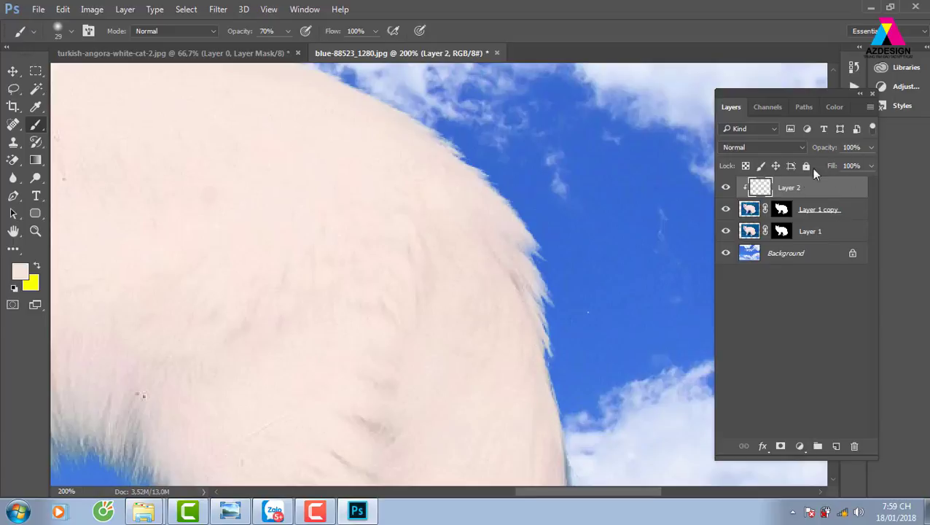
{"action": "left_click_drag", "start_coordinate": [578, 405], "coordinate": [553, 357]}
{"action": "left_click_drag", "start_coordinate": [576, 479], "coordinate": [581, 473]}
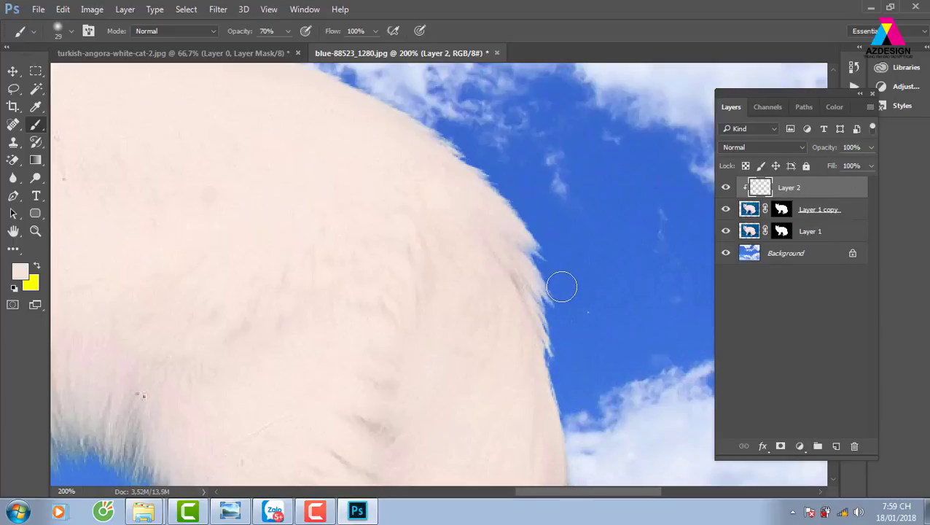
{"action": "key", "text": "ctrl+minus"}
{"action": "key", "text": "ctrl+minus"}
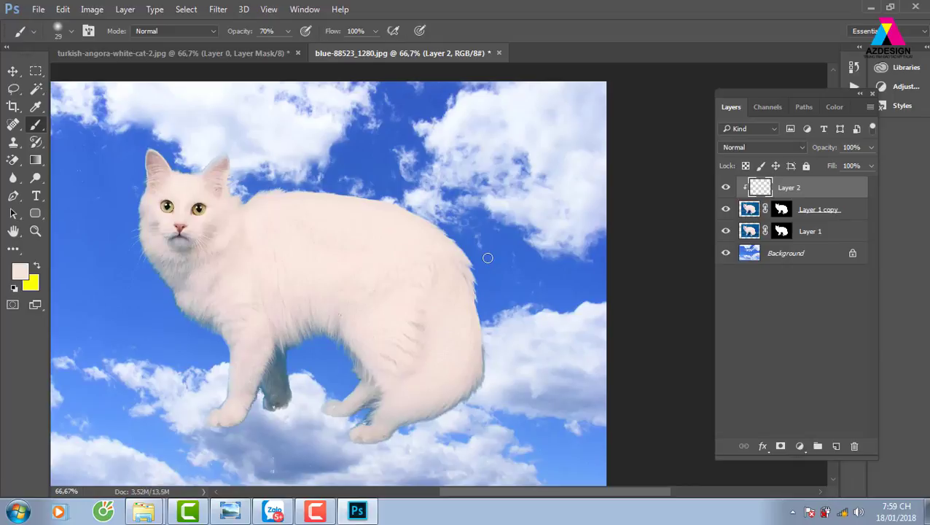
- Close the cat-on-sky composite and the cut-out cat document without saving changes
{"action": "left_click", "coordinate": [498, 53]}
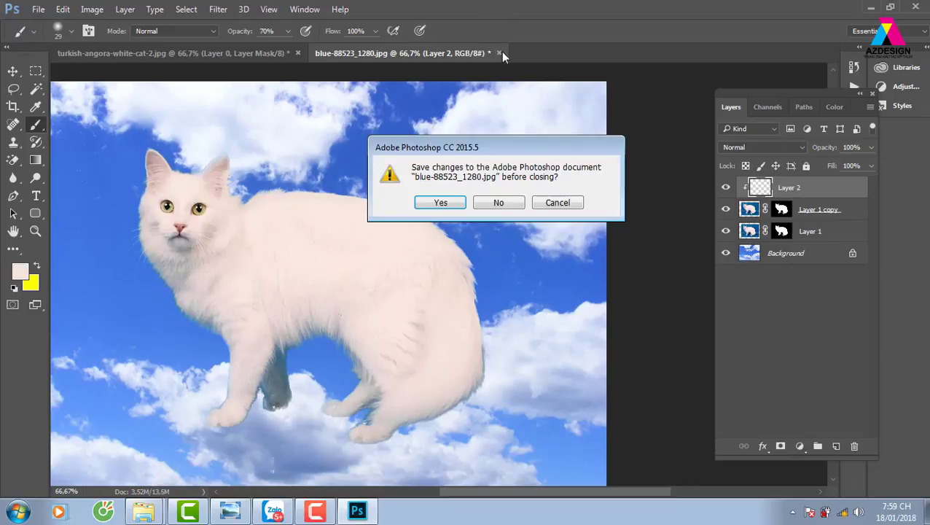
{"action": "left_click", "coordinate": [498, 204]}
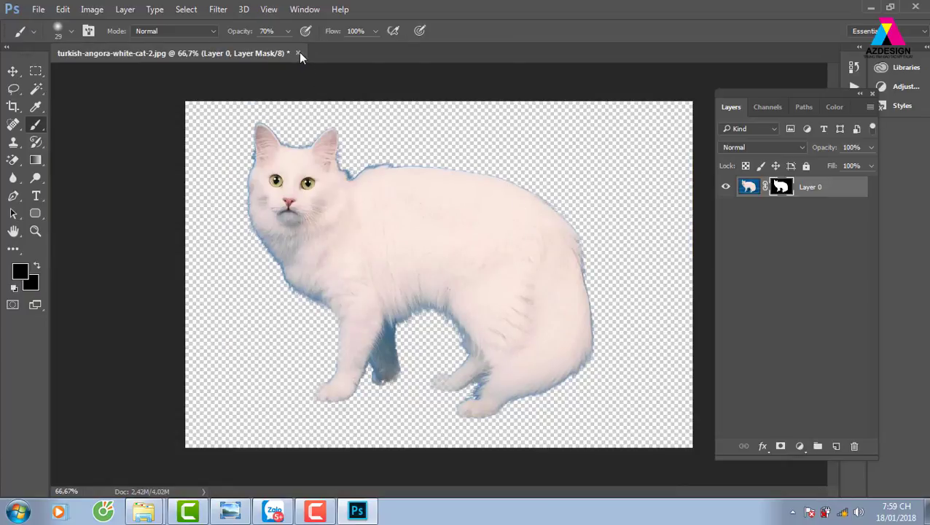
{"action": "left_click", "coordinate": [298, 54]}
{"action": "left_click", "coordinate": [499, 204]}
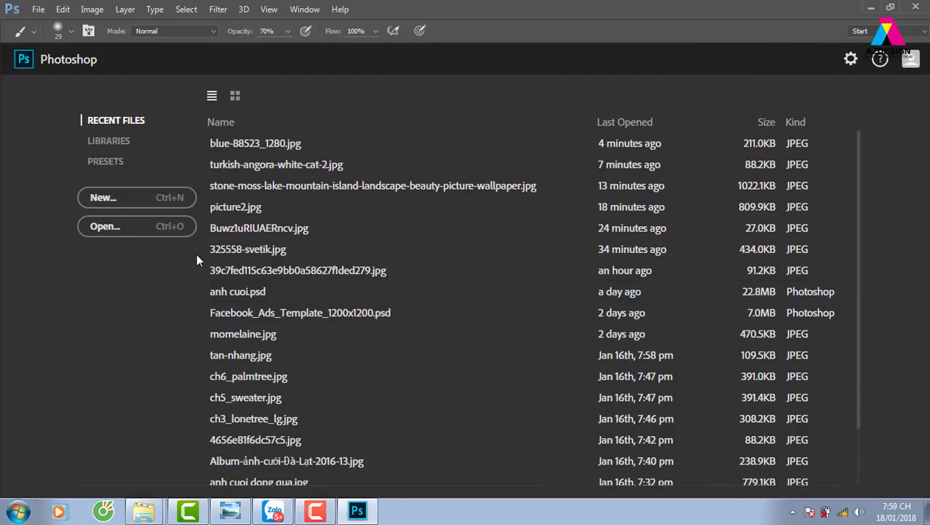
- In the Open dialog, go up from the PHOTOSHOP folder to Local Disk (E:)
{"action": "left_click", "coordinate": [183, 232]}
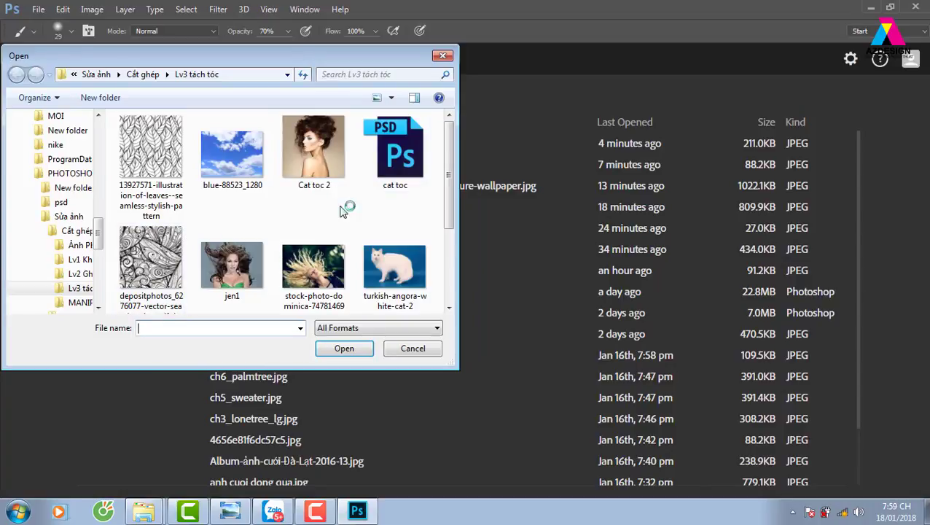
{"action": "left_click_drag", "start_coordinate": [325, 53], "coordinate": [371, 49]}
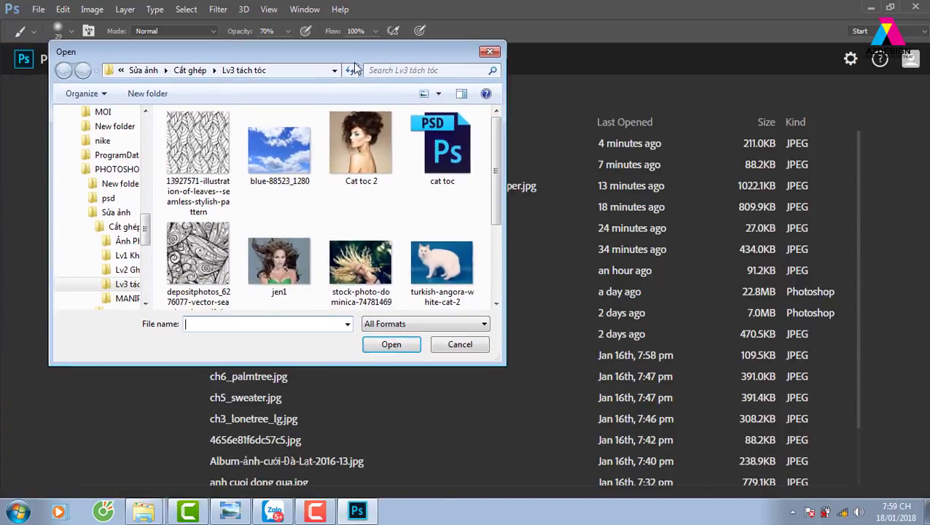
{"action": "left_click", "coordinate": [143, 73]}
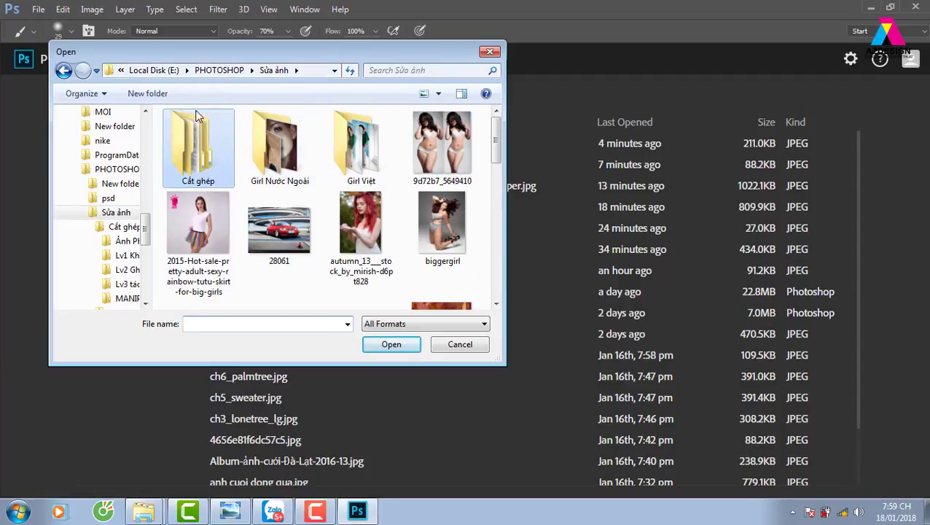
{"action": "left_click", "coordinate": [218, 70]}
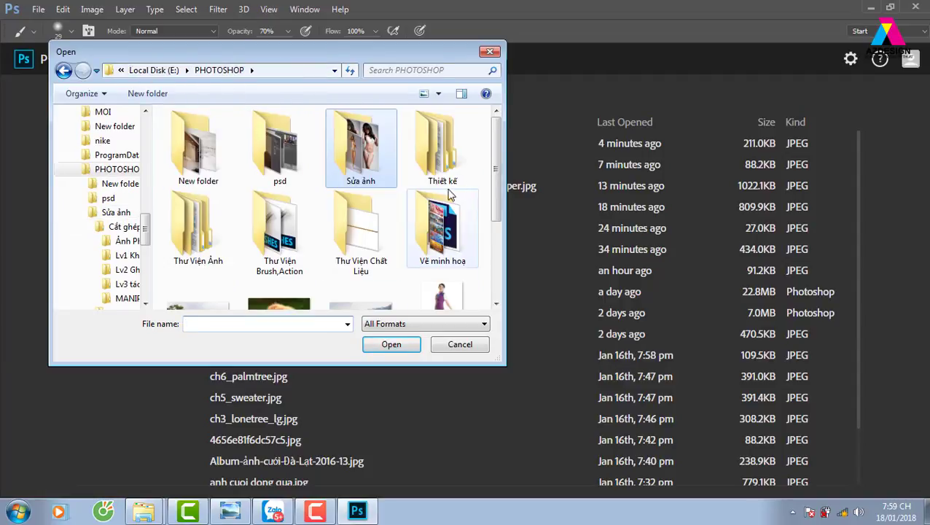
{"action": "left_click_drag", "start_coordinate": [492, 159], "coordinate": [504, 204]}
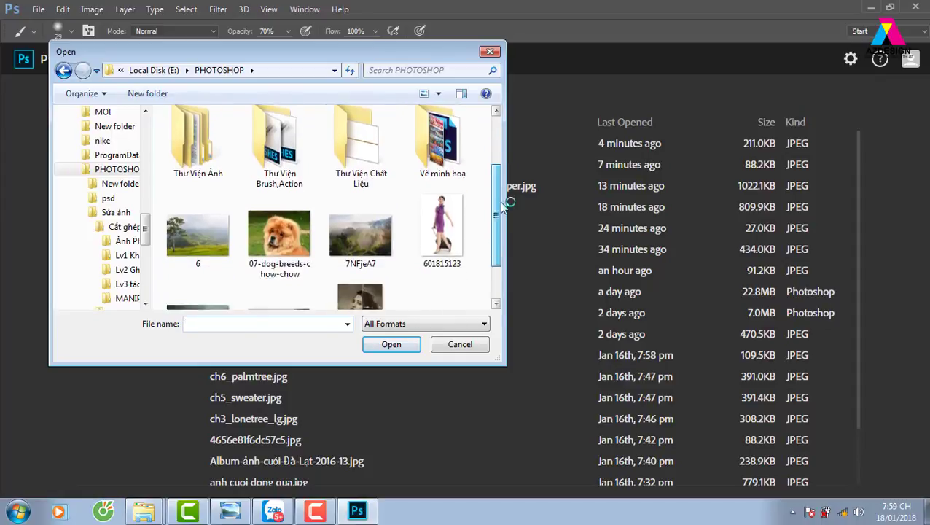
{"action": "scroll", "coordinate": [508, 204], "scroll_direction": "up", "scroll_amount": 3}
{"action": "left_click", "coordinate": [153, 70]}
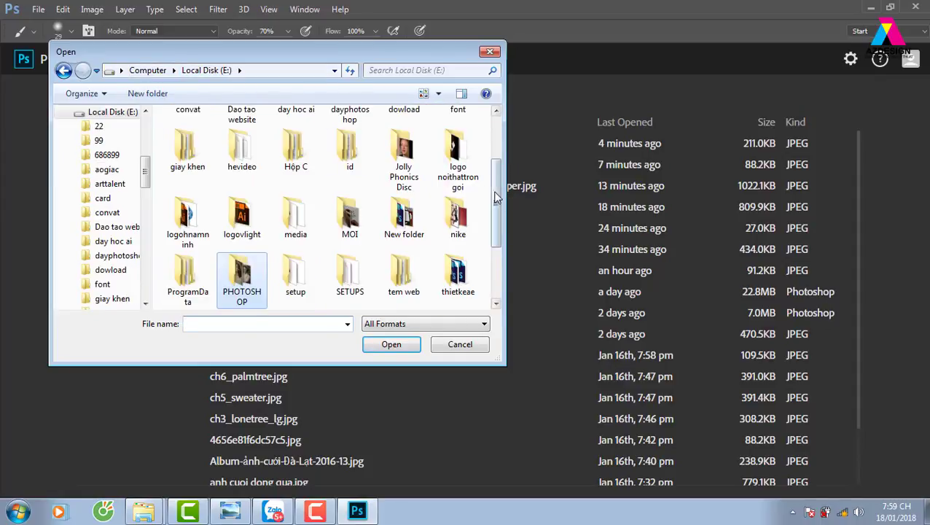
- Browse into E:\thuvienanh\Girl and choose the AdobeStock_63356231a photo to open
{"action": "scroll", "coordinate": [496, 197], "scroll_direction": "down", "scroll_amount": 4}
{"action": "double_click", "coordinate": [188, 219]}
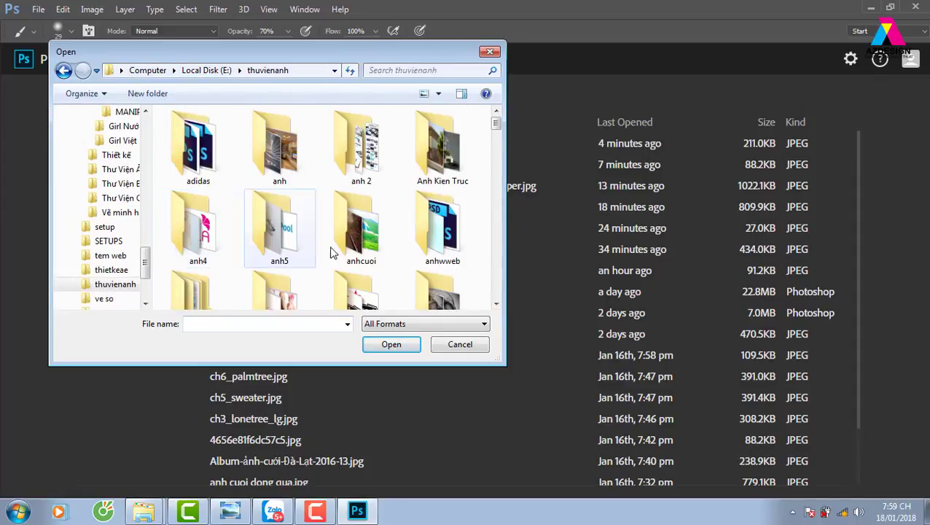
{"action": "scroll", "coordinate": [286, 229], "scroll_direction": "down", "scroll_amount": 3}
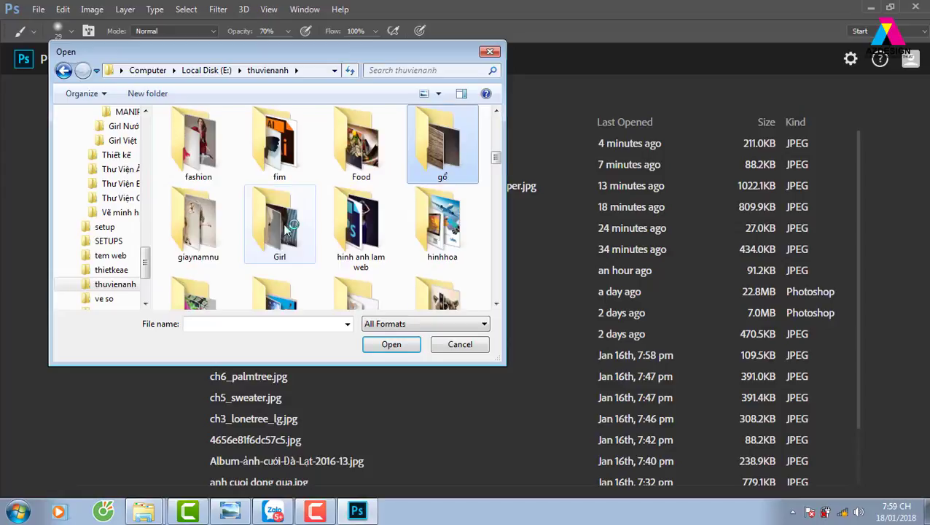
{"action": "double_click", "coordinate": [281, 226]}
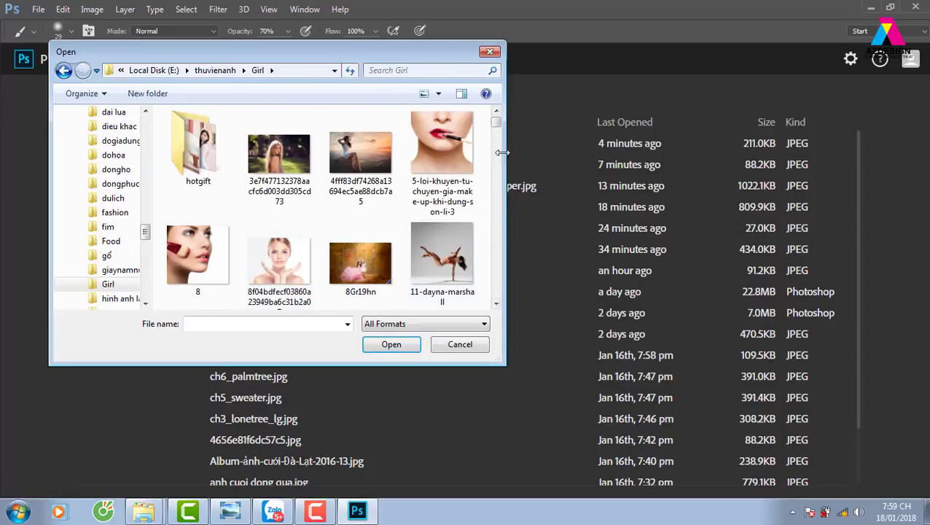
{"action": "left_click_drag", "start_coordinate": [498, 127], "coordinate": [495, 169]}
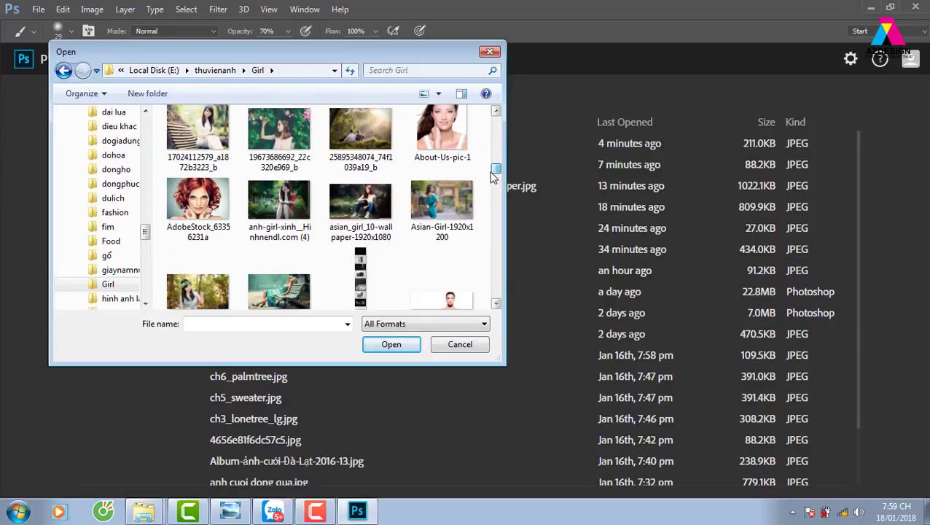
{"action": "left_click", "coordinate": [198, 207]}
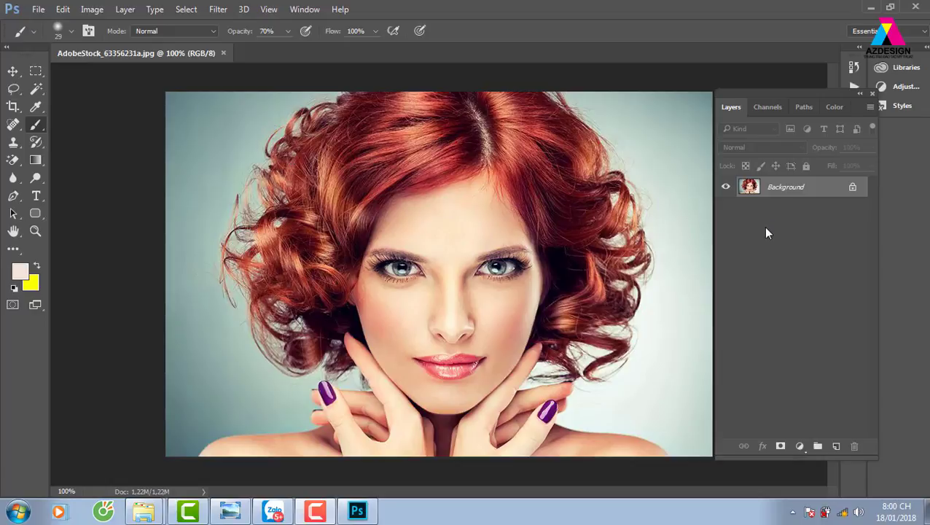
- In the Channels panel, view the Blue channel alone and duplicate it as Blue copy
{"action": "left_click", "coordinate": [775, 109]}
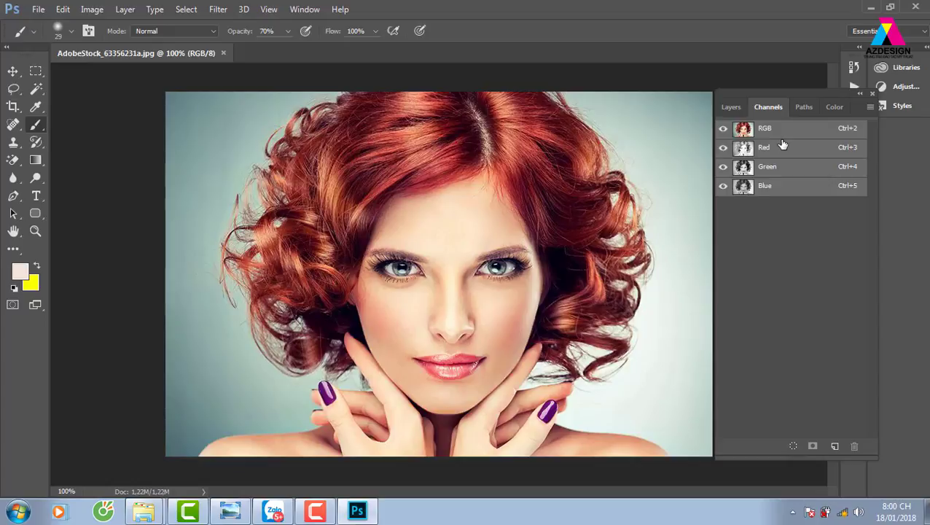
{"action": "left_click", "coordinate": [773, 188]}
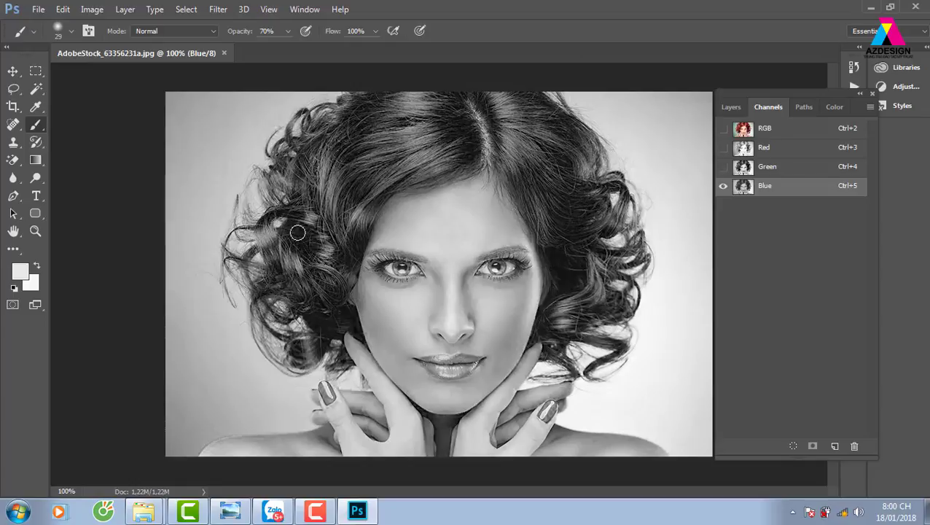
{"action": "left_click_drag", "start_coordinate": [801, 188], "coordinate": [836, 446]}
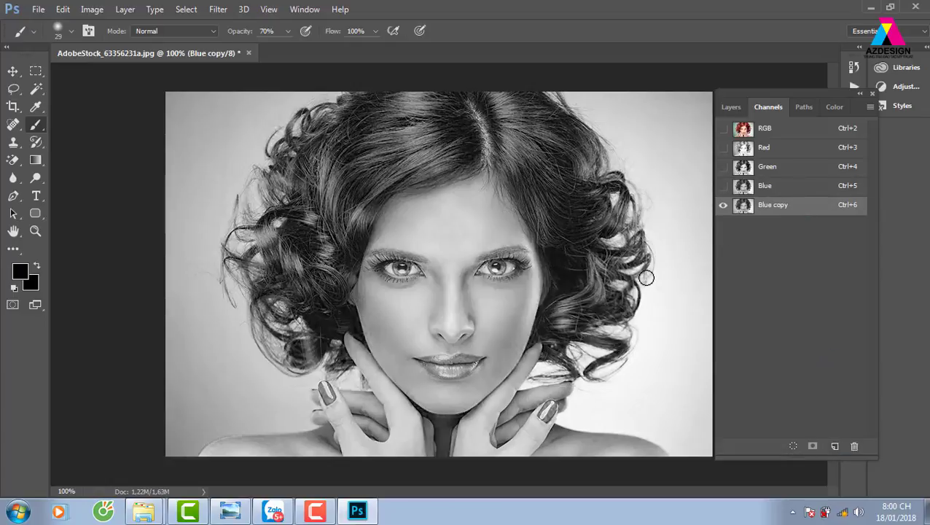
{"action": "key", "text": "ctrl+l"}
- Apply Levels to Blue copy with black input about 73 and white input 203
{"action": "left_click_drag", "start_coordinate": [545, 243], "coordinate": [586, 240]}
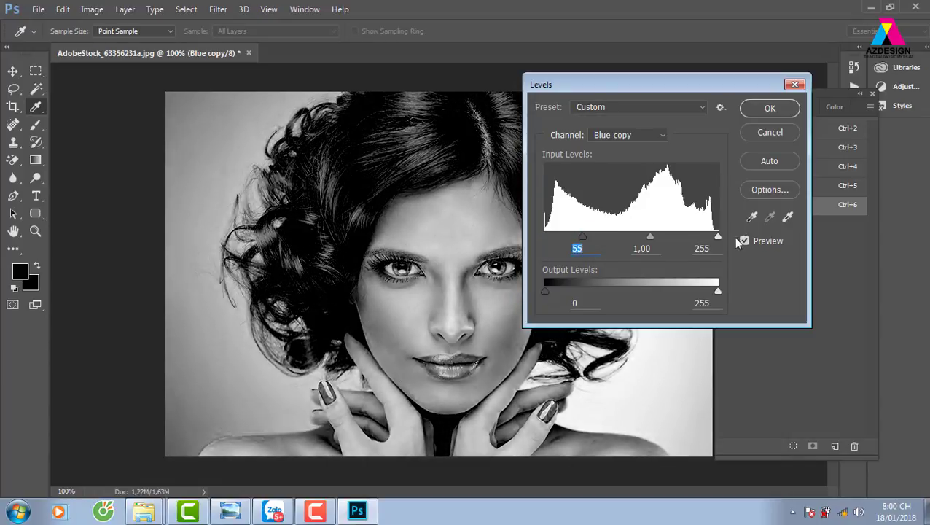
{"action": "left_click_drag", "start_coordinate": [719, 240], "coordinate": [683, 240]}
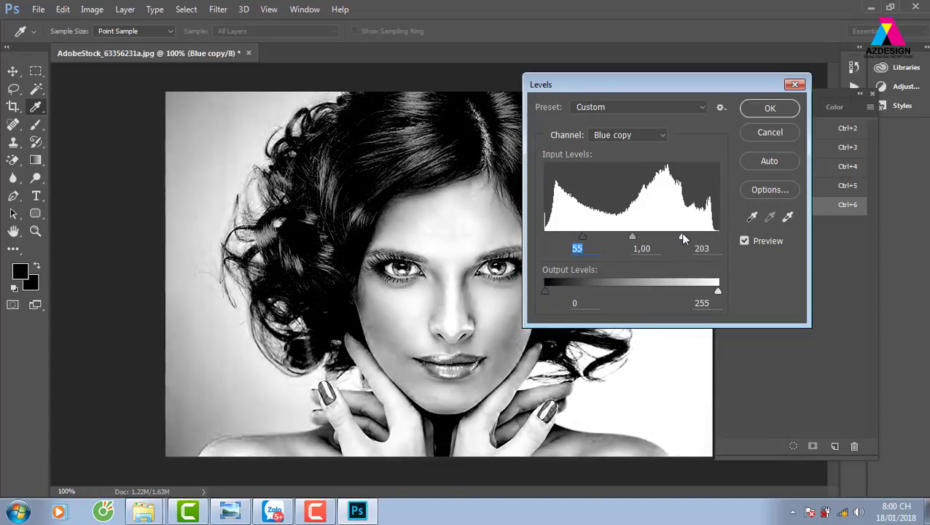
{"action": "left_click_drag", "start_coordinate": [588, 238], "coordinate": [596, 239]}
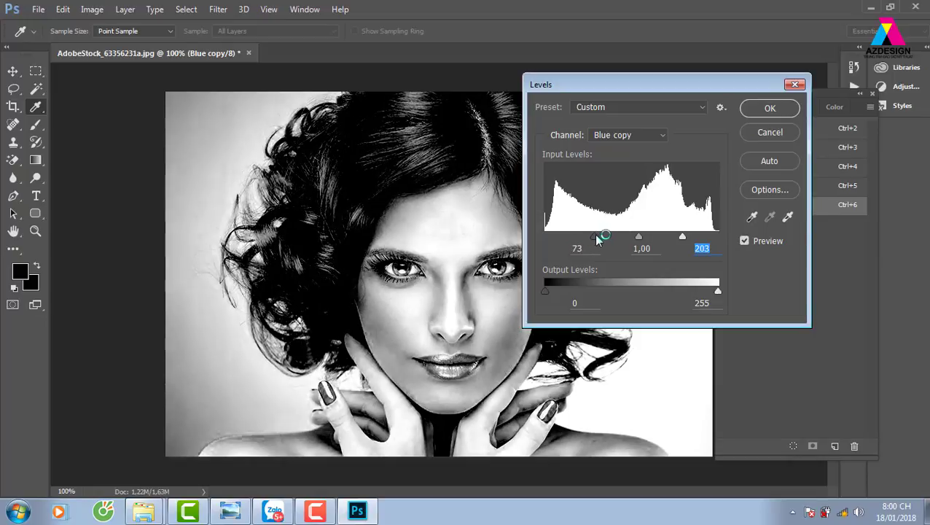
{"action": "left_click", "coordinate": [795, 111]}
{"action": "key", "text": "b"}
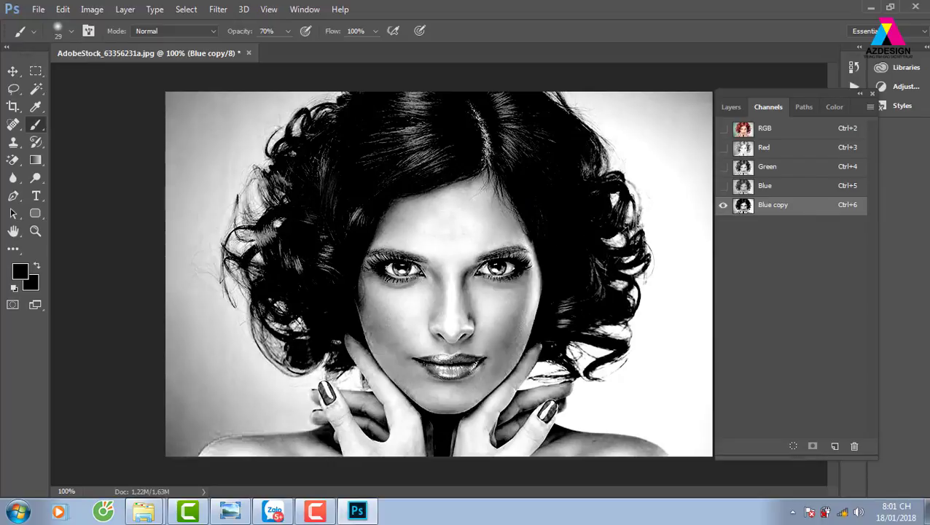
- With a black brush at 100% opacity, paint the lighter hair strands in Blue copy solid black
{"action": "left_click_drag", "start_coordinate": [288, 30], "coordinate": [340, 48]}
{"action": "left_click_drag", "start_coordinate": [322, 172], "coordinate": [333, 159]}
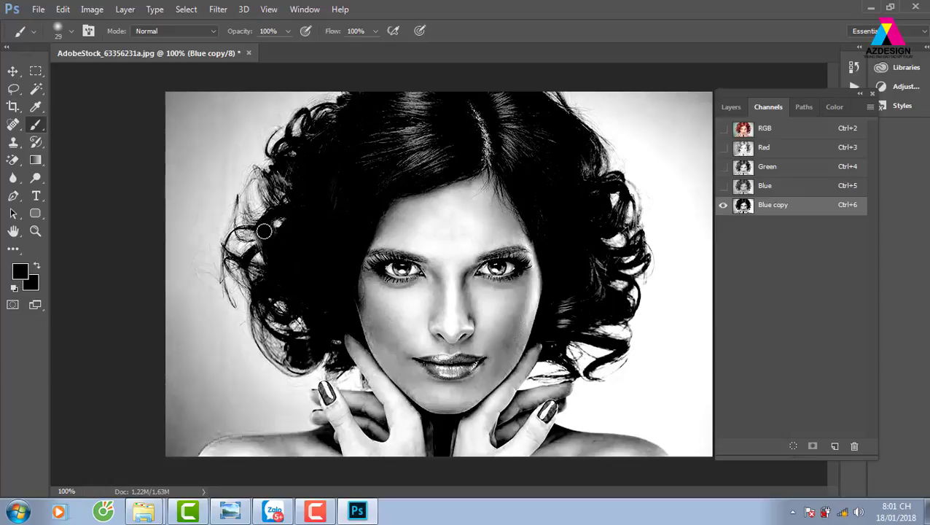
{"action": "mouse_move", "coordinate": [444, 151]}
{"action": "left_mouse_down"}
{"action": "mouse_move", "coordinate": [475, 147]}
{"action": "mouse_move", "coordinate": [441, 130]}
{"action": "left_mouse_up"}
{"action": "left_click_drag", "start_coordinate": [353, 152], "coordinate": [402, 140]}
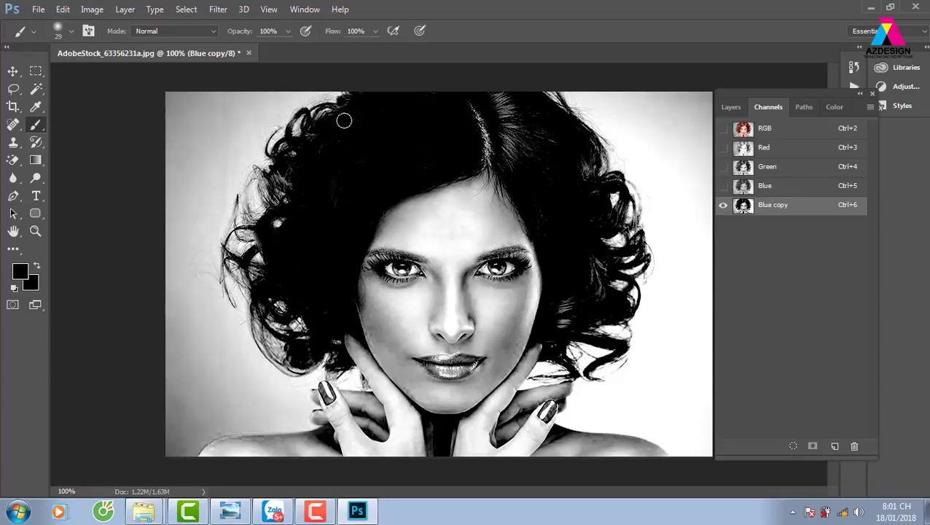
{"action": "mouse_move", "coordinate": [505, 128]}
{"action": "left_mouse_down"}
{"action": "mouse_move", "coordinate": [501, 103]}
{"action": "mouse_move", "coordinate": [488, 151]}
{"action": "left_mouse_up"}
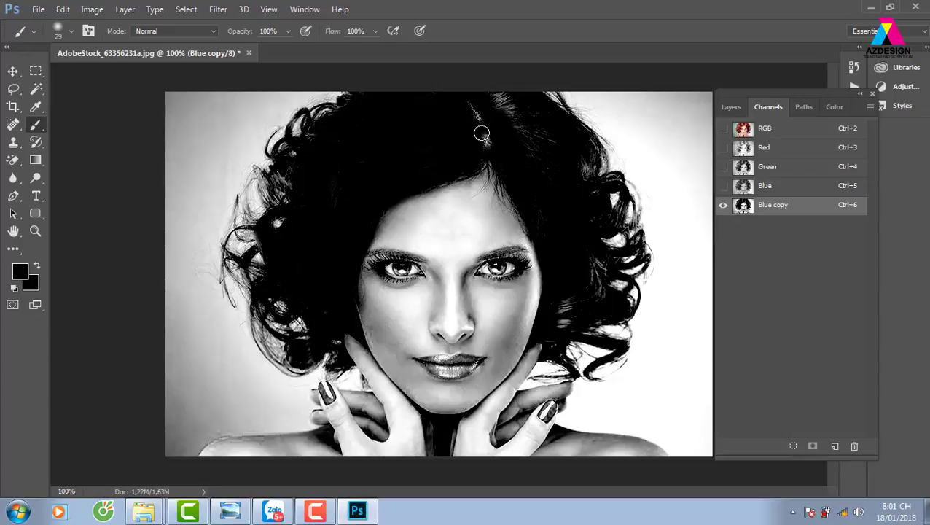
{"action": "left_click_drag", "start_coordinate": [543, 159], "coordinate": [539, 144]}
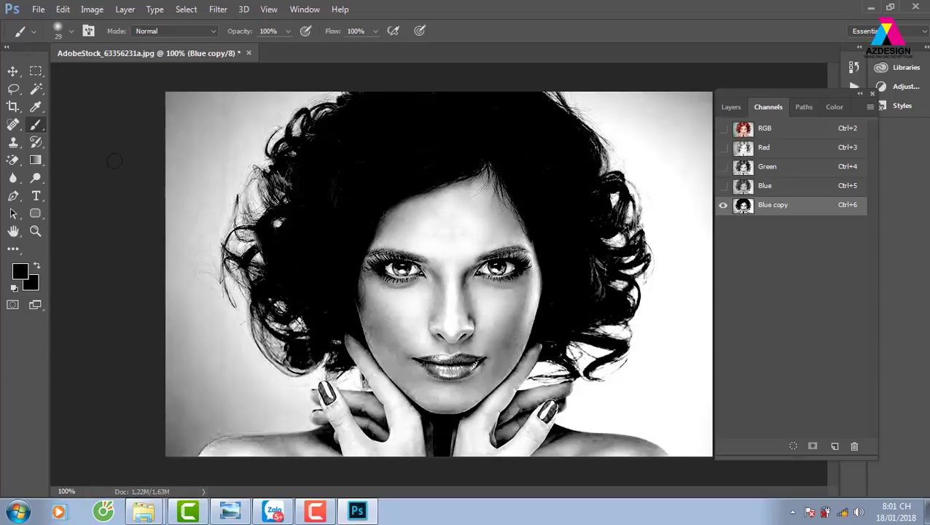
{"action": "left_click", "coordinate": [22, 271]}
{"action": "left_click", "coordinate": [571, 155]}
- Brush the upper-left, upper-right and left background white using an enlarged white Overlay brush
{"action": "left_click", "coordinate": [508, 127]}
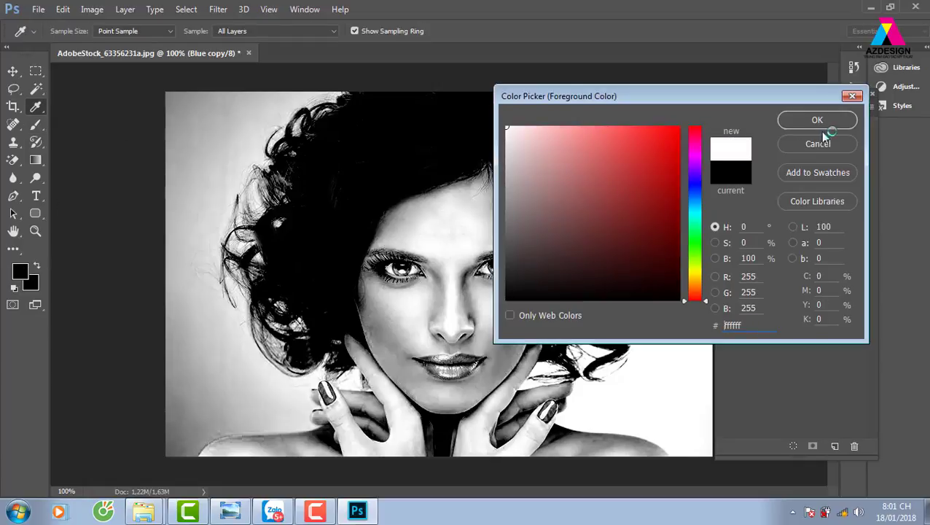
{"action": "left_click", "coordinate": [818, 121]}
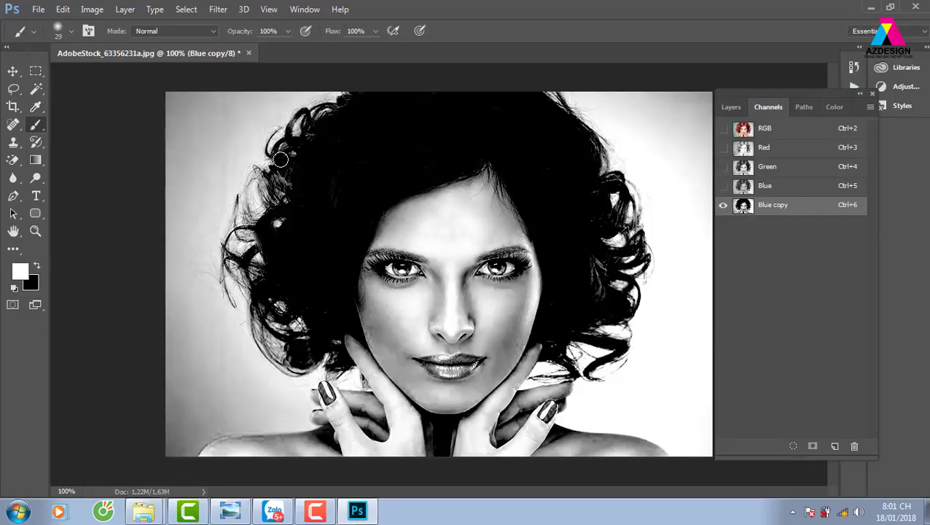
{"action": "left_click", "coordinate": [202, 33]}
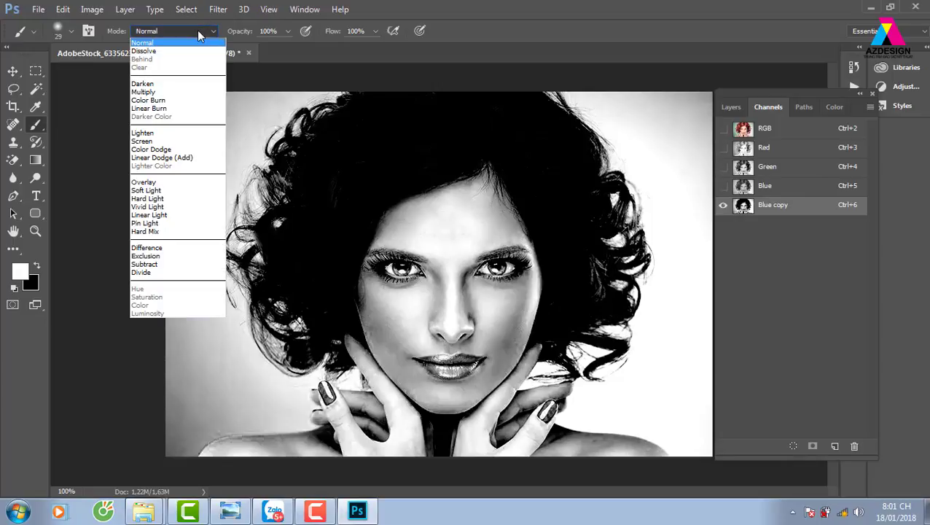
{"action": "left_click", "coordinate": [154, 182]}
{"action": "left_click_drag", "start_coordinate": [218, 95], "coordinate": [169, 155]}
{"action": "left_click_drag", "start_coordinate": [175, 95], "coordinate": [212, 132]}
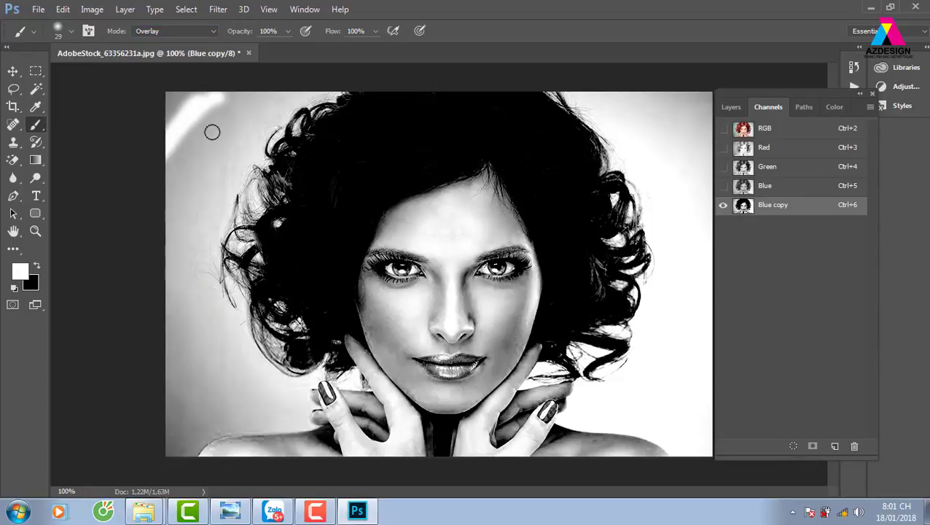
{"action": "right_click", "coordinate": [218, 132]}
{"action": "mouse_move", "coordinate": [185, 102]}
{"action": "left_mouse_down"}
{"action": "mouse_move", "coordinate": [193, 149]}
{"action": "mouse_move", "coordinate": [228, 125]}
{"action": "mouse_move", "coordinate": [177, 214]}
{"action": "mouse_move", "coordinate": [161, 106]}
{"action": "mouse_move", "coordinate": [181, 375]}
{"action": "mouse_move", "coordinate": [197, 353]}
{"action": "mouse_move", "coordinate": [223, 362]}
{"action": "mouse_move", "coordinate": [184, 434]}
{"action": "left_mouse_up"}
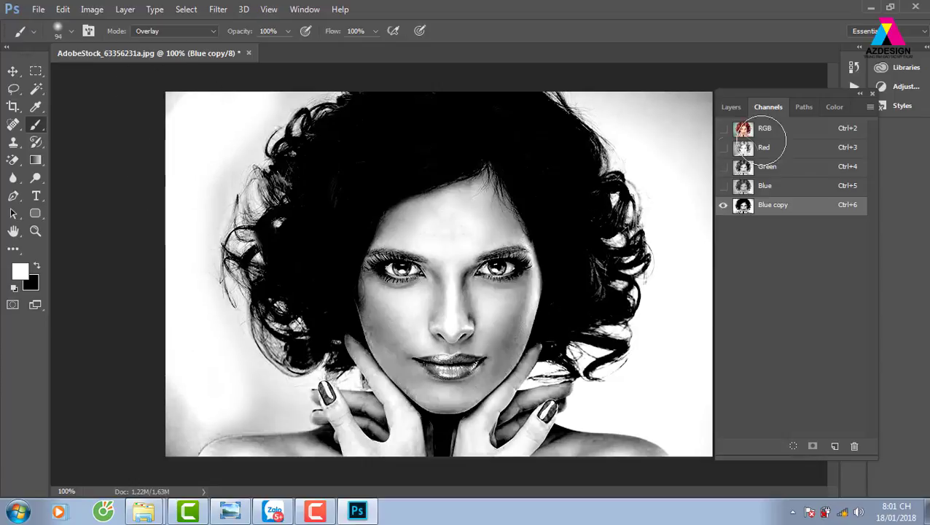
{"action": "mouse_move", "coordinate": [607, 89]}
{"action": "left_mouse_down"}
{"action": "mouse_move", "coordinate": [685, 145]}
{"action": "mouse_move", "coordinate": [690, 93]}
{"action": "mouse_move", "coordinate": [713, 322]}
{"action": "left_mouse_up"}
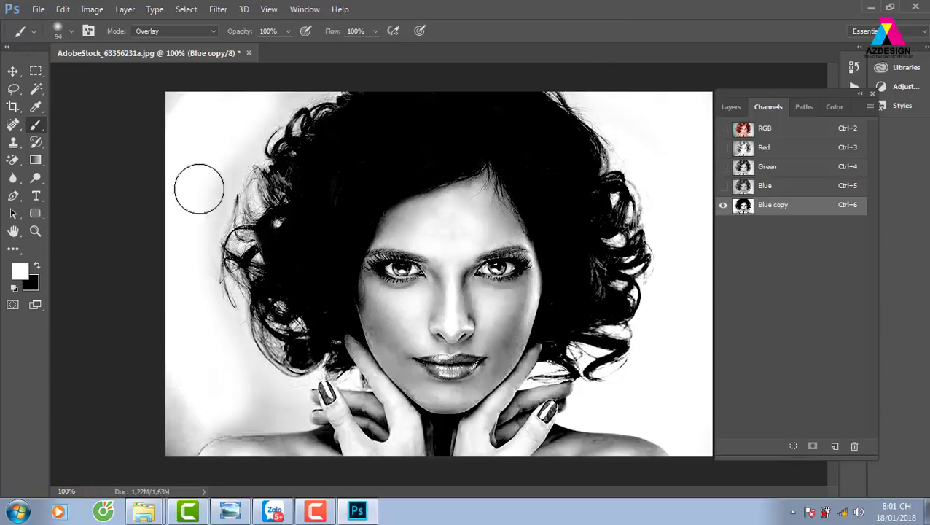
{"action": "left_click_drag", "start_coordinate": [195, 212], "coordinate": [166, 93]}
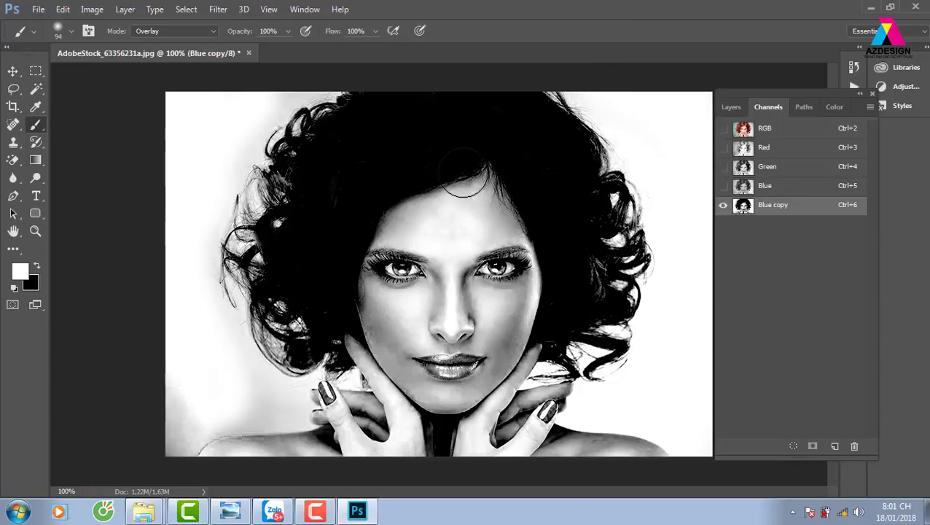
- At 200% zoom, lighten the background between the left curls, set opacity to 55%, then fit the view
{"action": "key", "text": "ctrl+plus"}
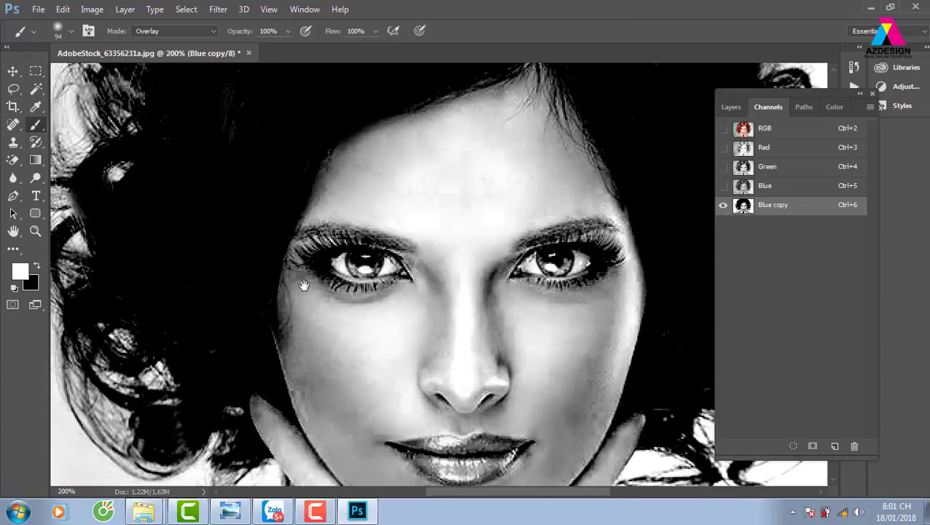
{"action": "left_click_drag", "start_coordinate": [189, 207], "coordinate": [387, 255]}
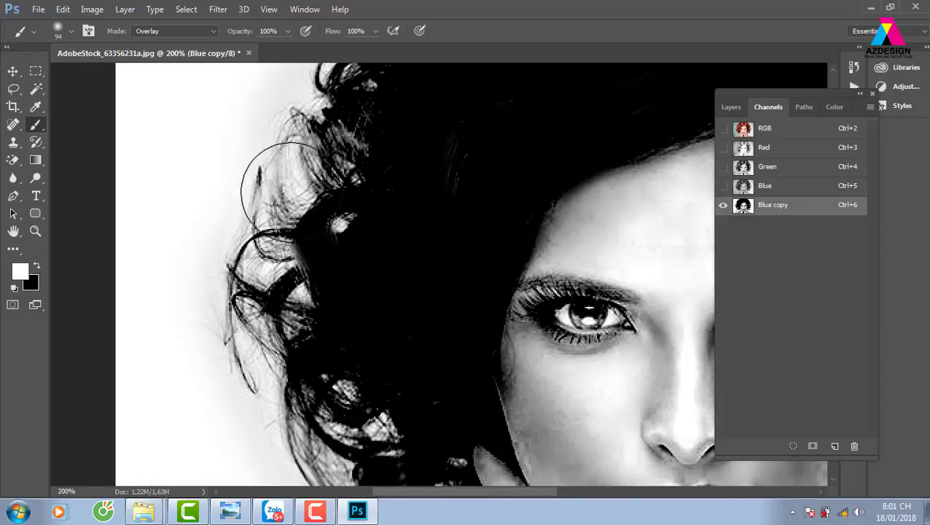
{"action": "mouse_move", "coordinate": [306, 160]}
{"action": "left_mouse_down"}
{"action": "mouse_move", "coordinate": [285, 229]}
{"action": "mouse_move", "coordinate": [278, 182]}
{"action": "mouse_move", "coordinate": [291, 197]}
{"action": "left_mouse_up"}
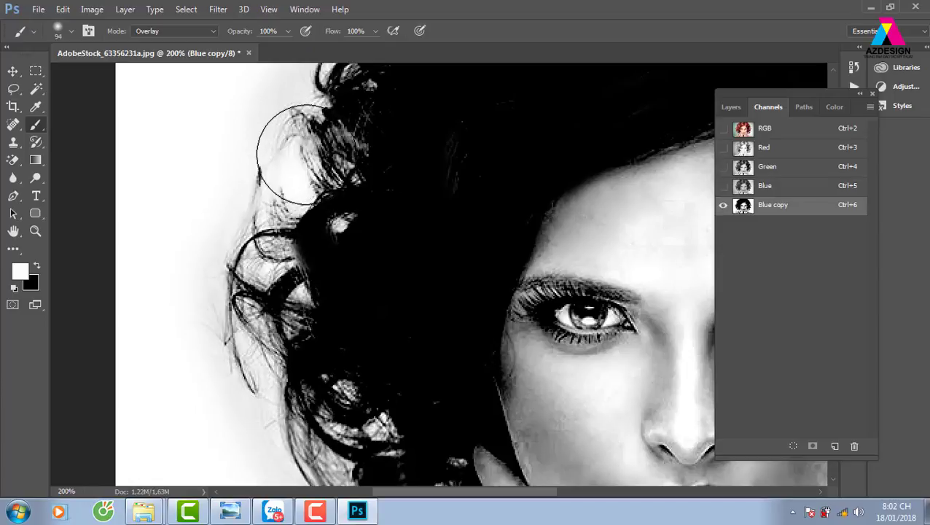
{"action": "left_click", "coordinate": [288, 30]}
{"action": "left_click_drag", "start_coordinate": [286, 50], "coordinate": [258, 49]}
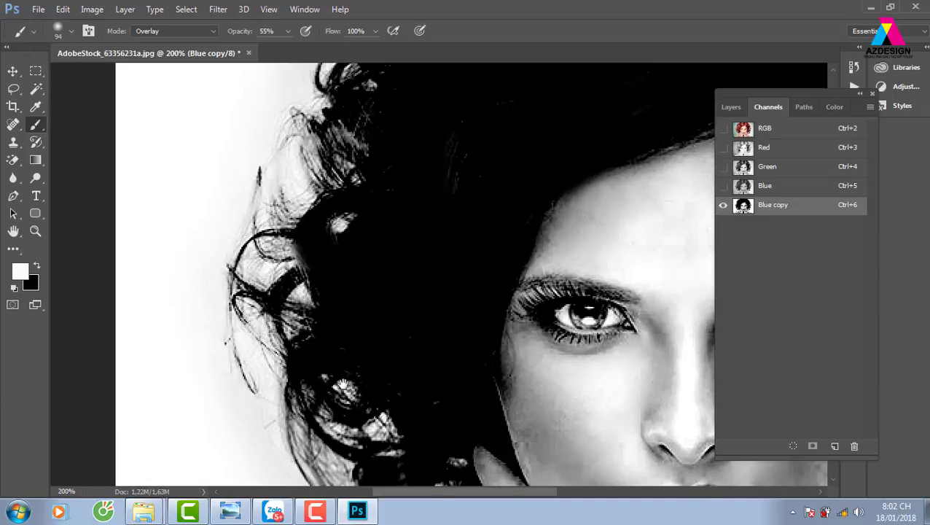
{"action": "left_click_drag", "start_coordinate": [359, 465], "coordinate": [299, 299]}
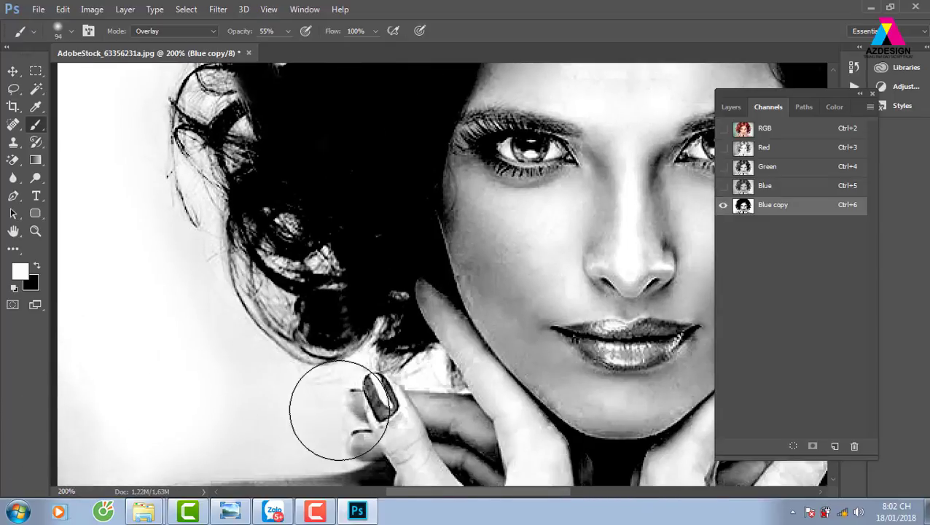
{"action": "key", "text": "ctrl+minus"}
{"action": "key", "text": "ctrl+minus"}
{"action": "key", "text": "ctrl+minus"}
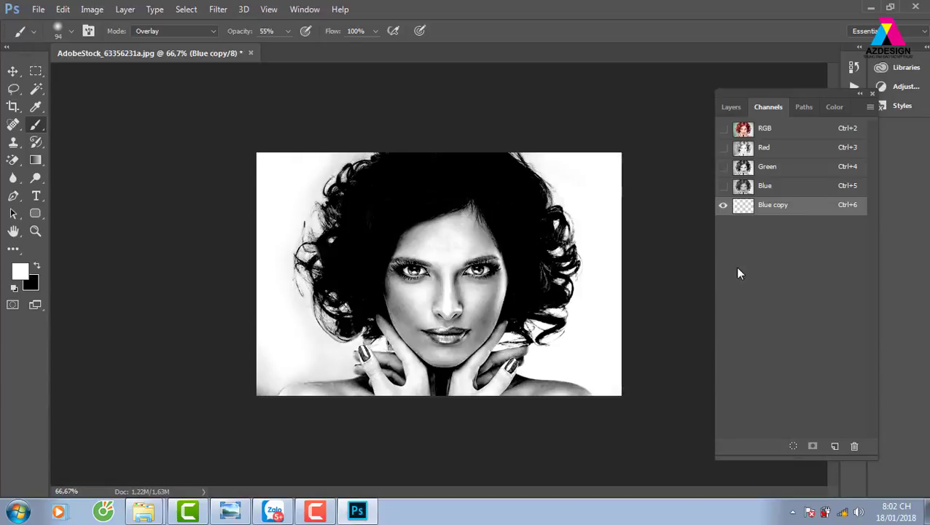
- Invert Blue copy and darken grey patches along the left hair edge and hand with a black Multiply brush
{"action": "key", "text": "ctrl+i"}
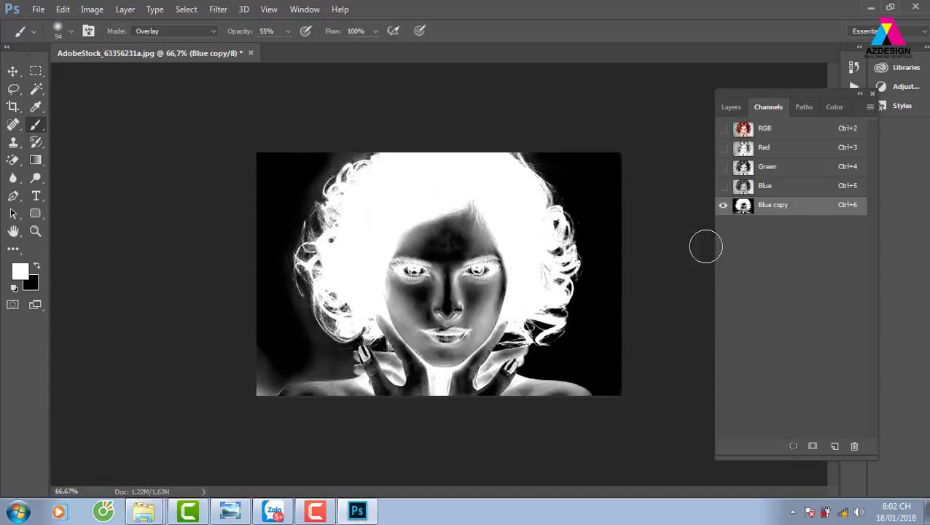
{"action": "key", "text": "ctrl+plus"}
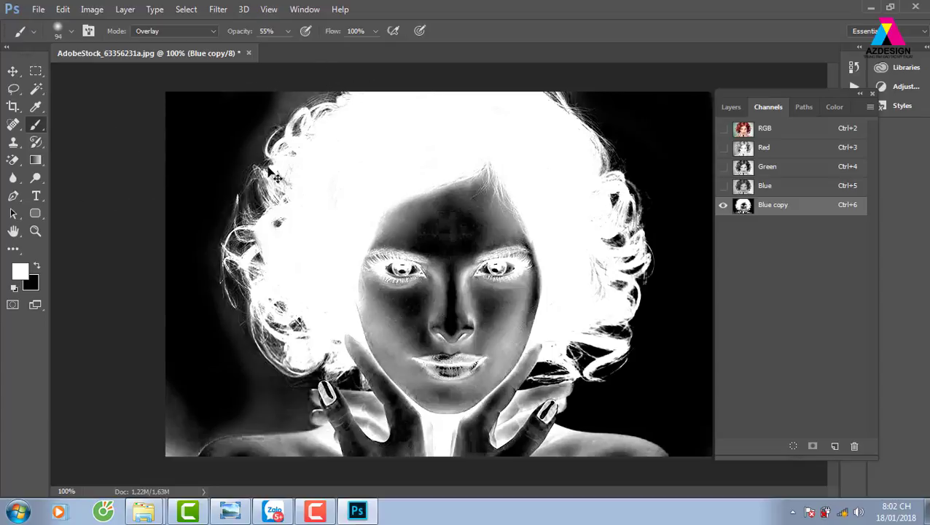
{"action": "key", "text": "x"}
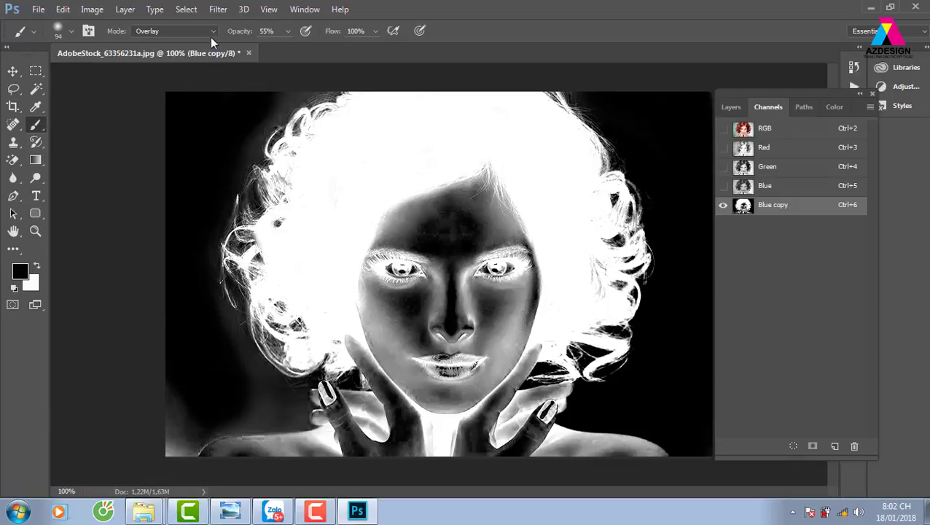
{"action": "left_click", "coordinate": [205, 32]}
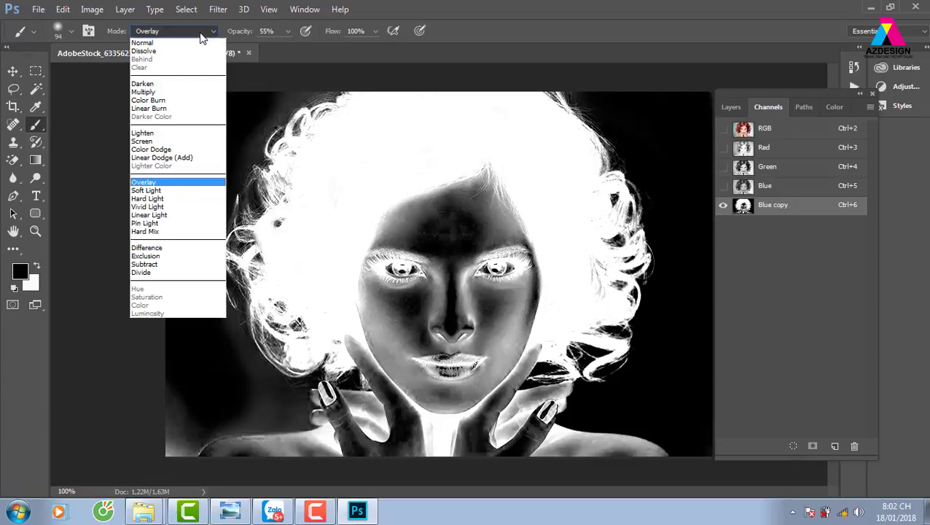
{"action": "left_click", "coordinate": [150, 91]}
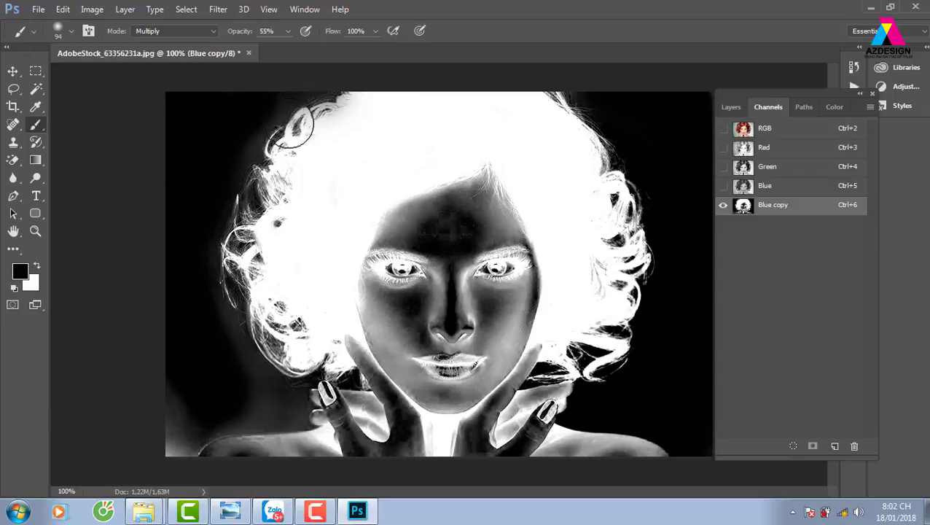
{"action": "left_click_drag", "start_coordinate": [248, 164], "coordinate": [255, 230]}
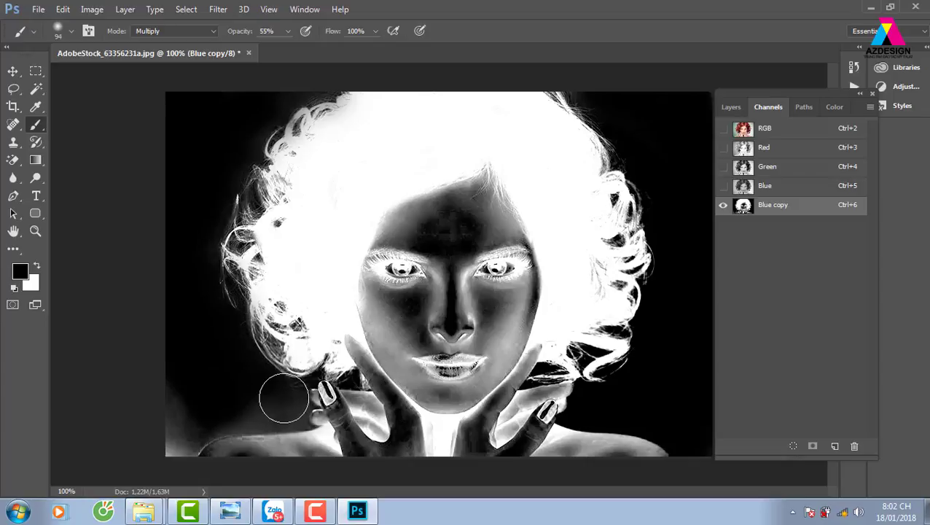
{"action": "left_click_drag", "start_coordinate": [283, 397], "coordinate": [169, 436]}
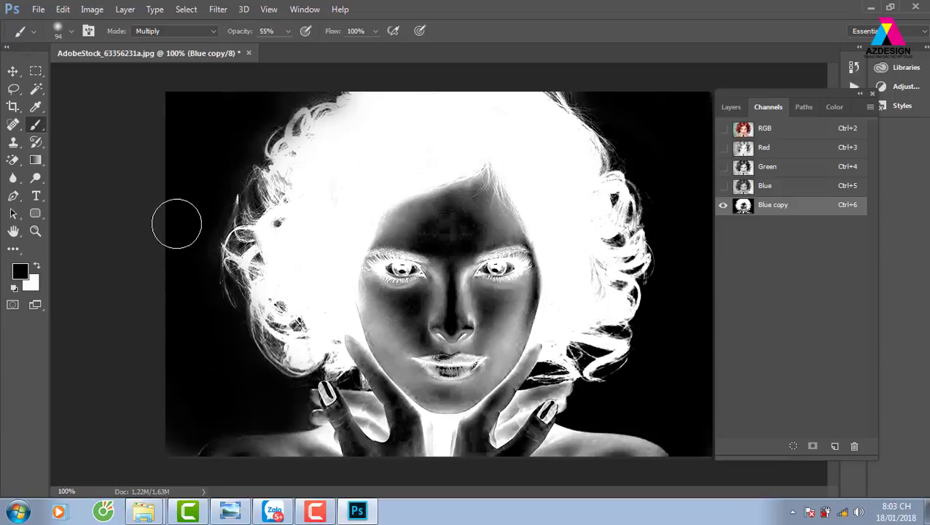
- Zoom in further and darken the background around the left hair strands, undoing one stroke
{"action": "key", "text": "ctrl+plus"}
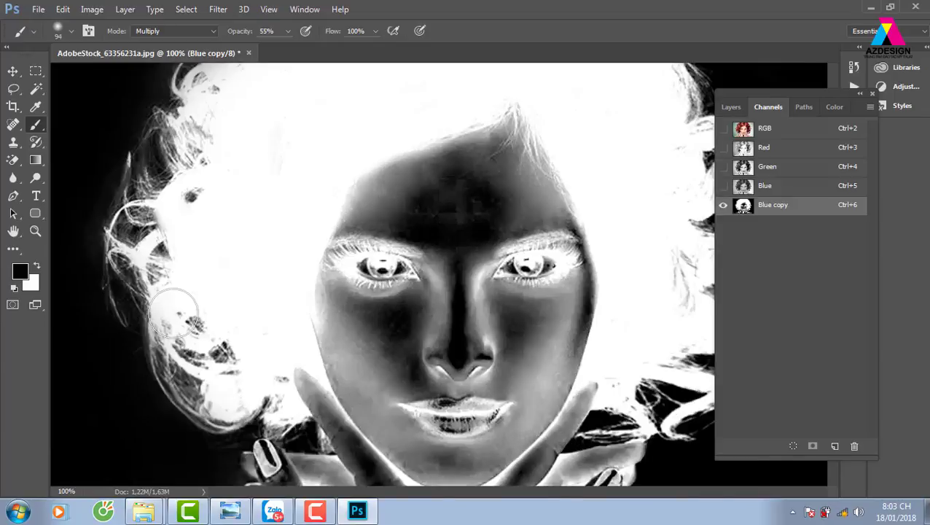
{"action": "key", "text": "ctrl+plus"}
{"action": "left_click_drag", "start_coordinate": [178, 249], "coordinate": [490, 295]}
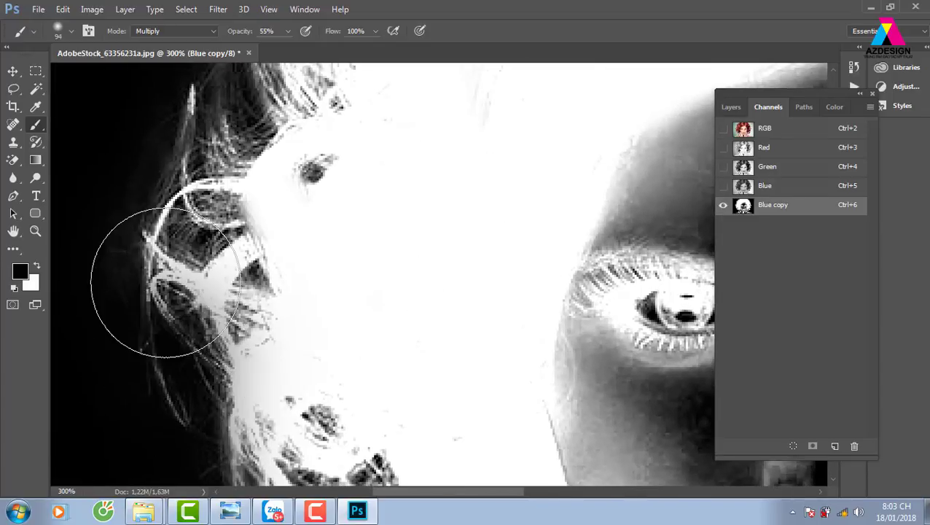
{"action": "left_click_drag", "start_coordinate": [197, 218], "coordinate": [212, 379]}
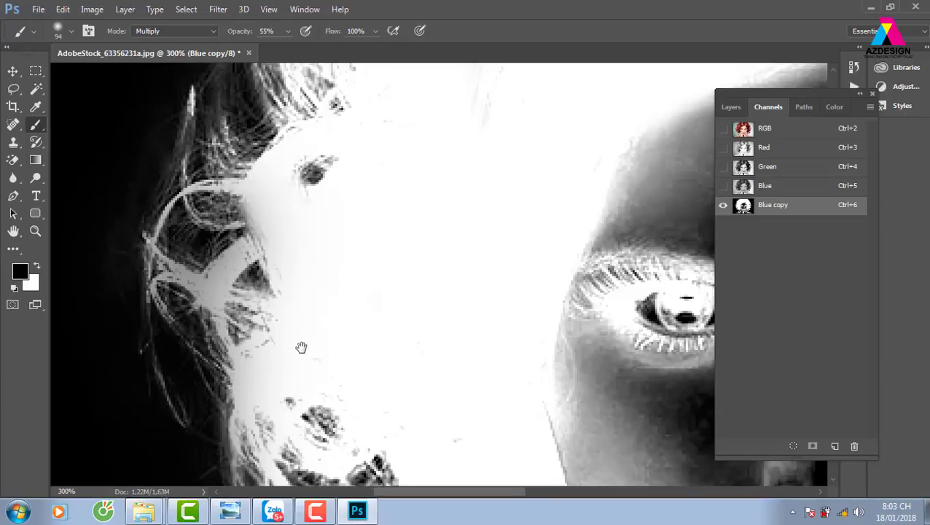
{"action": "left_click_drag", "start_coordinate": [319, 238], "coordinate": [312, 376]}
{"action": "left_click_drag", "start_coordinate": [177, 245], "coordinate": [223, 230]}
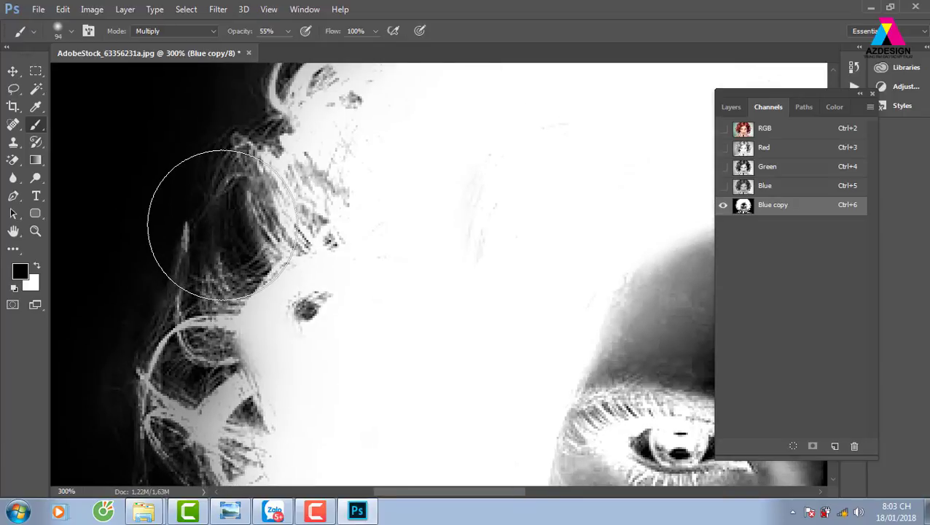
{"action": "key", "text": "ctrl+z"}
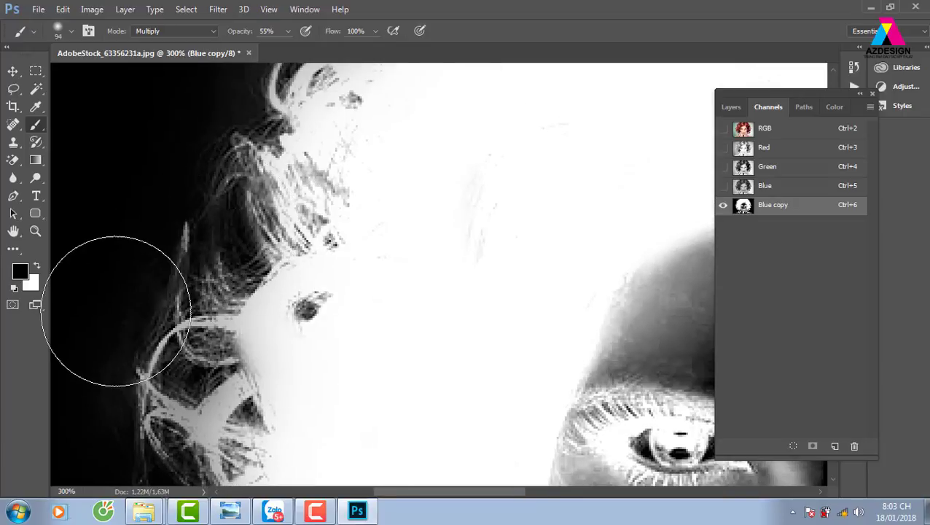
- Invert Blue copy back to a positive image, undoing a trial stroke in the left hair
{"action": "left_click_drag", "start_coordinate": [320, 258], "coordinate": [277, 376]}
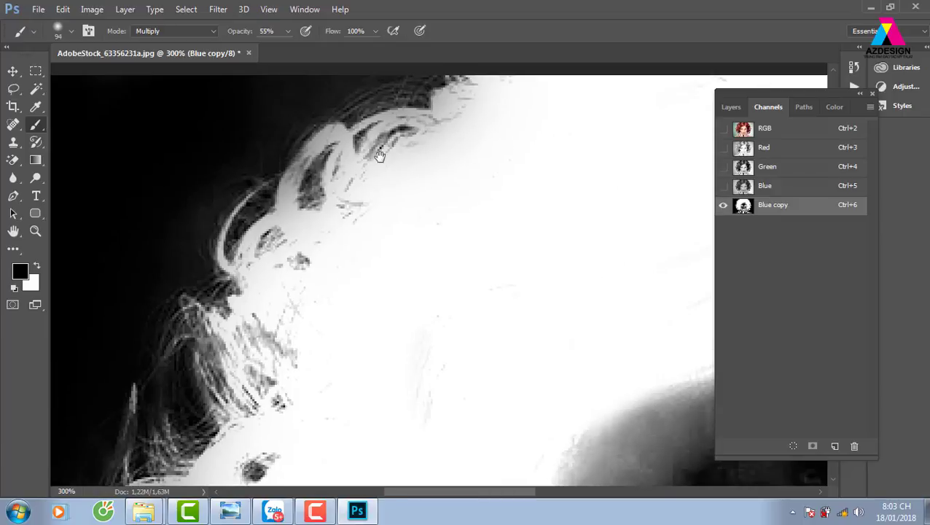
{"action": "scroll", "coordinate": [380, 152], "scroll_direction": "up", "scroll_amount": 2}
{"action": "scroll", "coordinate": [417, 209], "scroll_direction": "up", "scroll_amount": 2}
{"action": "scroll", "coordinate": [418, 209], "scroll_direction": "down", "scroll_amount": 3}
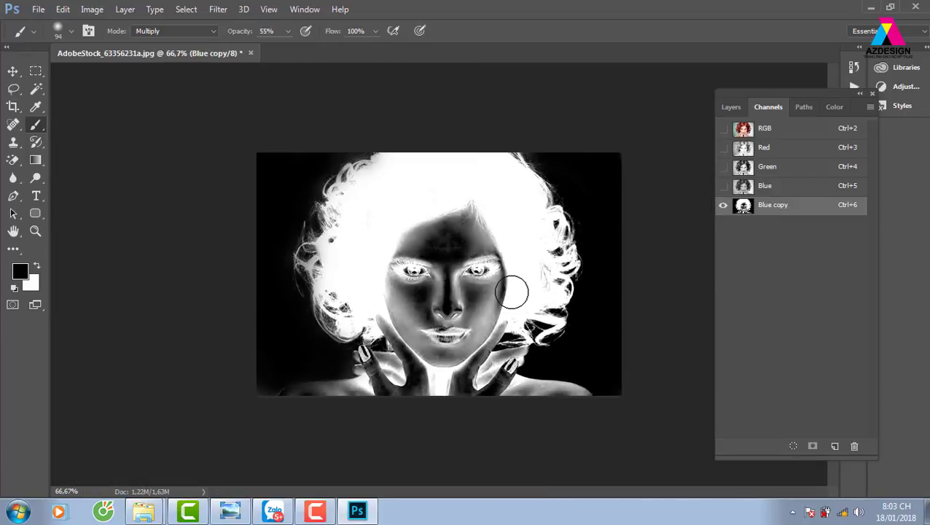
{"action": "key", "text": "ctrl+i"}
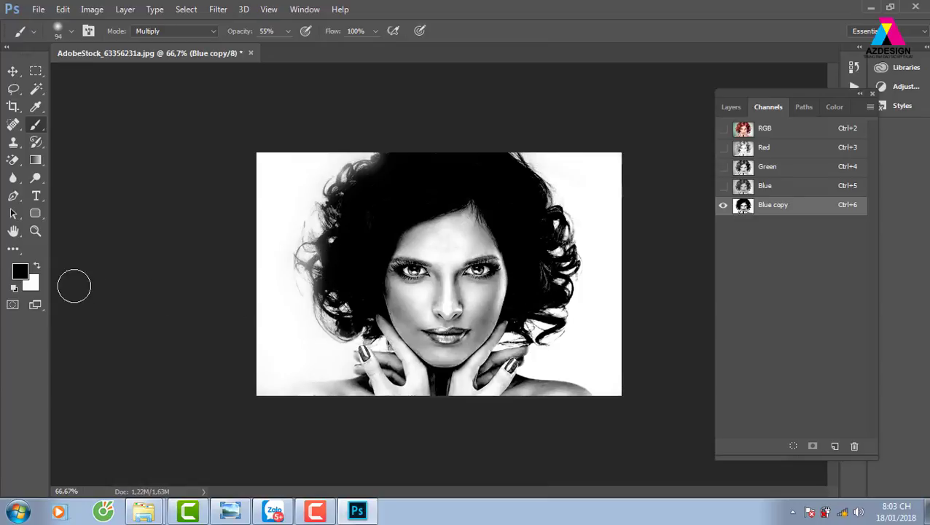
{"action": "mouse_move", "coordinate": [349, 269]}
{"action": "left_mouse_down"}
{"action": "mouse_move", "coordinate": [333, 269]}
{"action": "mouse_move", "coordinate": [320, 251]}
{"action": "mouse_move", "coordinate": [318, 264]}
{"action": "mouse_move", "coordinate": [377, 282]}
{"action": "left_mouse_up"}
{"action": "key", "text": "ctrl+z"}
- Load Blue copy as a selection, return to RGB, and add it as a layer mask, viewing at 100%
{"action": "left_click", "coordinate": [744, 206], "text": "ctrl"}
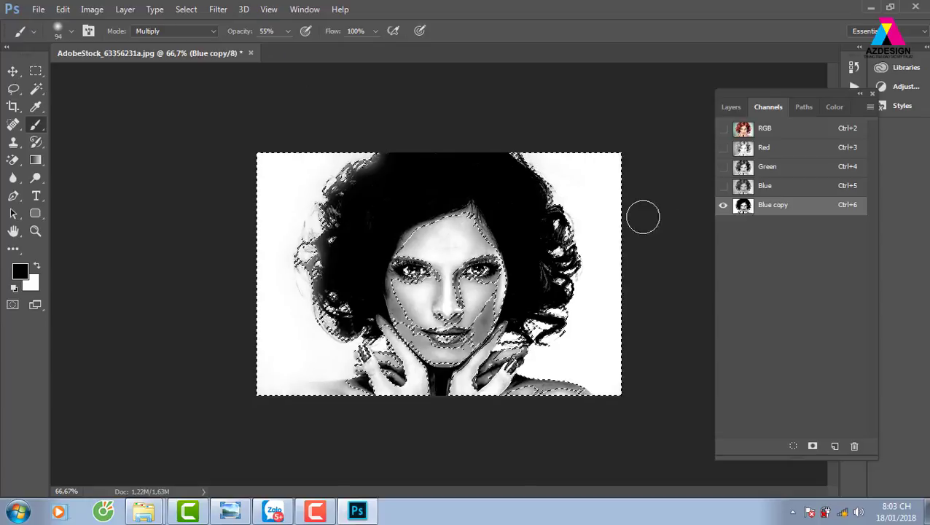
{"action": "left_click", "coordinate": [732, 108]}
{"action": "left_click", "coordinate": [764, 109]}
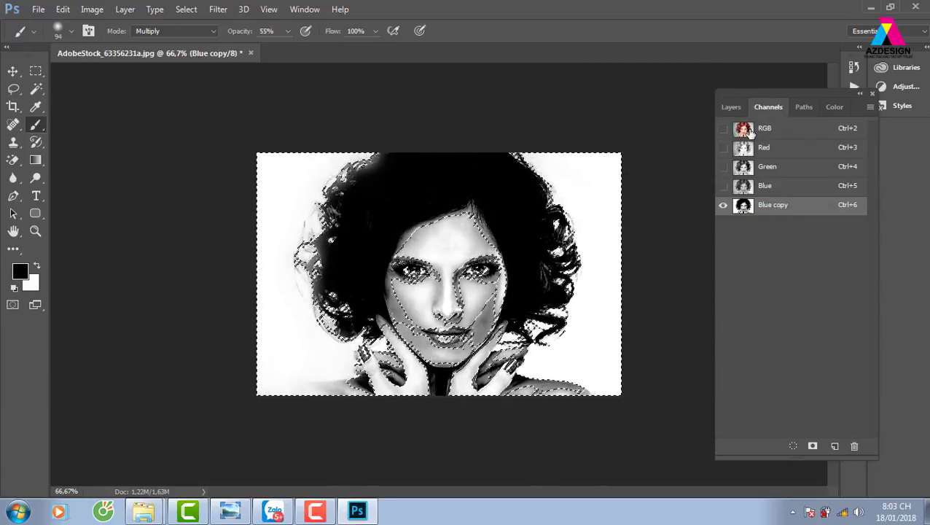
{"action": "left_click", "coordinate": [766, 129]}
{"action": "left_click", "coordinate": [731, 107]}
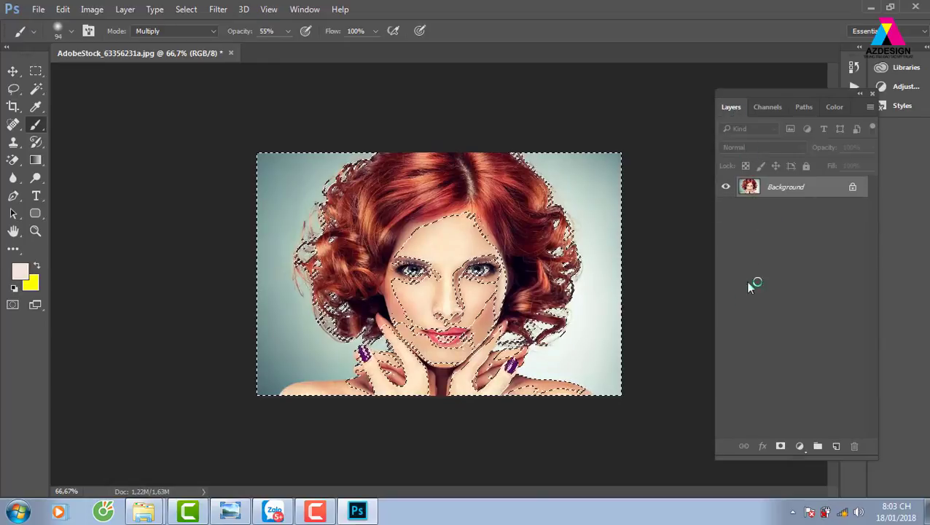
{"action": "left_click", "coordinate": [781, 446]}
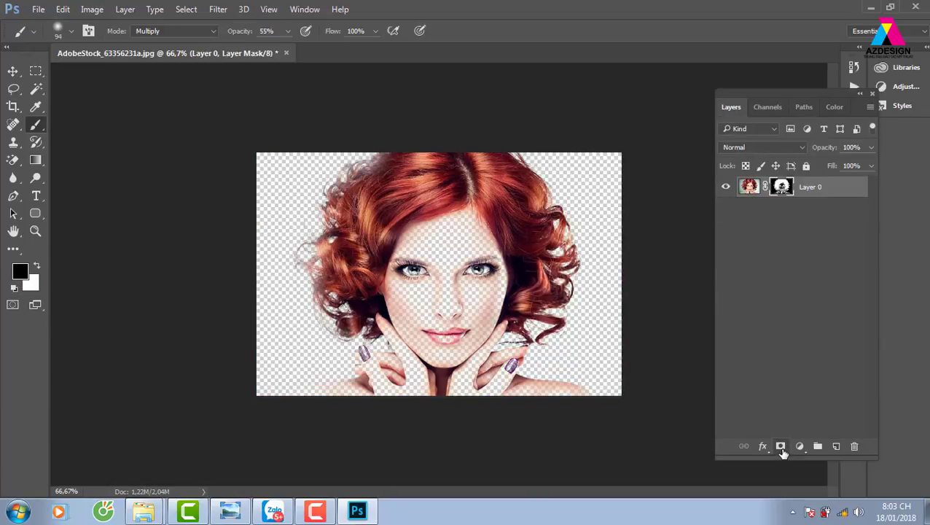
{"action": "key", "text": "ctrl+plus"}
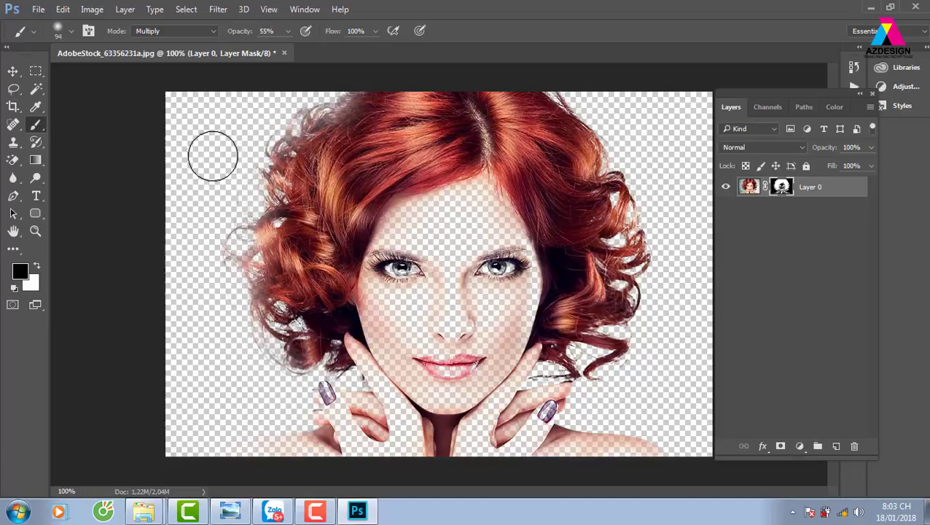
- Add a new Multiply layer clipped to the masked photo, sampling the reddish-brown hair colour
{"action": "left_click", "coordinate": [836, 447]}
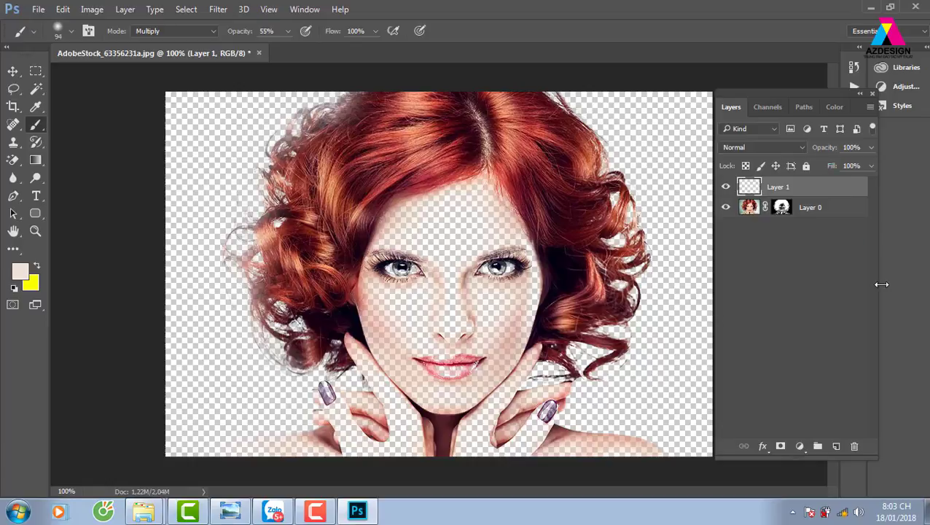
{"action": "key", "text": "ctrl+alt+g"}
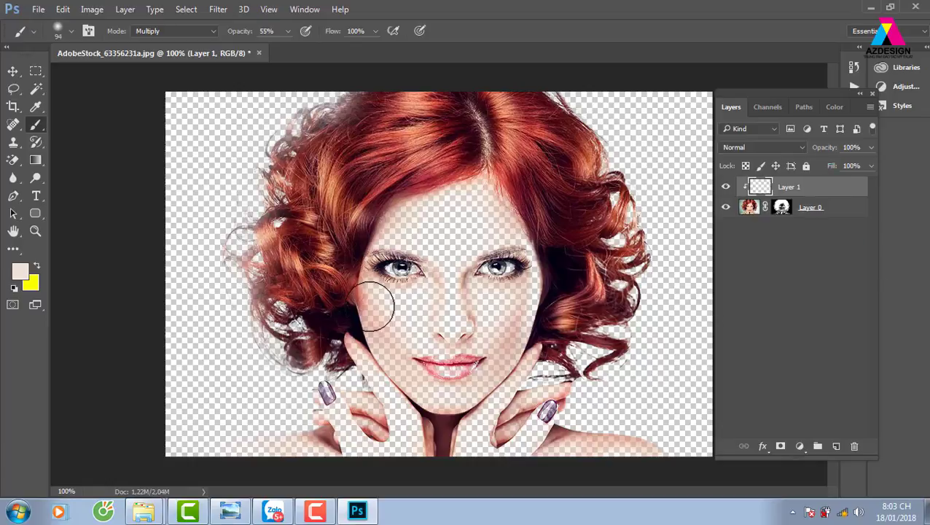
{"action": "left_click", "coordinate": [265, 218]}
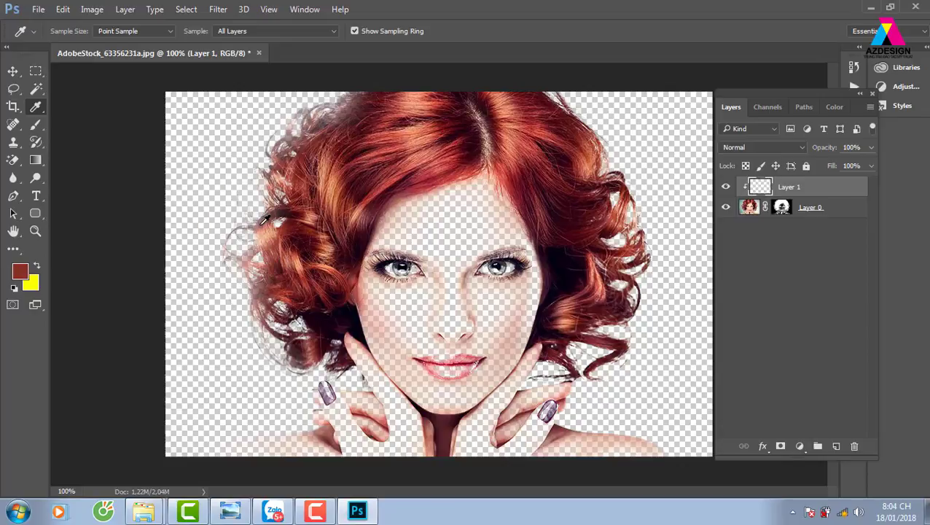
{"action": "left_click", "coordinate": [794, 148]}
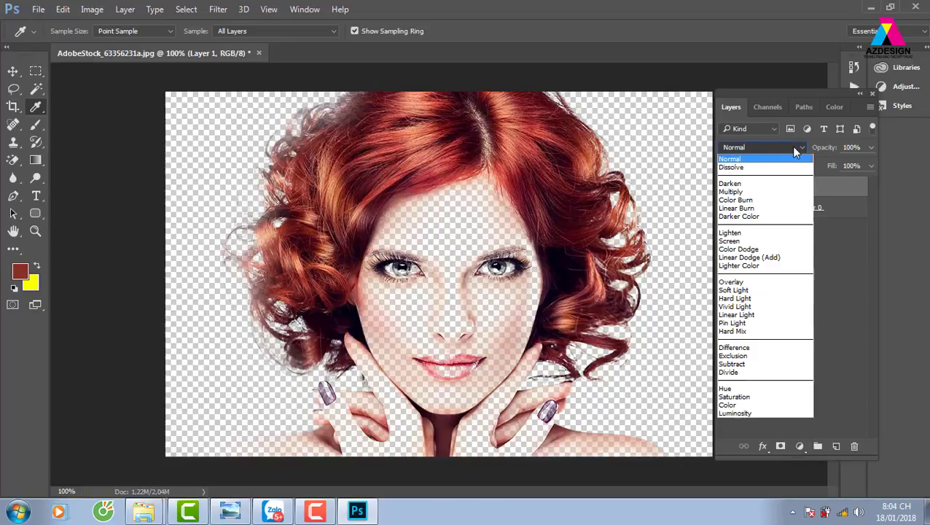
{"action": "left_click", "coordinate": [754, 192]}
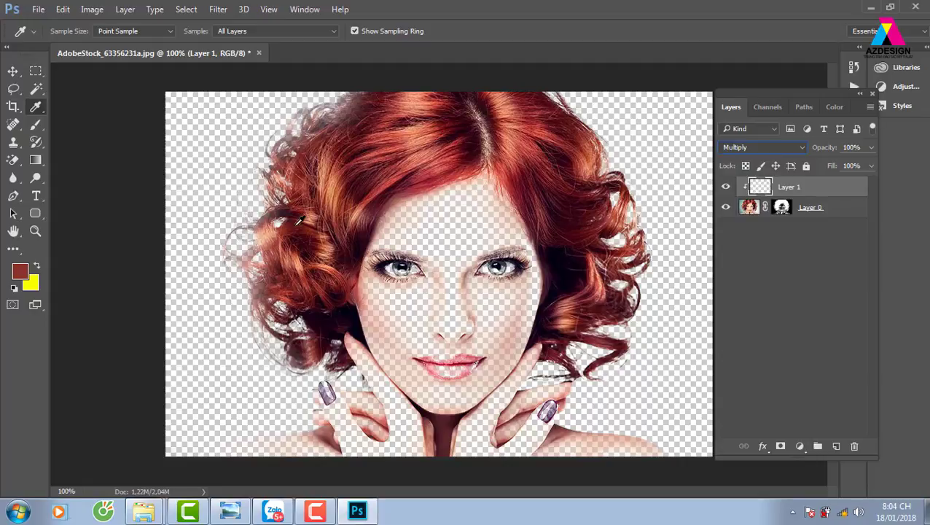
- Brush hair colour over the left, right and lower-right hair edges, then revert the file with F12
{"action": "left_click", "coordinate": [36, 124]}
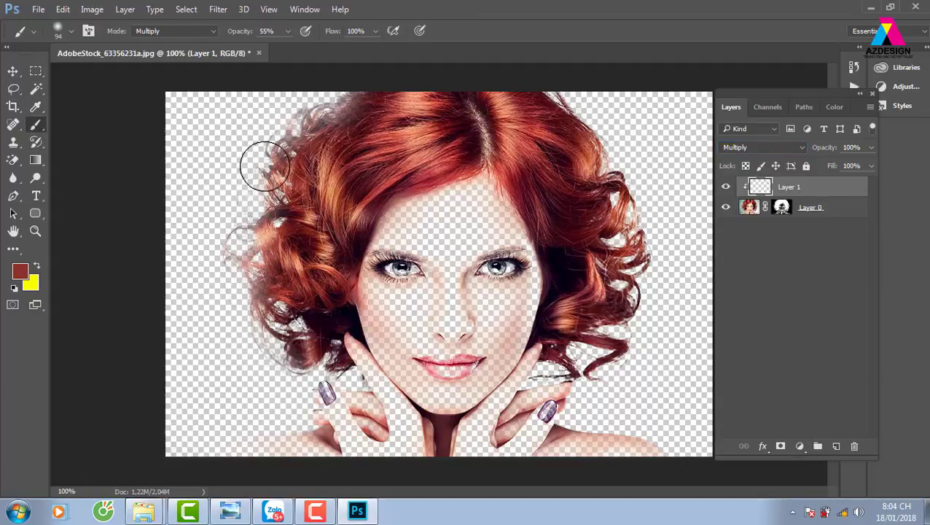
{"action": "mouse_move", "coordinate": [264, 166]}
{"action": "left_mouse_down"}
{"action": "mouse_move", "coordinate": [313, 103]}
{"action": "mouse_move", "coordinate": [228, 260]}
{"action": "mouse_move", "coordinate": [258, 363]}
{"action": "mouse_move", "coordinate": [241, 326]}
{"action": "mouse_move", "coordinate": [280, 338]}
{"action": "left_mouse_up"}
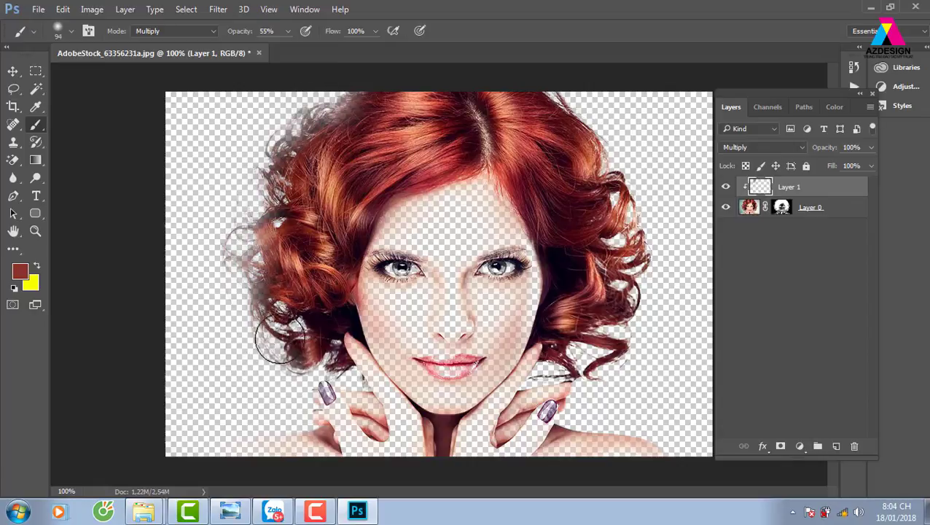
{"action": "mouse_move", "coordinate": [676, 267]}
{"action": "left_mouse_down"}
{"action": "mouse_move", "coordinate": [644, 182]}
{"action": "mouse_move", "coordinate": [605, 146]}
{"action": "mouse_move", "coordinate": [629, 164]}
{"action": "mouse_move", "coordinate": [641, 282]}
{"action": "mouse_move", "coordinate": [612, 336]}
{"action": "mouse_move", "coordinate": [620, 342]}
{"action": "mouse_move", "coordinate": [585, 126]}
{"action": "mouse_move", "coordinate": [437, 102]}
{"action": "mouse_move", "coordinate": [296, 161]}
{"action": "mouse_move", "coordinate": [328, 111]}
{"action": "mouse_move", "coordinate": [320, 185]}
{"action": "mouse_move", "coordinate": [346, 223]}
{"action": "left_mouse_up"}
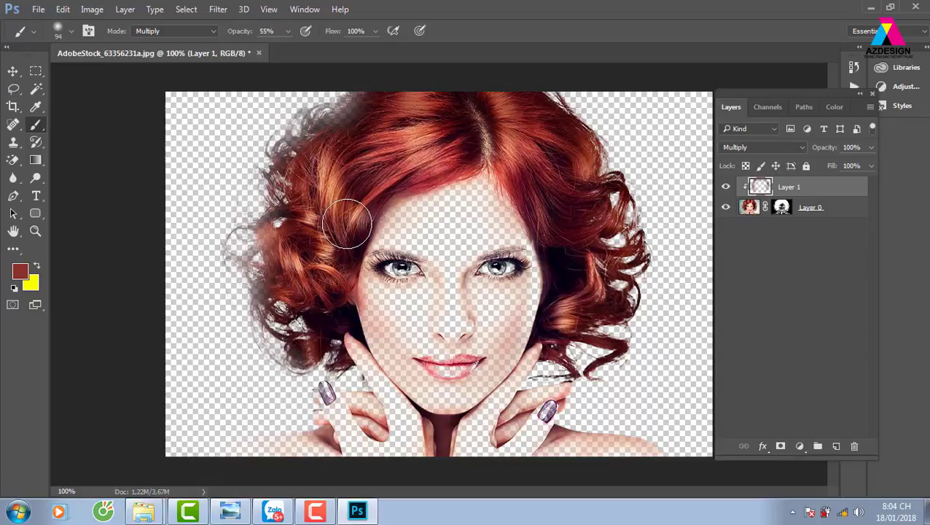
{"action": "left_click_drag", "start_coordinate": [543, 335], "coordinate": [554, 346]}
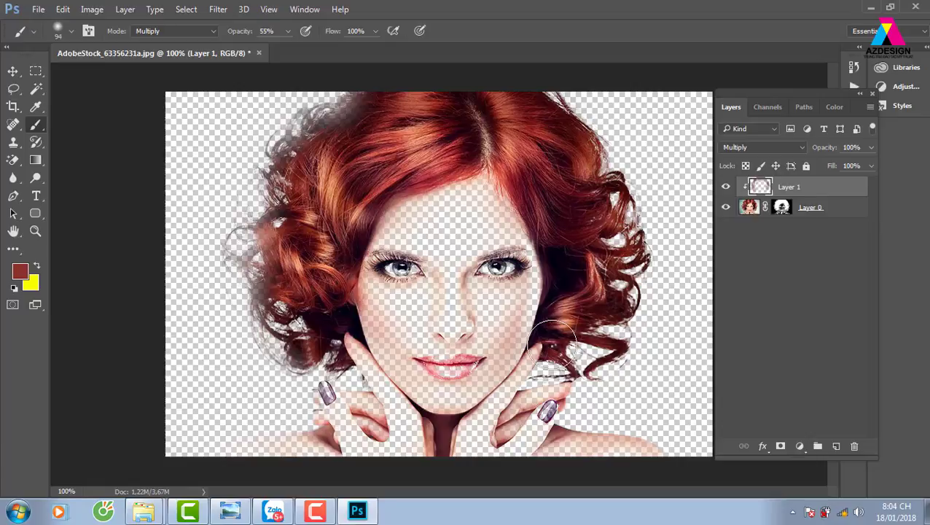
{"action": "key", "text": "F12"}
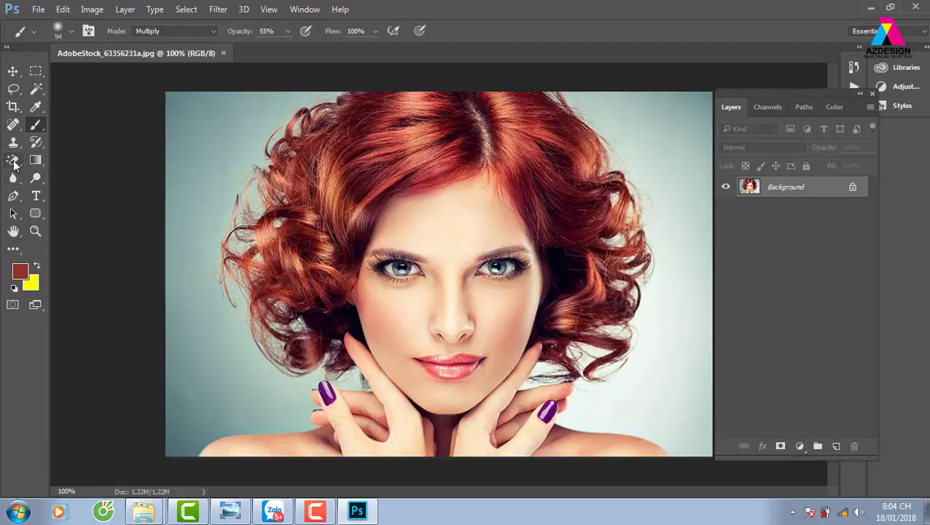
- Switch to the plain Eraser Tool and undo a test erase on the locked background
{"action": "left_click", "coordinate": [13, 161]}
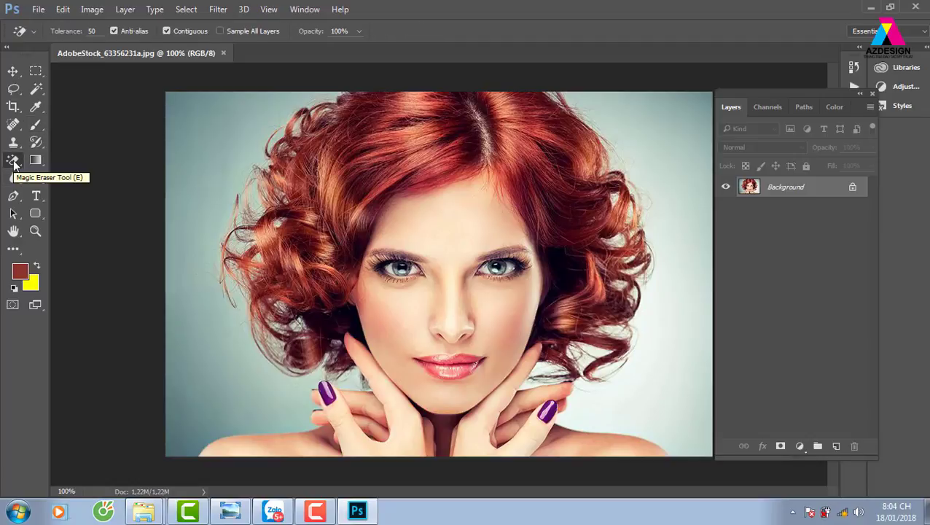
{"action": "right_click", "coordinate": [18, 161]}
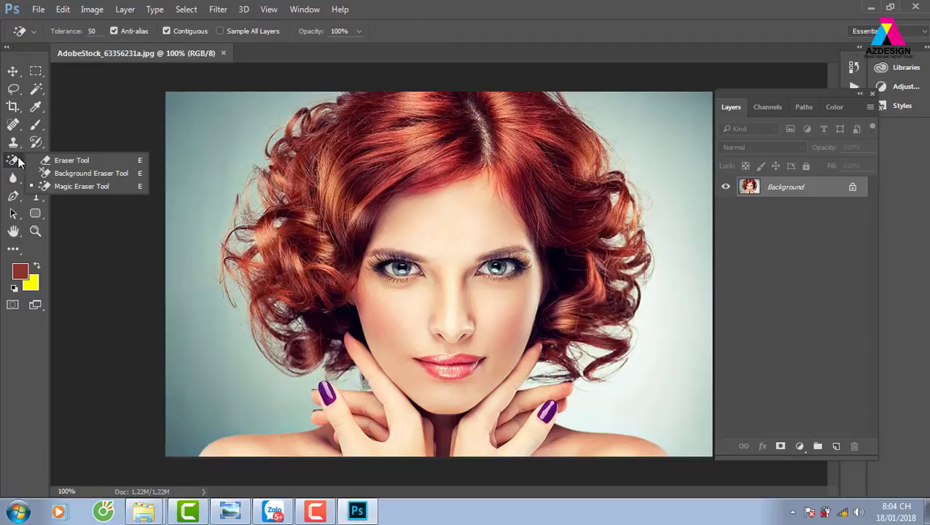
{"action": "left_click", "coordinate": [103, 159]}
{"action": "left_click_drag", "start_coordinate": [213, 115], "coordinate": [202, 276]}
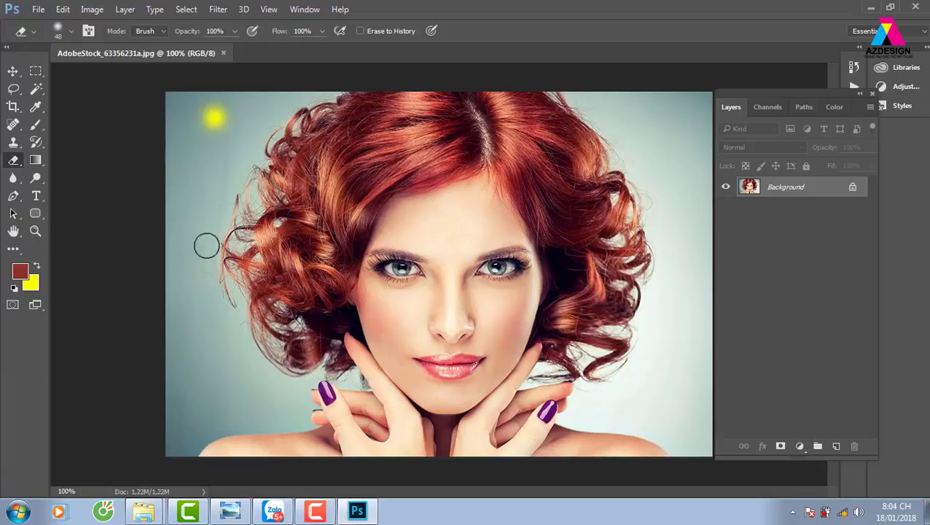
{"action": "key", "text": "ctrl+z"}
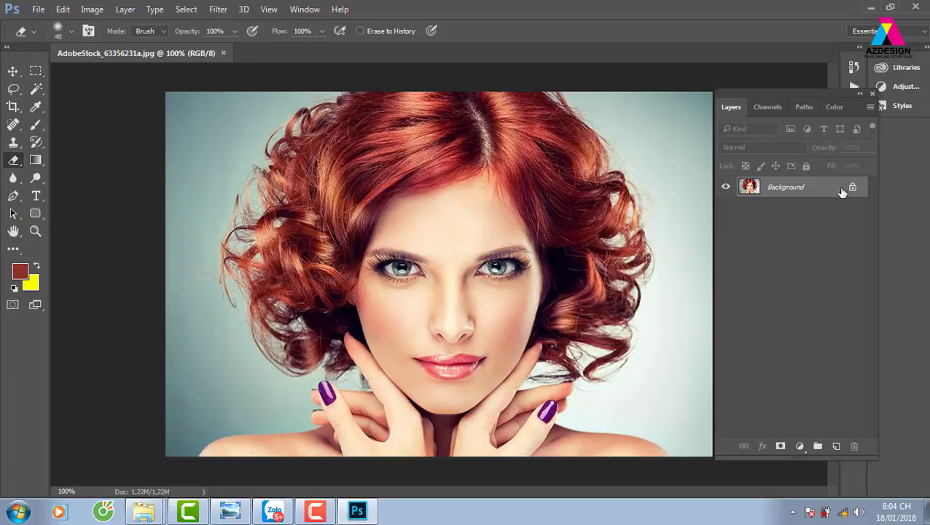
- Convert the Background into Layer 0, then erase a test strip beside the hair and undo it
{"action": "double_click", "coordinate": [841, 190]}
{"action": "key", "text": "Return"}
{"action": "left_click_drag", "start_coordinate": [216, 114], "coordinate": [252, 234]}
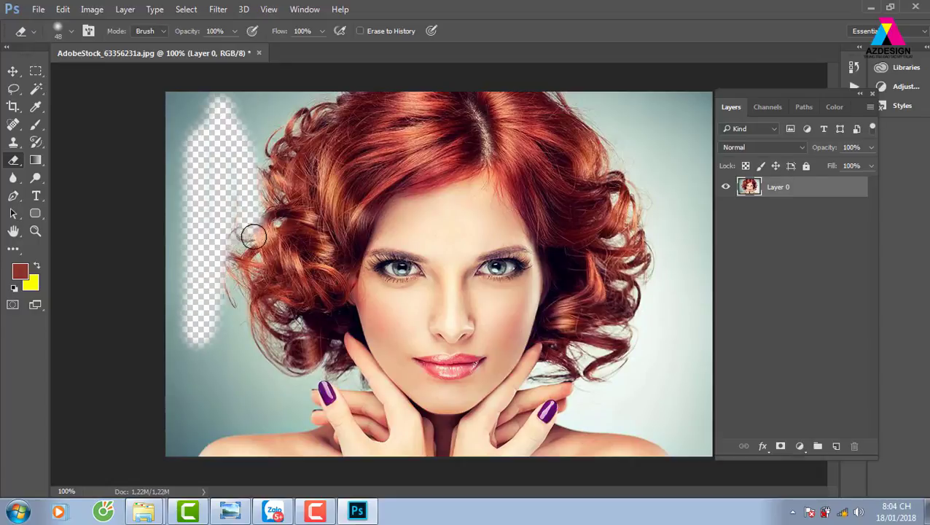
{"action": "key", "text": "ctrl+z"}
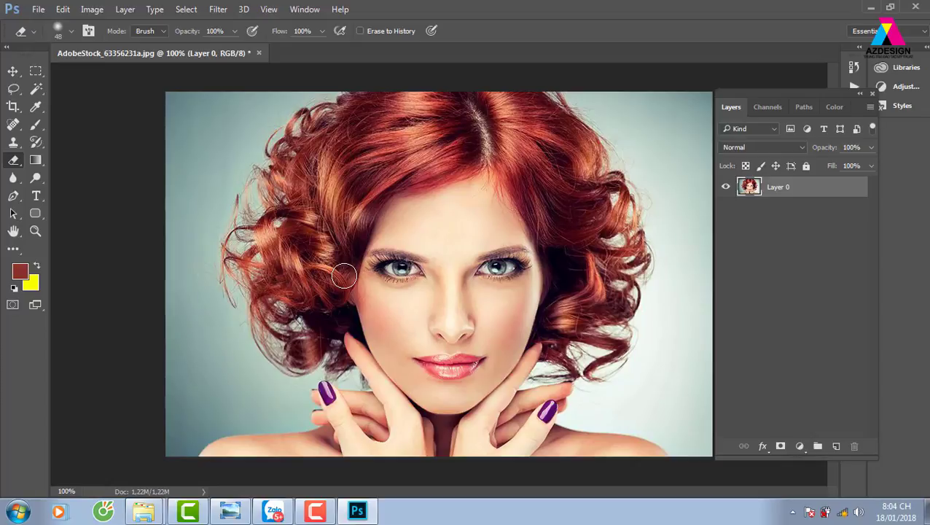
- Copy a rectangular selection of the eyes, nose and lips onto a new Layer 1
{"action": "left_click", "coordinate": [36, 70]}
{"action": "left_click_drag", "start_coordinate": [351, 238], "coordinate": [594, 362]}
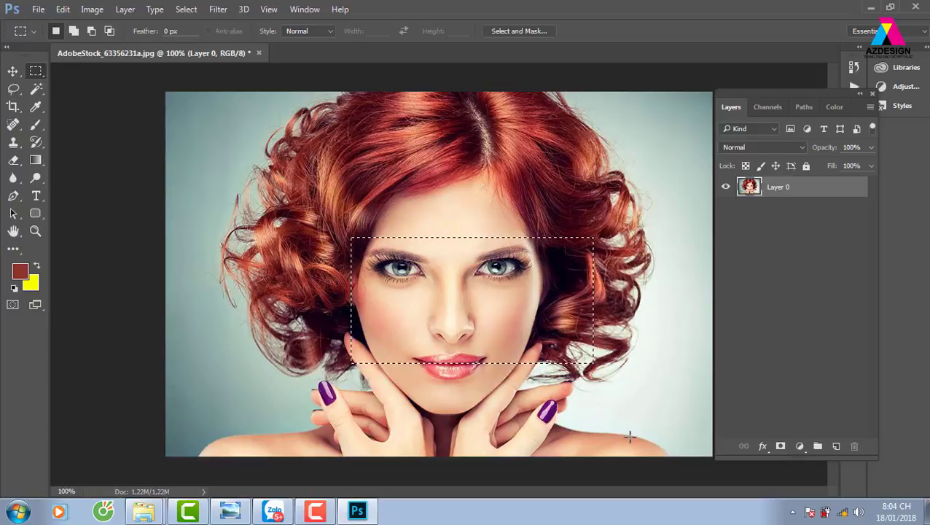
{"action": "key", "text": "ctrl+j"}
{"action": "key", "text": "v"}
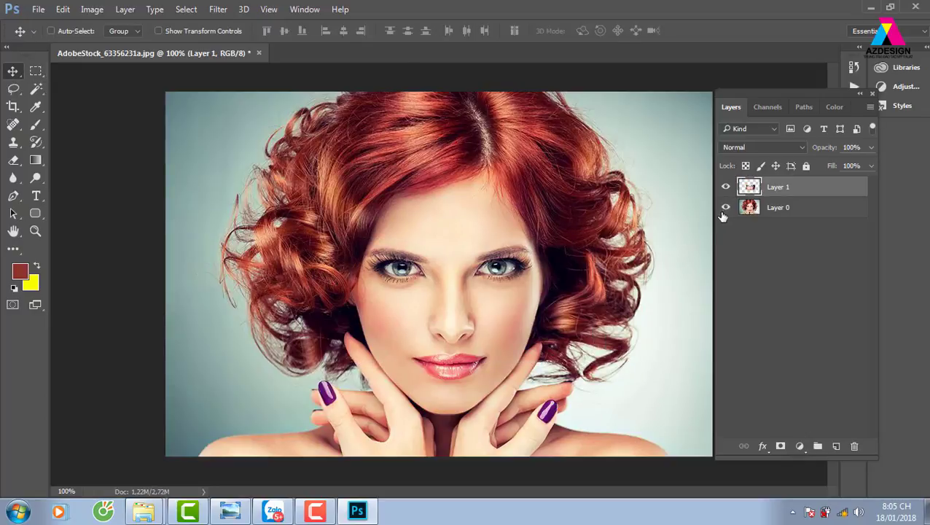
- Briefly hide Layer 0 to check the copy, then set Layer 1's blend mode to Screen
{"action": "left_click", "coordinate": [726, 208]}
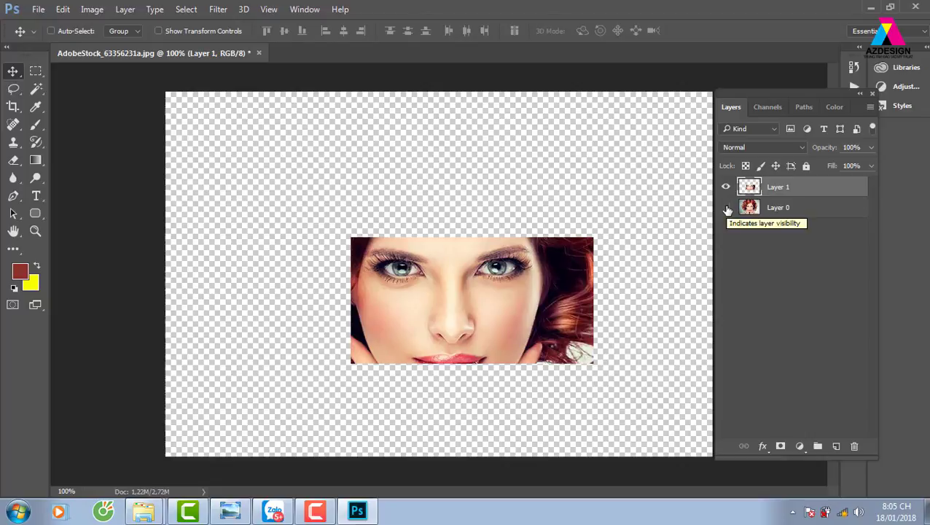
{"action": "left_click", "coordinate": [726, 208]}
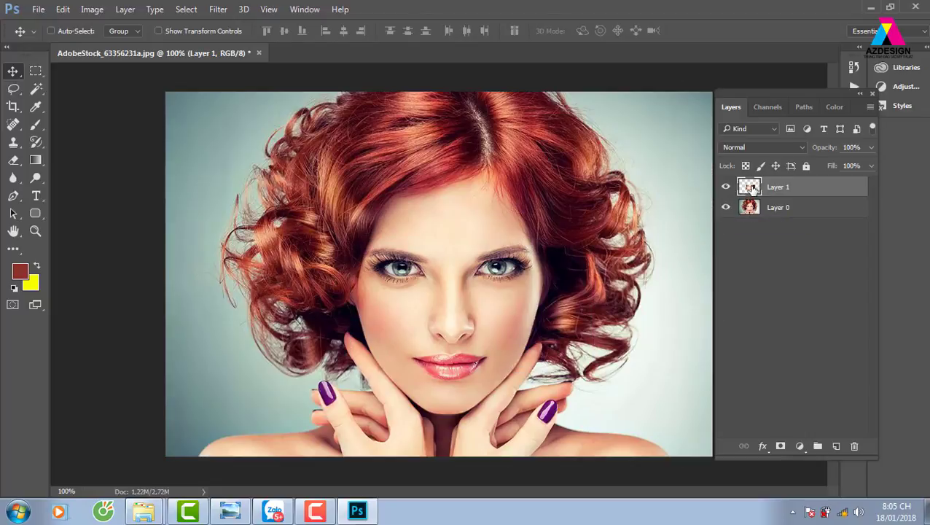
{"action": "left_click", "coordinate": [764, 149]}
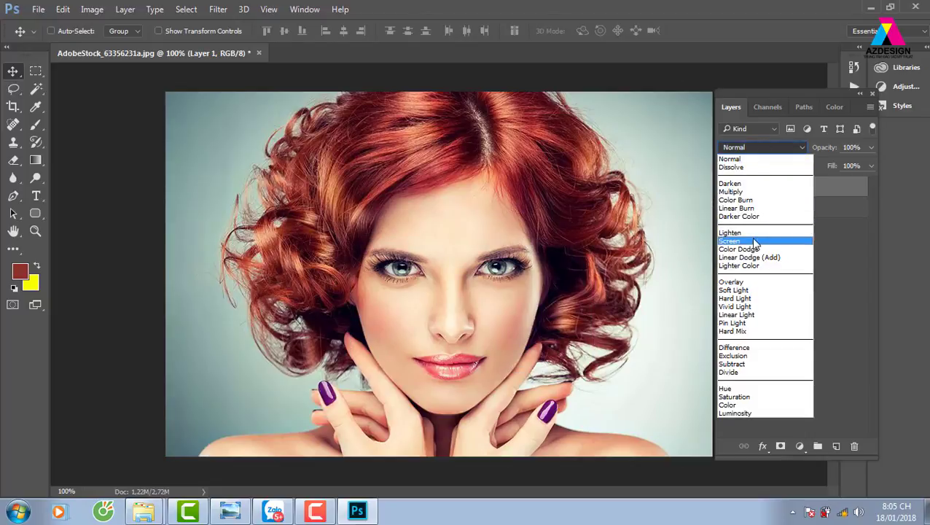
{"action": "left_click", "coordinate": [759, 241]}
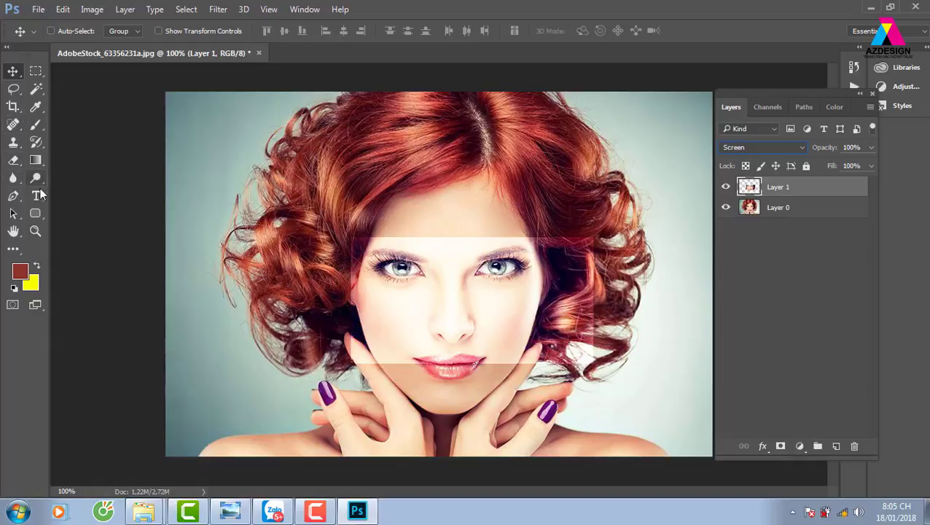
{"action": "left_click", "coordinate": [13, 196]}
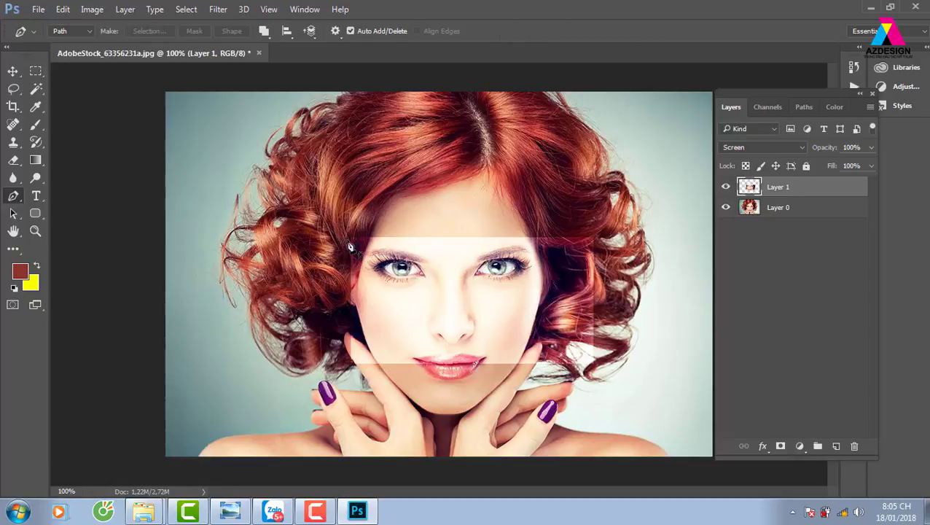
- Trace the face rectangle's four corners with the Pen, closing the path at the top-left anchor
{"action": "left_click", "coordinate": [351, 238]}
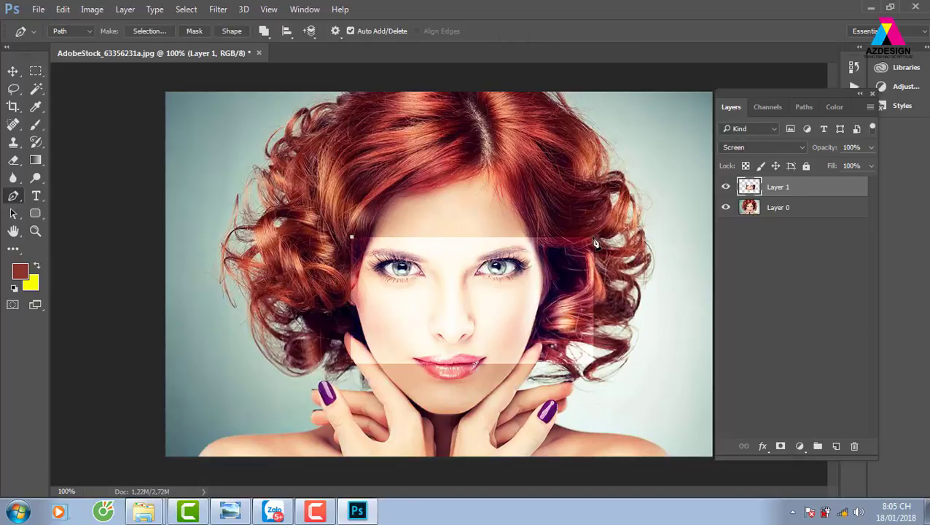
{"action": "left_click", "coordinate": [596, 238]}
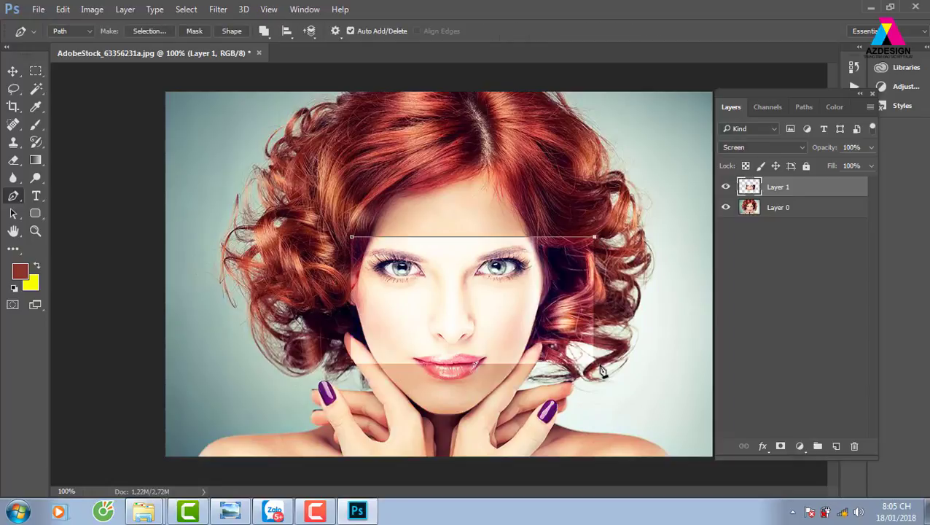
{"action": "left_click", "coordinate": [595, 362]}
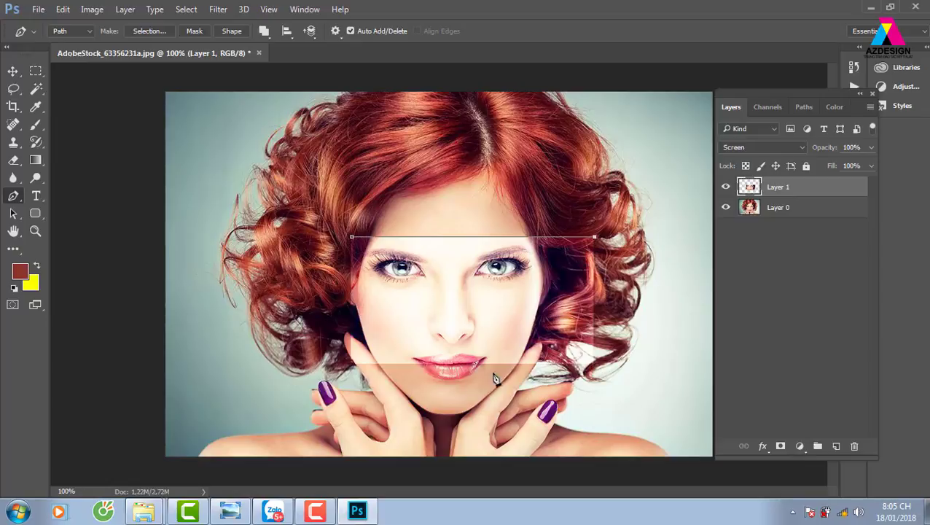
{"action": "left_click", "coordinate": [352, 363]}
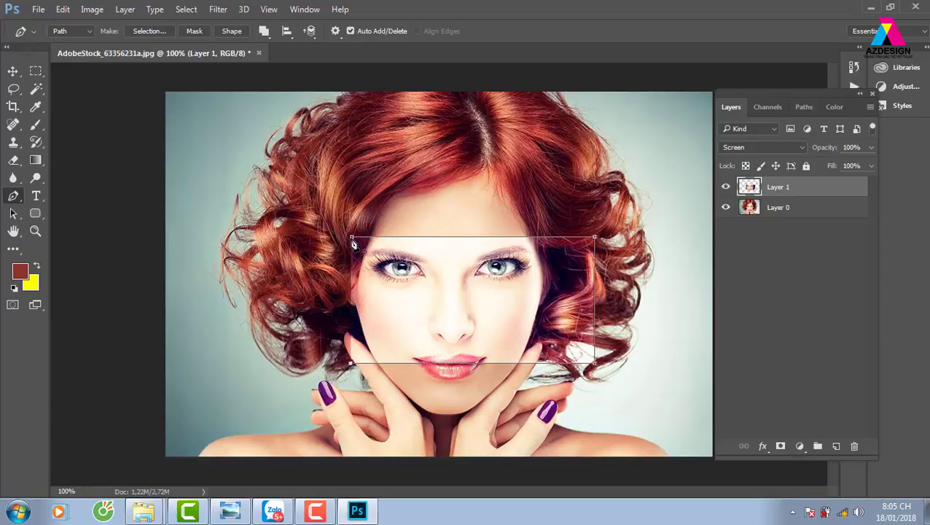
{"action": "left_click", "coordinate": [352, 238]}
- Give the Eraser a small hard round brush tip and undo a trial stroke
{"action": "key", "text": "e"}
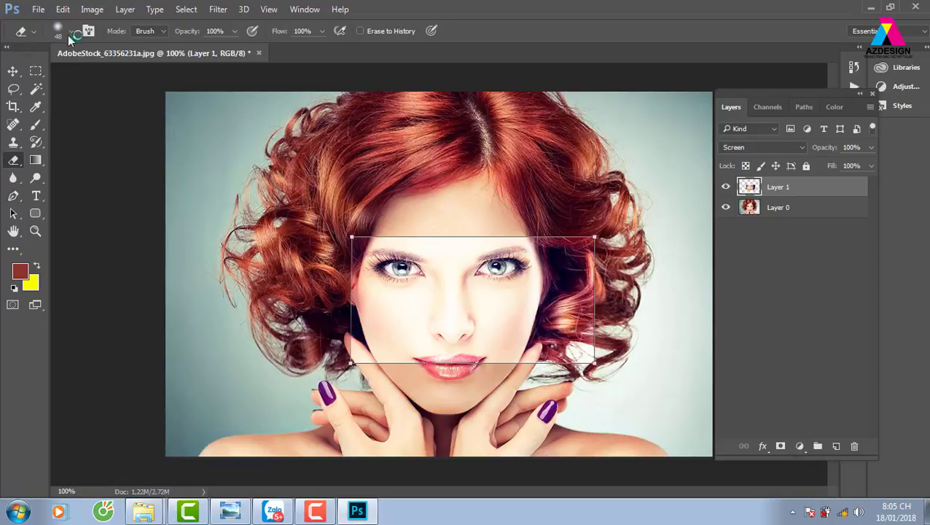
{"action": "left_click", "coordinate": [70, 32]}
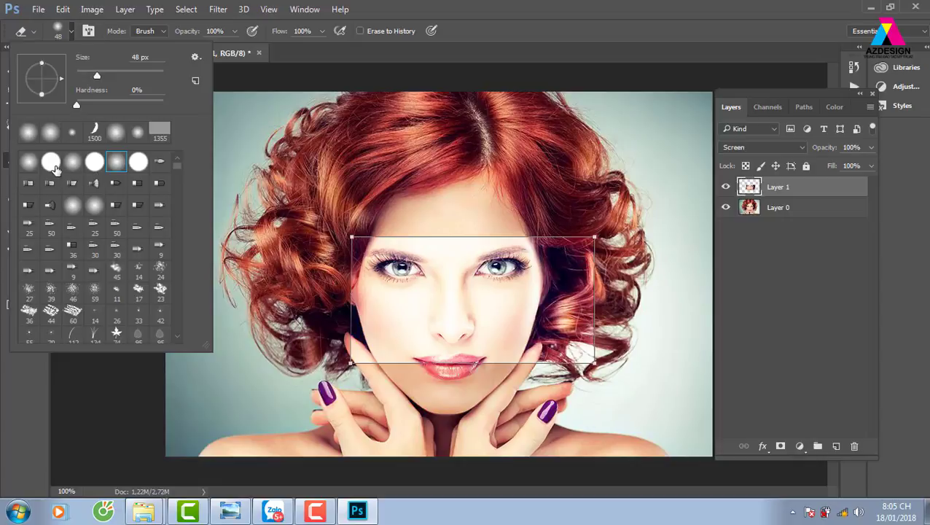
{"action": "left_click", "coordinate": [52, 163]}
{"action": "left_click_drag", "start_coordinate": [89, 77], "coordinate": [87, 76]}
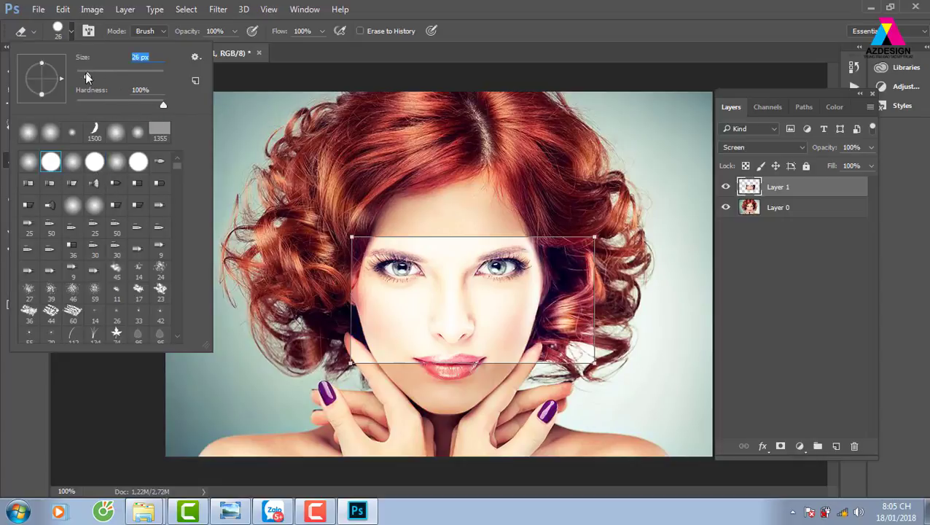
{"action": "left_click", "coordinate": [382, 224]}
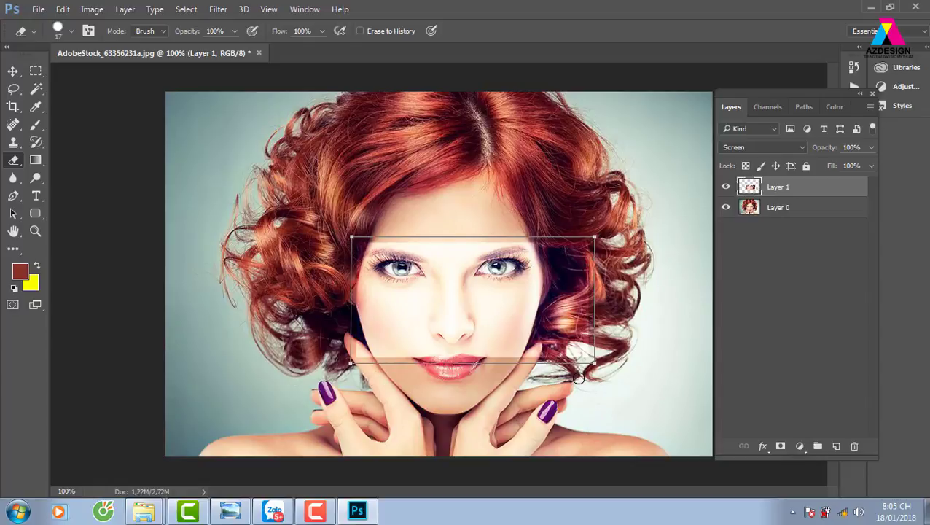
{"action": "key", "text": "ctrl+z"}
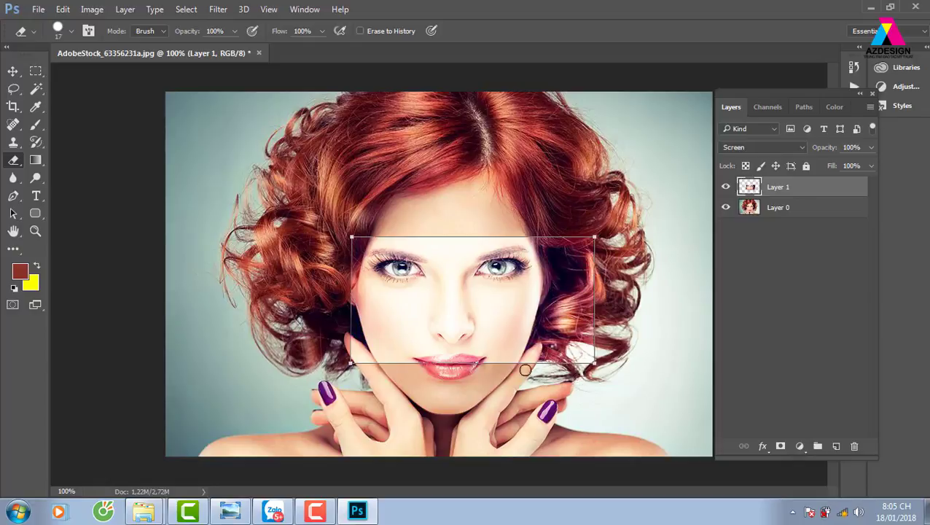
- Set the eraser brush Spacing to 150% and hide the path outline
{"action": "key", "text": "F5"}
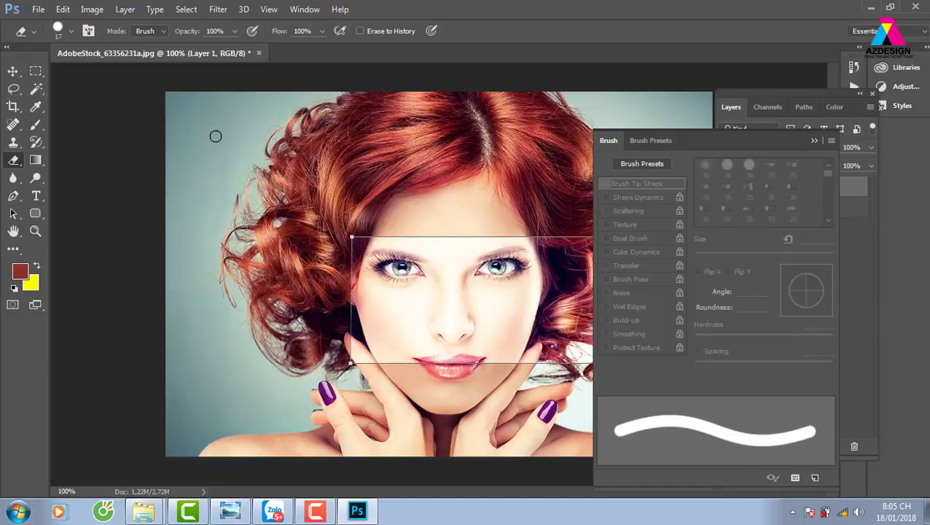
{"action": "left_click_drag", "start_coordinate": [713, 368], "coordinate": [782, 362]}
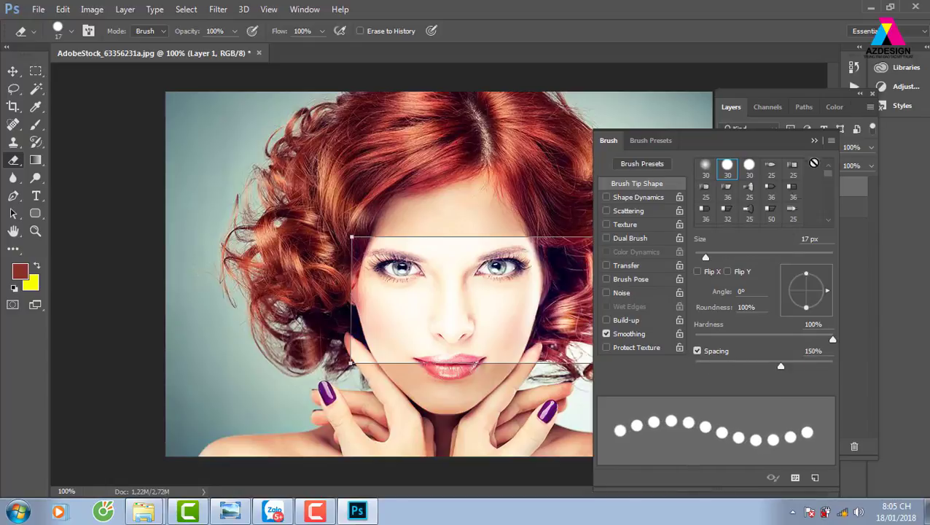
{"action": "left_click", "coordinate": [815, 140]}
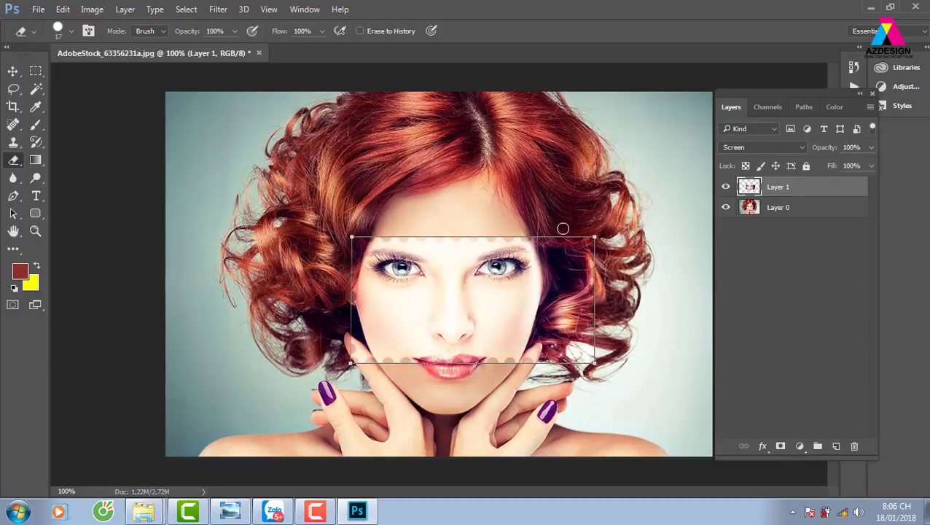
{"action": "key", "text": "ctrl+d"}
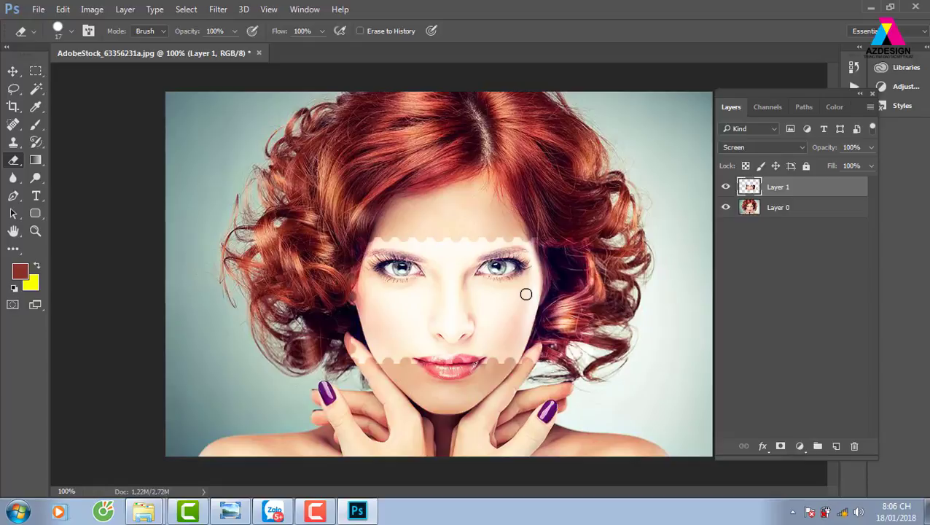
{"action": "left_click", "coordinate": [12, 72]}
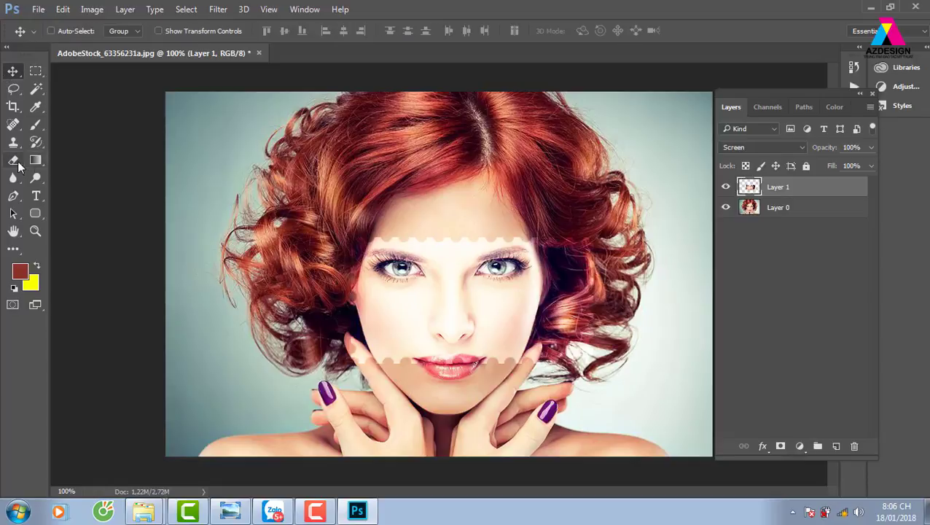
- Switch to the Magic Eraser Tool and open the image 8.jpg
{"action": "left_click_drag", "start_coordinate": [18, 167], "coordinate": [110, 165]}
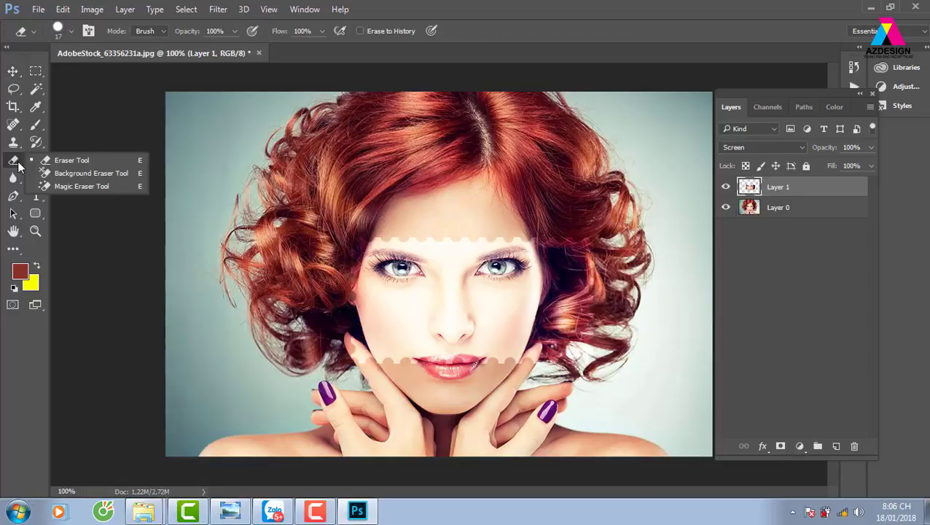
{"action": "left_click", "coordinate": [98, 186]}
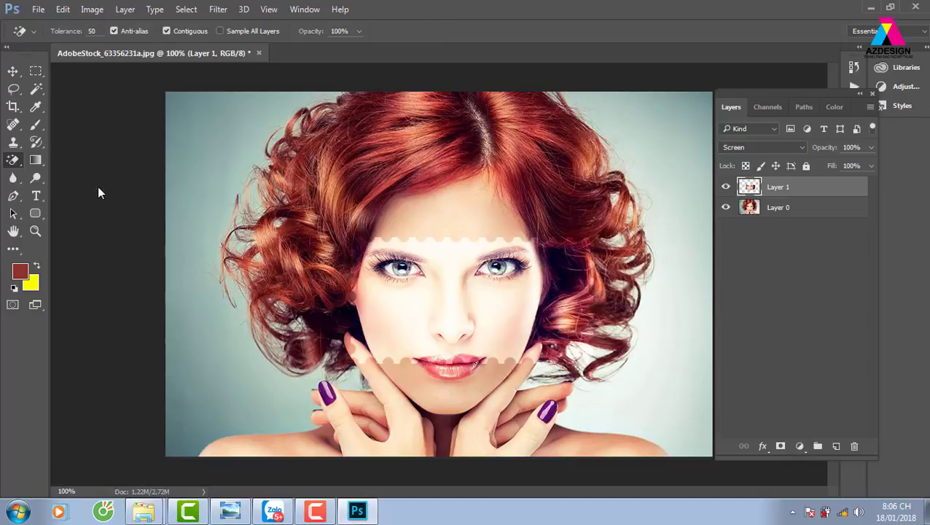
{"action": "key", "text": "ctrl+o"}
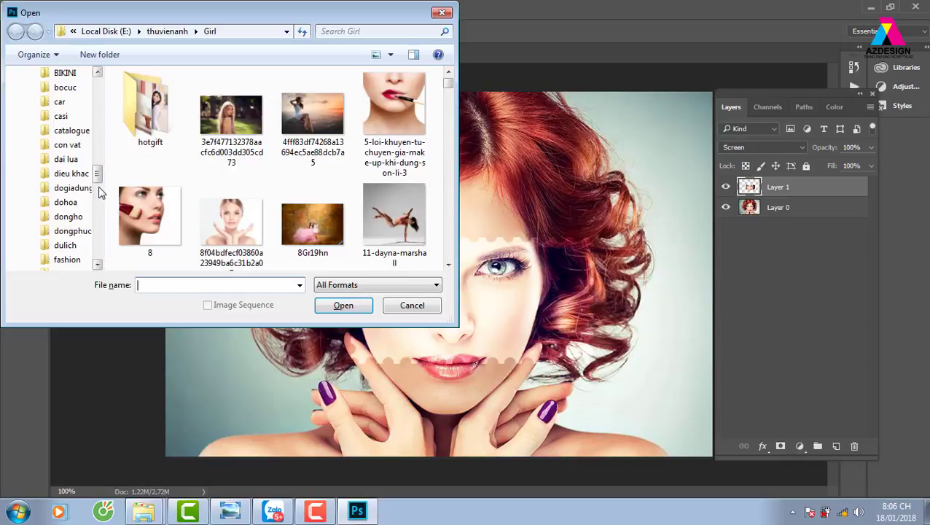
{"action": "left_click", "coordinate": [149, 219]}
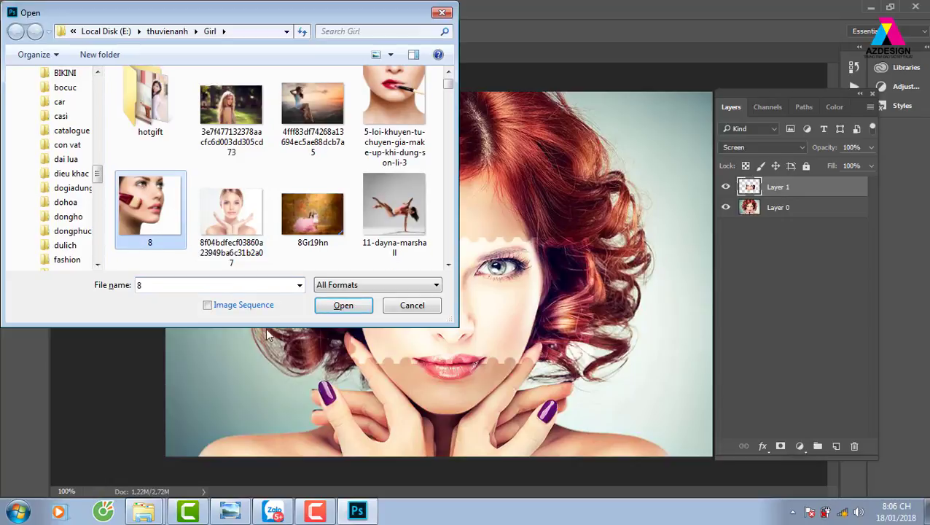
{"action": "left_click", "coordinate": [344, 308]}
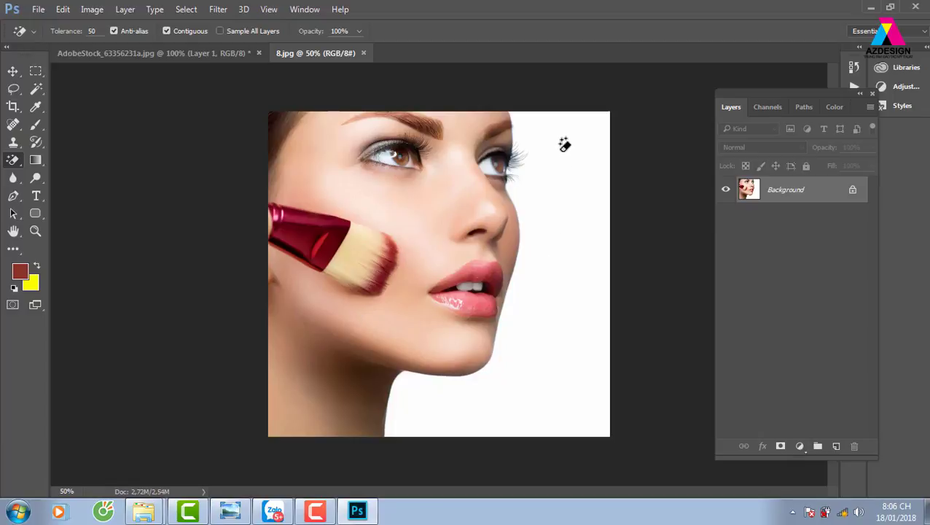
- Unlock 8.jpg's background layer and erase its white background with the Magic Eraser
{"action": "left_click", "coordinate": [852, 190]}
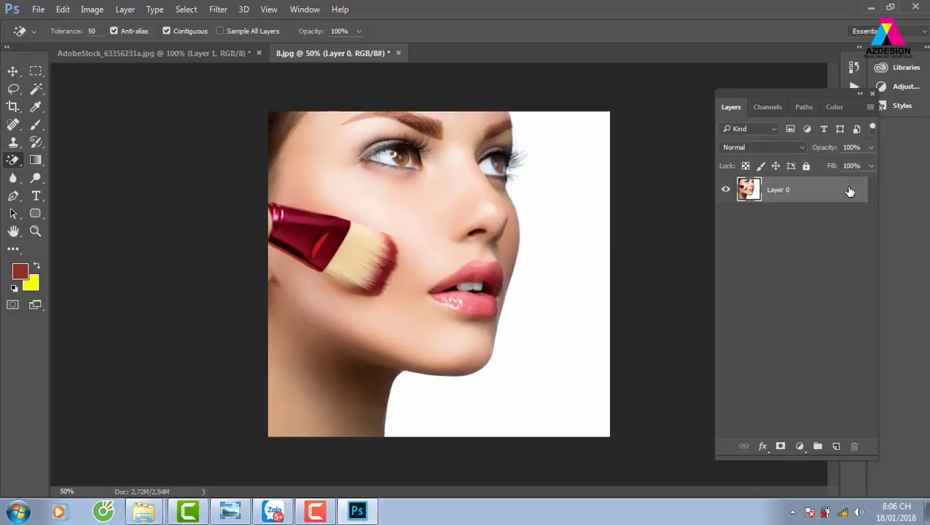
{"action": "double_click", "coordinate": [820, 189]}
{"action": "left_click", "coordinate": [723, 67]}
{"action": "right_click", "coordinate": [13, 162]}
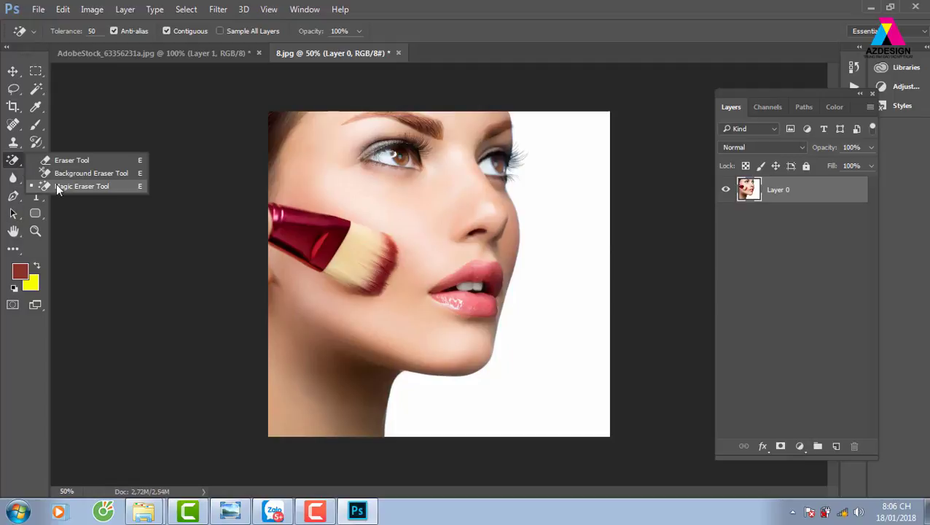
{"action": "left_click", "coordinate": [67, 187]}
{"action": "left_click", "coordinate": [548, 210]}
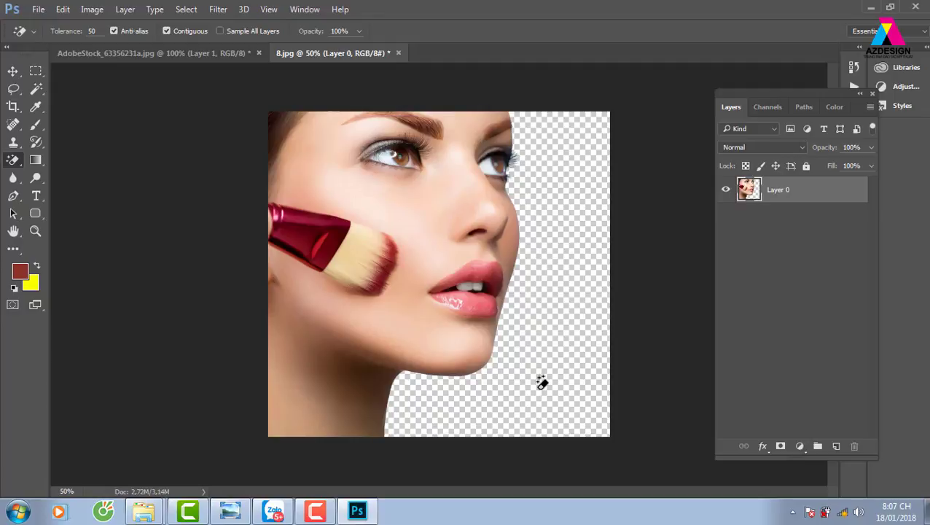
- Zoom the cut-out face to 100%, center the eyes, then return to the red-haired woman's document
{"action": "key", "text": "ctrl+plus"}
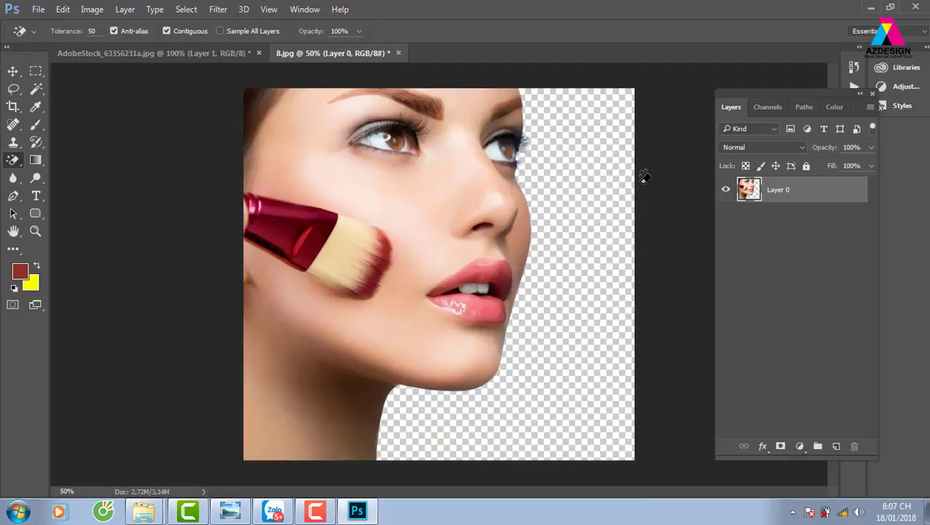
{"action": "key", "text": "ctrl+plus"}
{"action": "left_click_drag", "start_coordinate": [552, 172], "coordinate": [547, 179]}
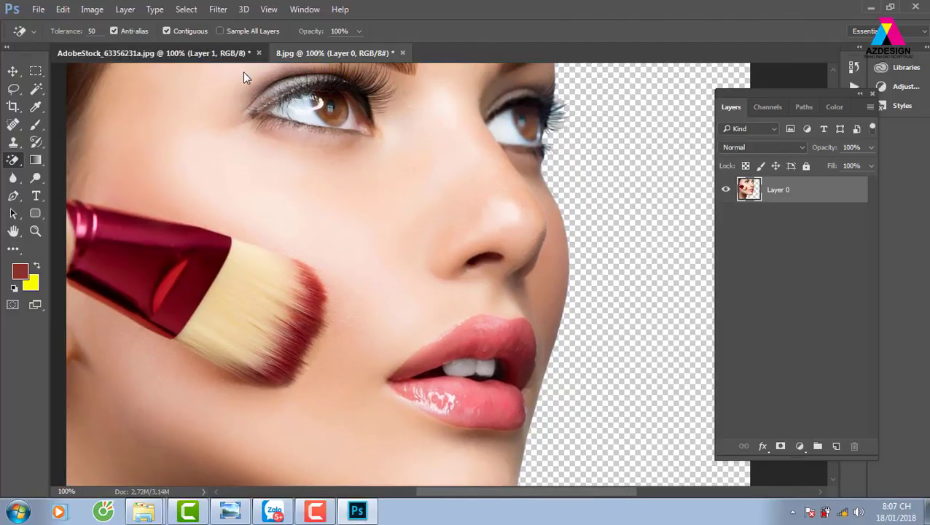
{"action": "left_click", "coordinate": [229, 54]}
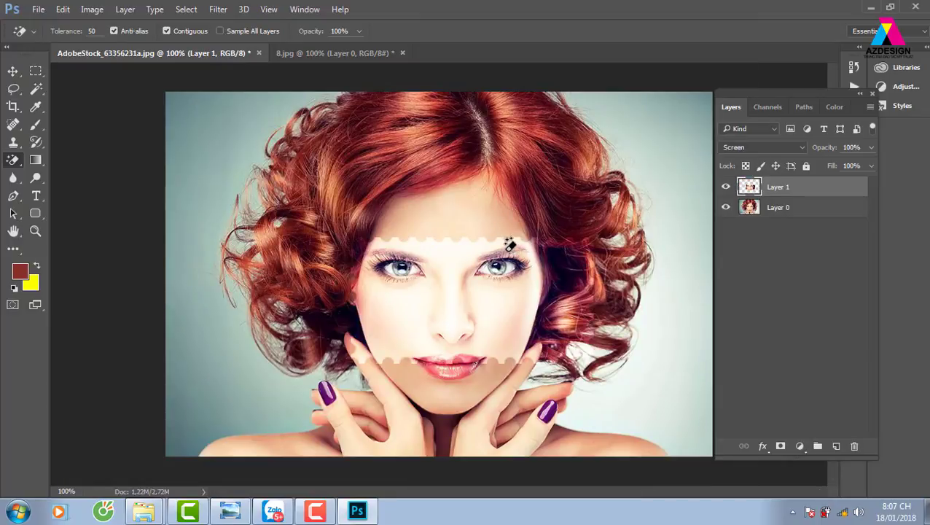
- Revert the red-haired portrait and select the Background Eraser Tool
{"action": "key", "text": "F12"}
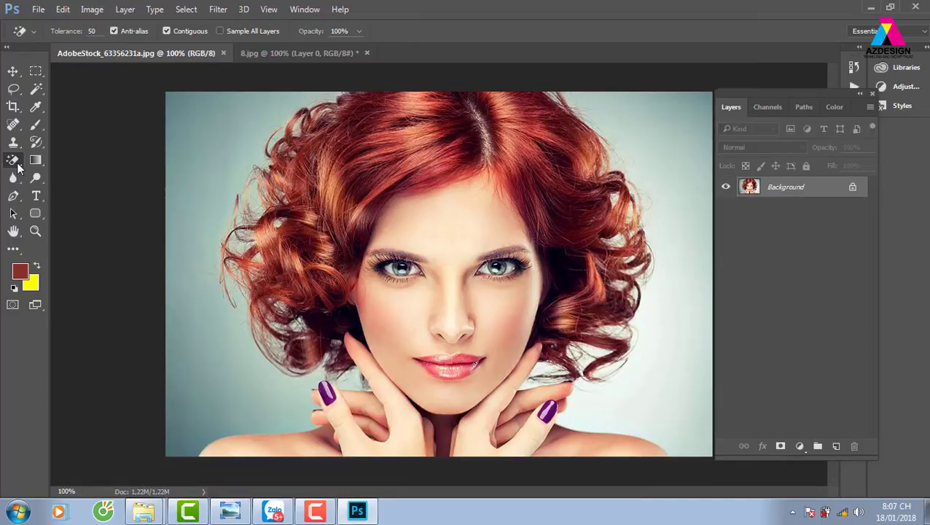
{"action": "right_click", "coordinate": [17, 166]}
{"action": "left_click", "coordinate": [73, 174]}
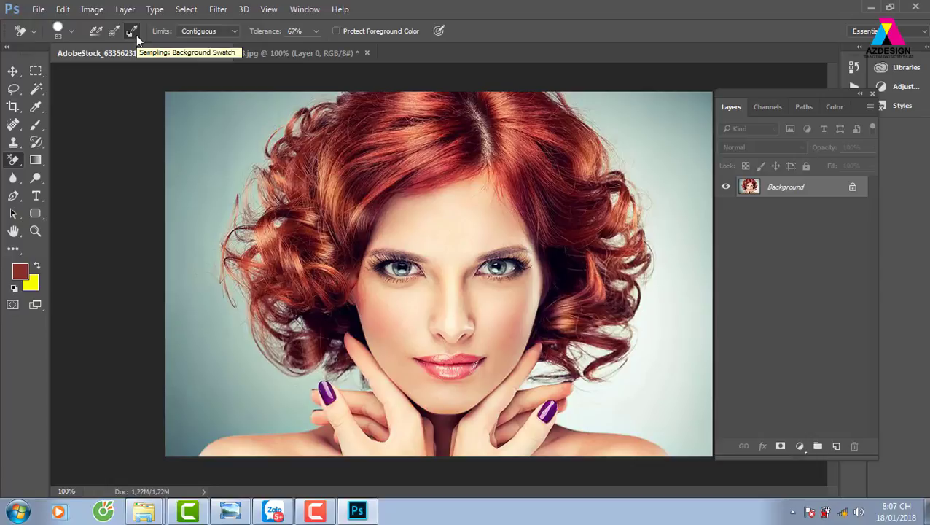
- Set the foreground colour to #5a212a and the background colour to the sampled grey-teal backdrop
{"action": "left_click", "coordinate": [19, 271]}
{"action": "type", "text": "5a212a"}
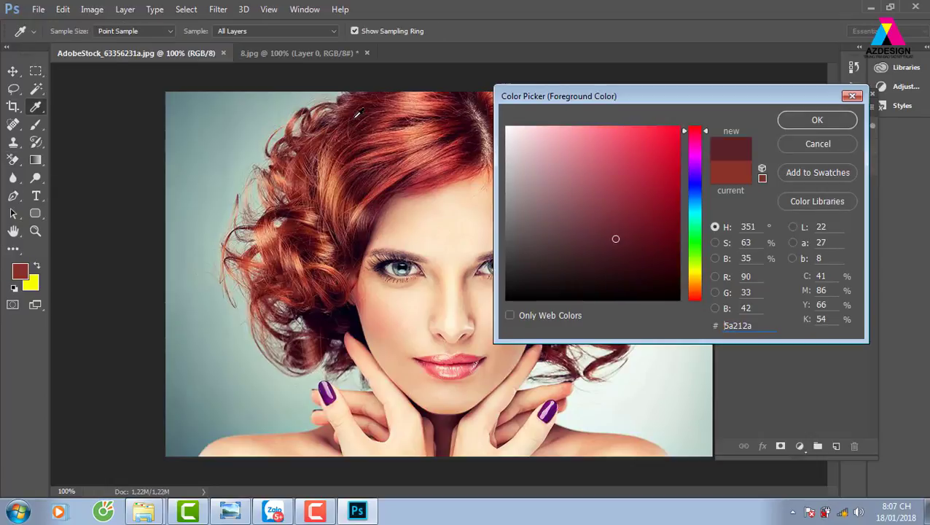
{"action": "left_click", "coordinate": [824, 121]}
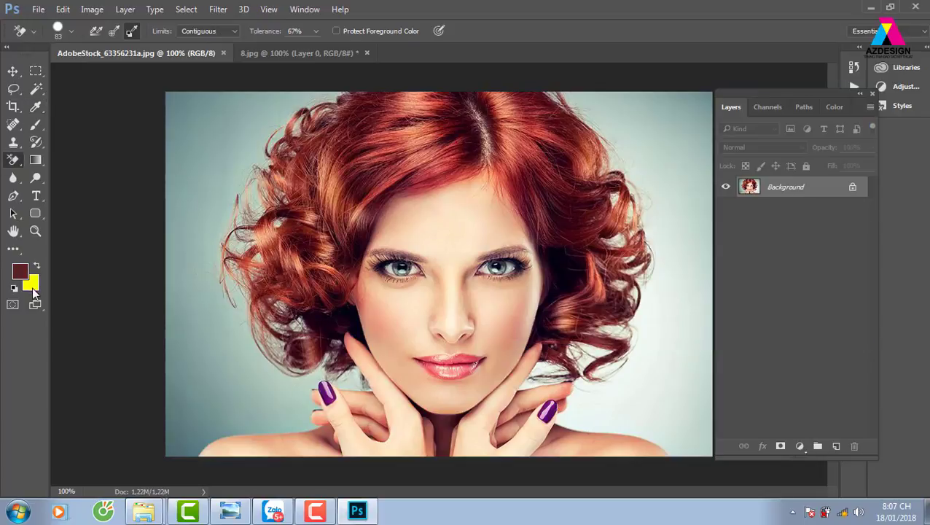
{"action": "left_click", "coordinate": [32, 289]}
{"action": "left_click", "coordinate": [215, 155]}
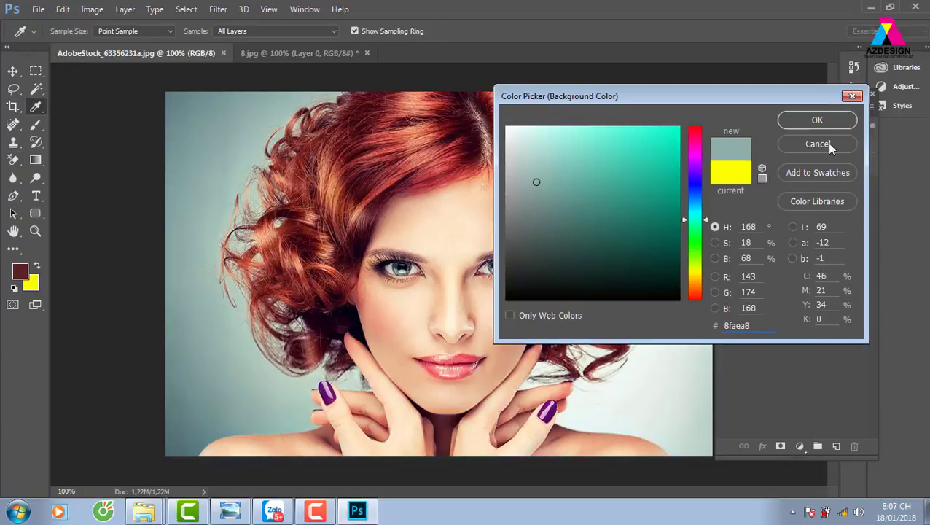
{"action": "left_click", "coordinate": [818, 121]}
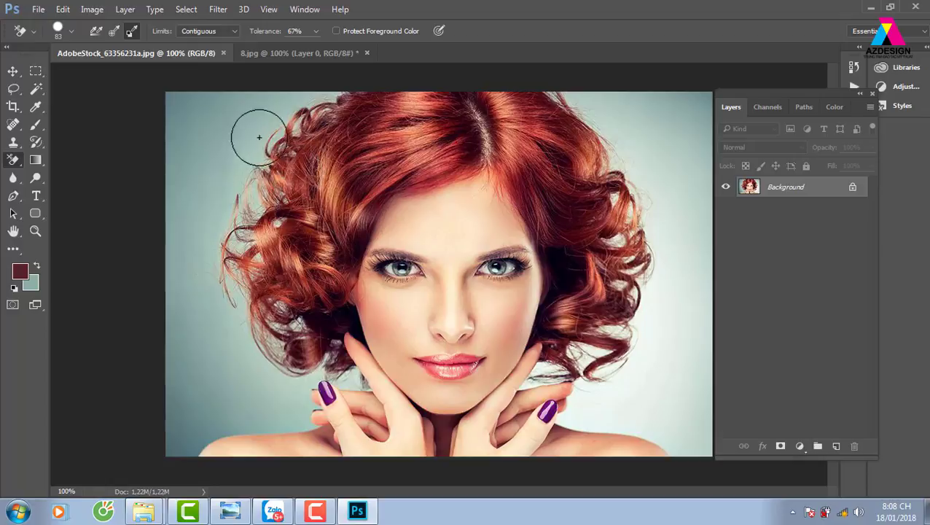
- Undo a test erase, set Tolerance to 47%, and sample a salmon hair tone as foreground
{"action": "left_click_drag", "start_coordinate": [322, 94], "coordinate": [247, 156]}
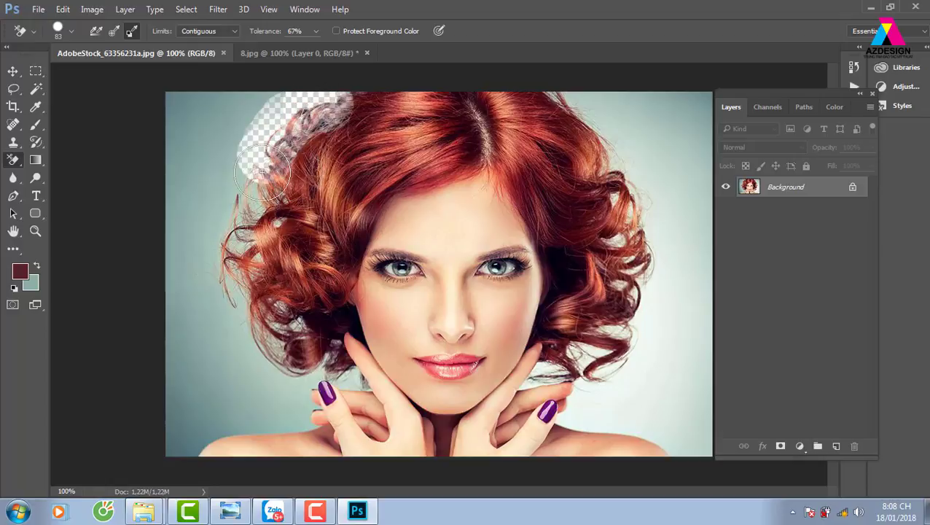
{"action": "key", "text": "F12"}
{"action": "left_click", "coordinate": [315, 31]}
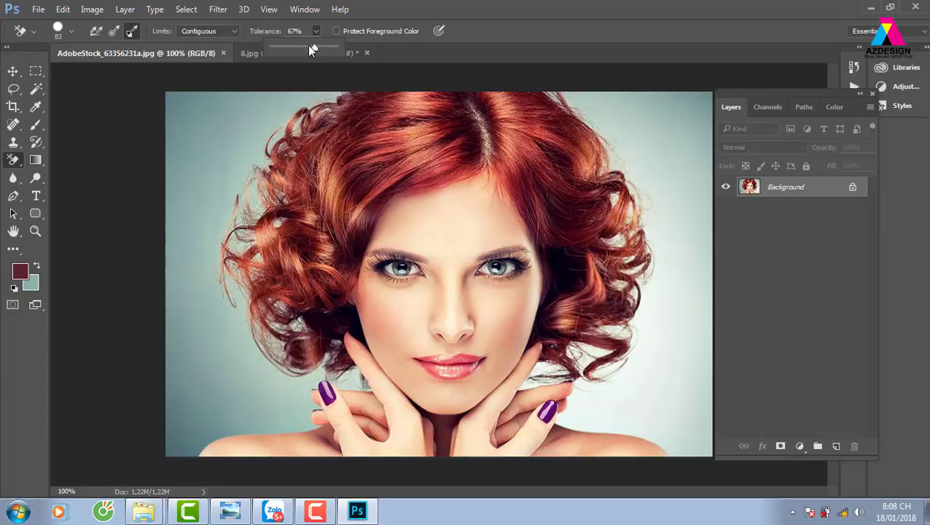
{"action": "left_click", "coordinate": [19, 273]}
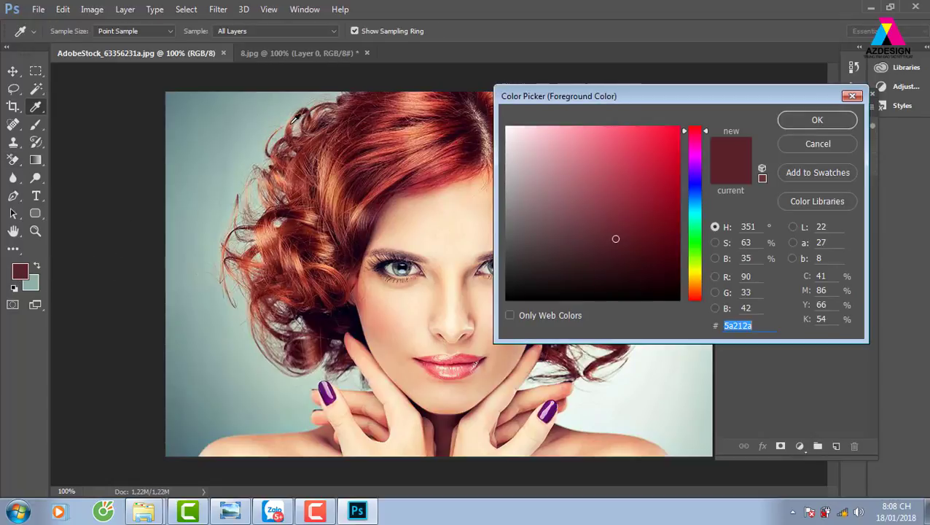
{"action": "left_click", "coordinate": [295, 122]}
{"action": "left_click", "coordinate": [848, 117]}
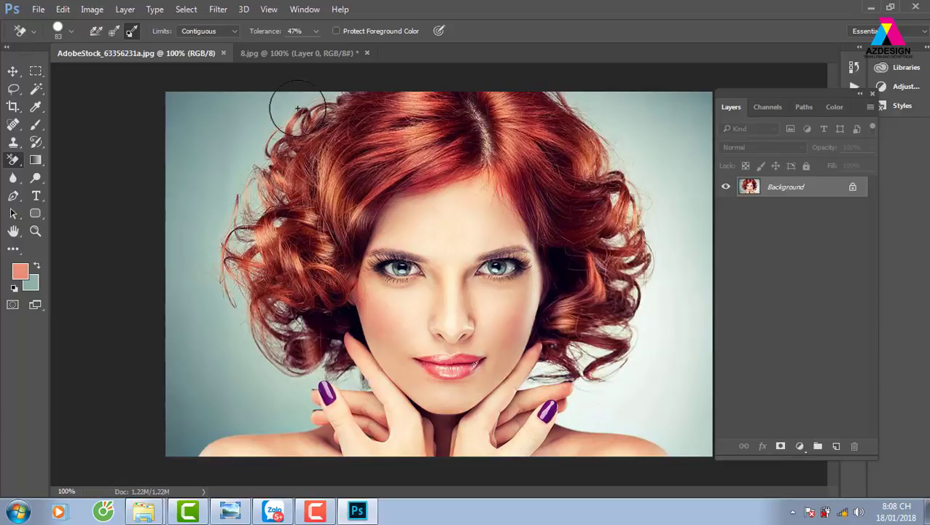
- Erase the teal backdrop around the hair on the left, right and lower edges
{"action": "mouse_move", "coordinate": [314, 109]}
{"action": "left_mouse_down"}
{"action": "mouse_move", "coordinate": [255, 129]}
{"action": "mouse_move", "coordinate": [325, 102]}
{"action": "mouse_move", "coordinate": [266, 88]}
{"action": "mouse_move", "coordinate": [235, 202]}
{"action": "mouse_move", "coordinate": [247, 190]}
{"action": "mouse_move", "coordinate": [225, 243]}
{"action": "mouse_move", "coordinate": [229, 318]}
{"action": "mouse_move", "coordinate": [225, 213]}
{"action": "mouse_move", "coordinate": [226, 322]}
{"action": "mouse_move", "coordinate": [239, 197]}
{"action": "mouse_move", "coordinate": [225, 306]}
{"action": "mouse_move", "coordinate": [264, 359]}
{"action": "mouse_move", "coordinate": [274, 361]}
{"action": "mouse_move", "coordinate": [260, 339]}
{"action": "mouse_move", "coordinate": [291, 374]}
{"action": "mouse_move", "coordinate": [201, 318]}
{"action": "left_mouse_up"}
{"action": "mouse_move", "coordinate": [215, 160]}
{"action": "left_mouse_down"}
{"action": "mouse_move", "coordinate": [240, 93]}
{"action": "mouse_move", "coordinate": [177, 326]}
{"action": "mouse_move", "coordinate": [175, 74]}
{"action": "mouse_move", "coordinate": [238, 100]}
{"action": "mouse_move", "coordinate": [322, 89]}
{"action": "left_mouse_up"}
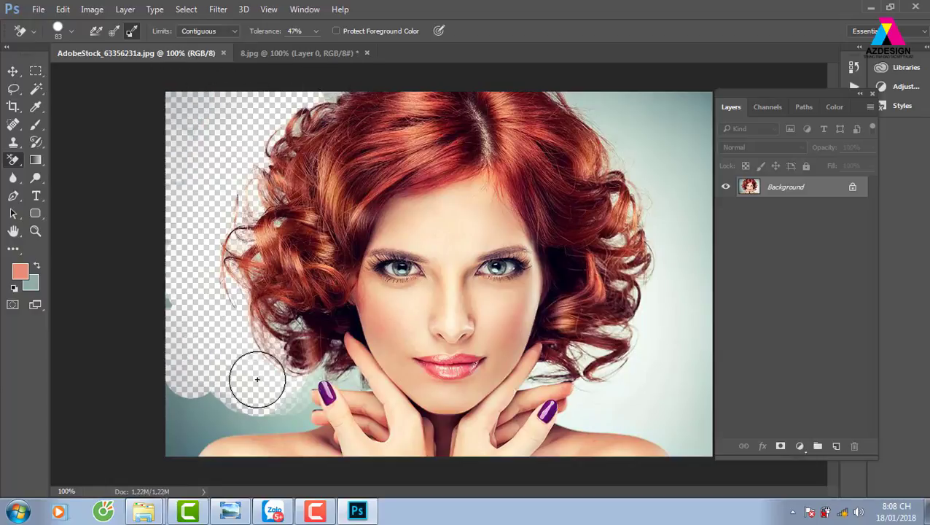
{"action": "mouse_move", "coordinate": [253, 380]}
{"action": "left_mouse_down"}
{"action": "mouse_move", "coordinate": [161, 432]}
{"action": "mouse_move", "coordinate": [235, 415]}
{"action": "mouse_move", "coordinate": [176, 440]}
{"action": "mouse_move", "coordinate": [229, 417]}
{"action": "left_mouse_up"}
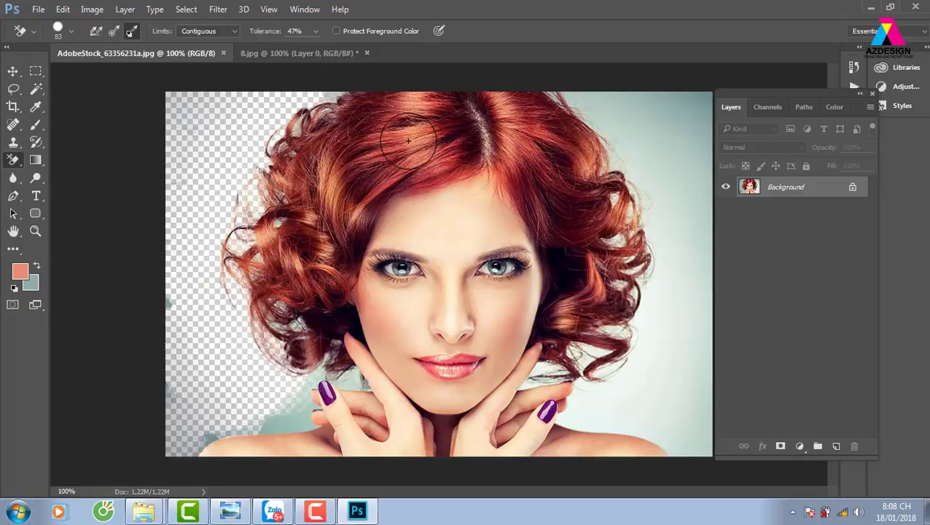
{"action": "mouse_move", "coordinate": [570, 96]}
{"action": "left_mouse_down"}
{"action": "mouse_move", "coordinate": [619, 142]}
{"action": "mouse_move", "coordinate": [641, 204]}
{"action": "mouse_move", "coordinate": [605, 123]}
{"action": "mouse_move", "coordinate": [656, 262]}
{"action": "mouse_move", "coordinate": [629, 291]}
{"action": "left_mouse_up"}
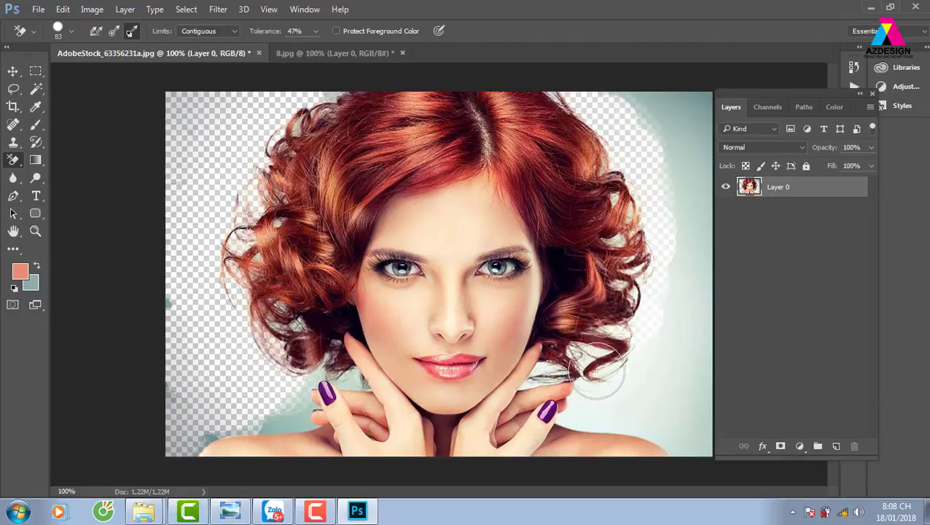
{"action": "mouse_move", "coordinate": [608, 83]}
{"action": "left_mouse_down"}
{"action": "mouse_move", "coordinate": [682, 244]}
{"action": "mouse_move", "coordinate": [623, 83]}
{"action": "left_mouse_up"}
{"action": "mouse_move", "coordinate": [676, 157]}
{"action": "left_mouse_down"}
{"action": "mouse_move", "coordinate": [685, 93]}
{"action": "mouse_move", "coordinate": [696, 189]}
{"action": "mouse_move", "coordinate": [681, 380]}
{"action": "mouse_move", "coordinate": [592, 405]}
{"action": "mouse_move", "coordinate": [671, 410]}
{"action": "mouse_move", "coordinate": [691, 387]}
{"action": "mouse_move", "coordinate": [694, 316]}
{"action": "mouse_move", "coordinate": [644, 343]}
{"action": "mouse_move", "coordinate": [651, 272]}
{"action": "mouse_move", "coordinate": [612, 339]}
{"action": "mouse_move", "coordinate": [616, 133]}
{"action": "left_mouse_up"}
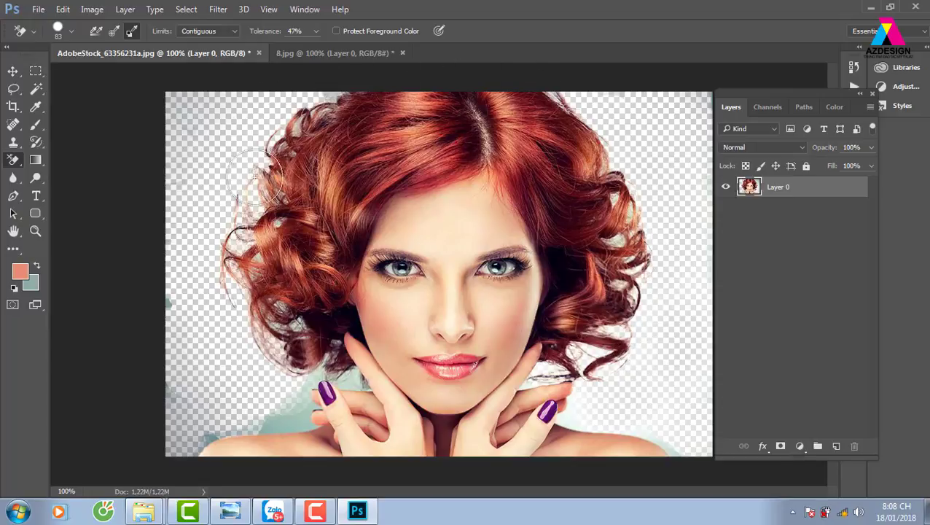
{"action": "mouse_move", "coordinate": [156, 326]}
{"action": "left_mouse_down"}
{"action": "mouse_move", "coordinate": [167, 311]}
{"action": "mouse_move", "coordinate": [166, 394]}
{"action": "mouse_move", "coordinate": [164, 270]}
{"action": "left_mouse_up"}
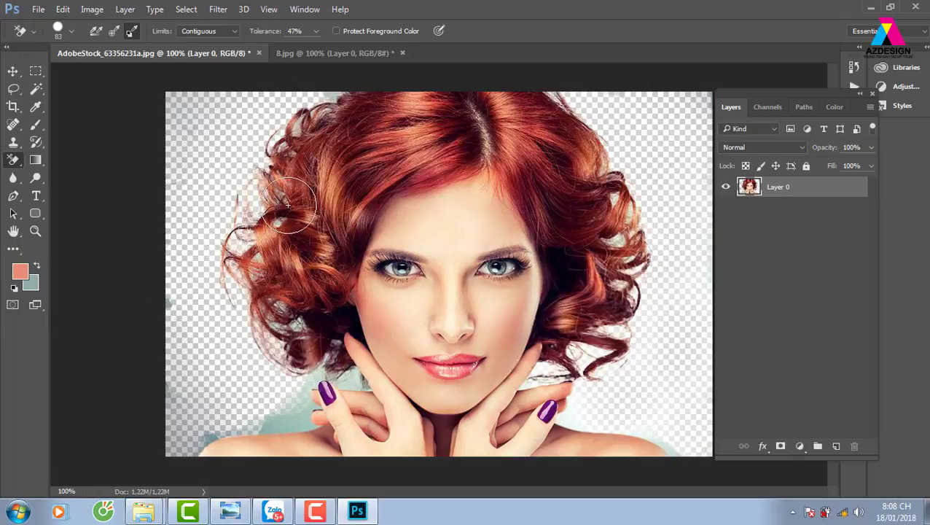
- Inspect the erased hair edges at 300% zoom, return to 200%, and bring up the Open dialog
{"action": "key", "text": "ctrl+plus"}
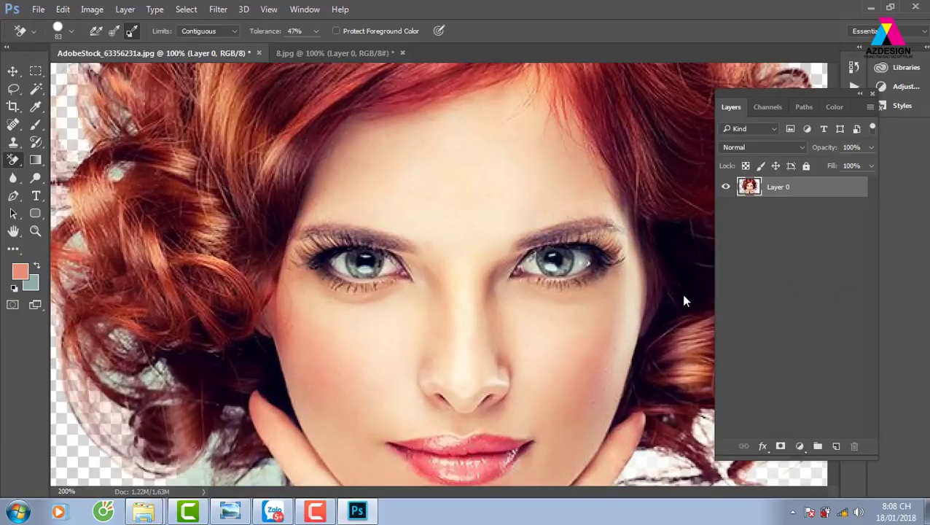
{"action": "key", "text": "ctrl+plus"}
{"action": "mouse_move", "coordinate": [611, 267]}
{"action": "left_mouse_down"}
{"action": "mouse_move", "coordinate": [341, 296]}
{"action": "mouse_move", "coordinate": [176, 299]}
{"action": "left_mouse_up"}
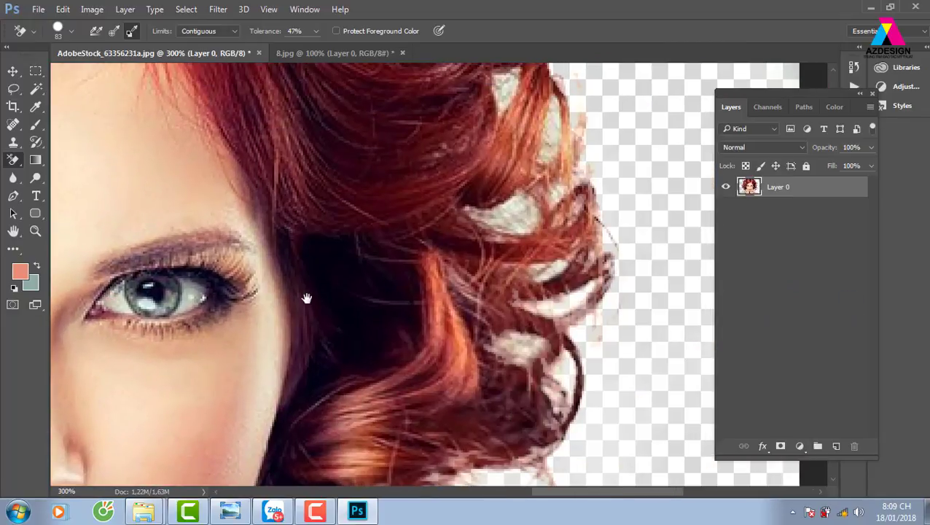
{"action": "key", "text": "ctrl+minus"}
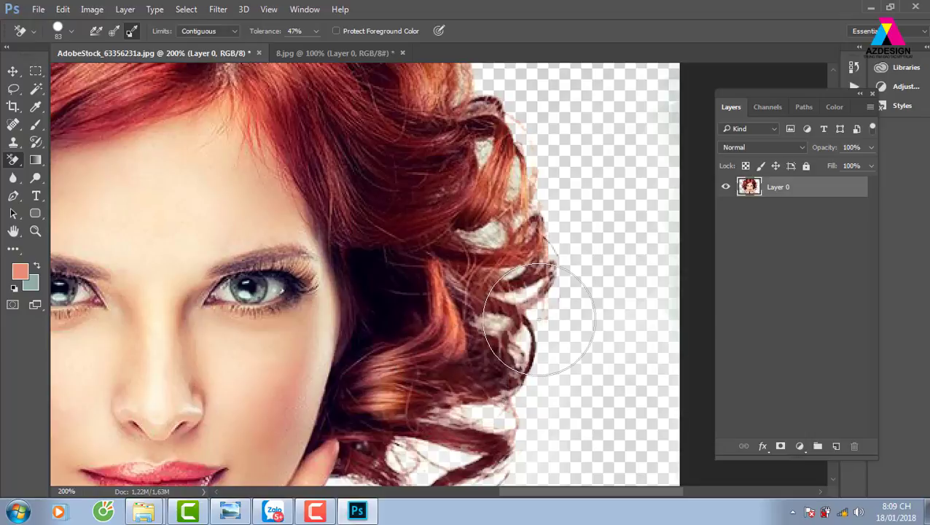
{"action": "key", "text": "ctrl+o"}
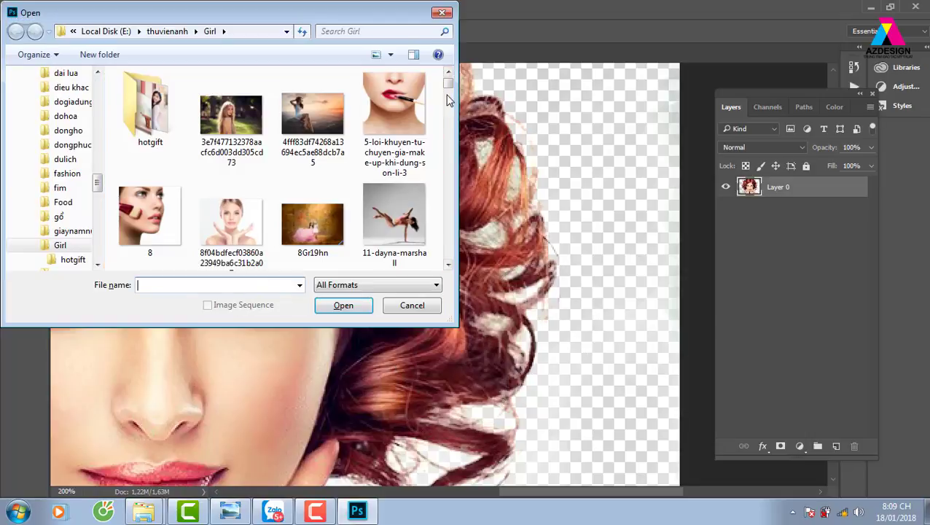
- Open the 17a3fd8c… photo of the brown-haired woman from the Girl folder
{"action": "left_click_drag", "start_coordinate": [449, 84], "coordinate": [454, 89]}
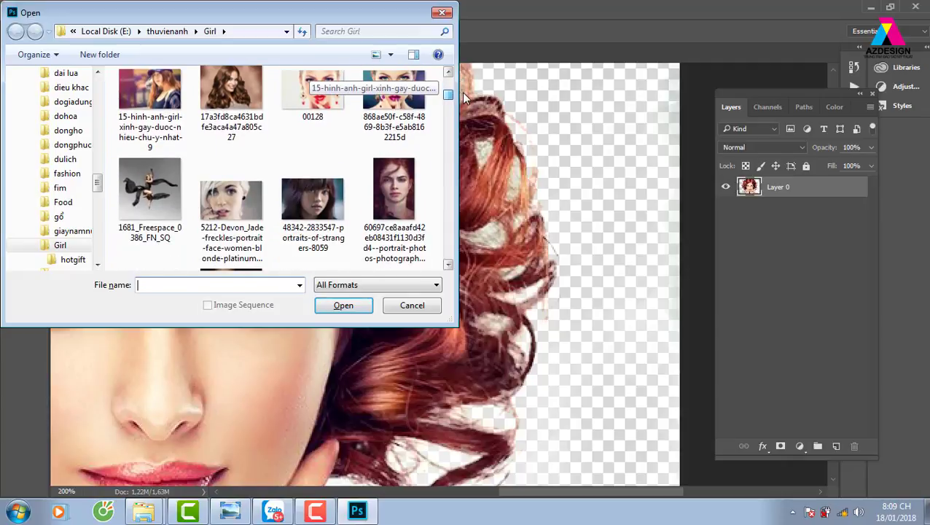
{"action": "left_click_drag", "start_coordinate": [454, 89], "coordinate": [464, 96]}
{"action": "left_click", "coordinate": [231, 95]}
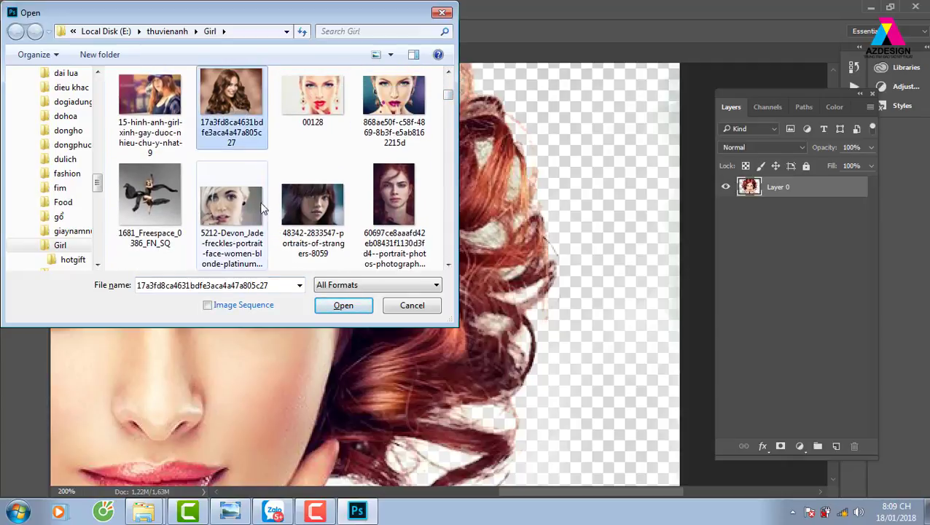
{"action": "left_click", "coordinate": [342, 304]}
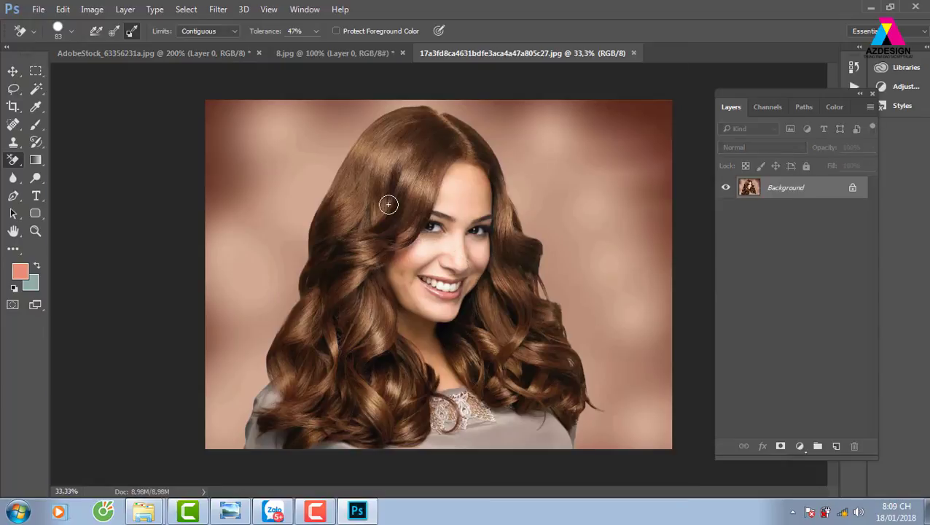
- Eyedrop the beige backdrop as the background colour
{"action": "key", "text": "i"}
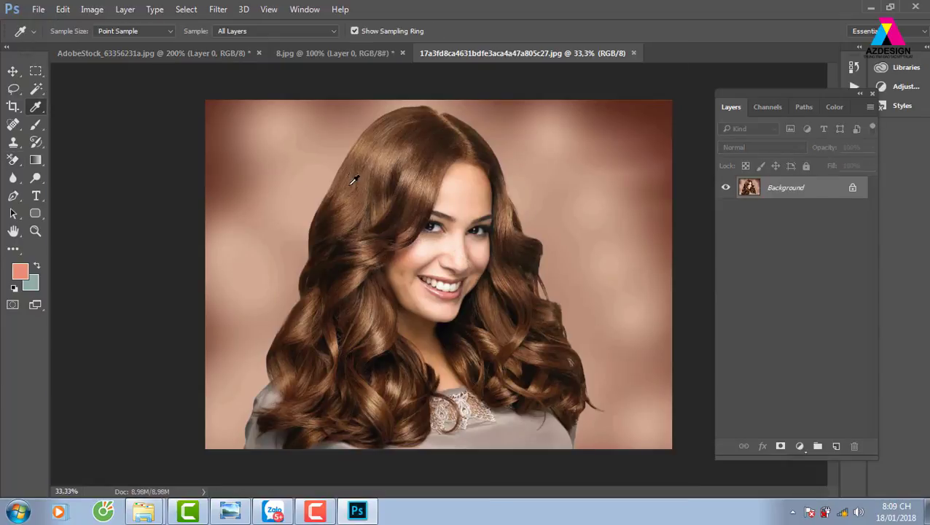
{"action": "left_click", "coordinate": [36, 288]}
{"action": "left_click", "coordinate": [322, 199]}
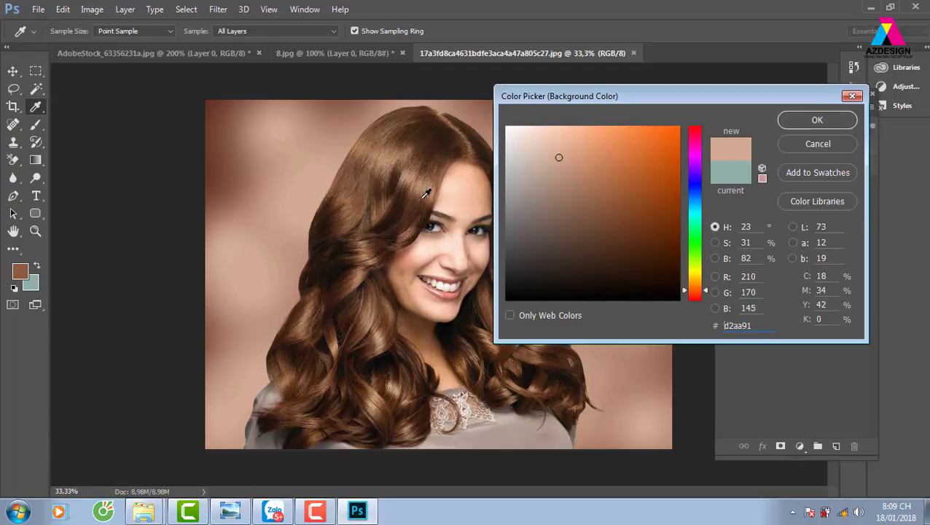
{"action": "left_click", "coordinate": [818, 119]}
- Lower the Background Eraser's Tolerance to 35% and erase the backdrop beside the top of the hair
{"action": "key", "text": "e"}
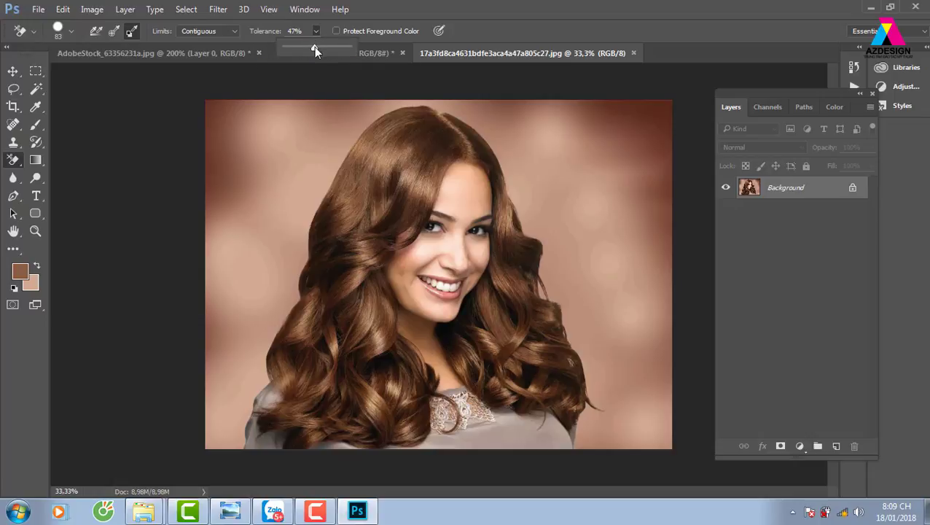
{"action": "right_click", "coordinate": [369, 108]}
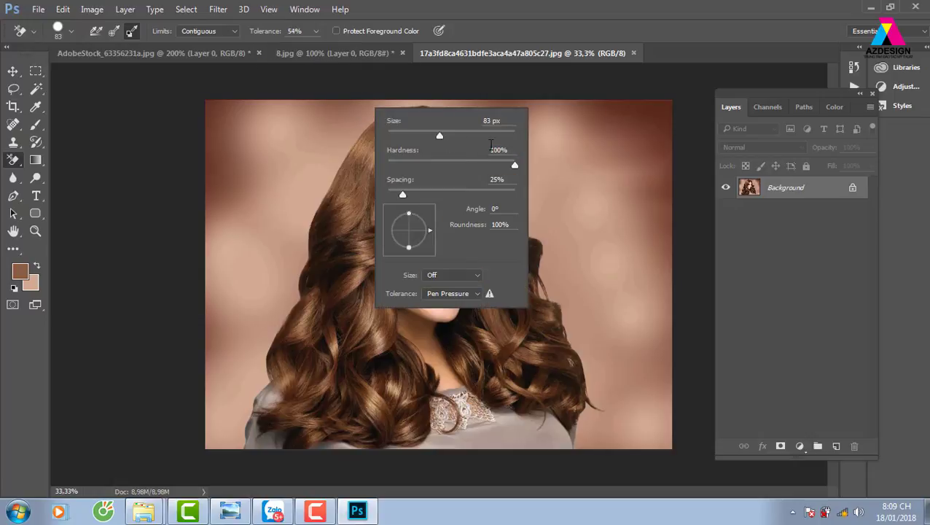
{"action": "key", "text": "Escape"}
{"action": "mouse_move", "coordinate": [343, 142]}
{"action": "left_mouse_down"}
{"action": "mouse_move", "coordinate": [333, 155]}
{"action": "mouse_move", "coordinate": [334, 127]}
{"action": "left_mouse_up"}
{"action": "key", "text": "F12"}
{"action": "left_click", "coordinate": [315, 32]}
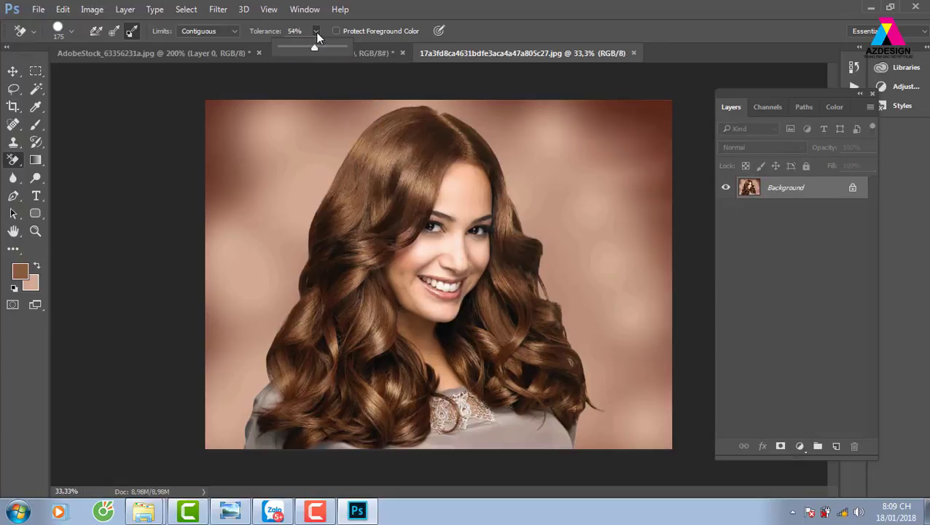
{"action": "left_click_drag", "start_coordinate": [306, 51], "coordinate": [304, 51]}
{"action": "mouse_move", "coordinate": [353, 114]}
{"action": "left_mouse_down"}
{"action": "mouse_move", "coordinate": [363, 104]}
{"action": "mouse_move", "coordinate": [399, 102]}
{"action": "mouse_move", "coordinate": [335, 151]}
{"action": "mouse_move", "coordinate": [316, 193]}
{"action": "left_mouse_up"}
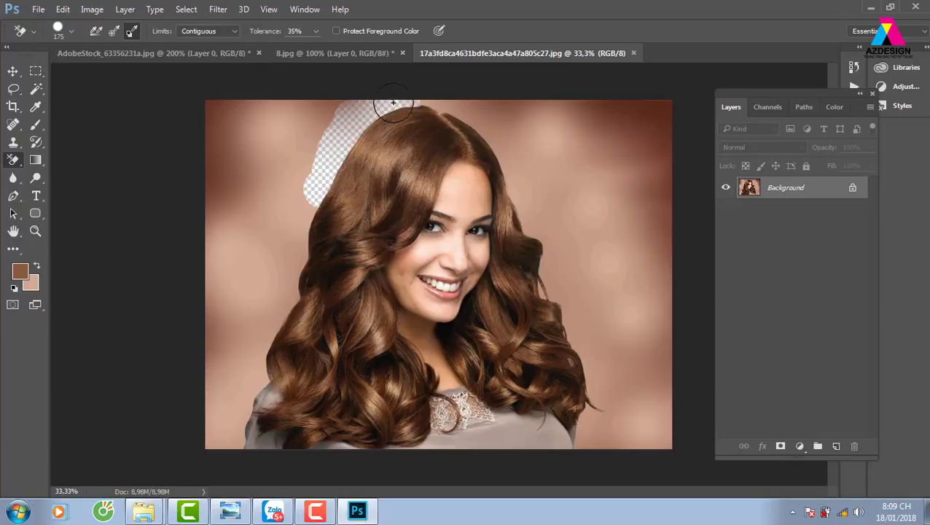
- Erase the blurred backdrop along the left and right edges of the woman's hair with the Background Eraser
{"action": "mouse_move", "coordinate": [341, 125]}
{"action": "left_mouse_down"}
{"action": "mouse_move", "coordinate": [295, 270]}
{"action": "mouse_move", "coordinate": [297, 237]}
{"action": "mouse_move", "coordinate": [290, 299]}
{"action": "left_mouse_up"}
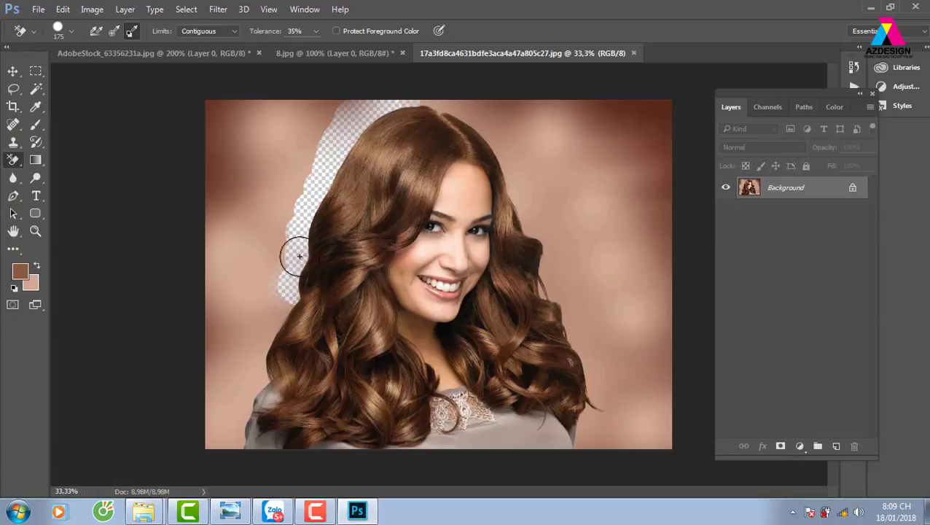
{"action": "mouse_move", "coordinate": [289, 297]}
{"action": "left_mouse_down"}
{"action": "mouse_move", "coordinate": [270, 322]}
{"action": "mouse_move", "coordinate": [284, 307]}
{"action": "mouse_move", "coordinate": [257, 386]}
{"action": "mouse_move", "coordinate": [225, 438]}
{"action": "mouse_move", "coordinate": [228, 390]}
{"action": "mouse_move", "coordinate": [345, 114]}
{"action": "left_mouse_up"}
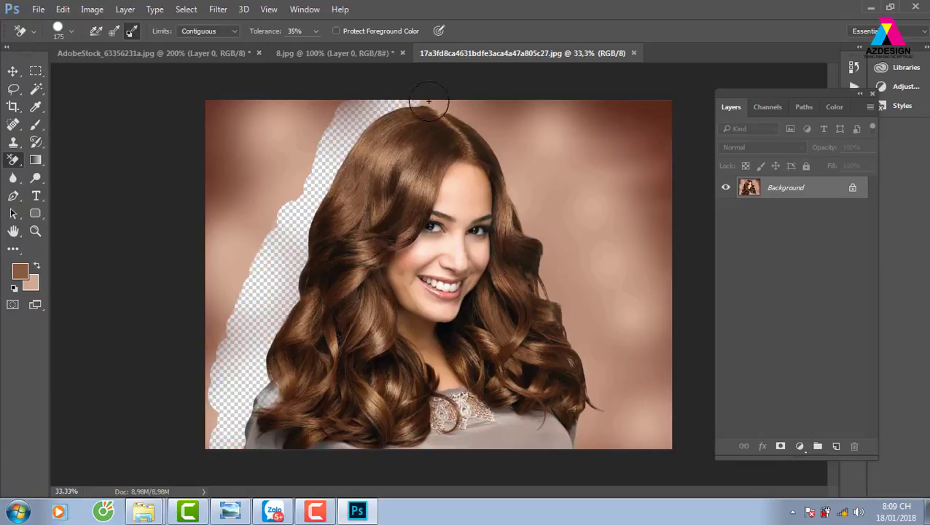
{"action": "mouse_move", "coordinate": [428, 102]}
{"action": "left_mouse_down"}
{"action": "mouse_move", "coordinate": [466, 108]}
{"action": "mouse_move", "coordinate": [523, 178]}
{"action": "mouse_move", "coordinate": [467, 100]}
{"action": "mouse_move", "coordinate": [520, 183]}
{"action": "mouse_move", "coordinate": [555, 286]}
{"action": "mouse_move", "coordinate": [554, 253]}
{"action": "mouse_move", "coordinate": [562, 314]}
{"action": "mouse_move", "coordinate": [544, 286]}
{"action": "mouse_move", "coordinate": [579, 366]}
{"action": "mouse_move", "coordinate": [580, 357]}
{"action": "left_mouse_up"}
{"action": "mouse_move", "coordinate": [591, 428]}
{"action": "left_mouse_down"}
{"action": "mouse_move", "coordinate": [582, 346]}
{"action": "mouse_move", "coordinate": [623, 441]}
{"action": "mouse_move", "coordinate": [590, 328]}
{"action": "left_mouse_up"}
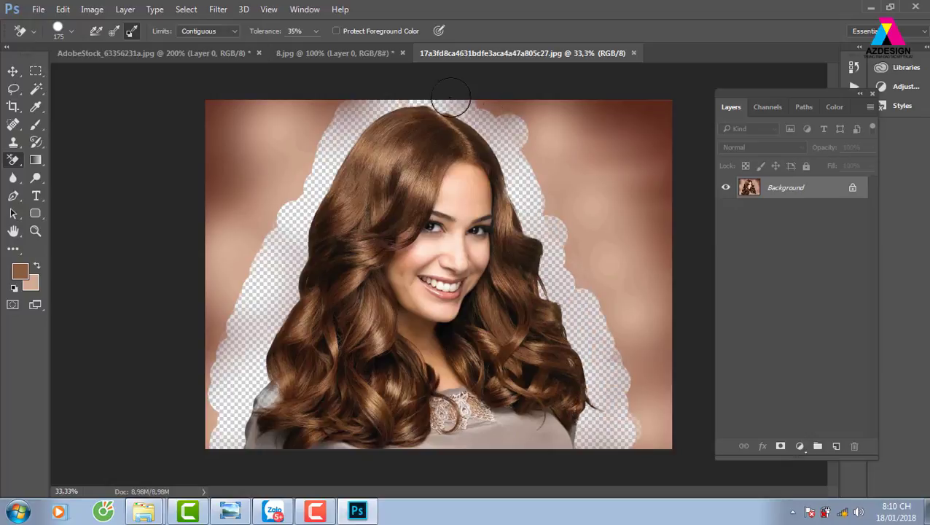
{"action": "mouse_move", "coordinate": [507, 118]}
{"action": "left_mouse_down"}
{"action": "mouse_move", "coordinate": [595, 310]}
{"action": "mouse_move", "coordinate": [606, 285]}
{"action": "left_mouse_up"}
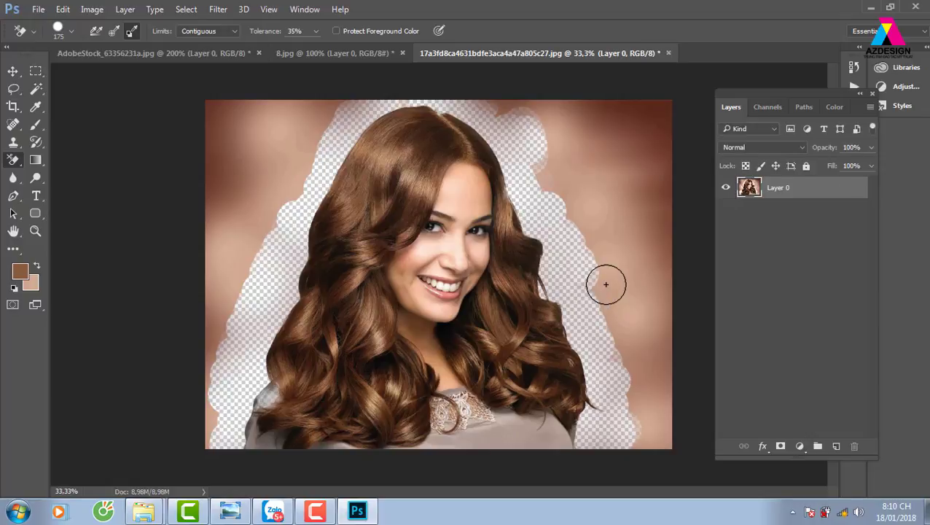
- Lasso around the woman, invert the selection, delete the surrounding backdrop and deselect
{"action": "key", "text": "l"}
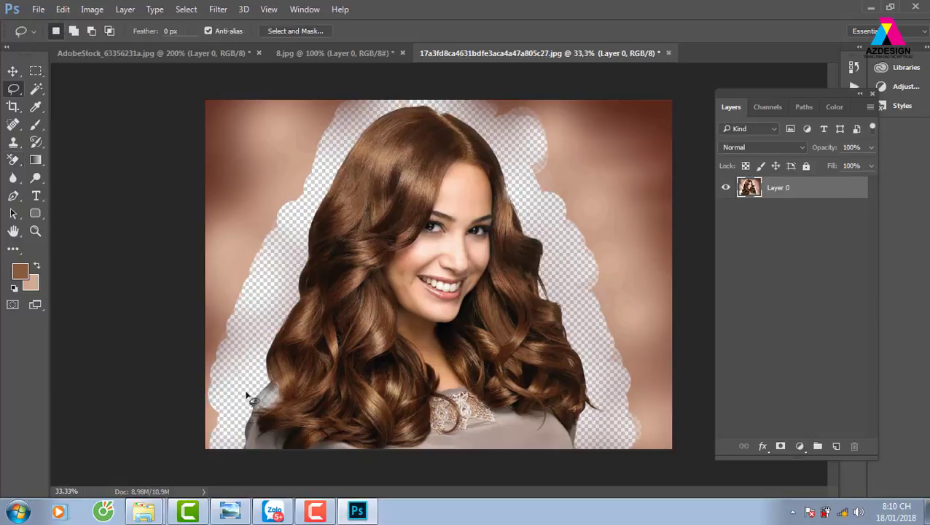
{"action": "left_click_drag", "start_coordinate": [272, 310], "coordinate": [292, 248]}
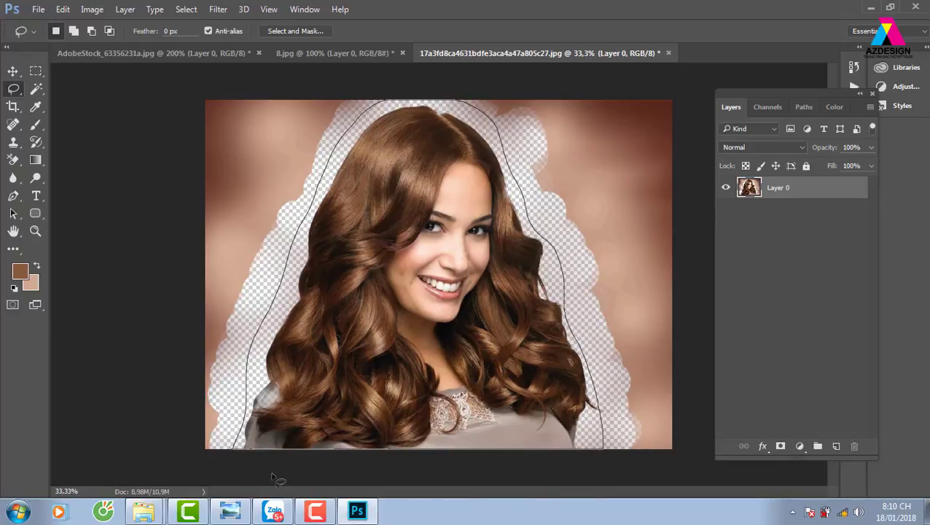
{"action": "left_click_drag", "start_coordinate": [276, 478], "coordinate": [276, 478]}
{"action": "key", "text": "ctrl+shift+i"}
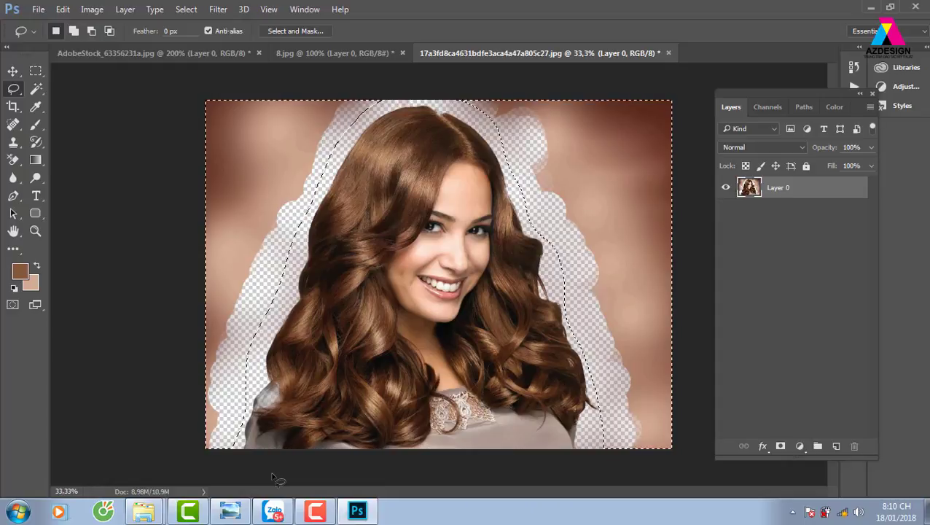
{"action": "key", "text": "Delete"}
{"action": "key", "text": "v"}
{"action": "key", "text": "ctrl+d"}
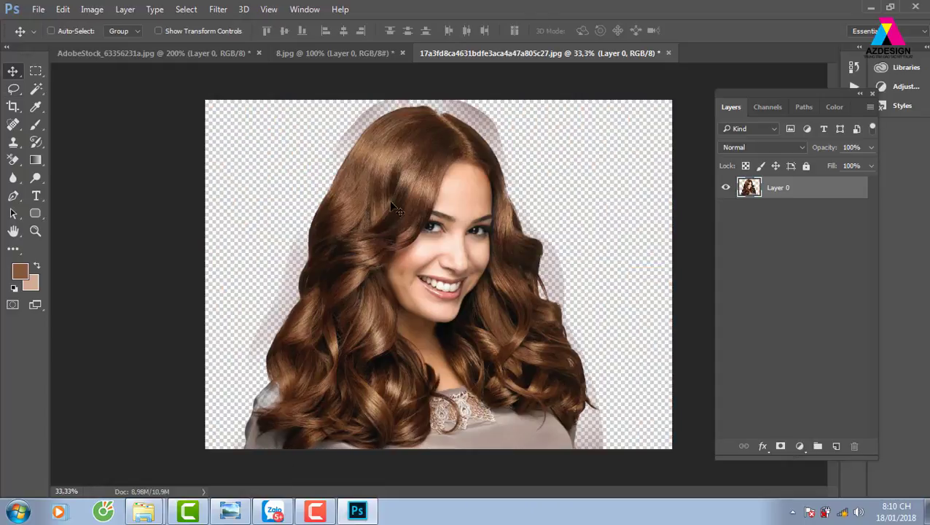
- Return to the Background Eraser and set the background colour to 7f4f3f
{"action": "left_click", "coordinate": [14, 161]}
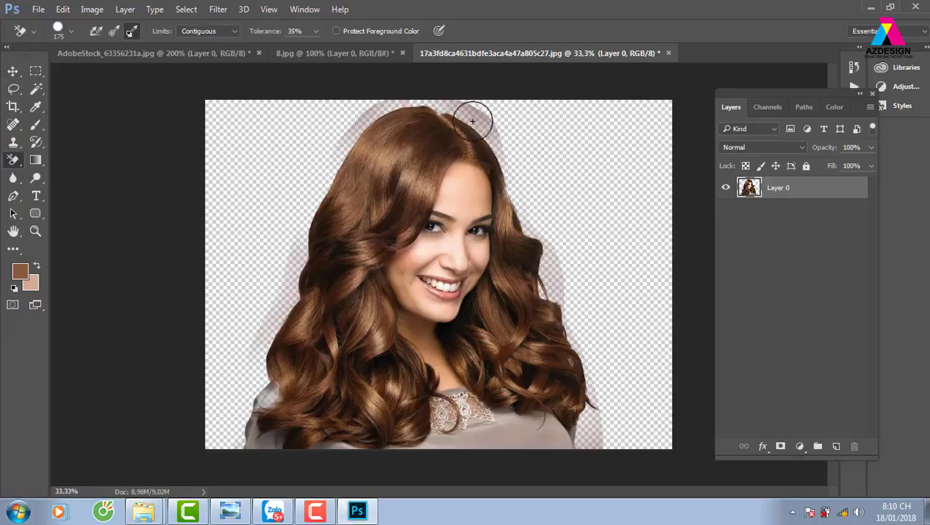
{"action": "left_click", "coordinate": [32, 287]}
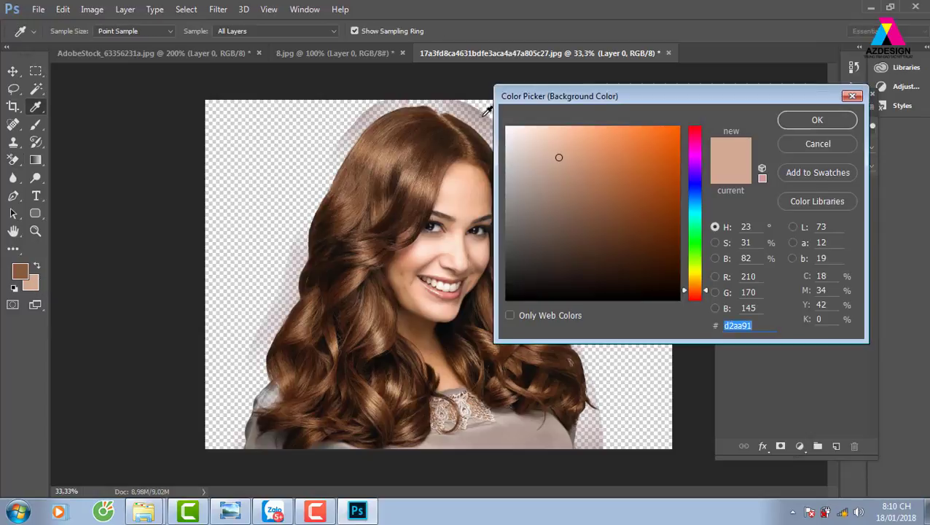
{"action": "type", "text": "7f4f3f"}
{"action": "left_click", "coordinate": [802, 121]}
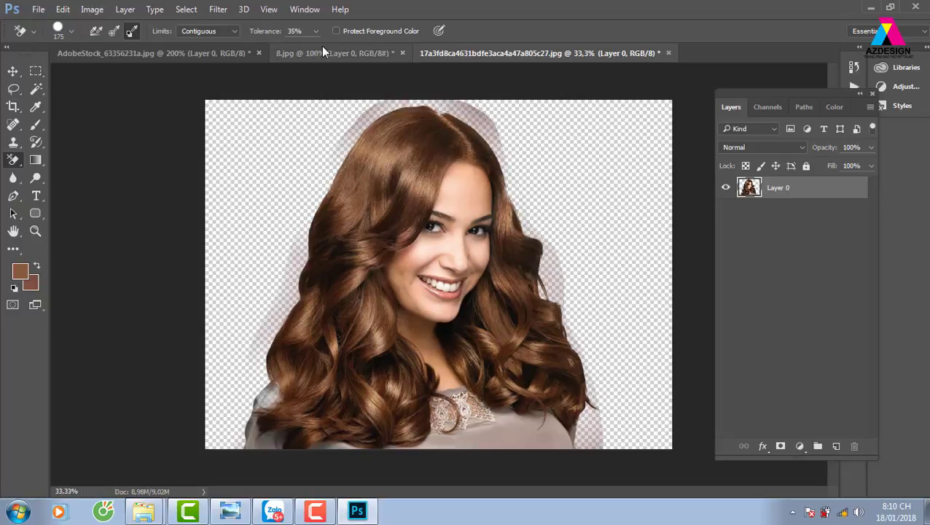
- Lower the eraser tolerance to 16% and erase the pinkish halo at the top-right of the hair
{"action": "left_click", "coordinate": [470, 106]}
{"action": "mouse_move", "coordinate": [444, 98]}
{"action": "left_mouse_down"}
{"action": "mouse_move", "coordinate": [505, 148]}
{"action": "mouse_move", "coordinate": [436, 109]}
{"action": "mouse_move", "coordinate": [370, 100]}
{"action": "mouse_move", "coordinate": [353, 118]}
{"action": "mouse_move", "coordinate": [405, 121]}
{"action": "mouse_move", "coordinate": [362, 125]}
{"action": "mouse_move", "coordinate": [376, 128]}
{"action": "left_mouse_up"}
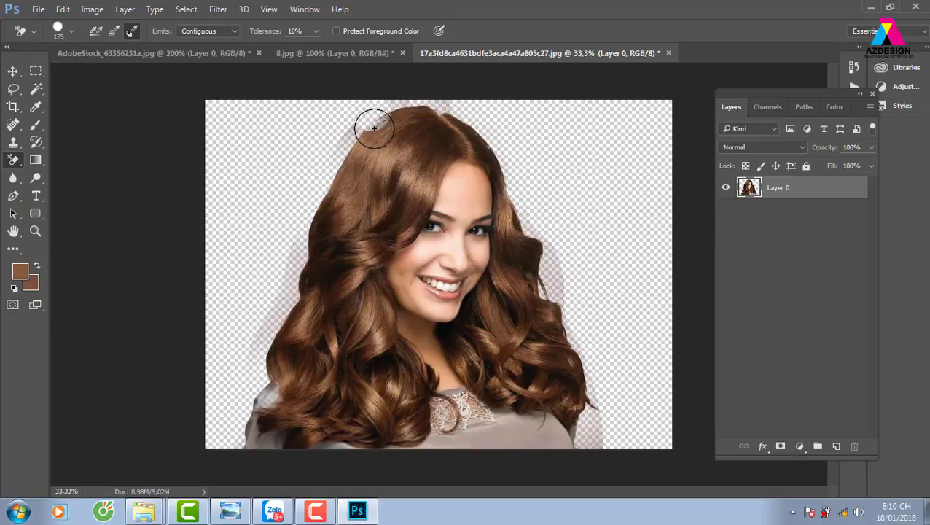
{"action": "key", "text": "ctrl+z"}
{"action": "mouse_move", "coordinate": [460, 108]}
{"action": "left_mouse_down"}
{"action": "mouse_move", "coordinate": [478, 100]}
{"action": "mouse_move", "coordinate": [478, 115]}
{"action": "mouse_move", "coordinate": [461, 104]}
{"action": "mouse_move", "coordinate": [504, 142]}
{"action": "left_mouse_up"}
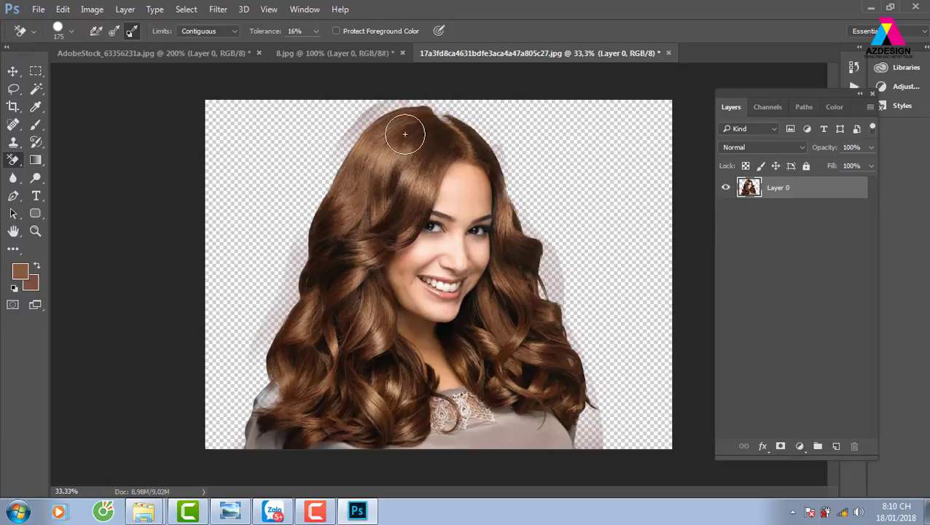
- Sample hair browns into both the foreground and background colour swatches
{"action": "left_click", "coordinate": [16, 271]}
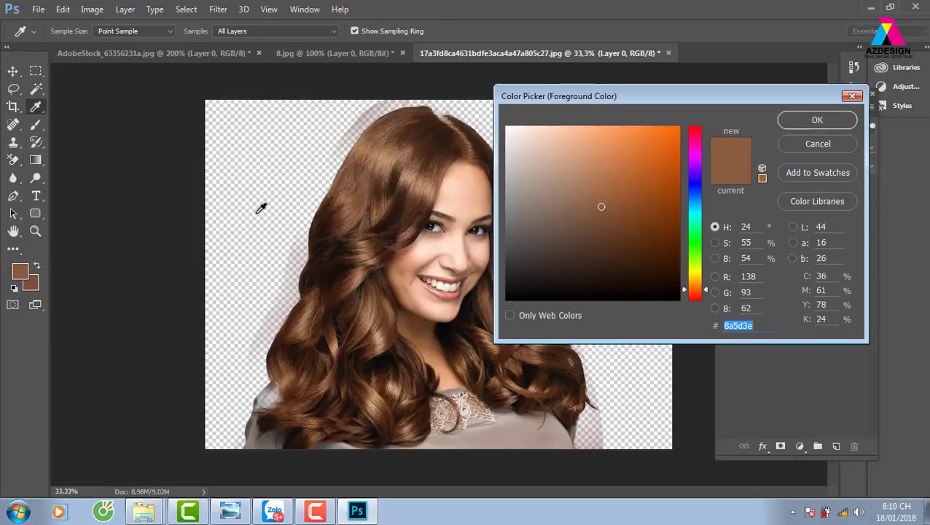
{"action": "left_click", "coordinate": [383, 114]}
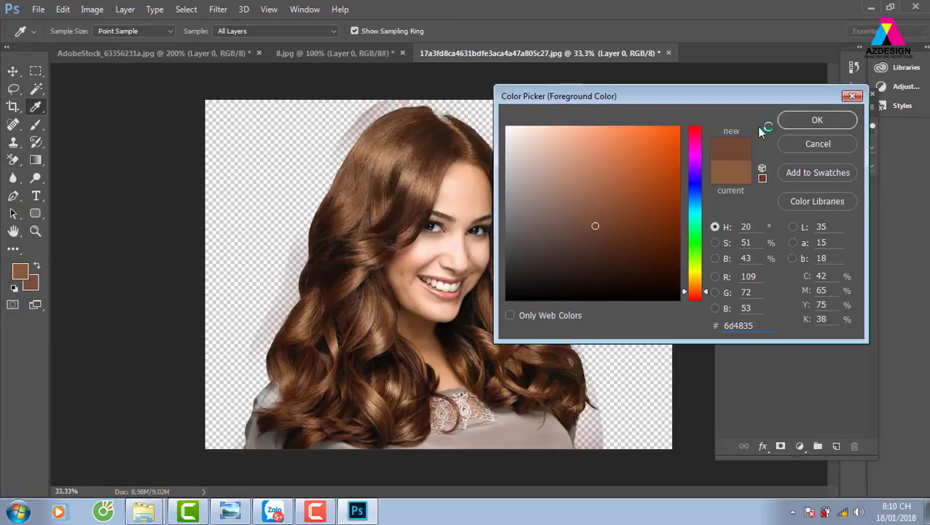
{"action": "left_click", "coordinate": [817, 119]}
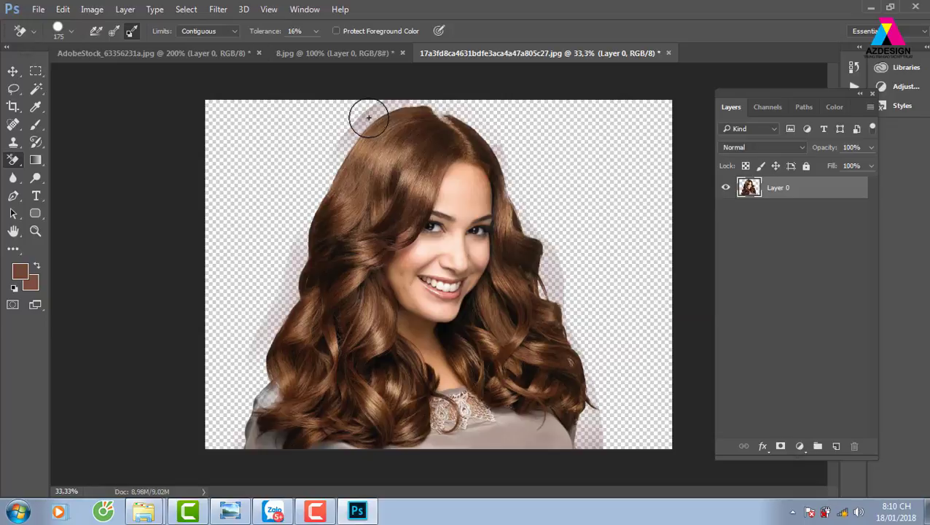
{"action": "left_click", "coordinate": [33, 285]}
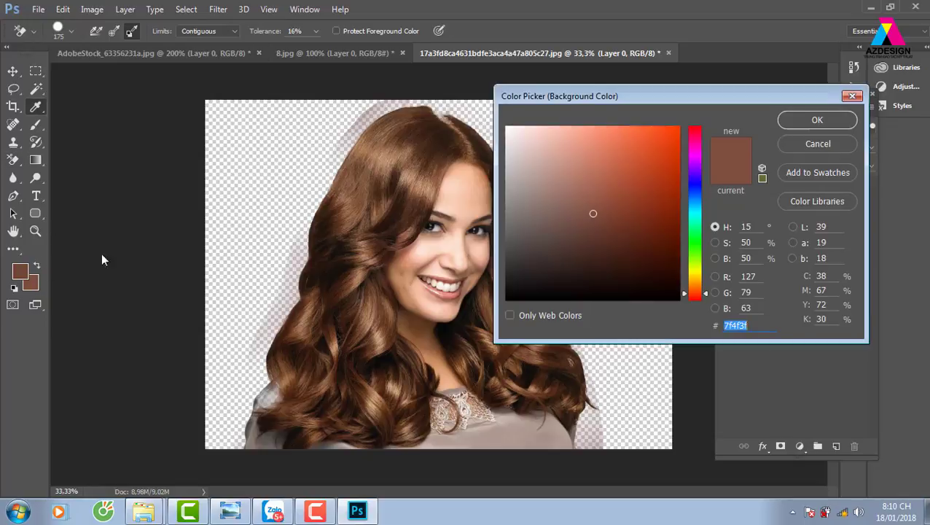
{"action": "left_click", "coordinate": [365, 114]}
{"action": "left_click", "coordinate": [848, 119]}
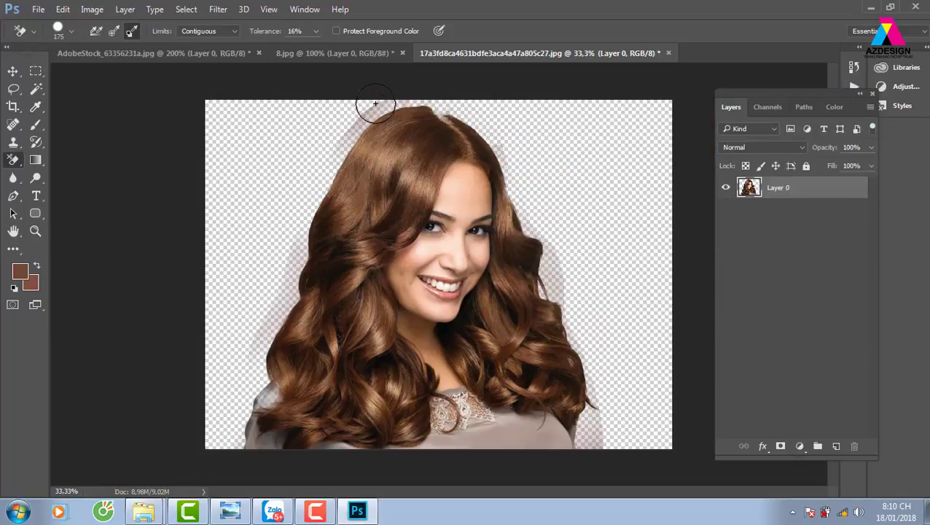
{"action": "left_click", "coordinate": [316, 31]}
- Set the eraser tolerance to 9% and erase the faint halo along the right hair edge
{"action": "left_click", "coordinate": [346, 118]}
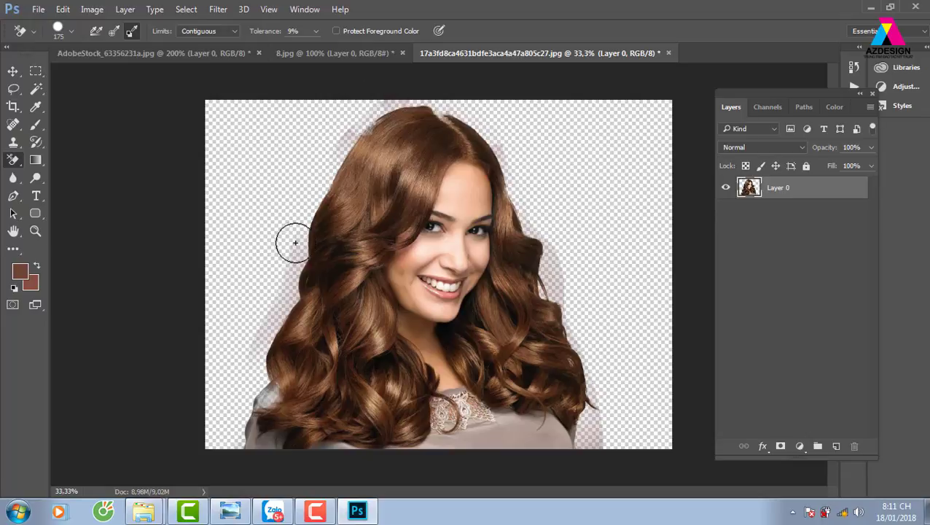
{"action": "left_click", "coordinate": [559, 276]}
{"action": "left_click_drag", "start_coordinate": [558, 246], "coordinate": [504, 145]}
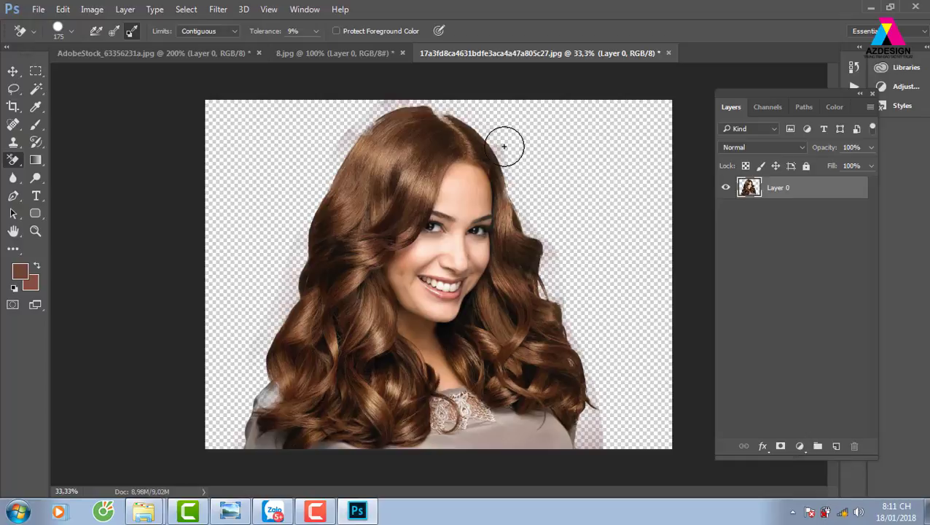
{"action": "left_click_drag", "start_coordinate": [592, 373], "coordinate": [592, 438]}
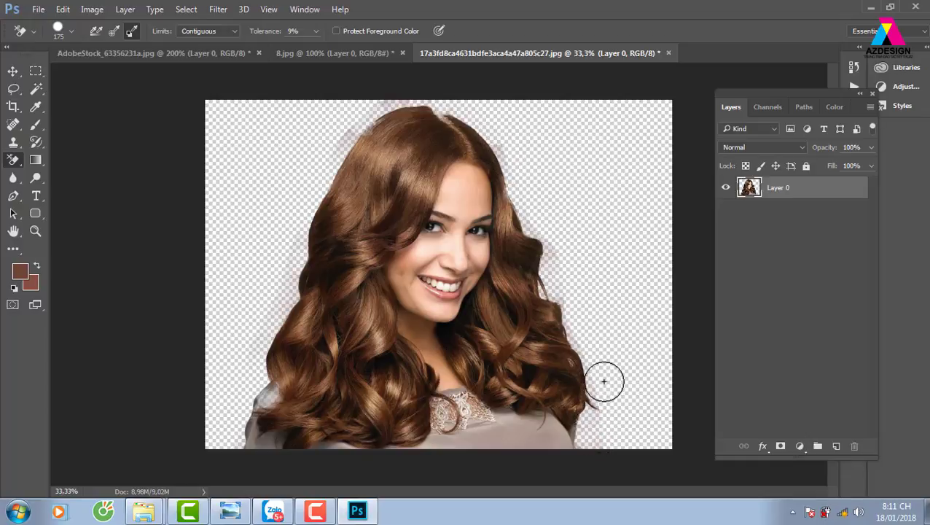
- Zoom out and back in to inspect the cut-out, then switch to the Move tool
{"action": "key", "text": "ctrl+minus"}
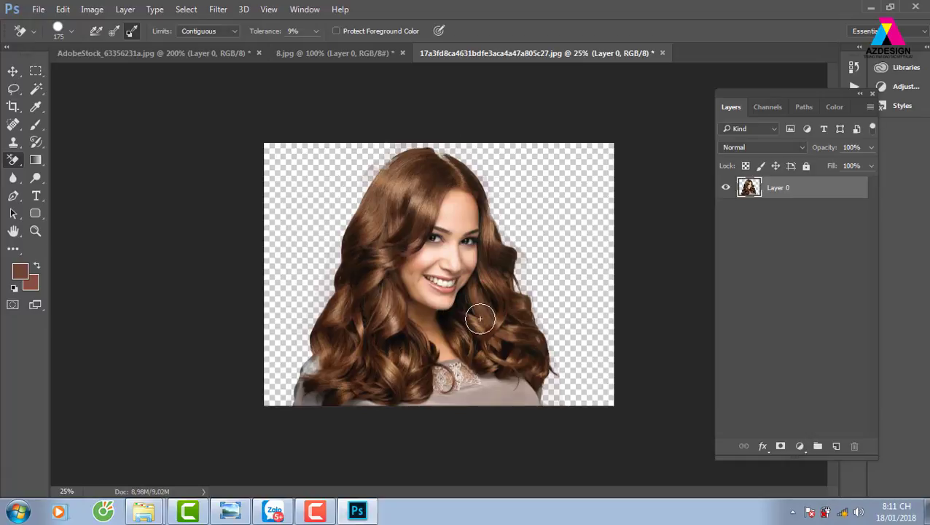
{"action": "key", "text": "ctrl+plus"}
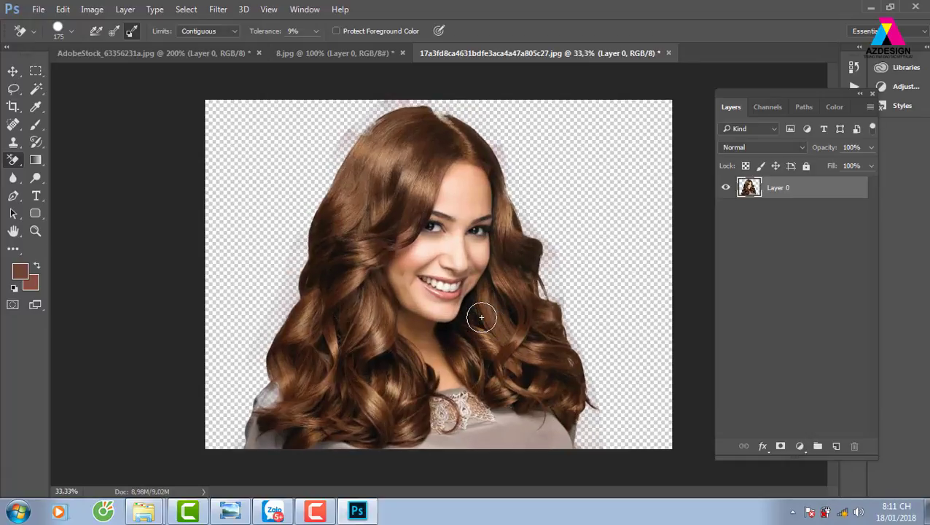
{"action": "key", "text": "ctrl+plus"}
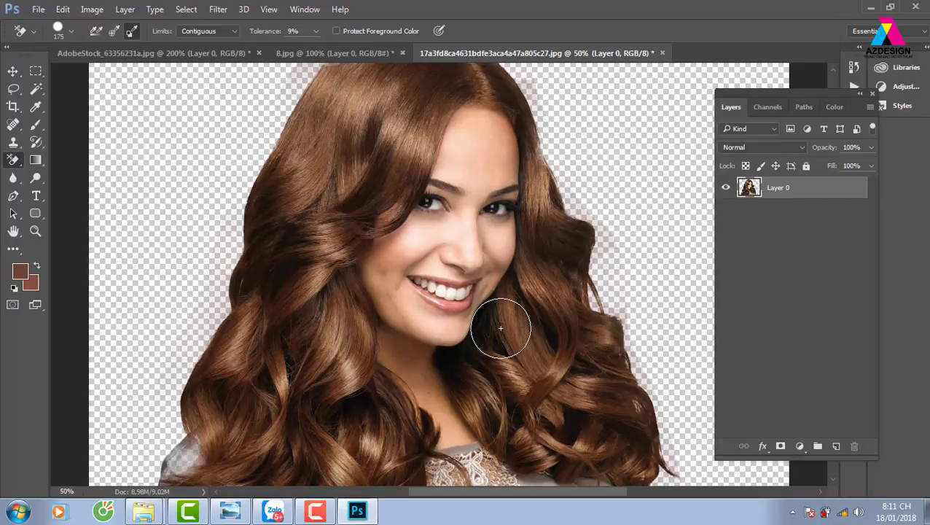
{"action": "left_click", "coordinate": [12, 70]}
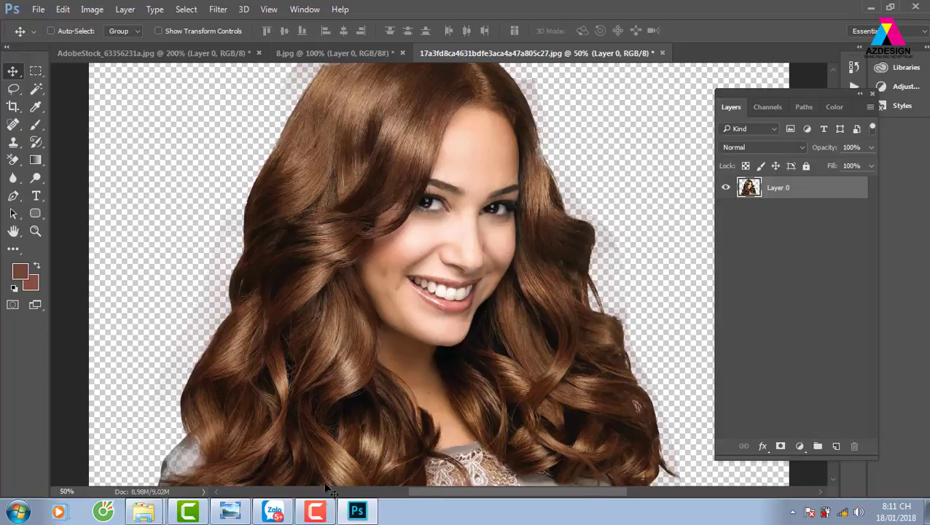
{"action": "left_click", "coordinate": [315, 511]}
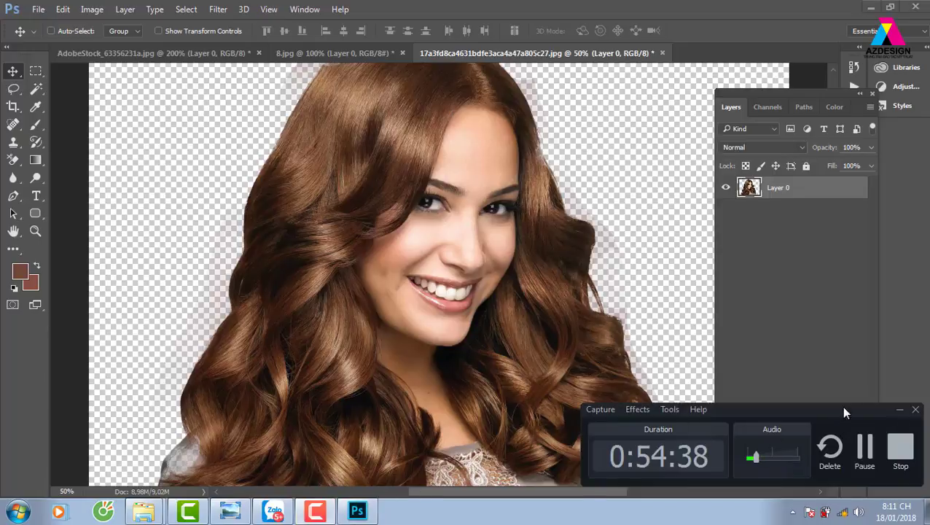